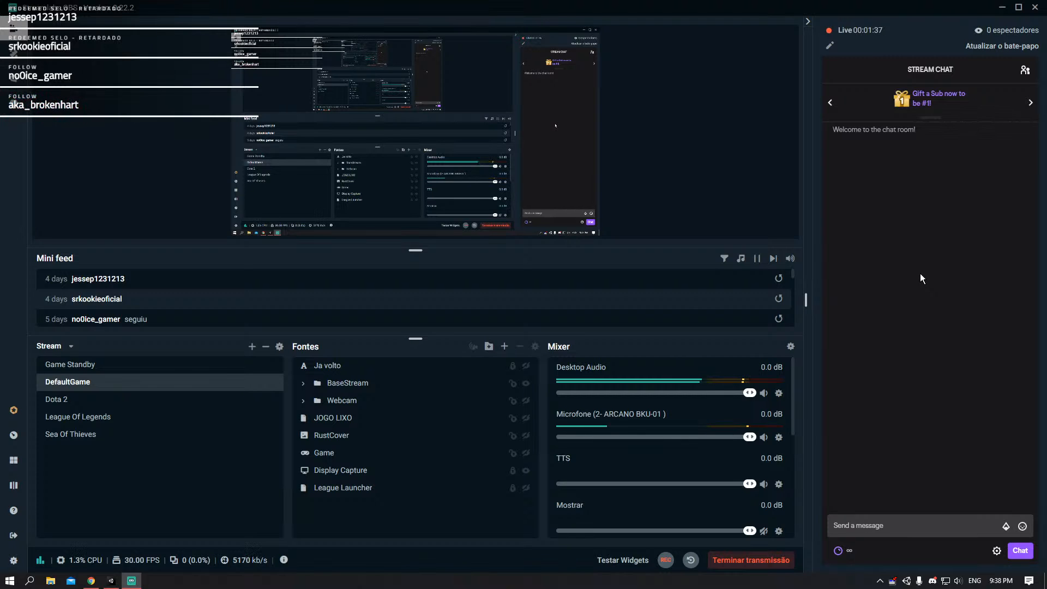
- Switch to the Unity editor, show the DesertArena scene and select the Tentacle model
key(alt+Tab)
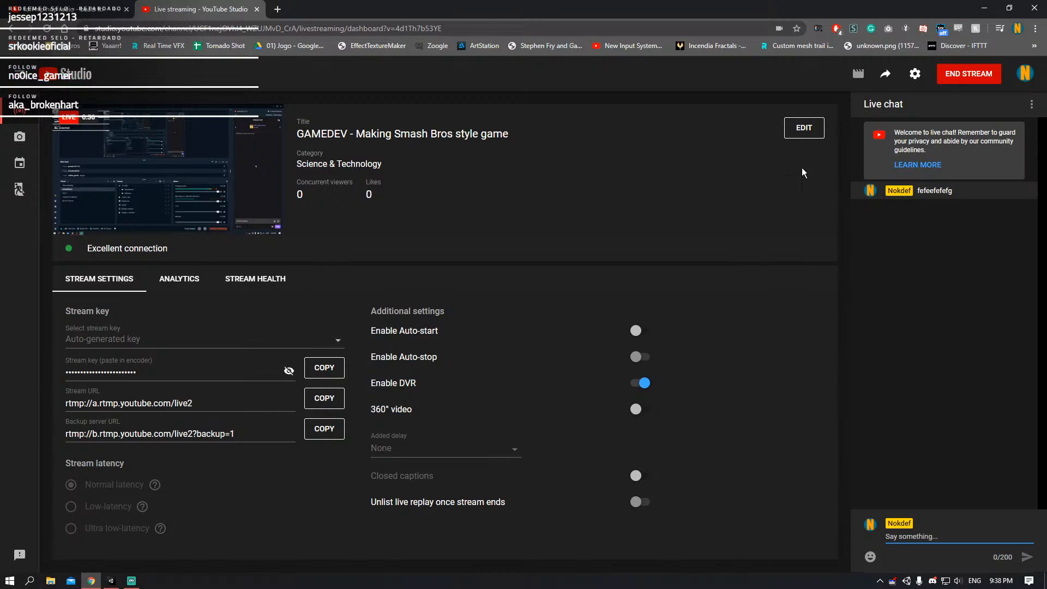
click(983, 5)
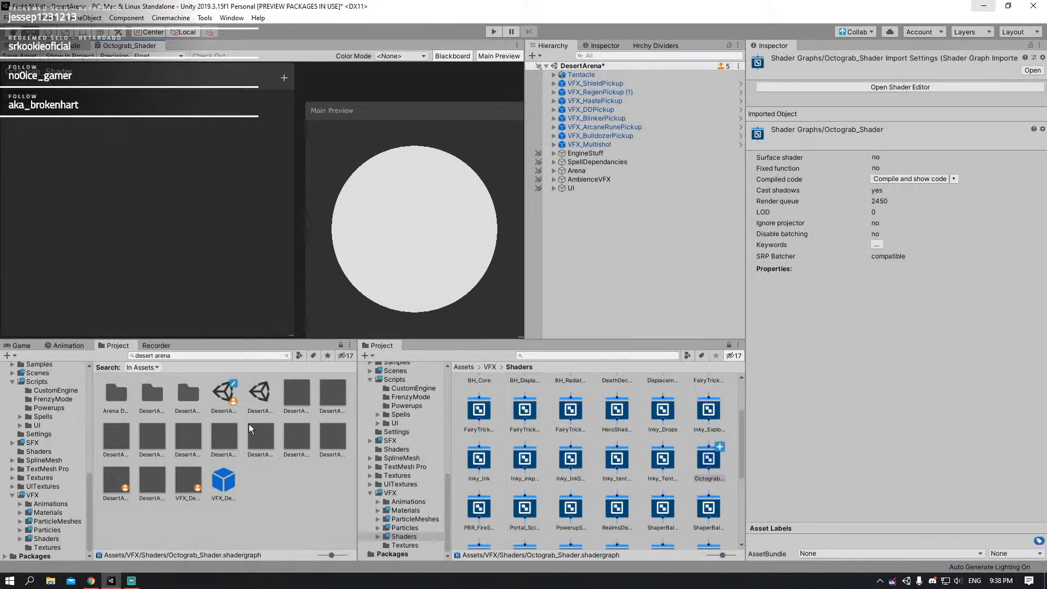
click(27, 45)
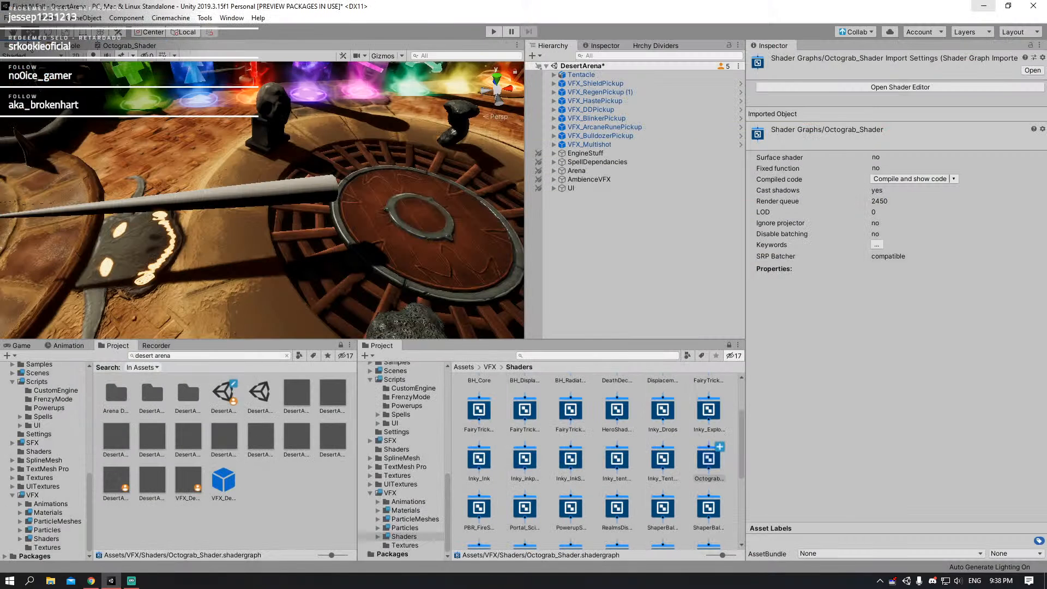
scroll(255, 129, down, 4)
scroll(245, 172, up, 4)
mouse_move(245, 172)
right_down()
mouse_move(246, 184)
mouse_move(256, 182)
right_up()
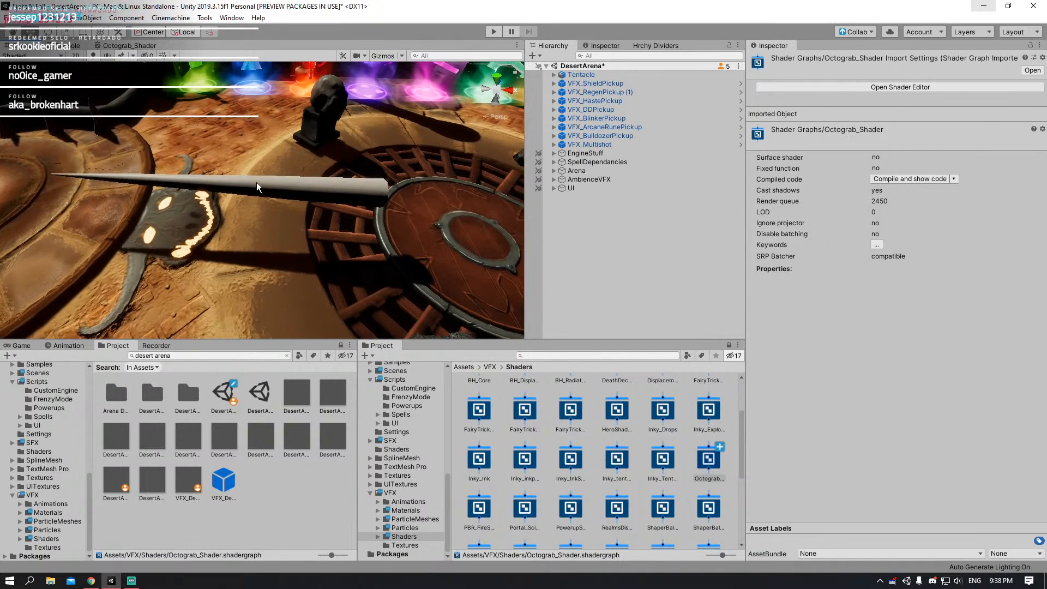
click(278, 185)
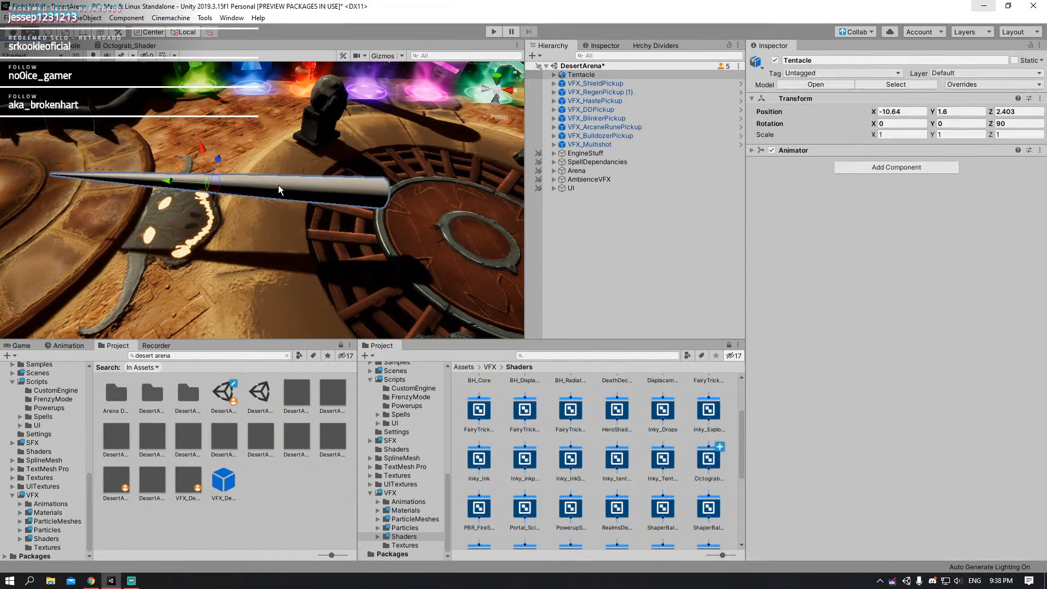
- Maximize the Octograb_Shader graph and add a Texture2D property named DissolveNoise
click(129, 46)
key(shift+space)
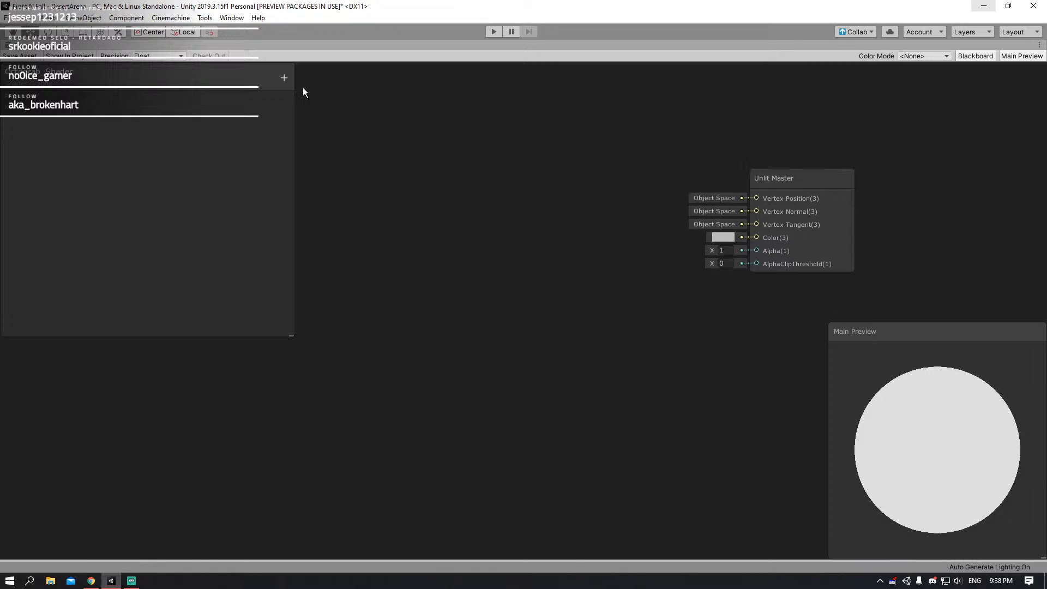
click(283, 77)
click(329, 145)
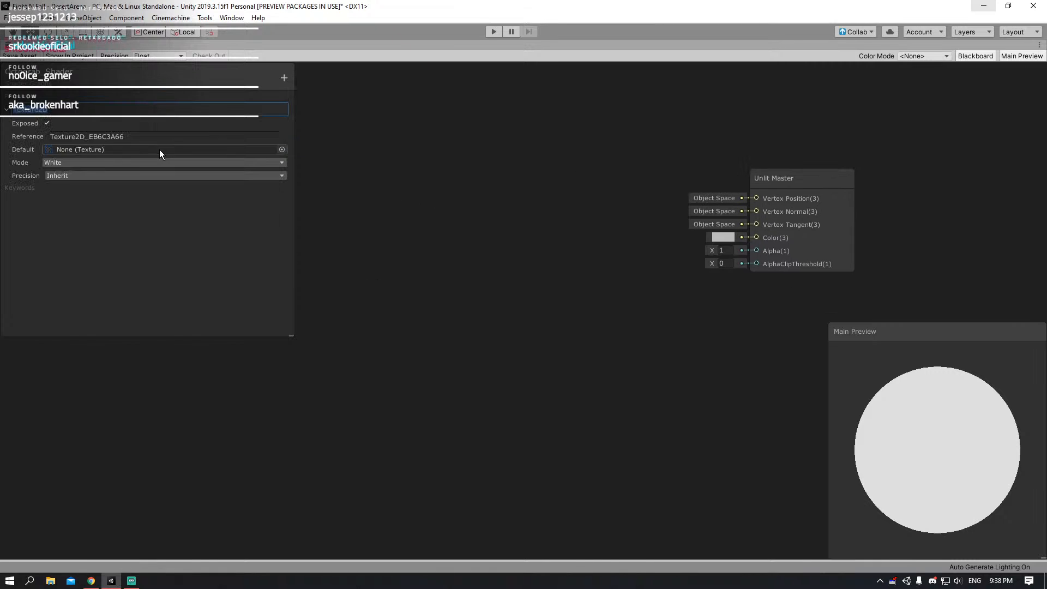
text(DissolveNoise)
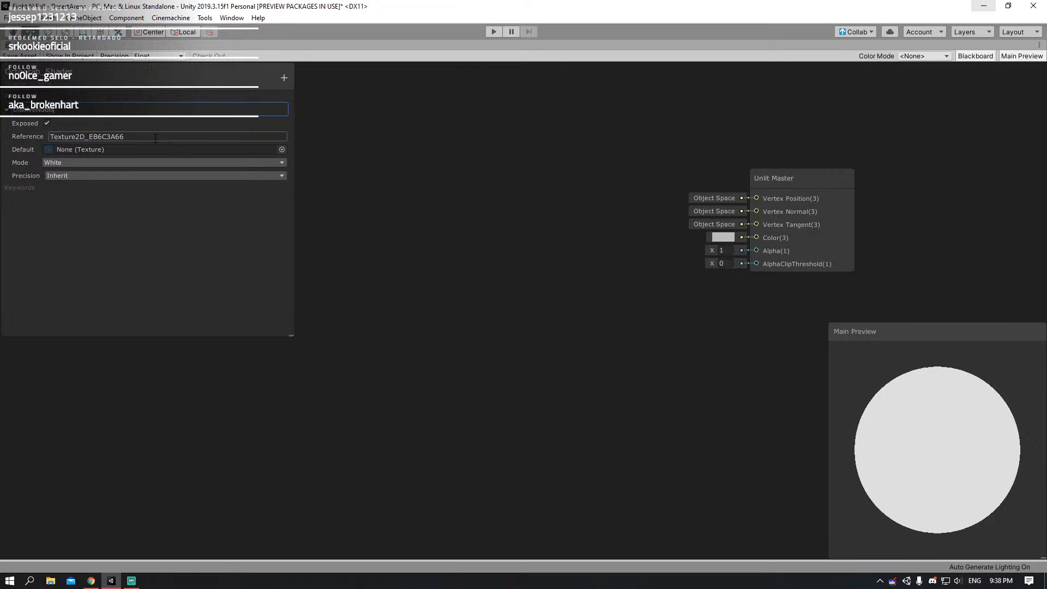
key(Return)
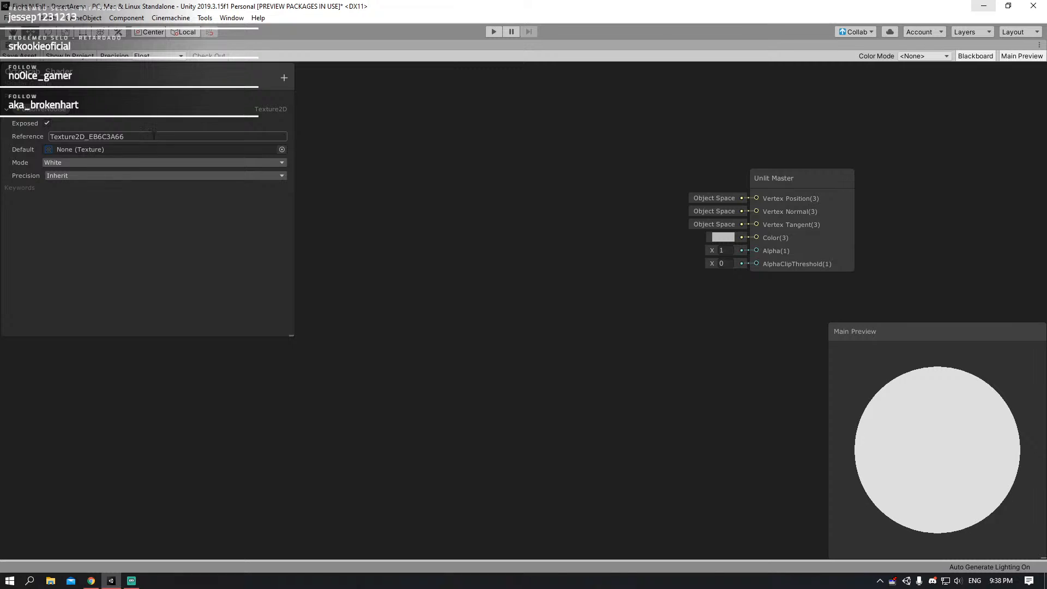
double_click(34, 110)
text(Dis)
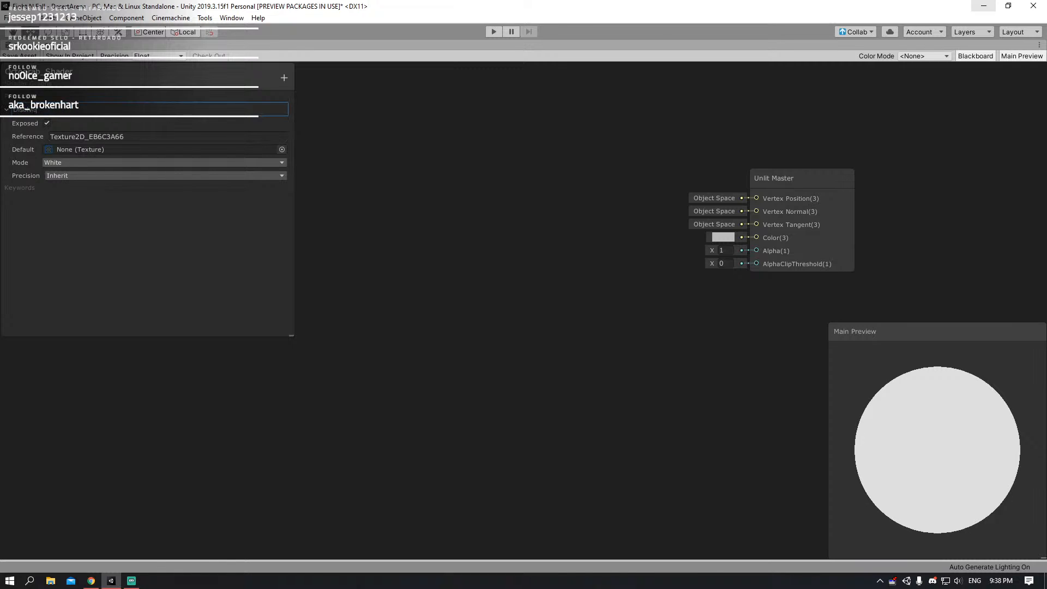
text(olveNoise)
key(Return)
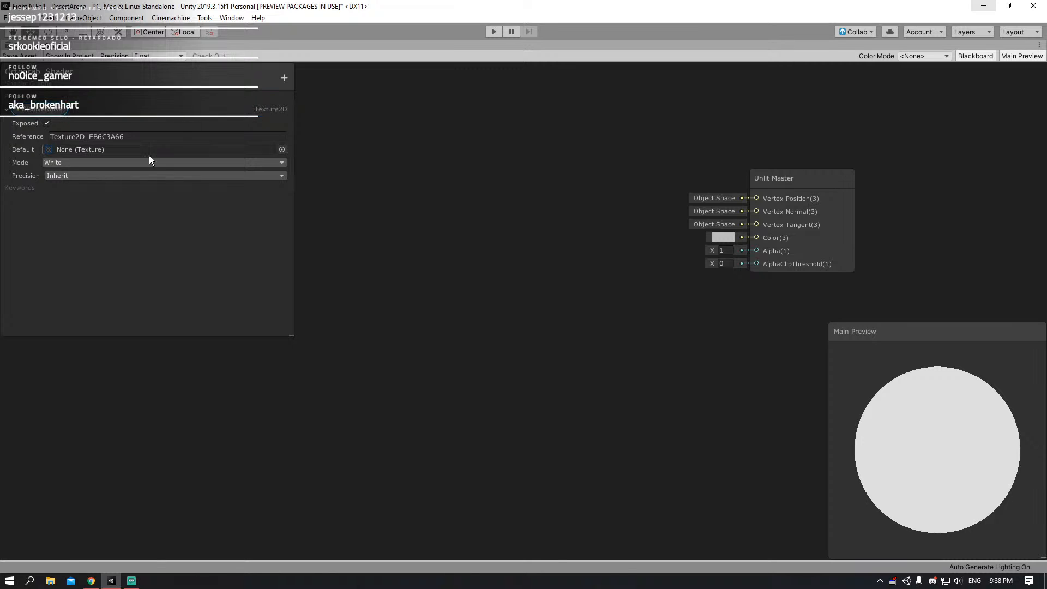
- Look through the project's textures for a suitable default for the DissolveNoise property, leaving it unassigned
click(282, 149)
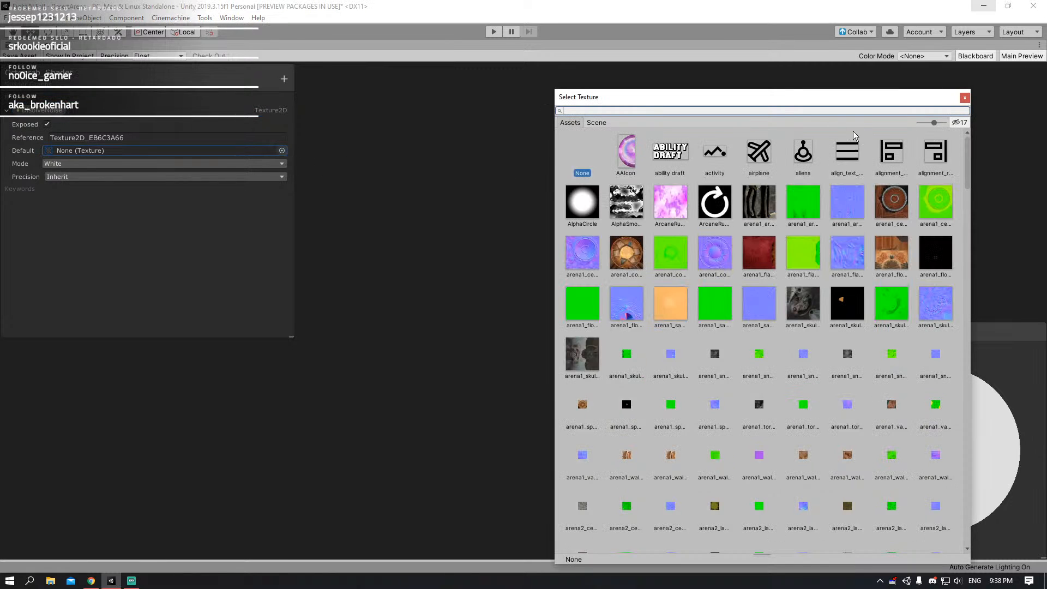
drag(775, 96, 379, 80)
scroll(338, 284, down, 15)
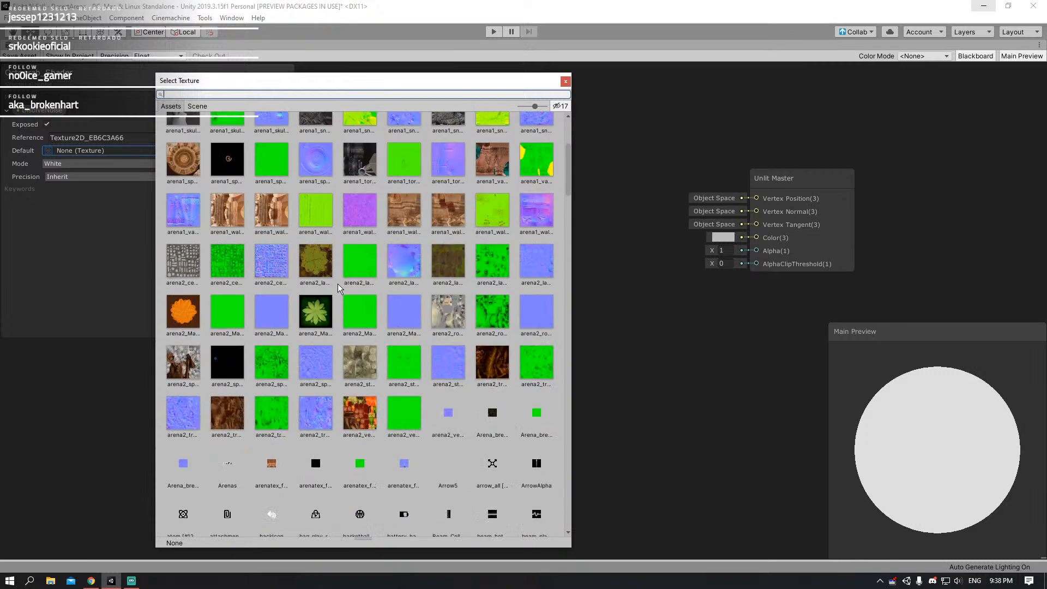
scroll(349, 280, down, 5)
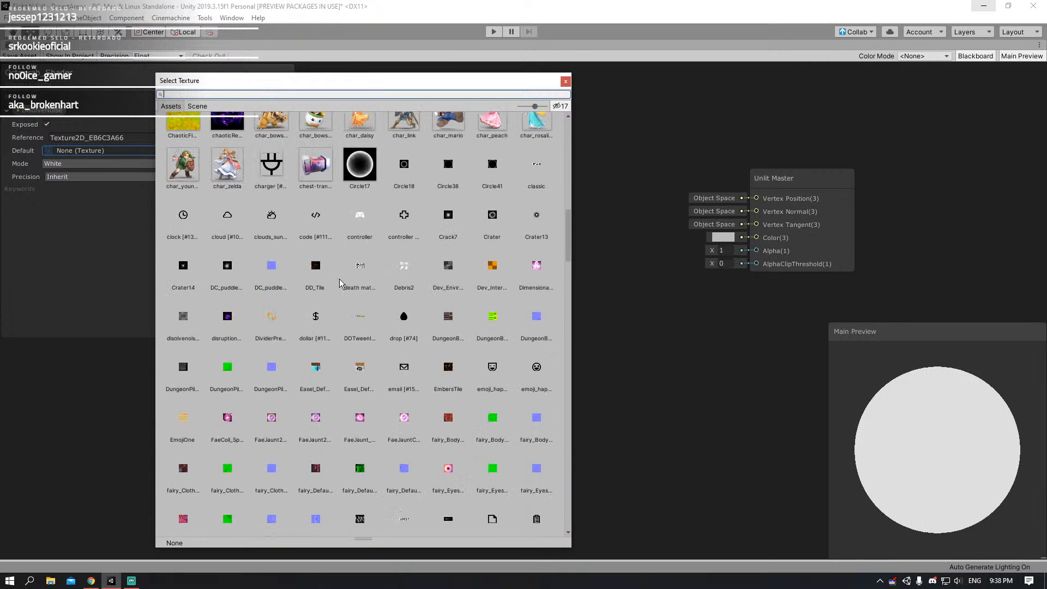
scroll(365, 274, down, 10)
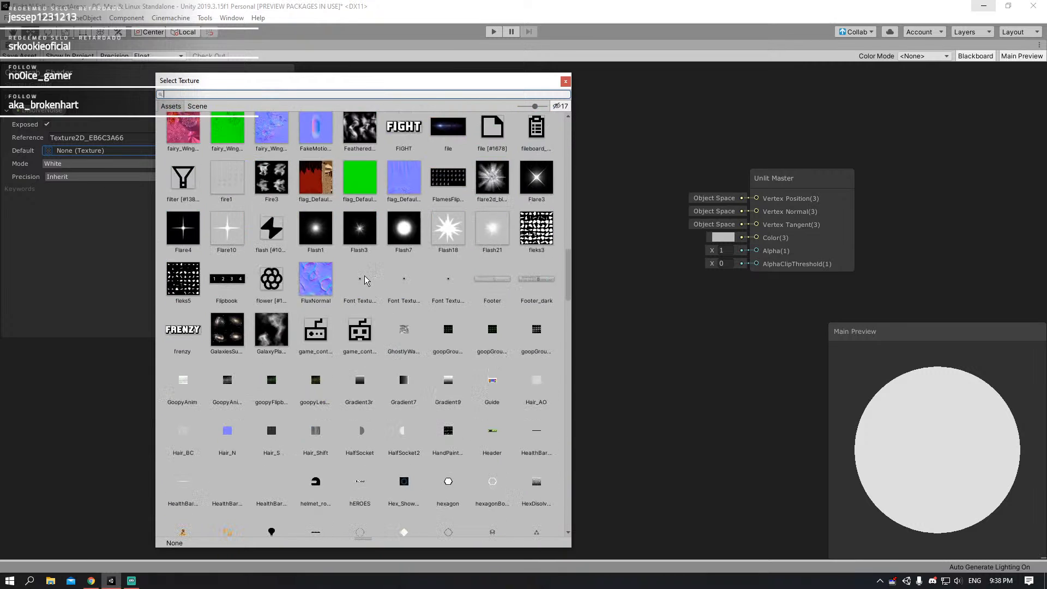
scroll(364, 276, down, 10)
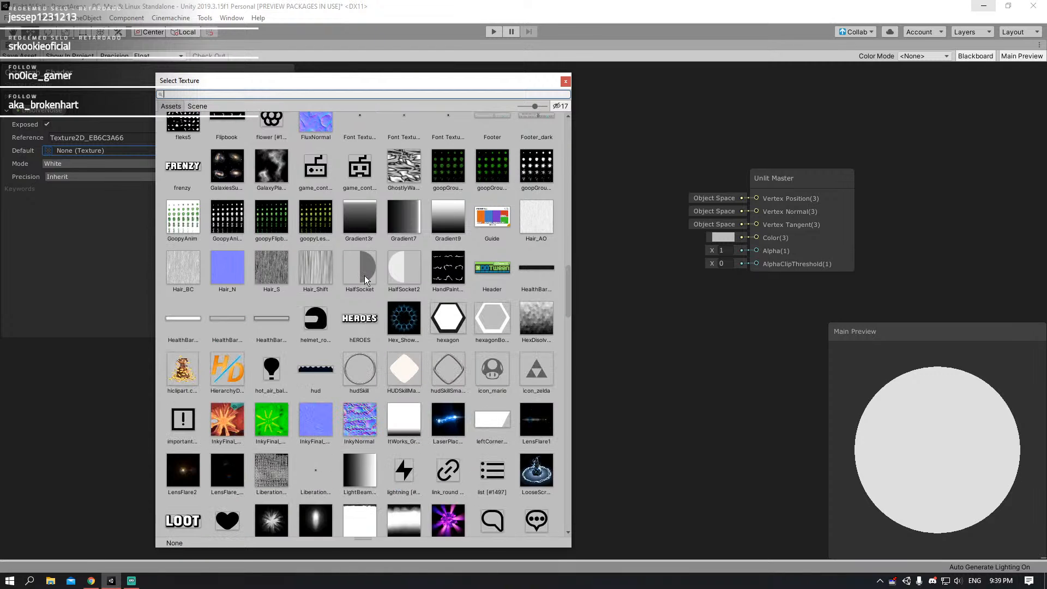
scroll(371, 276, down, 9)
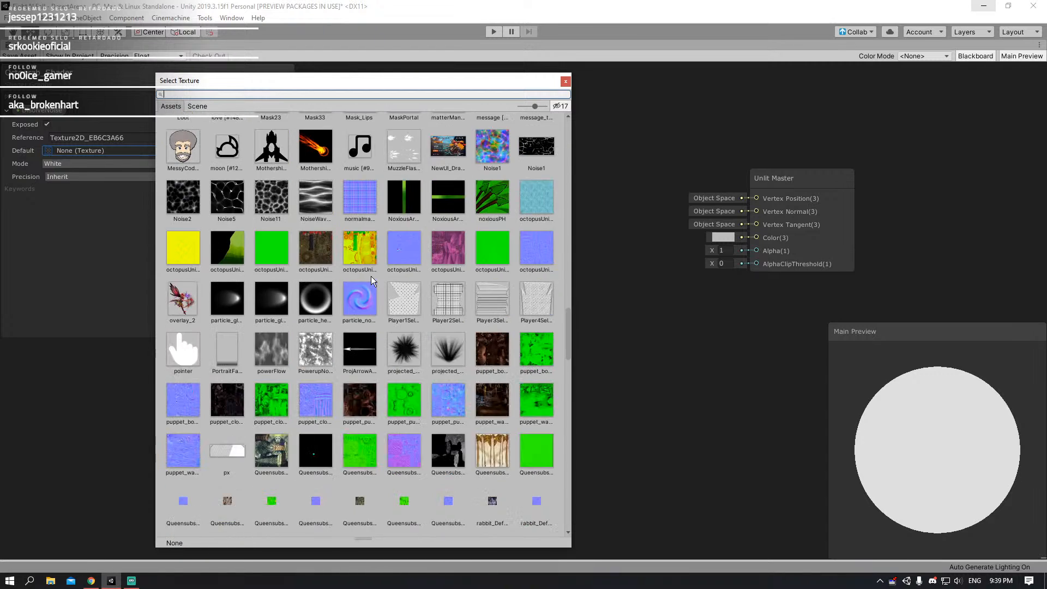
scroll(371, 276, down, 12)
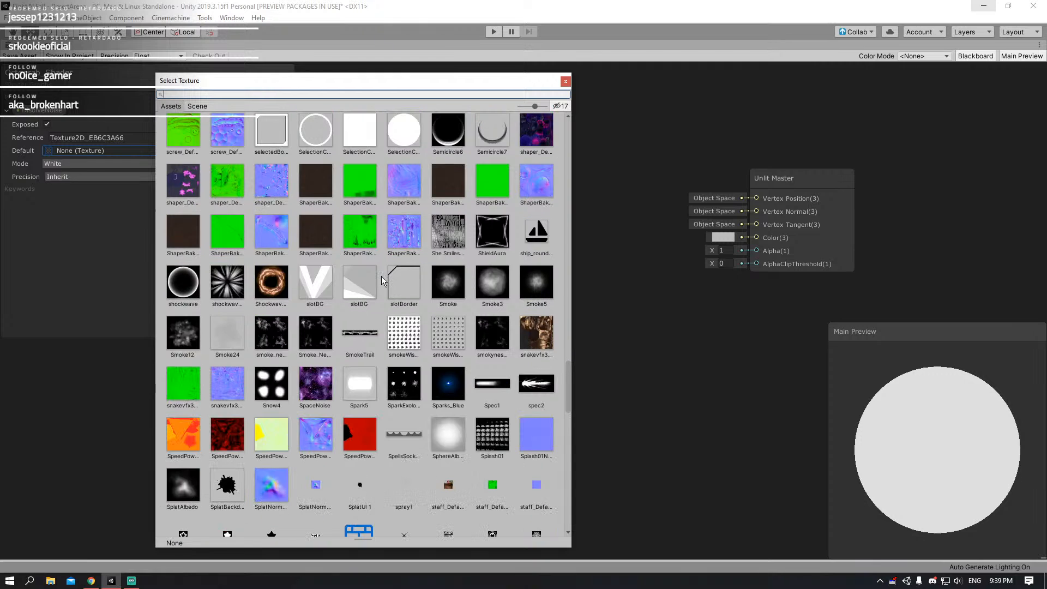
scroll(400, 277, down, 8)
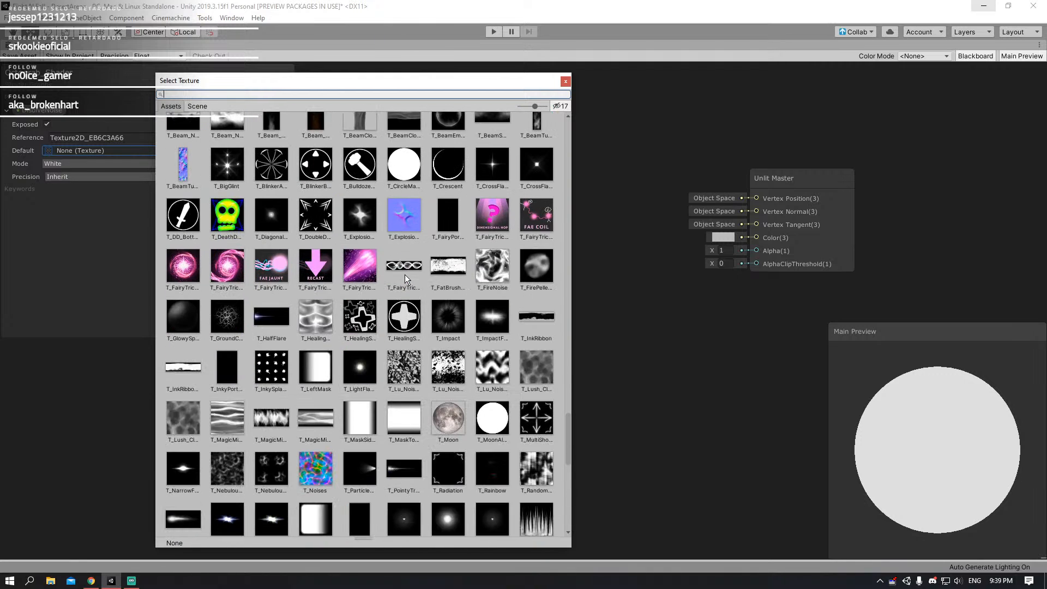
scroll(405, 274, down, 5)
scroll(407, 274, down, 4)
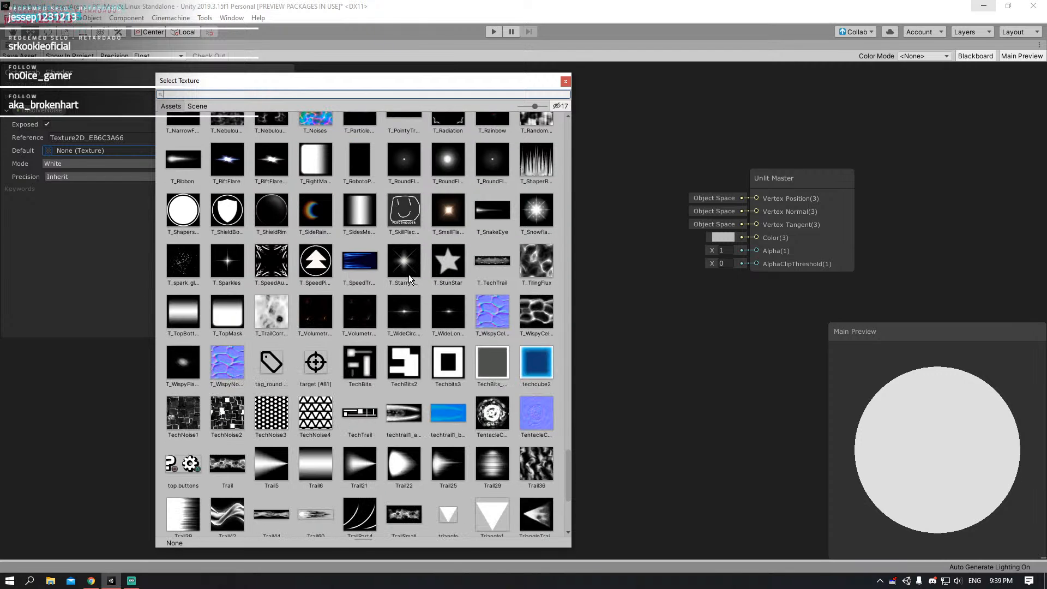
scroll(408, 274, down, 6)
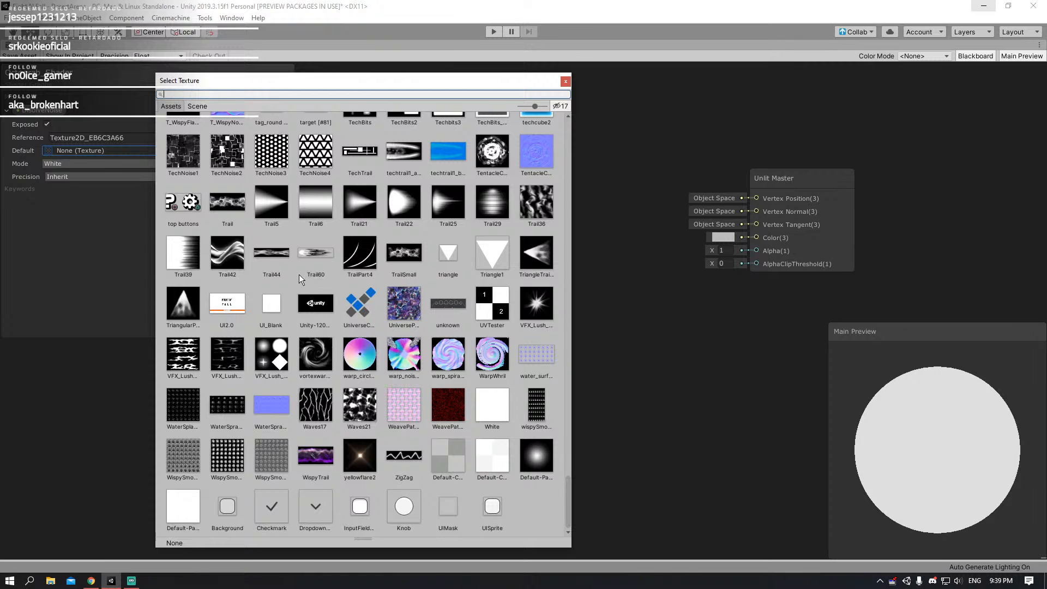
scroll(338, 265, up, 5)
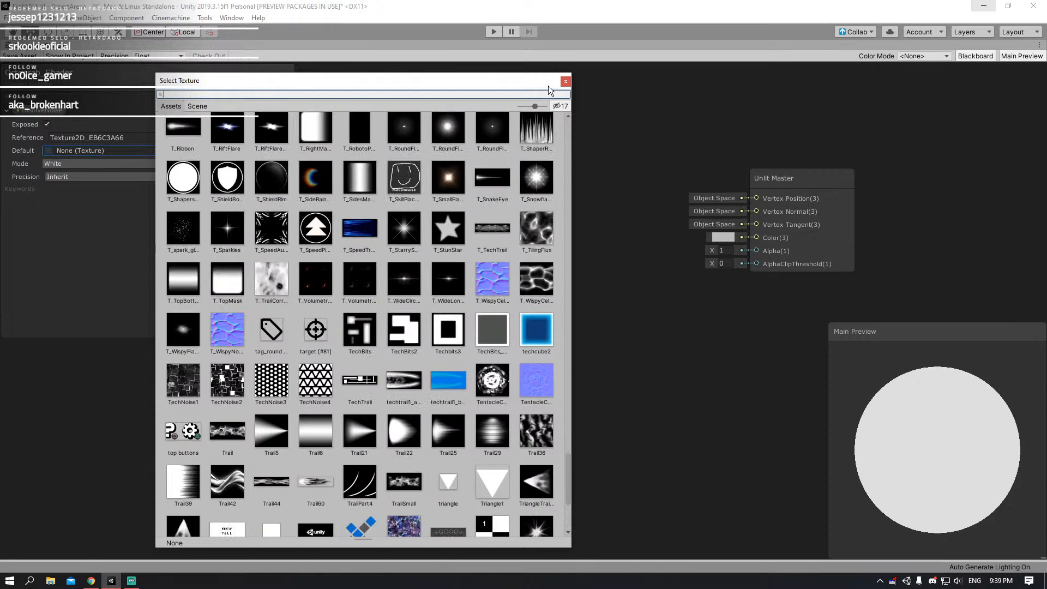
click(564, 82)
- Go to the desktop, dismiss the Battle.net launcher and open the VFX Textures folder
key(super+d)
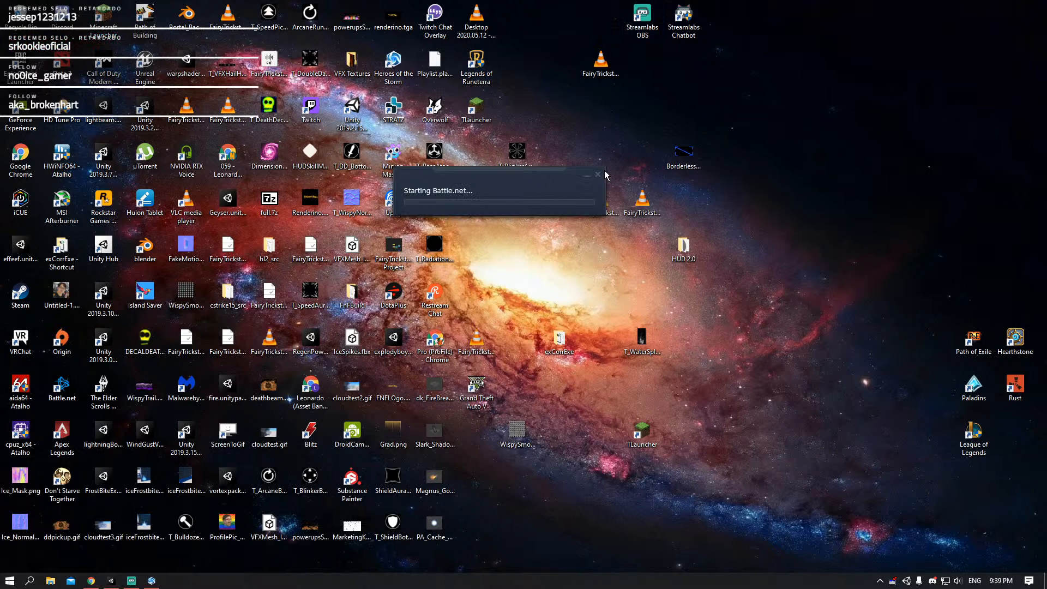
click(598, 174)
double_click(352, 61)
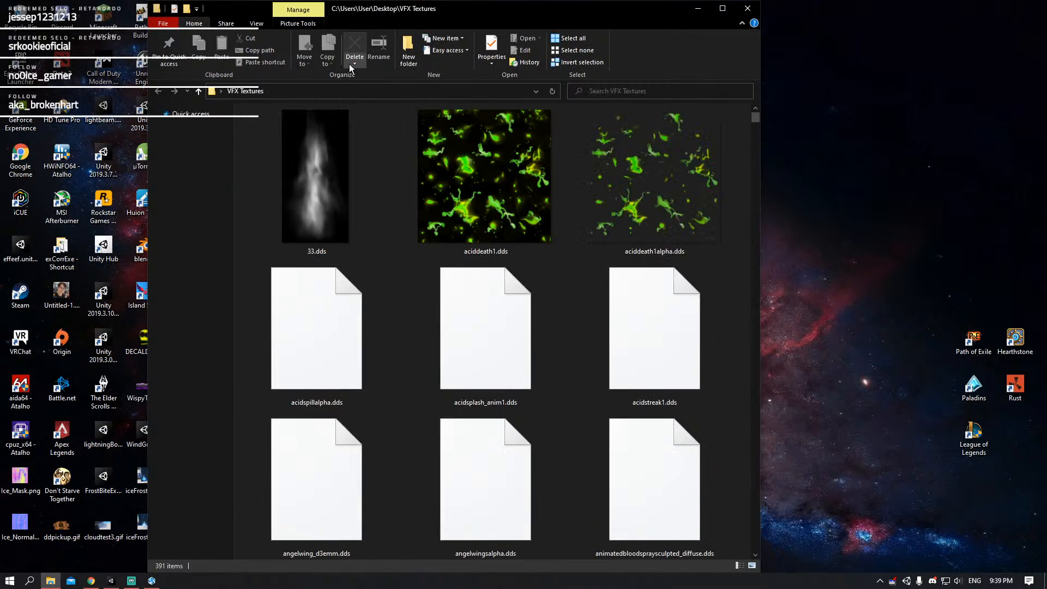
- Look through the VFX Textures folder for a gradient or dissolve texture suited to the tentacle shader
scroll(448, 238, down, 10)
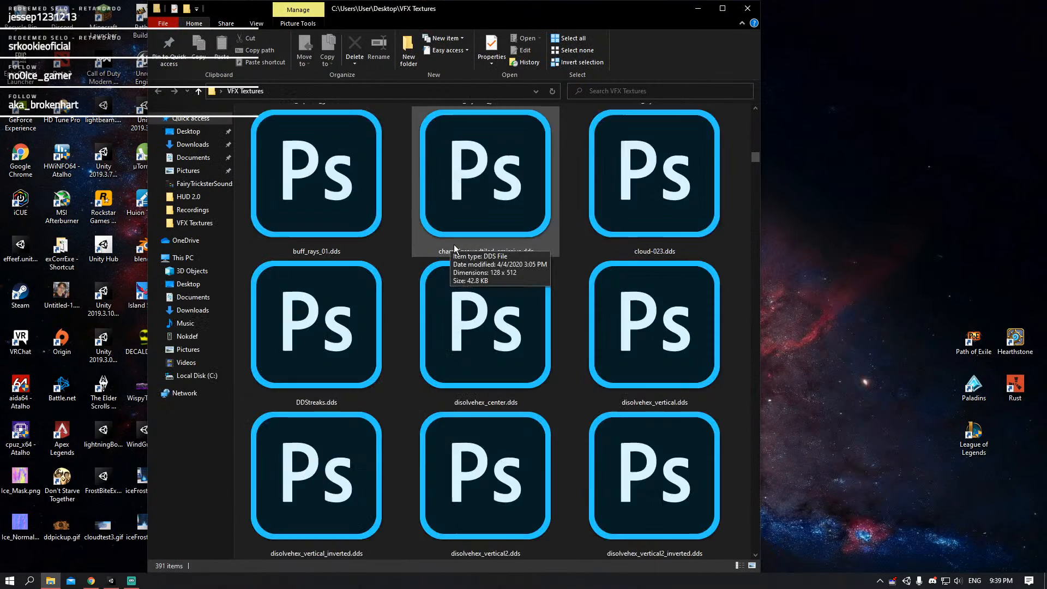
scroll(458, 254, down, 8)
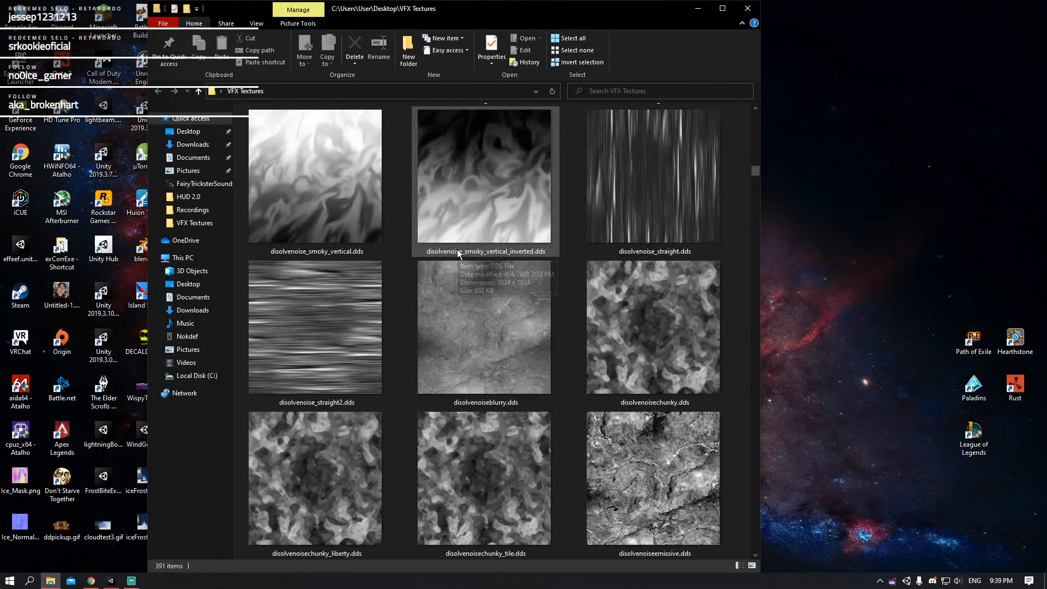
scroll(536, 290, down, 3)
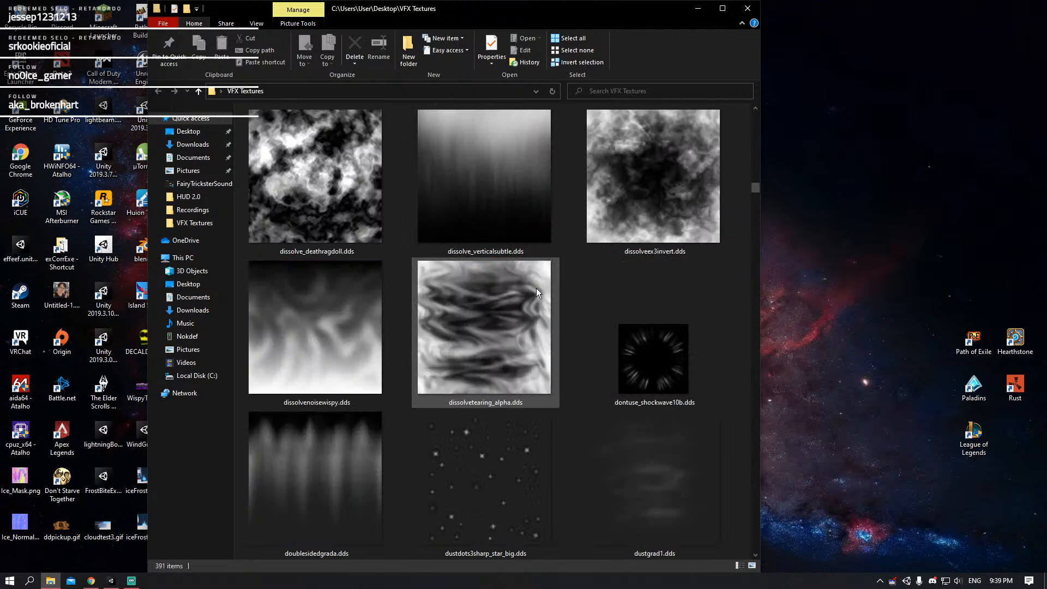
scroll(537, 290, down, 6)
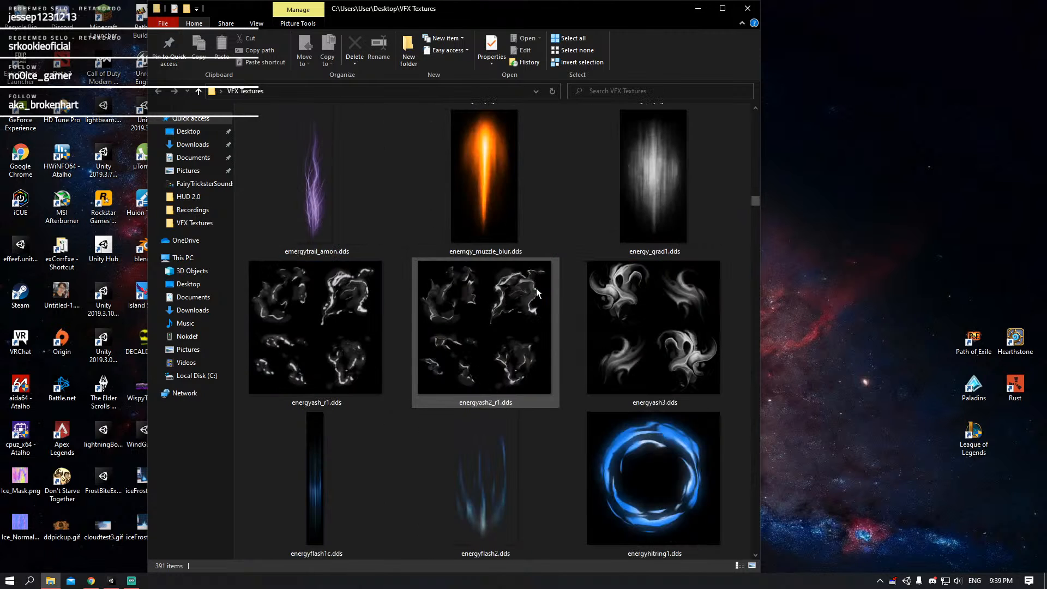
scroll(536, 291, down, 15)
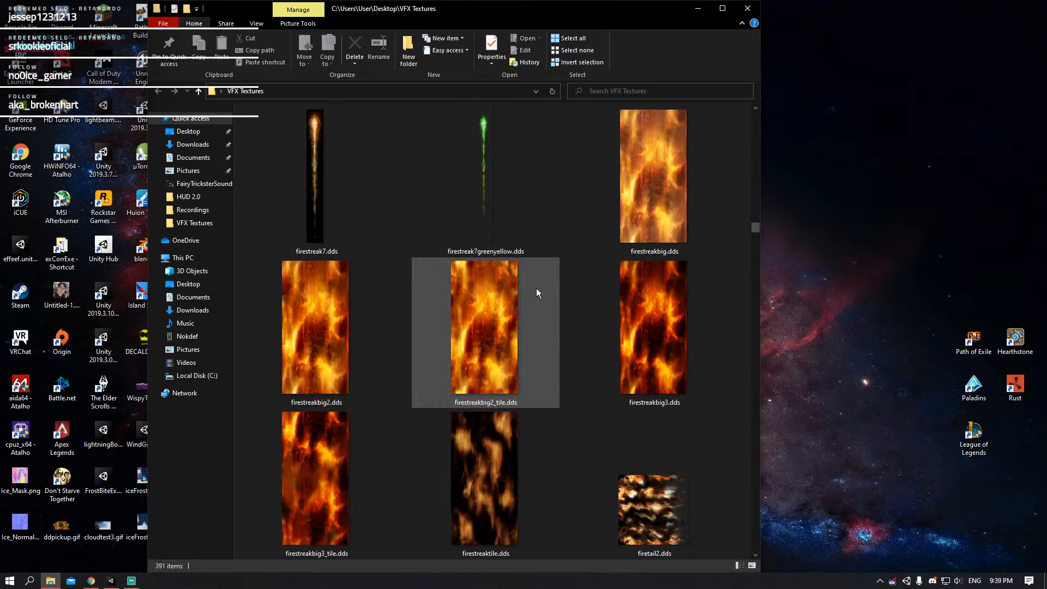
scroll(537, 292, down, 5)
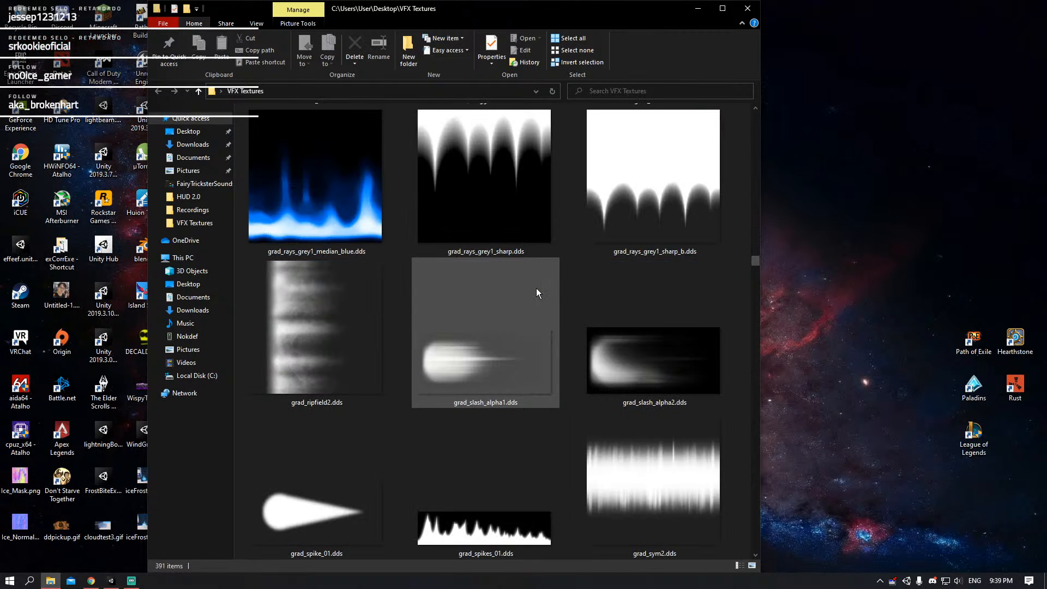
click(524, 229)
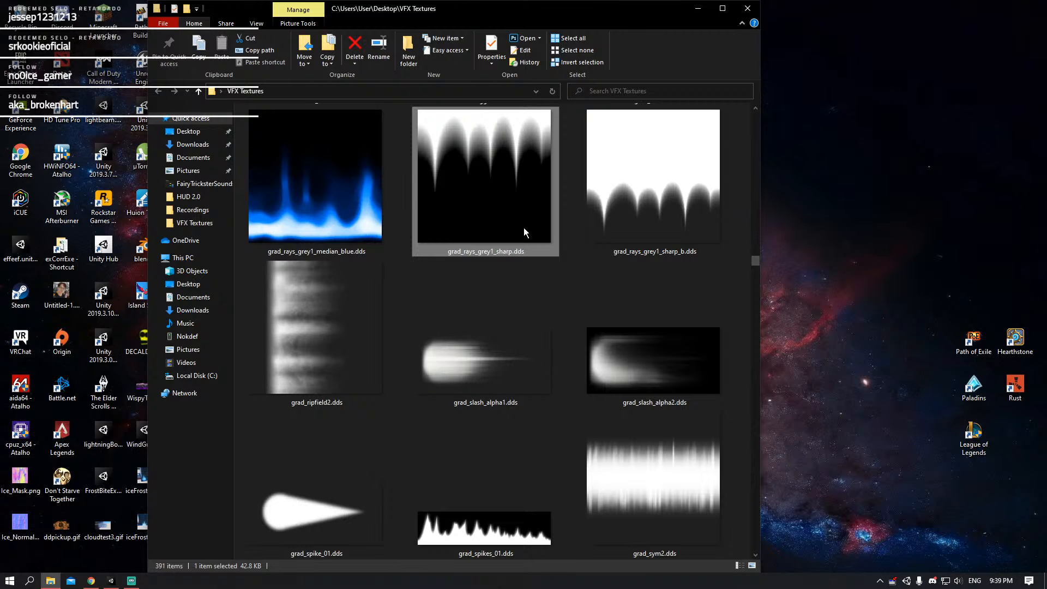
scroll(524, 227, down, 5)
scroll(512, 224, up, 10)
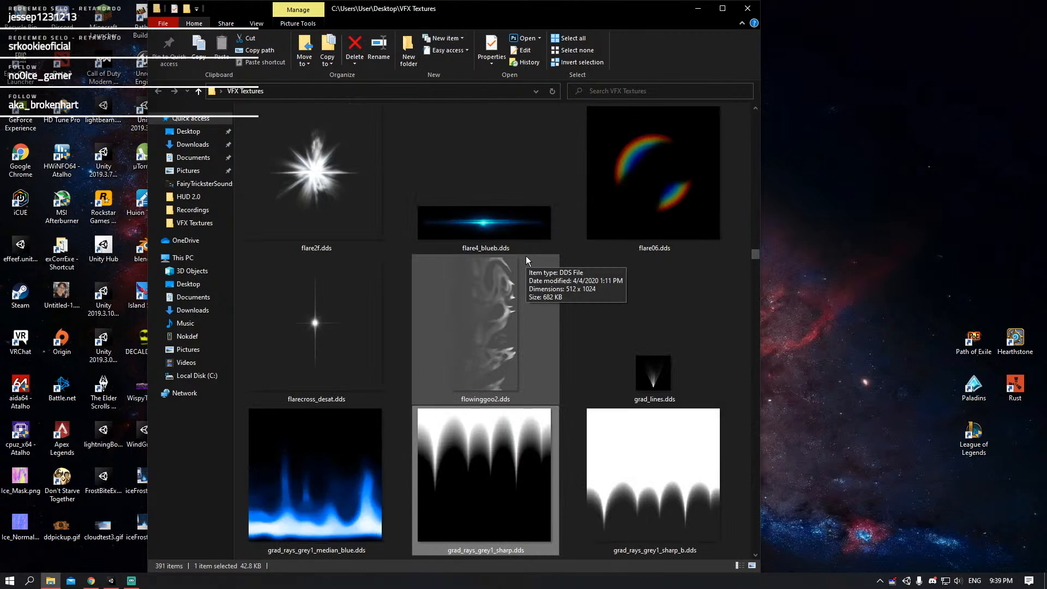
scroll(526, 257, down, 2)
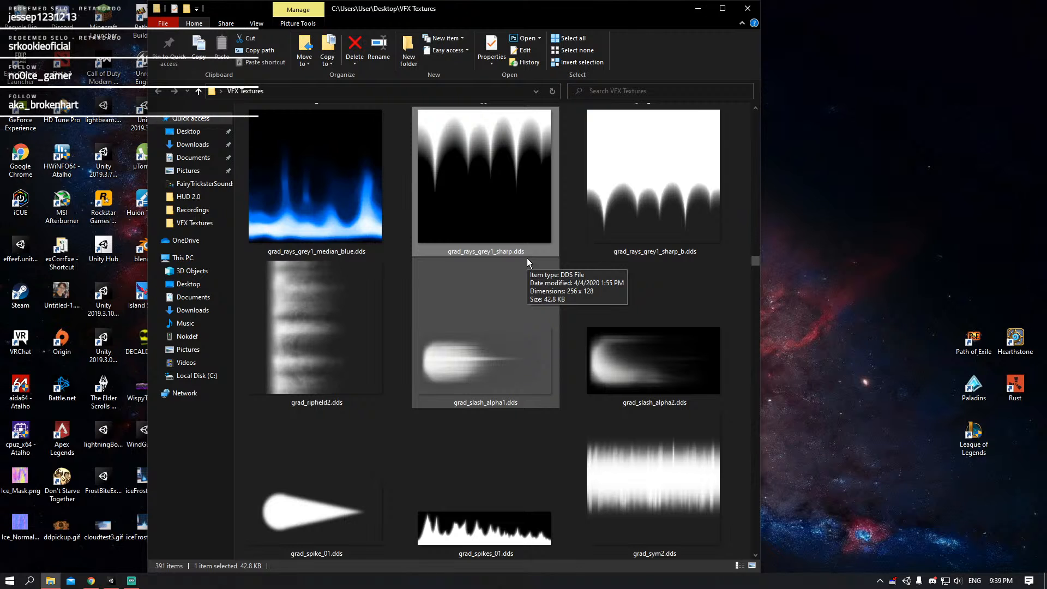
scroll(528, 261, down, 15)
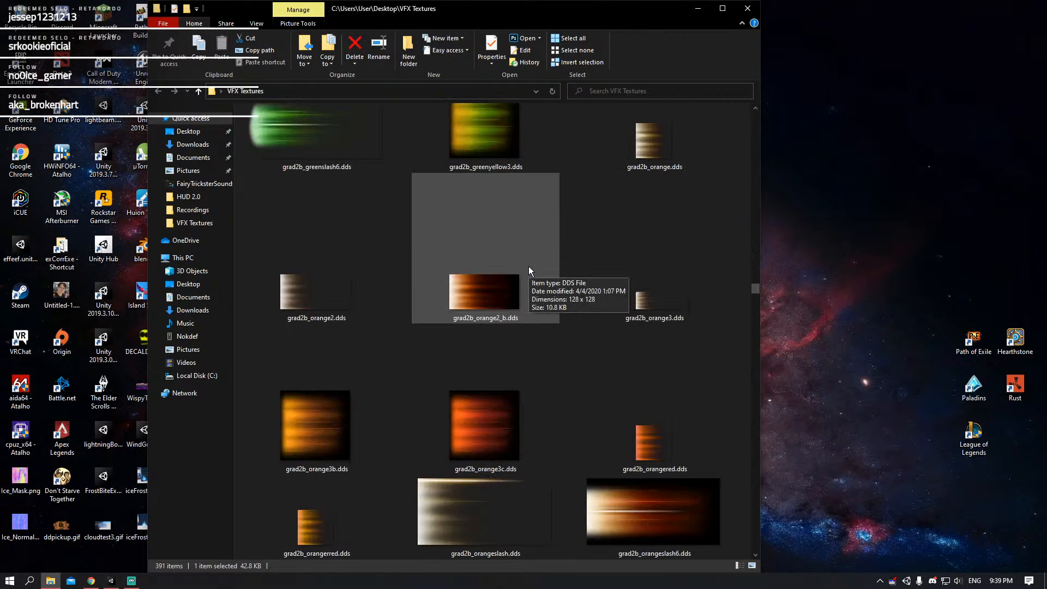
scroll(528, 267, down, 5)
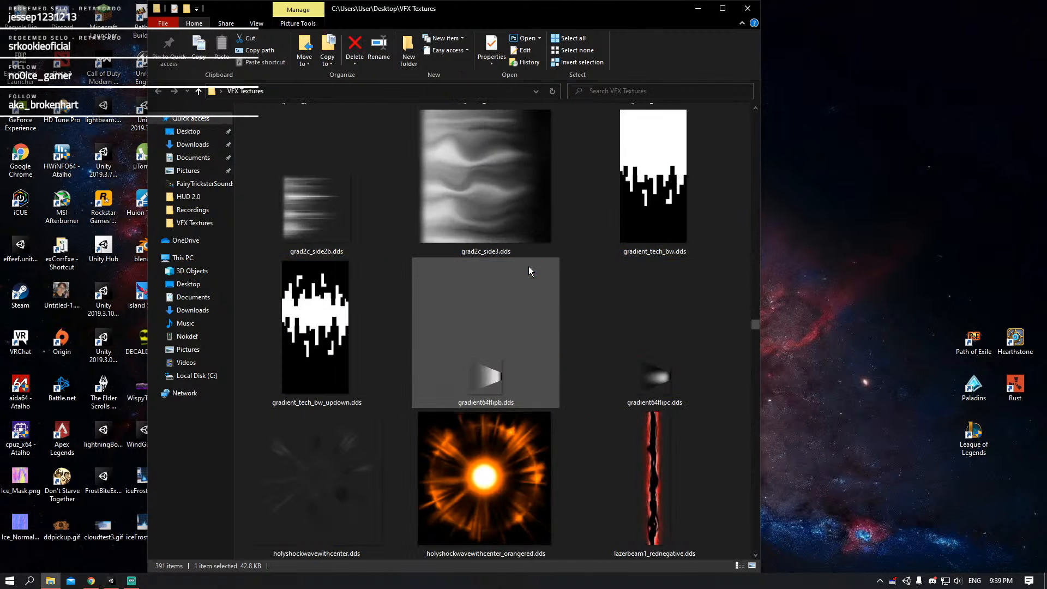
scroll(528, 268, down, 10)
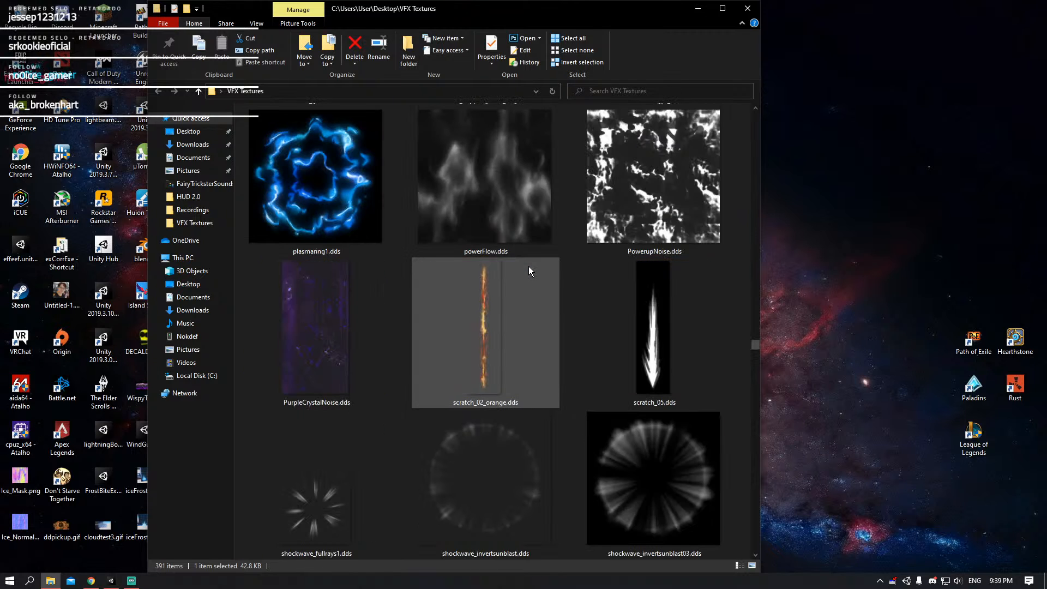
scroll(528, 267, down, 10)
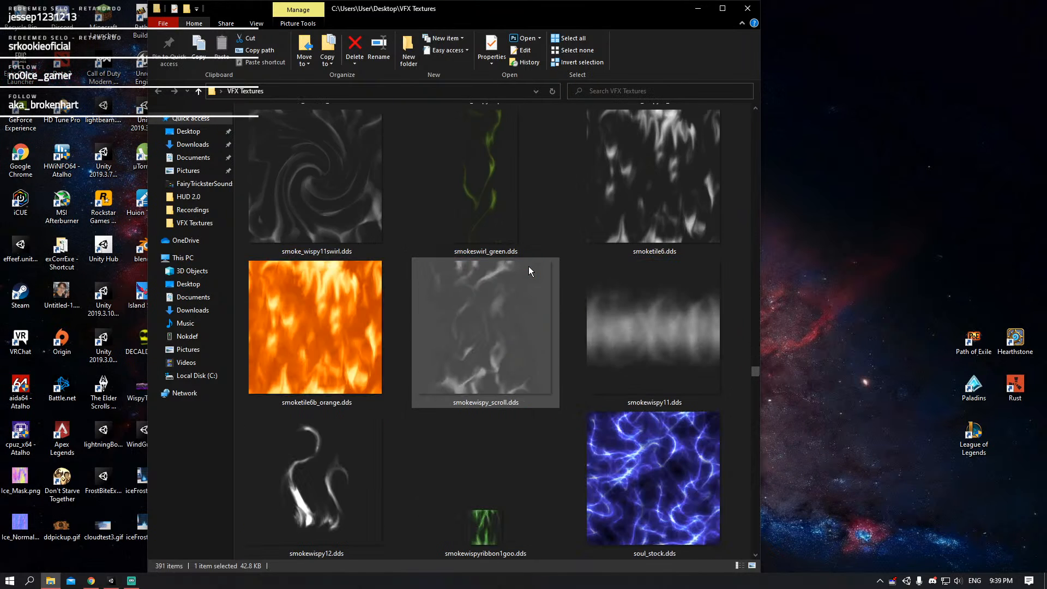
scroll(528, 266, down, 5)
scroll(528, 266, down, 3)
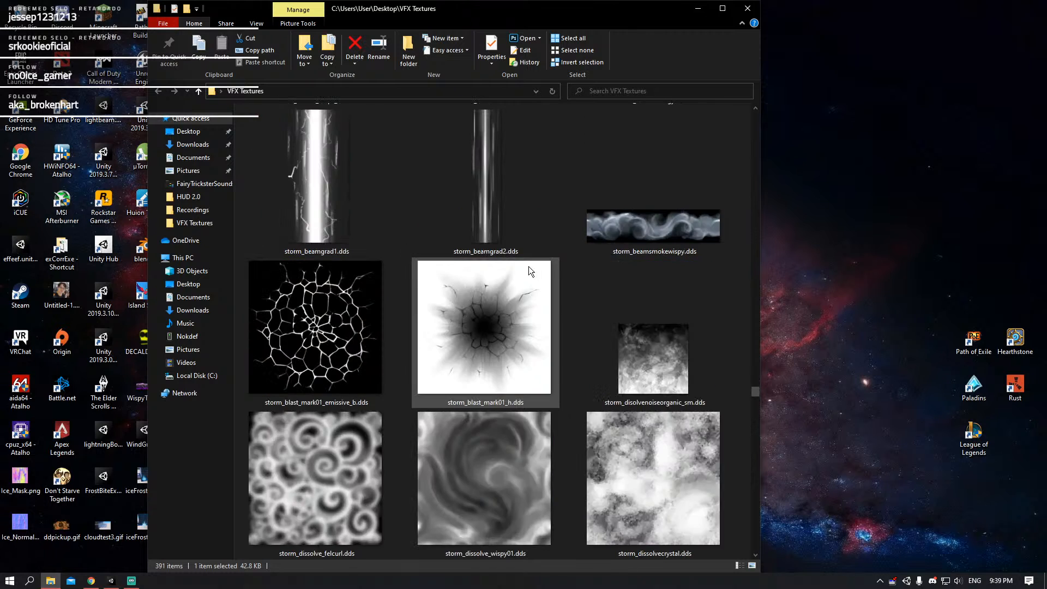
scroll(528, 266, down, 3)
scroll(528, 266, down, 3)
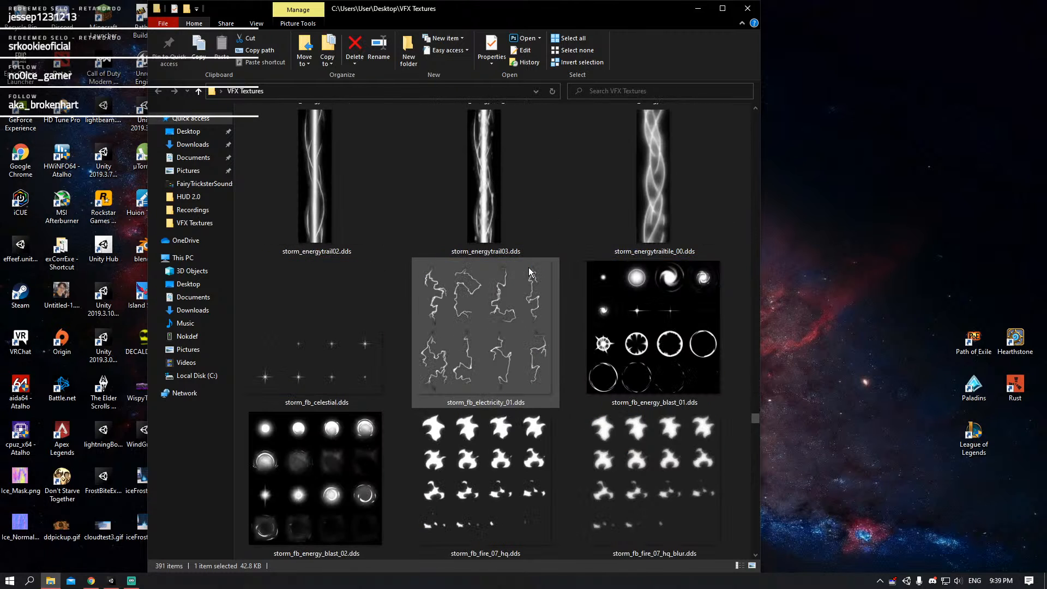
scroll(529, 268, down, 3)
scroll(529, 270, down, 3)
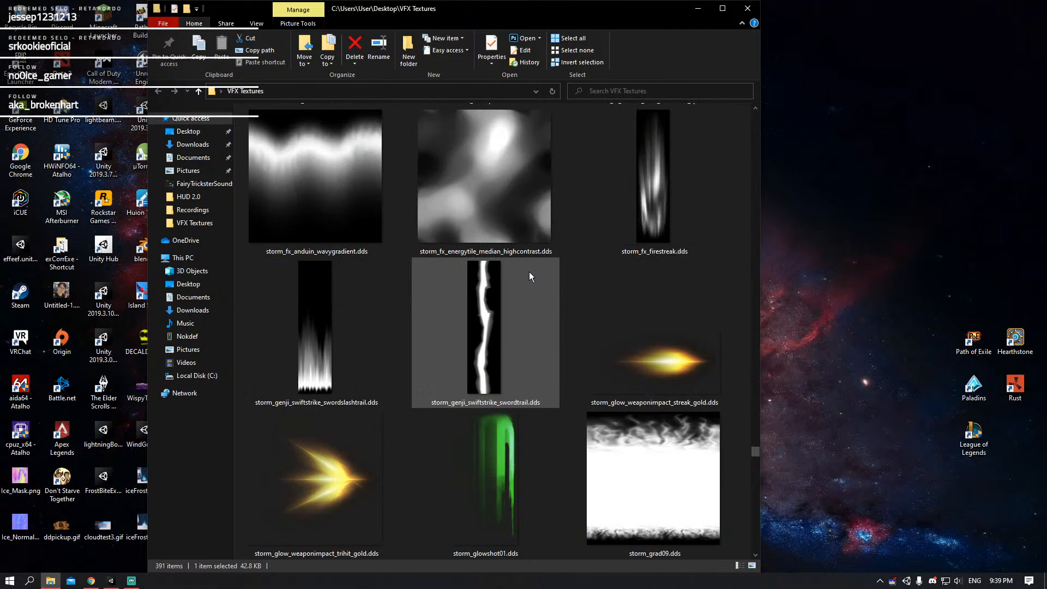
scroll(528, 273, down, 3)
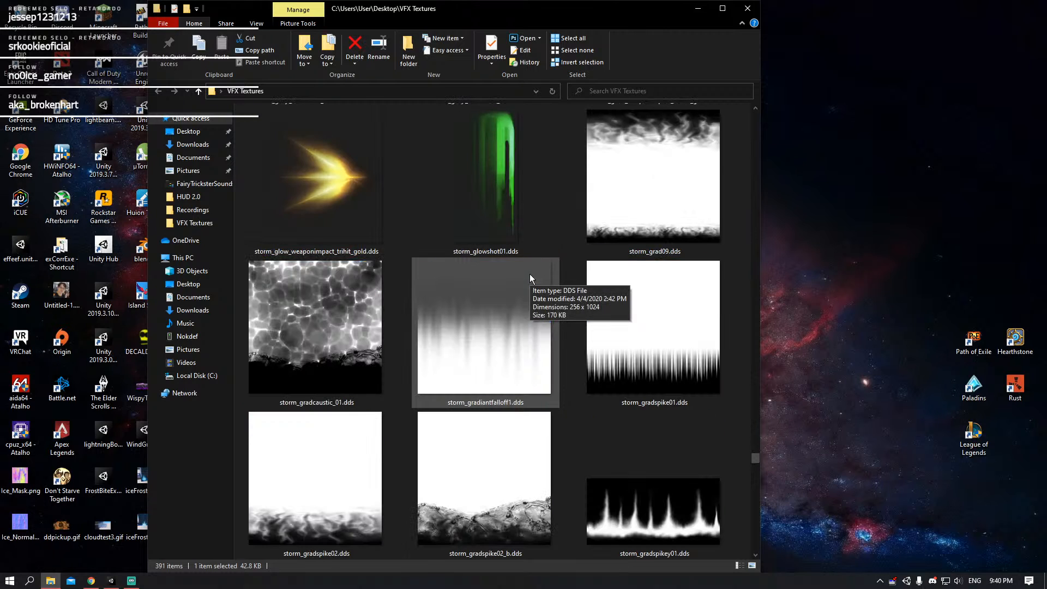
- Copy storm_gradspike01.dds from the VFX Textures folder onto the desktop and close the folder window
click(636, 341)
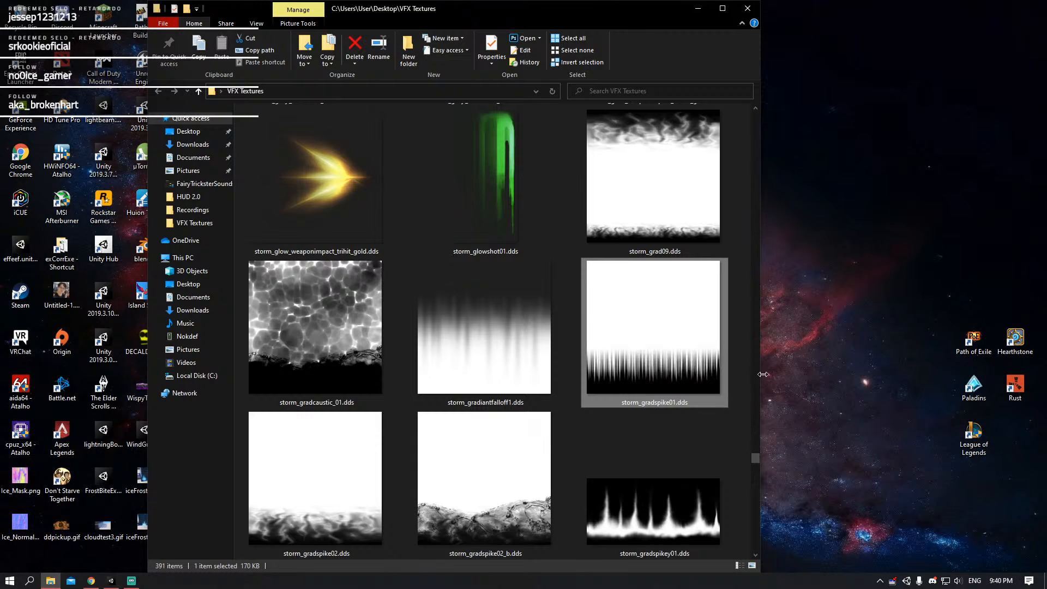
click(841, 321)
key(ctrl+v)
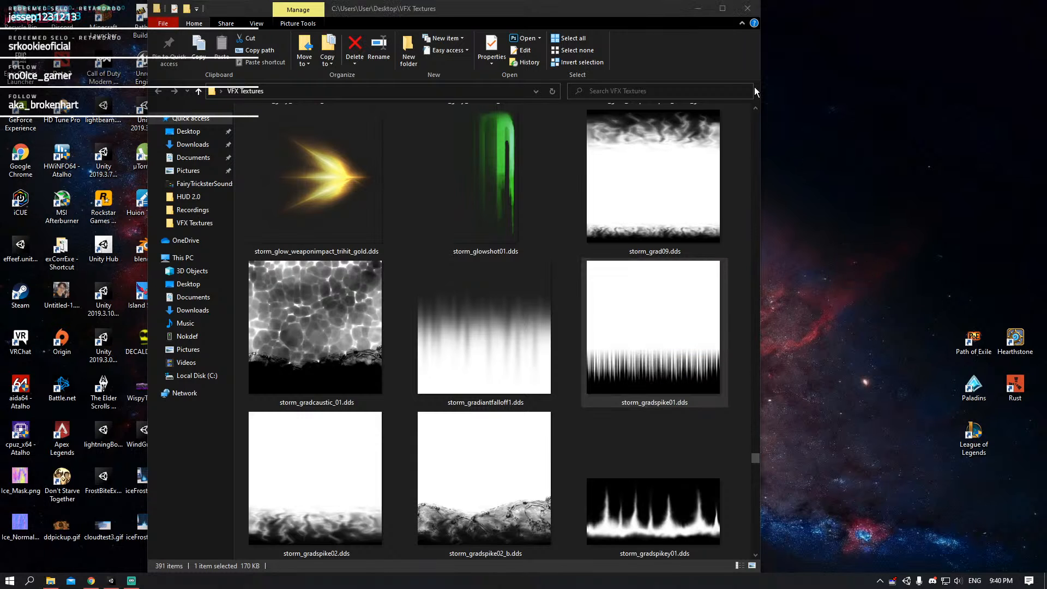
click(745, 10)
- Rename the copied gradient texture on the desktop as OctograbGrad.dds
key(F2)
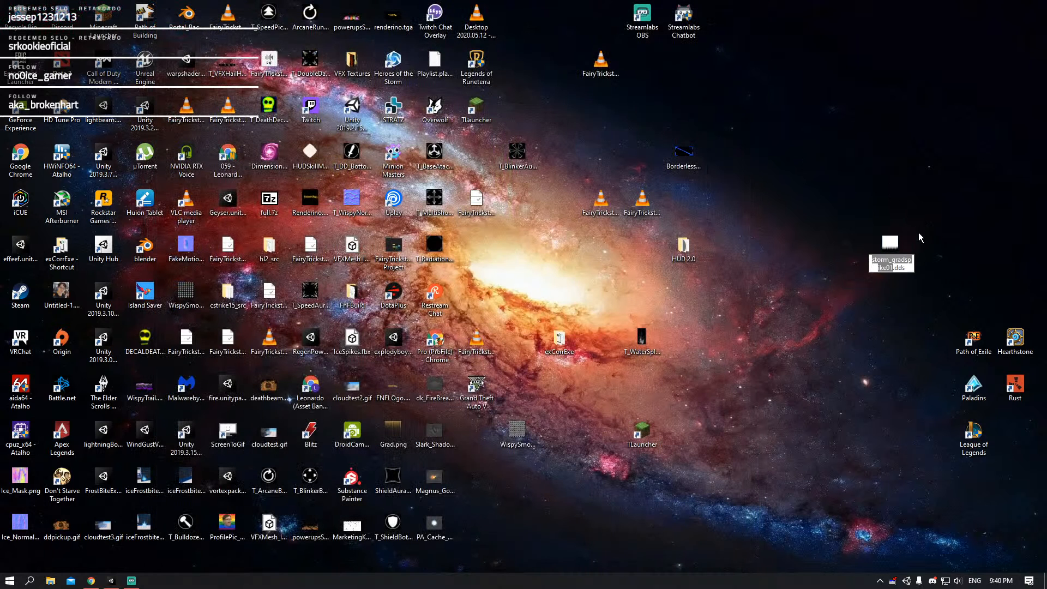
text(Octo)
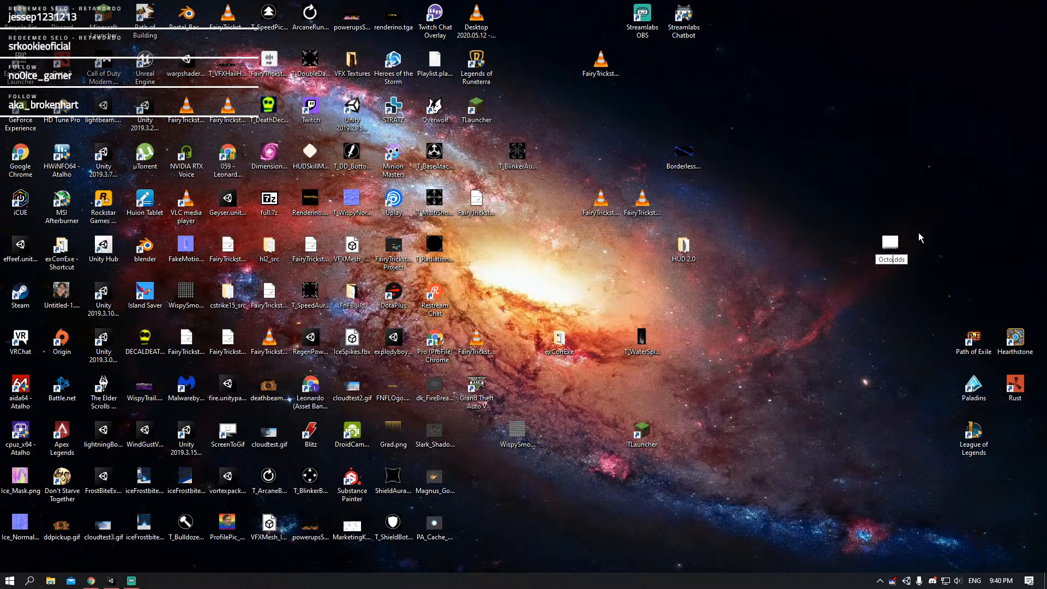
text(grabGrea)
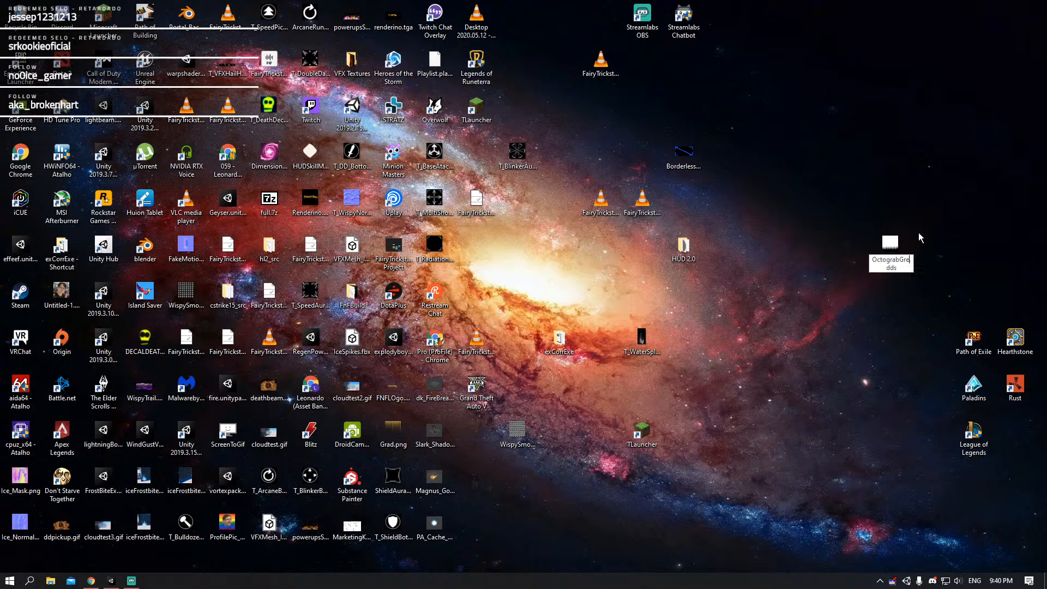
key(BackSpace)
key(BackSpace)
text(ad)
key(Return)
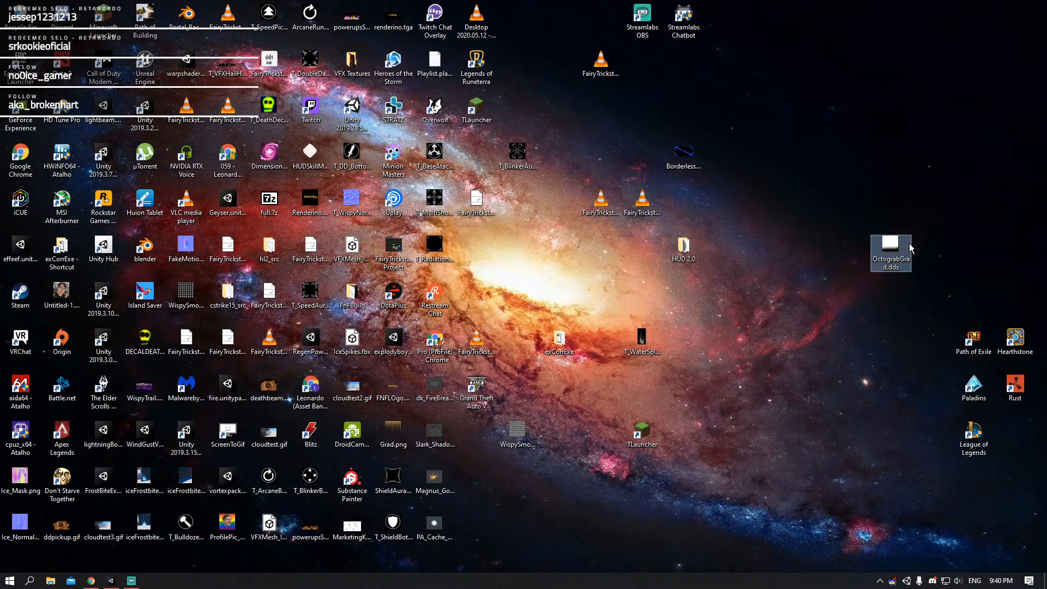
drag(906, 253, 817, 483)
- Switch back to Unity and assign HexDisolveMask as the default texture of the DisolveNoise property
drag(1029, 585, 1046, 587)
key(alt+Tab)
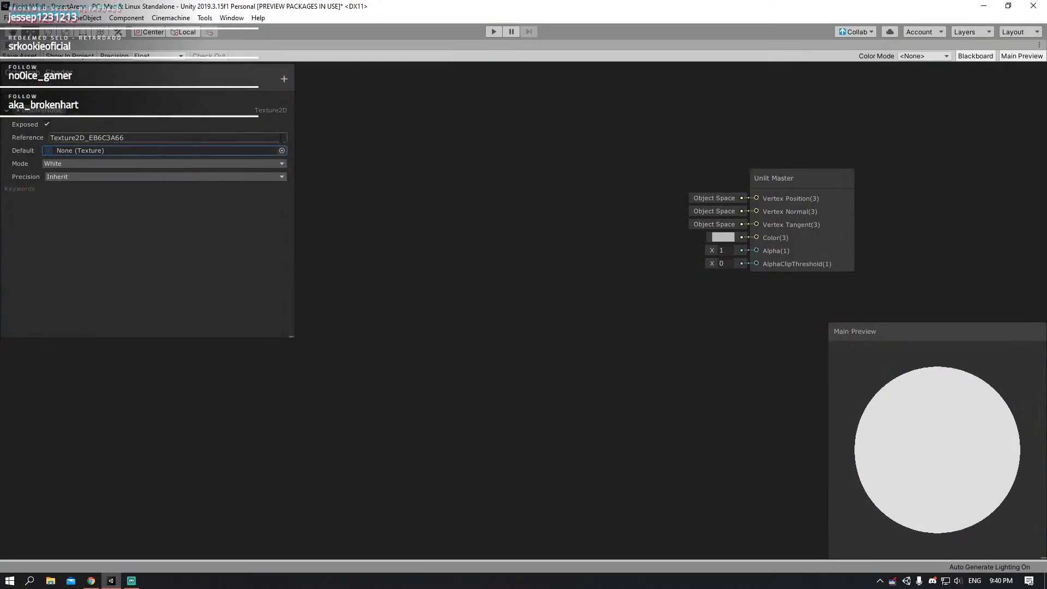
click(281, 151)
scroll(421, 261, down, 10)
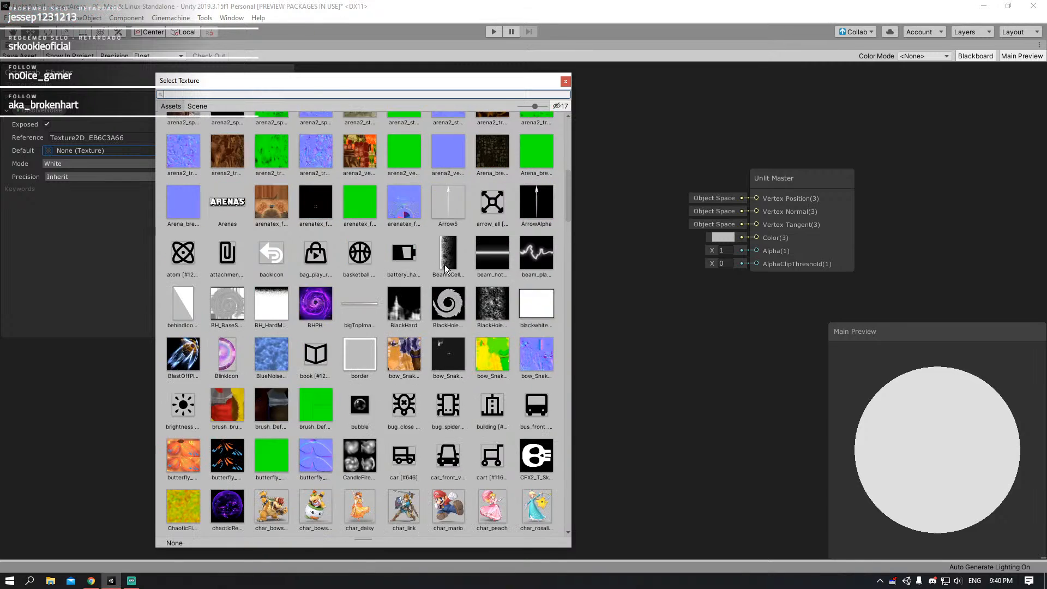
scroll(451, 267, down, 10)
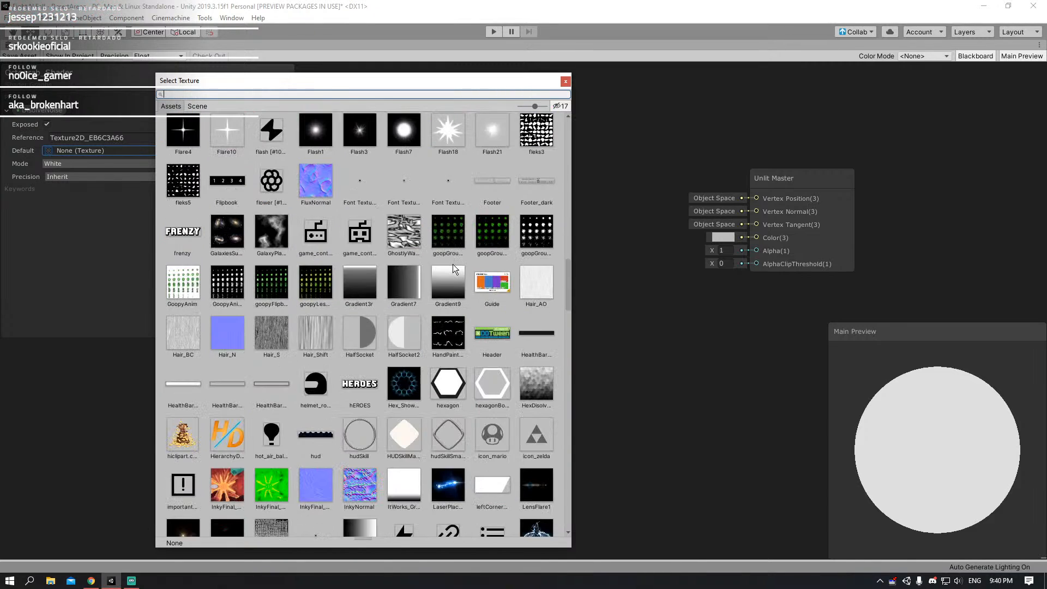
scroll(453, 264, down, 5)
click(549, 143)
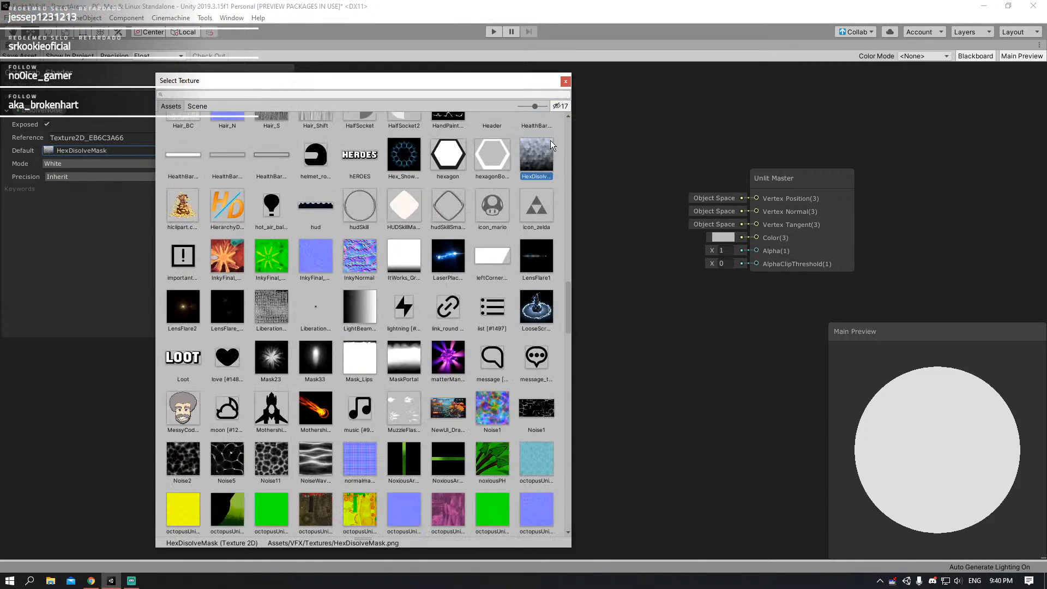
click(565, 81)
- Place the DisolveNoise property in the graph, feed it into a Sample Texture 2D node and connect its output to the Unlit Master's Color
drag(43, 110, 486, 201)
text(sample)
key(Down)
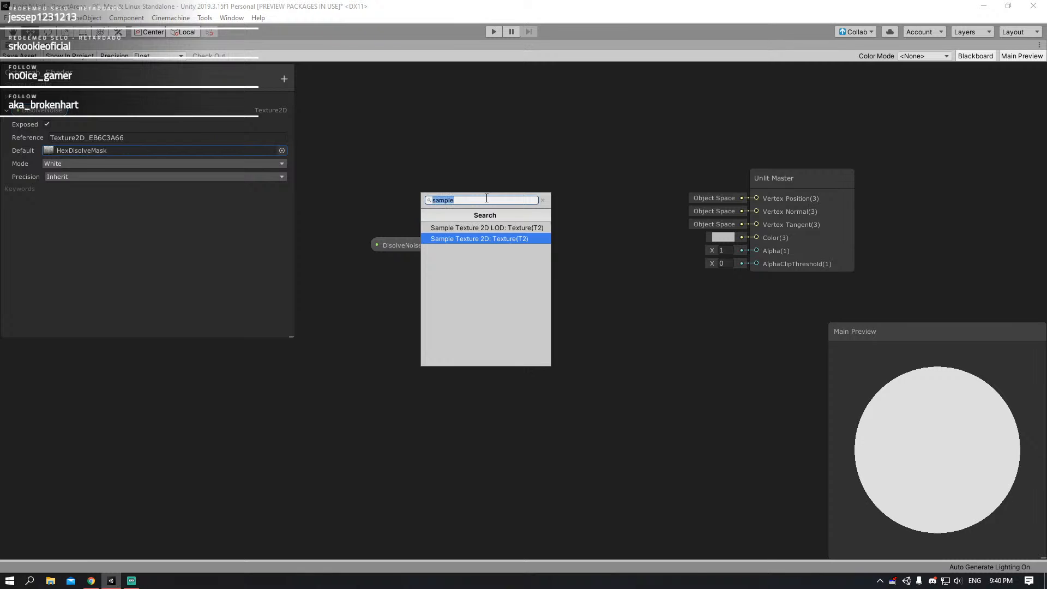
key(Return)
drag(581, 215, 764, 237)
- Restore the full editor layout, show the Scene view with the tentacle and browse the VFX Materials folder
key(shift+space)
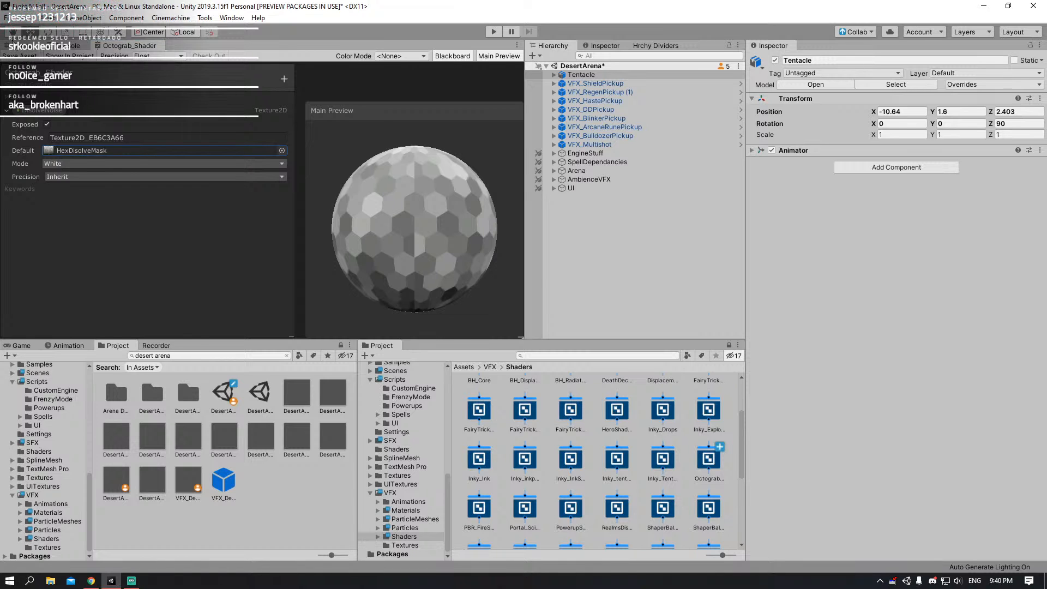
click(21, 45)
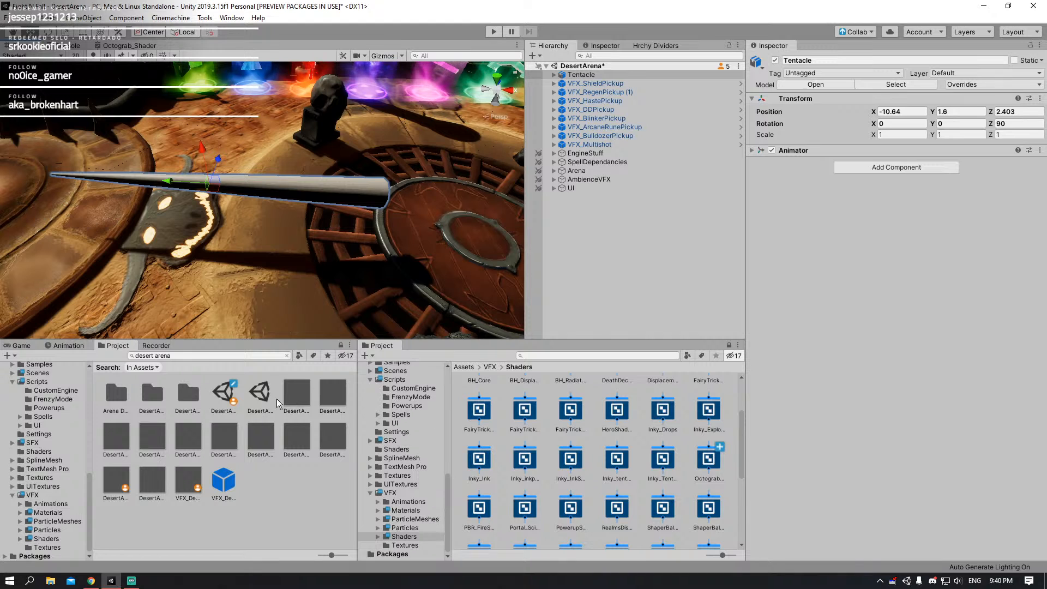
scroll(594, 464, down, 5)
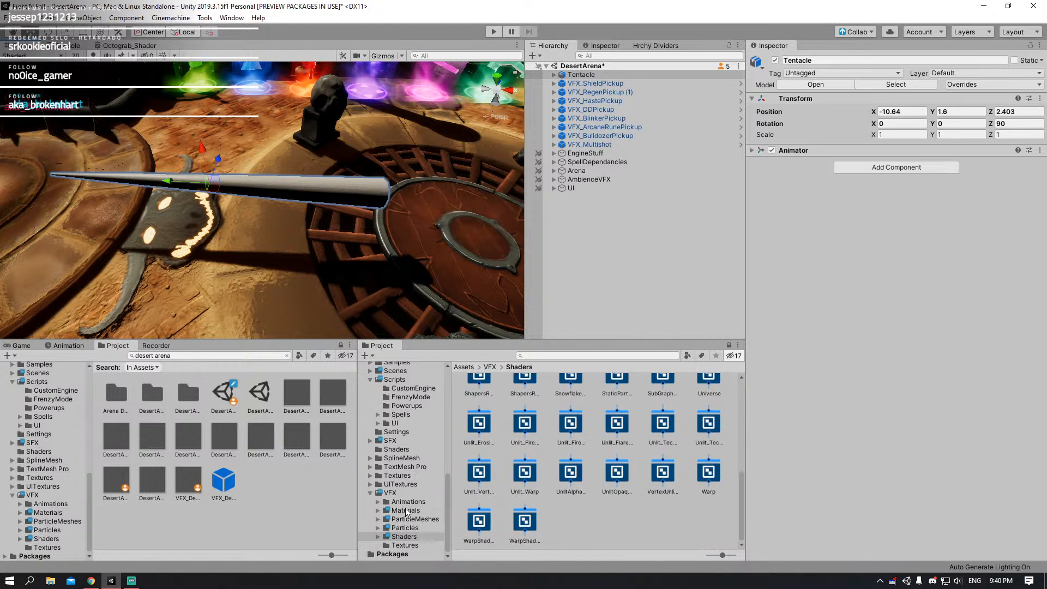
click(405, 510)
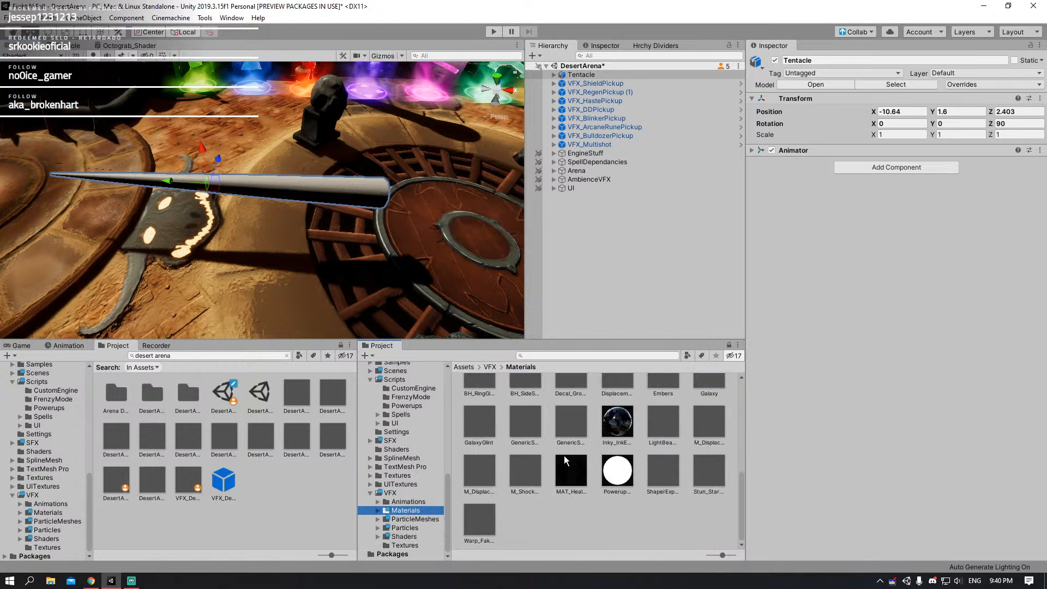
scroll(567, 461, up, 2)
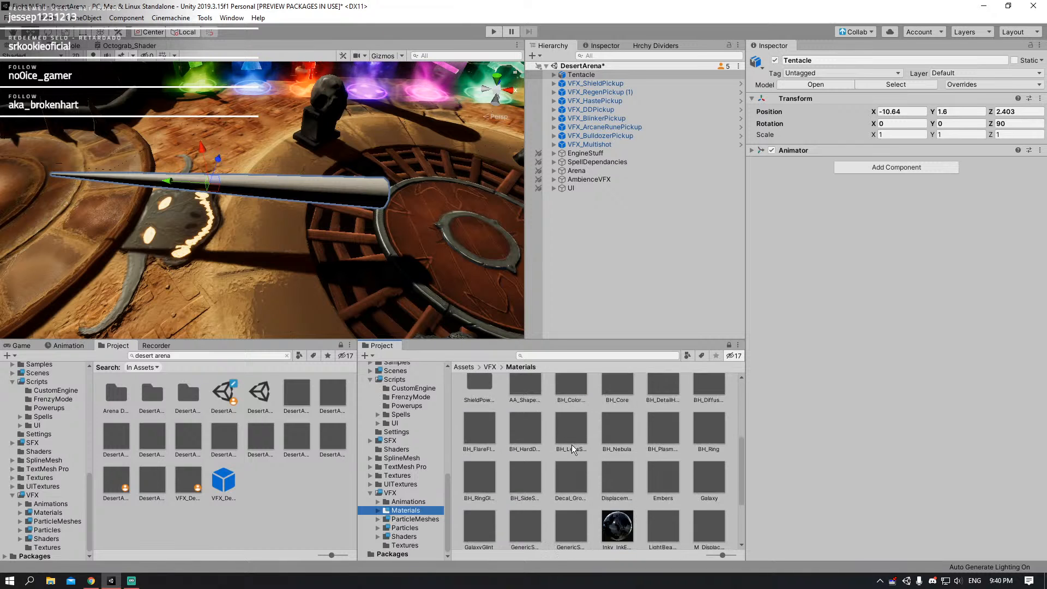
scroll(573, 443, up, 3)
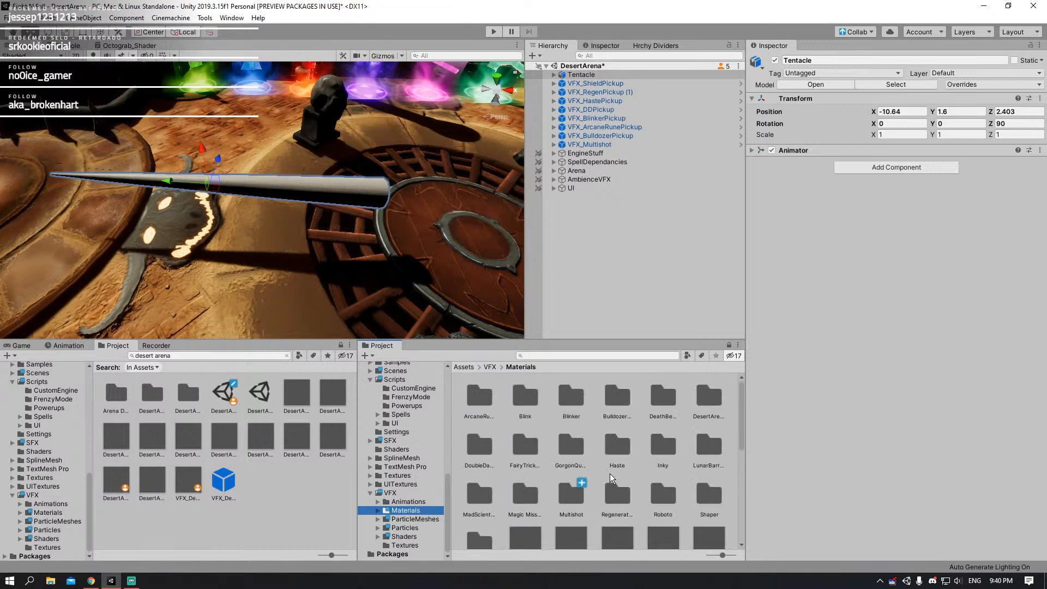
scroll(528, 456, down, 3)
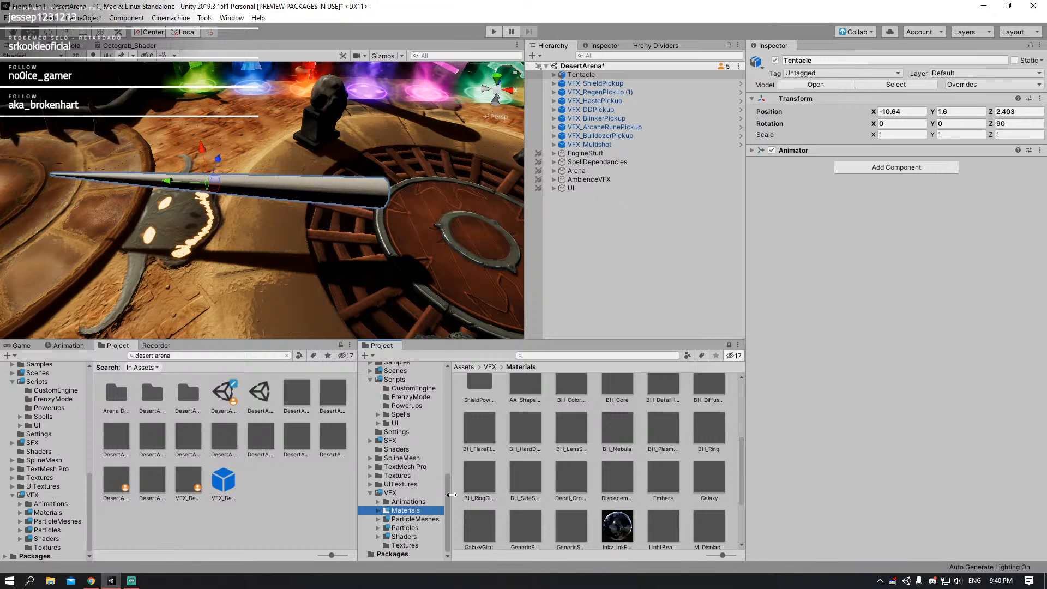
- Create a folder named Octograb inside the Inky materials folder
scroll(574, 485, up, 3)
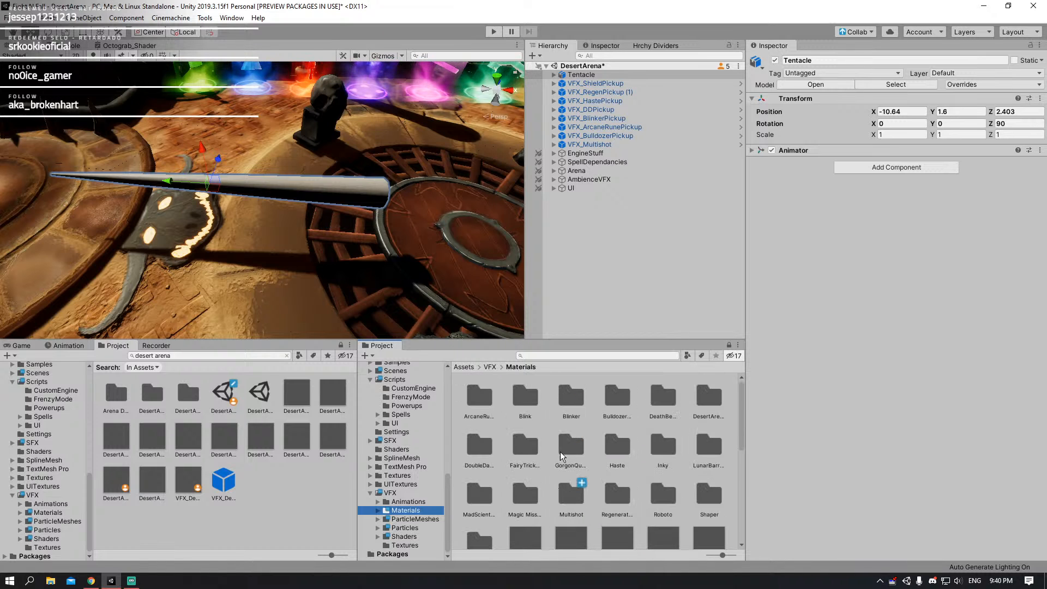
double_click(663, 447)
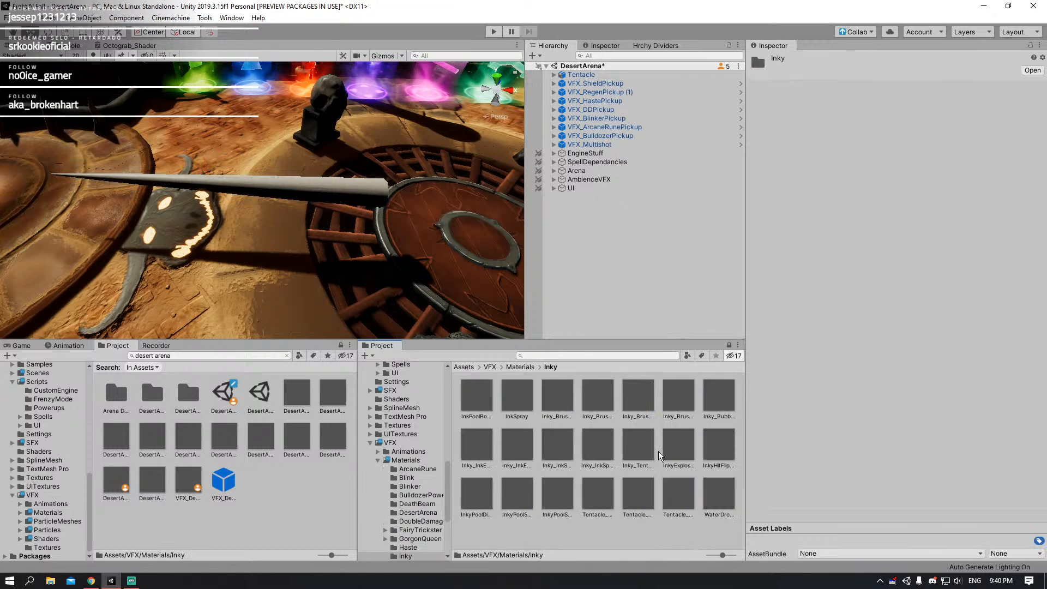
right_click(558, 531)
mouse_move(630, 225)
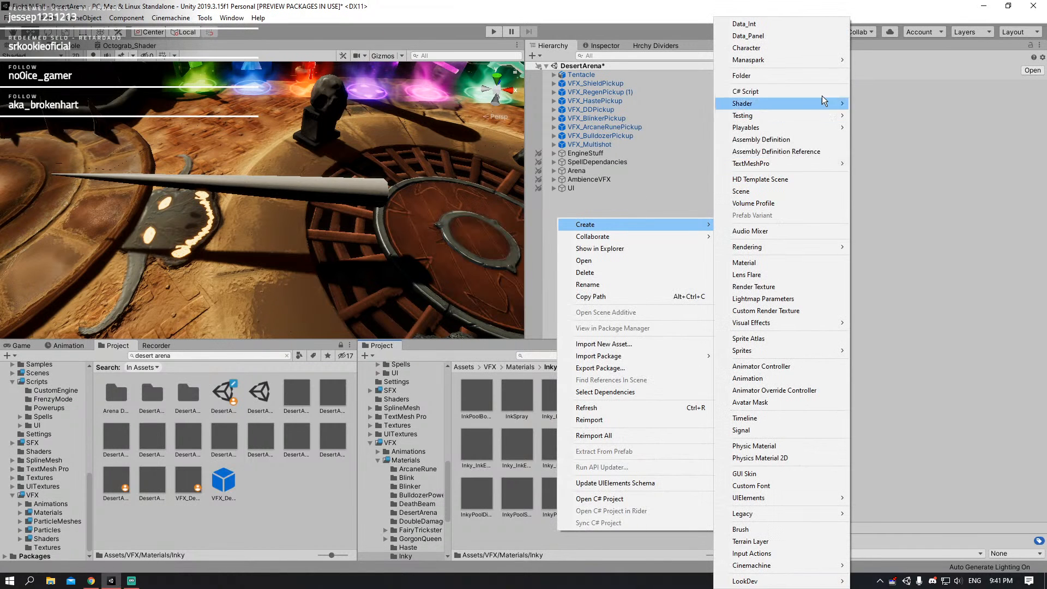
click(806, 76)
text(Oct)
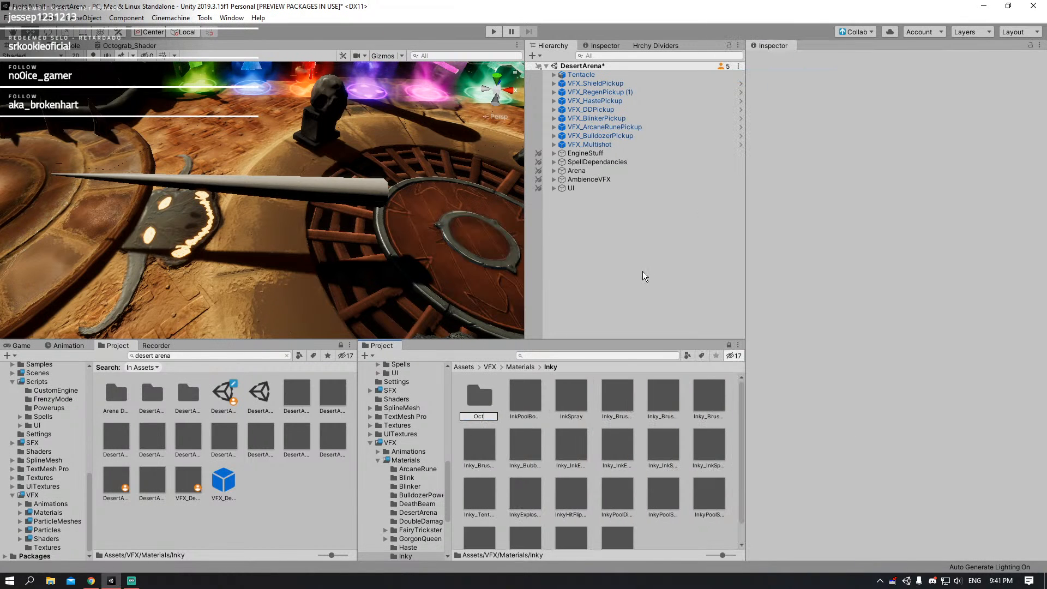
text(ograb)
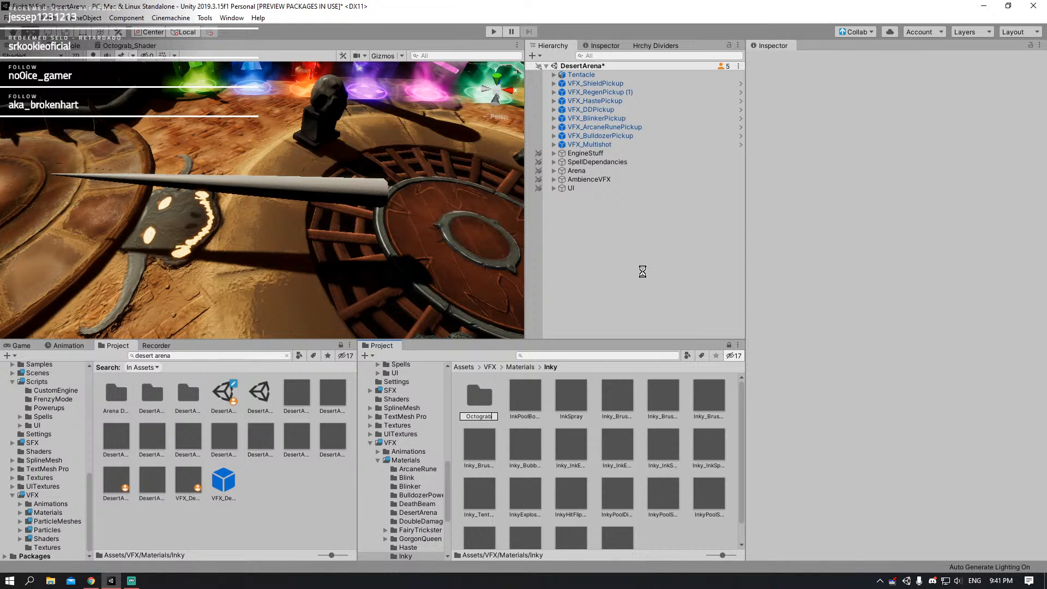
key(Return)
- Select all materials in the Inky folder, leaving out the Octograb subfolder, and reimport them
key(Right)
shift+click(616, 527)
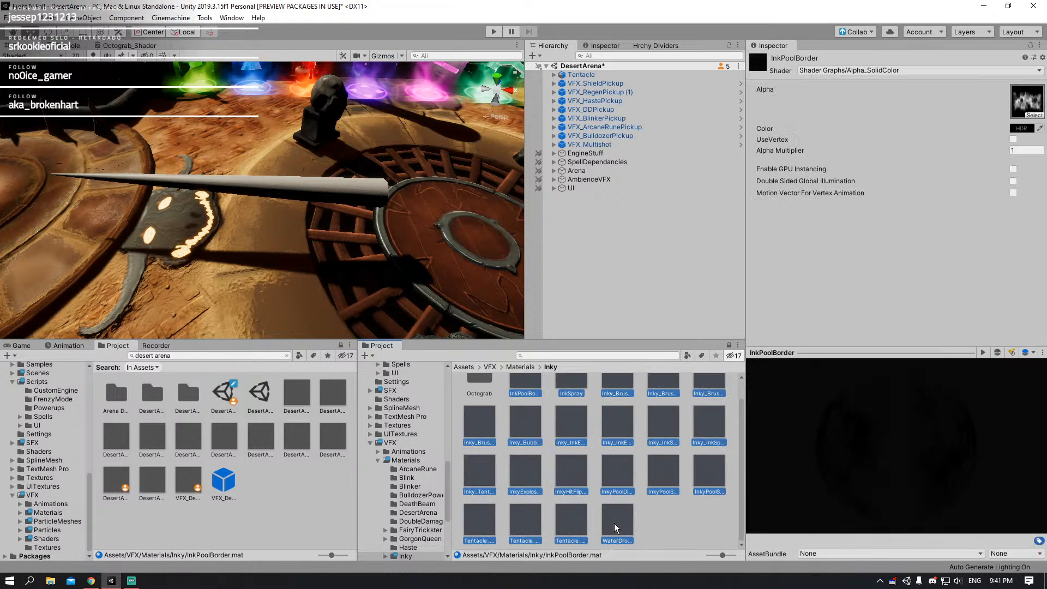
click(132, 18)
mouse_move(48, 19)
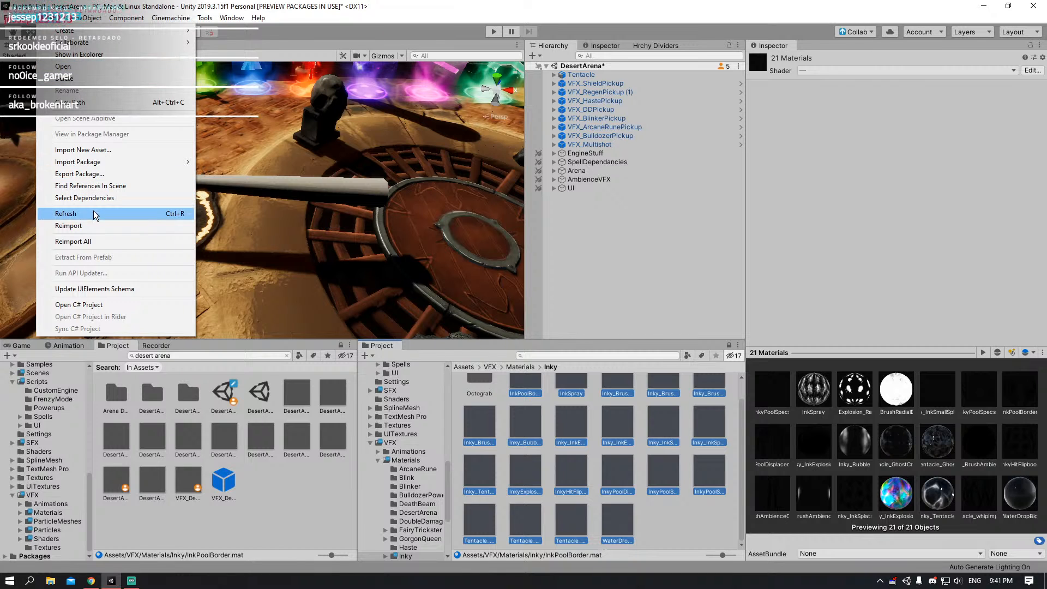
click(86, 225)
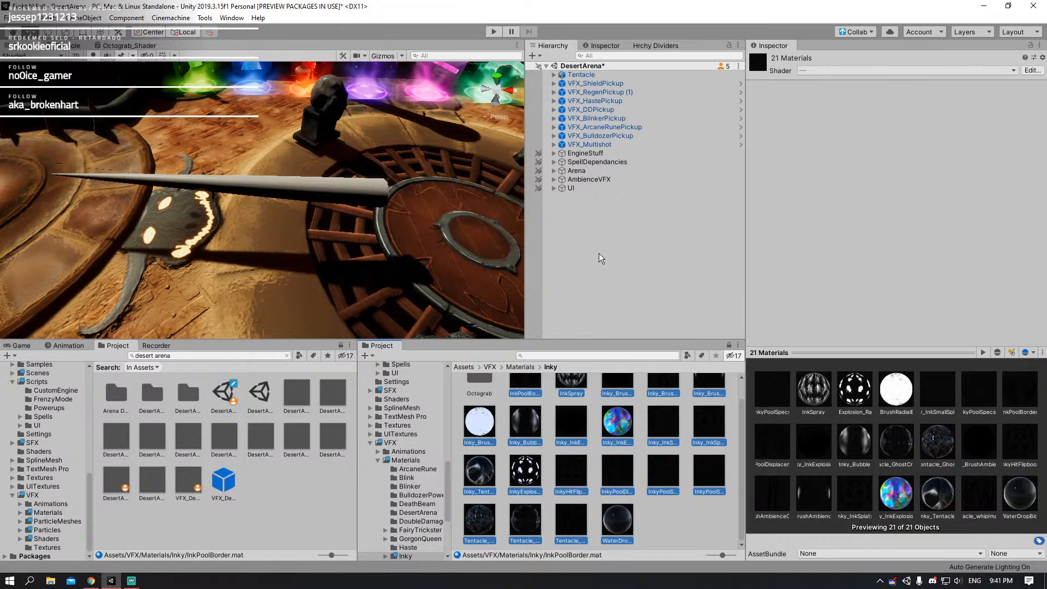
- Create a material inside the Octograb folder and name it M_OctograbTentacle
scroll(479, 441, up, 2)
double_click(483, 397)
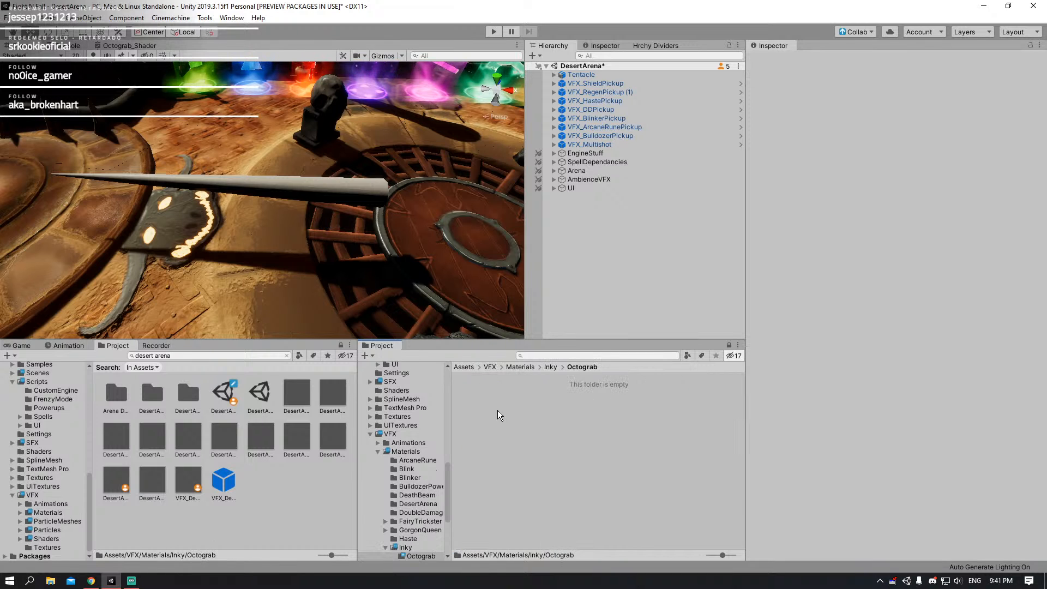
right_click(497, 410)
mouse_move(593, 104)
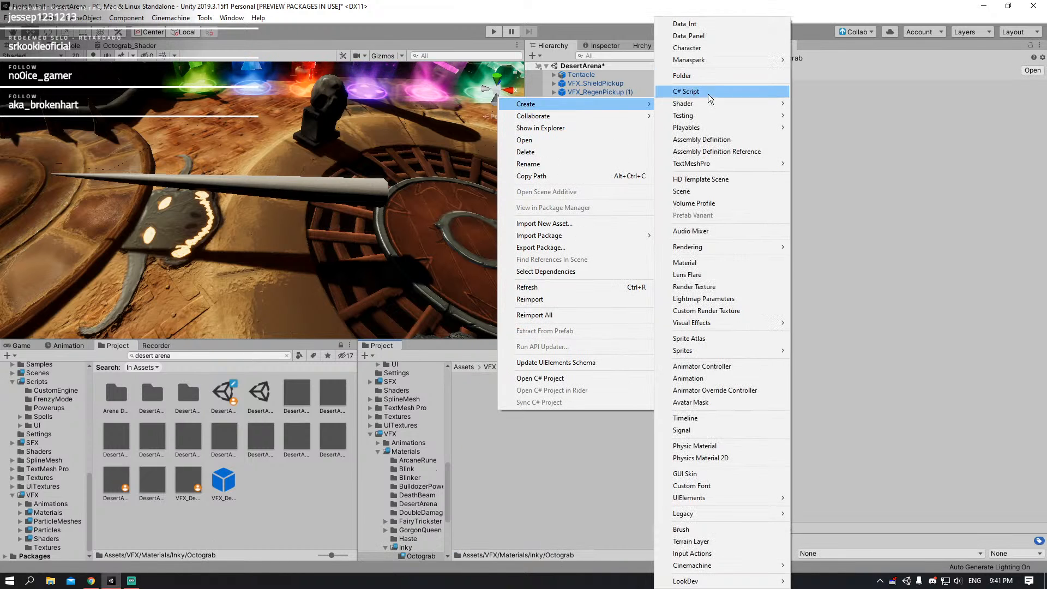
click(724, 262)
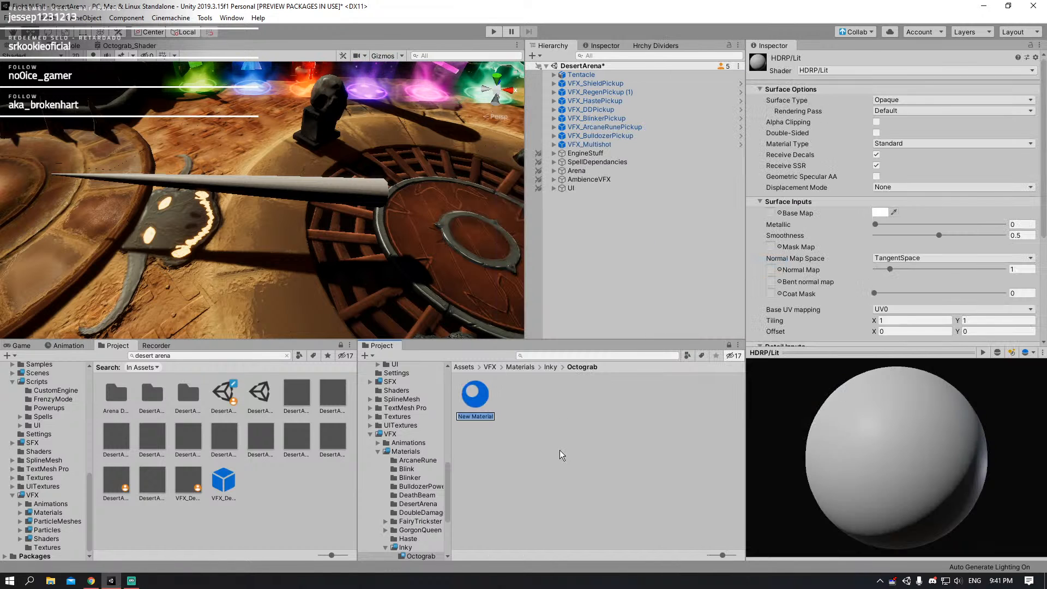
text(Octograb)
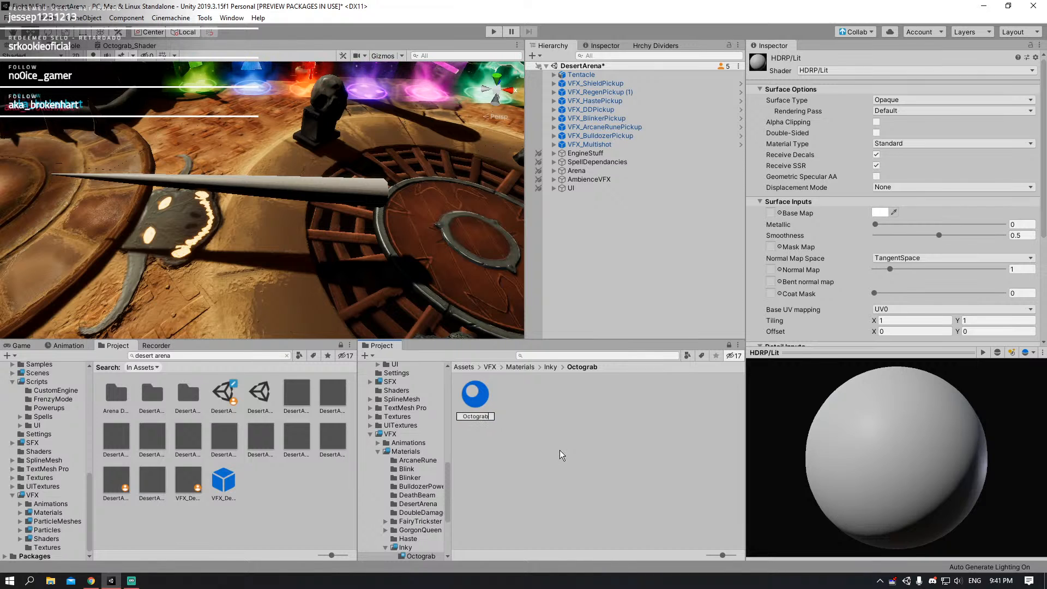
text(Tentacle)
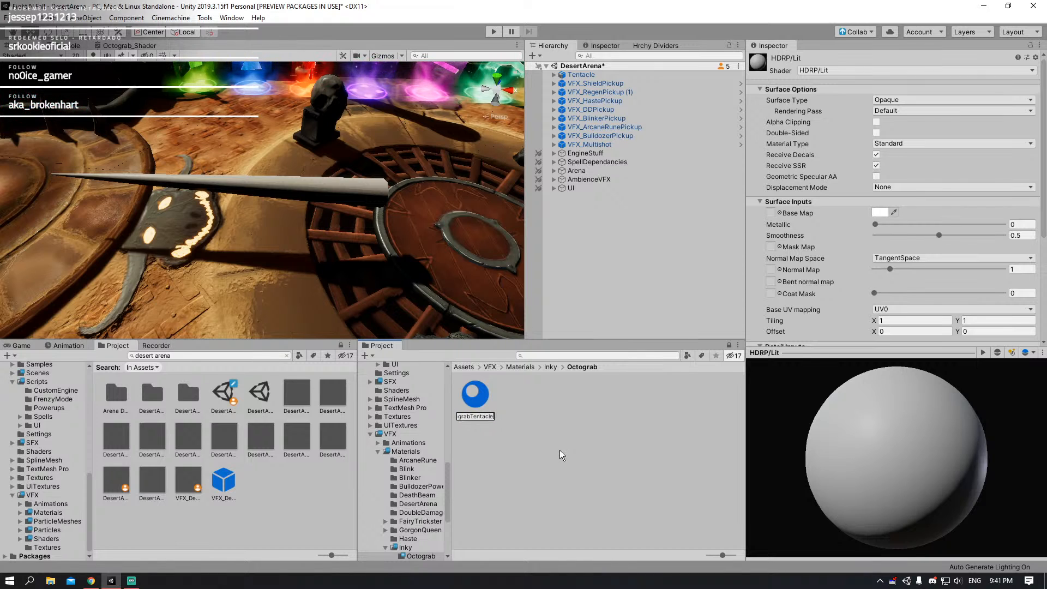
key(Return)
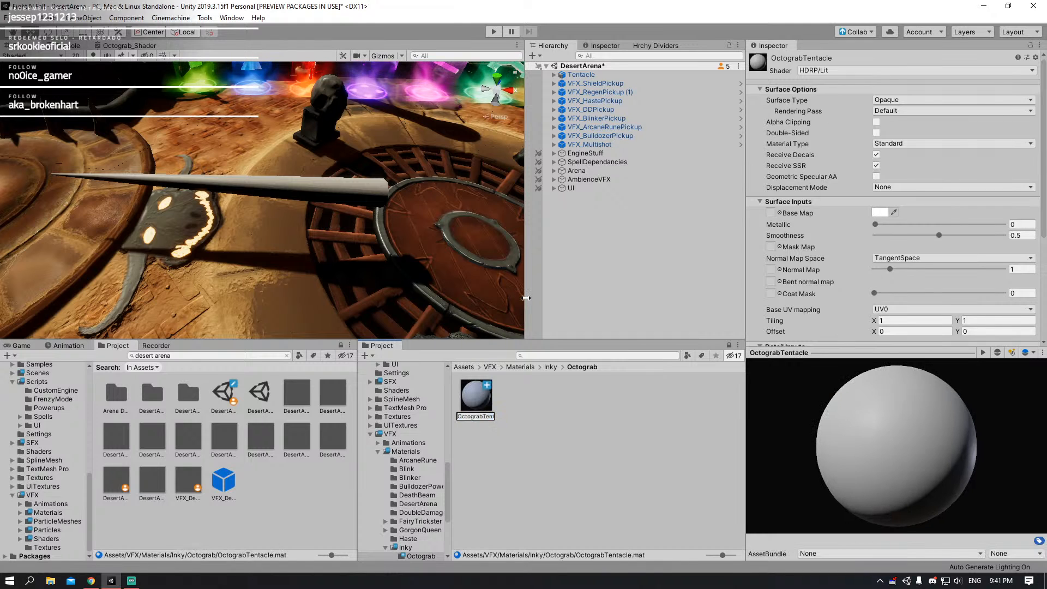
text(M_)
key(Return)
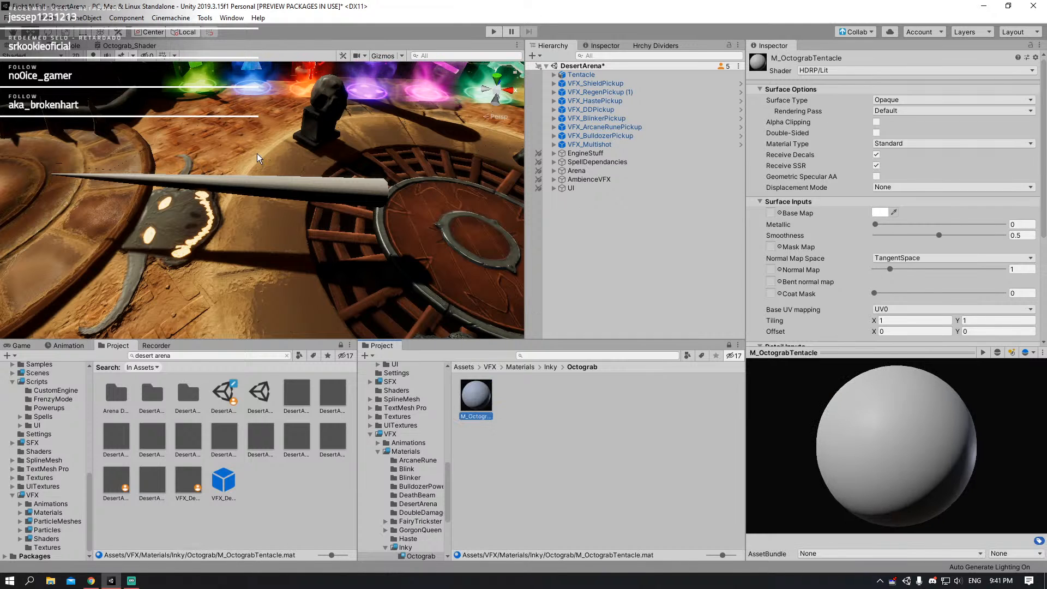
- Apply M_OctograbTentacle to the tentacle in the scene and set the material's shader to Shader Graphs/Octograb_Shader
drag(482, 389, 343, 202)
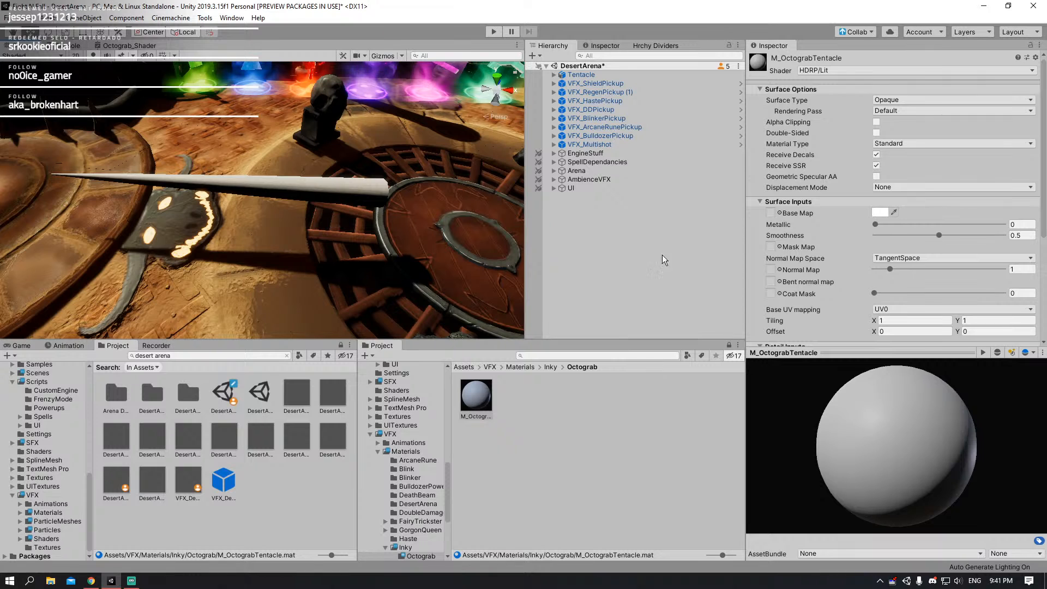
click(840, 66)
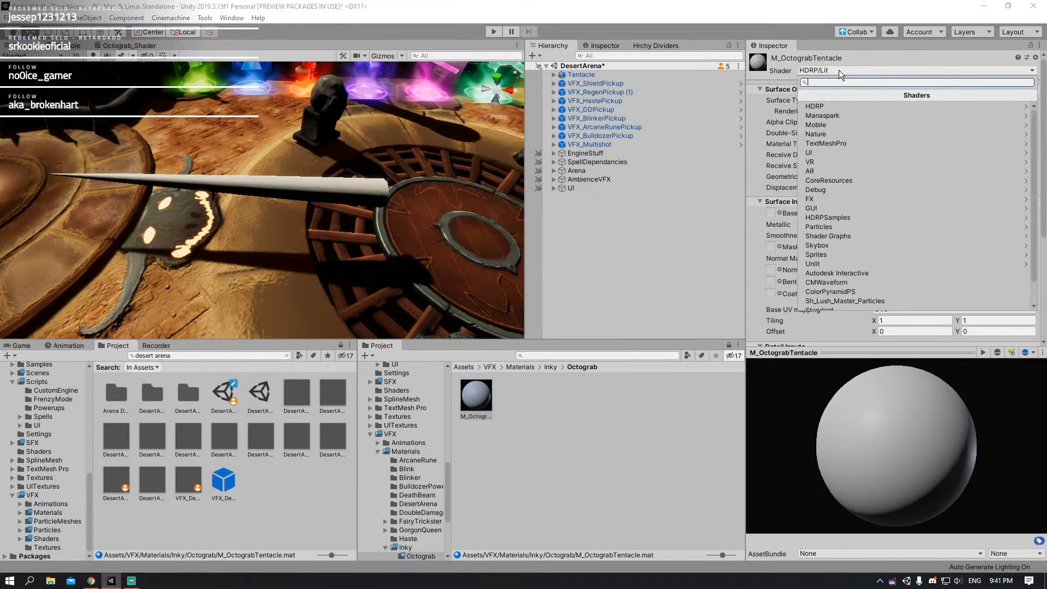
text(oct)
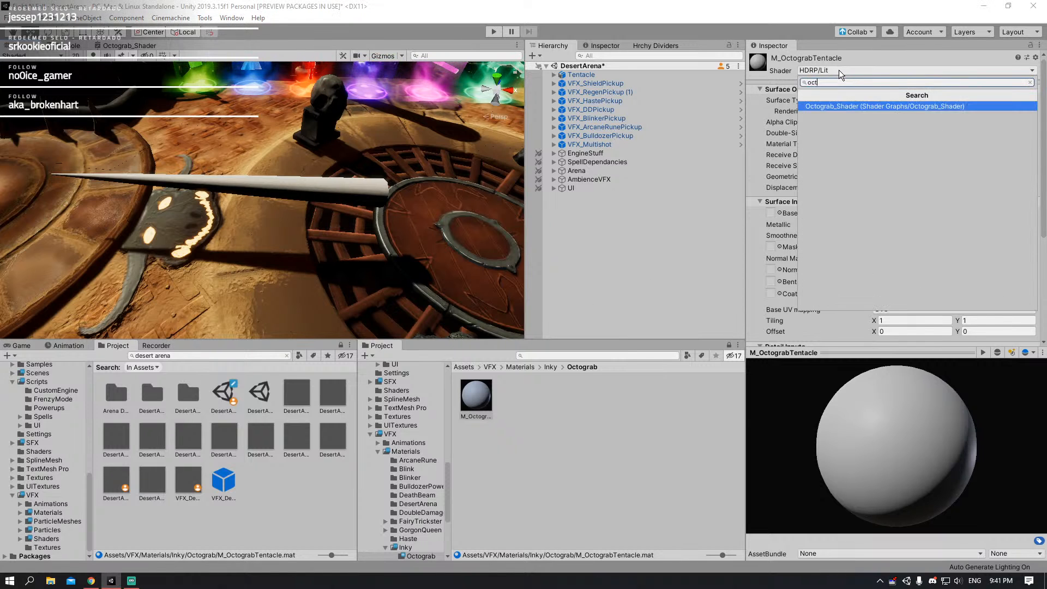
key(Return)
mouse_move(305, 172)
right_down()
mouse_move(335, 157)
mouse_move(296, 163)
mouse_move(311, 164)
mouse_move(272, 188)
mouse_move(305, 163)
right_up()
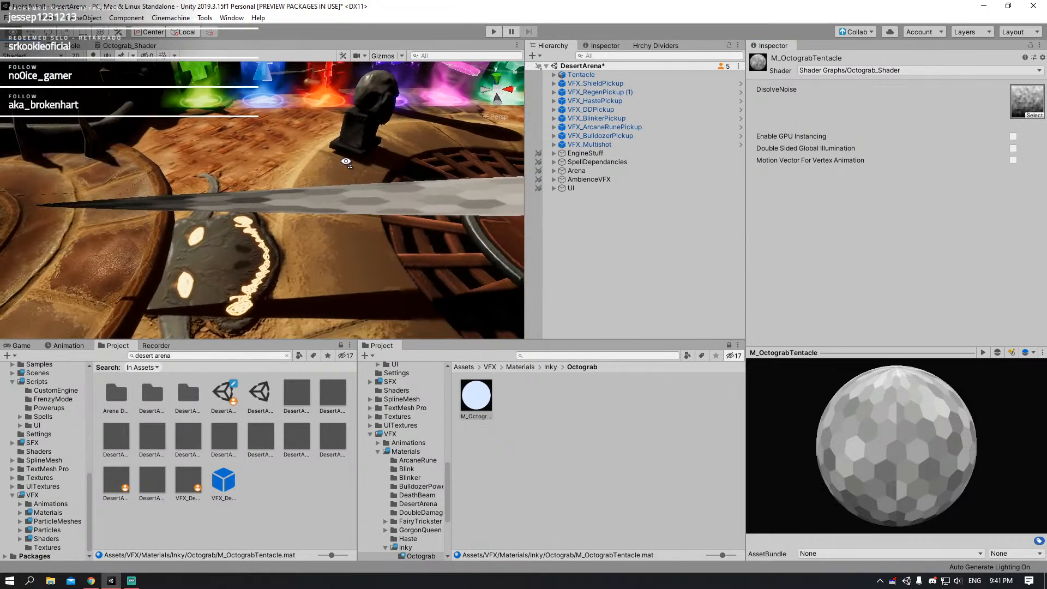
click(112, 49)
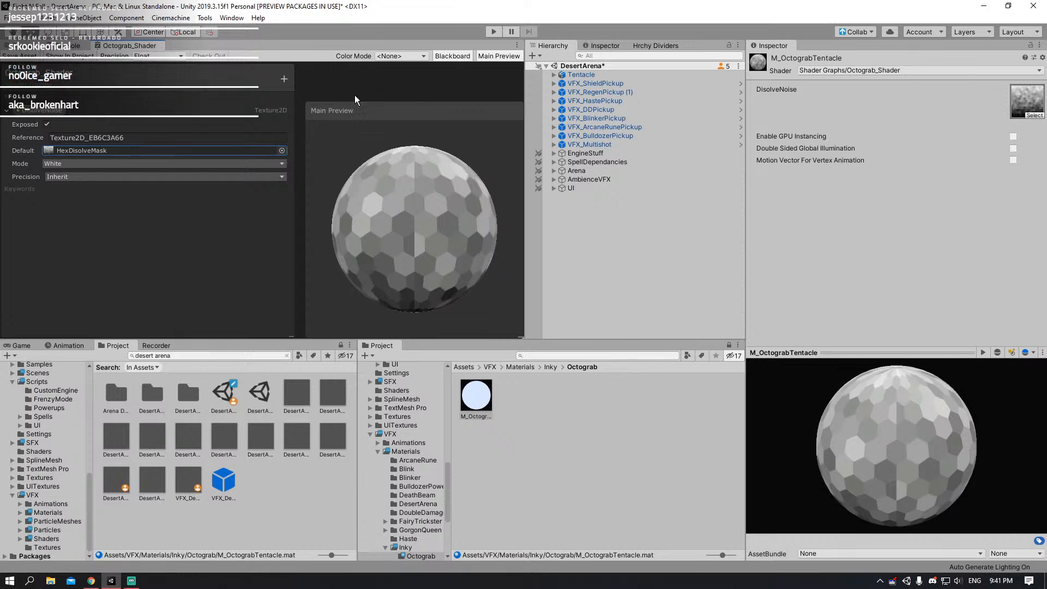
key(shift+space)
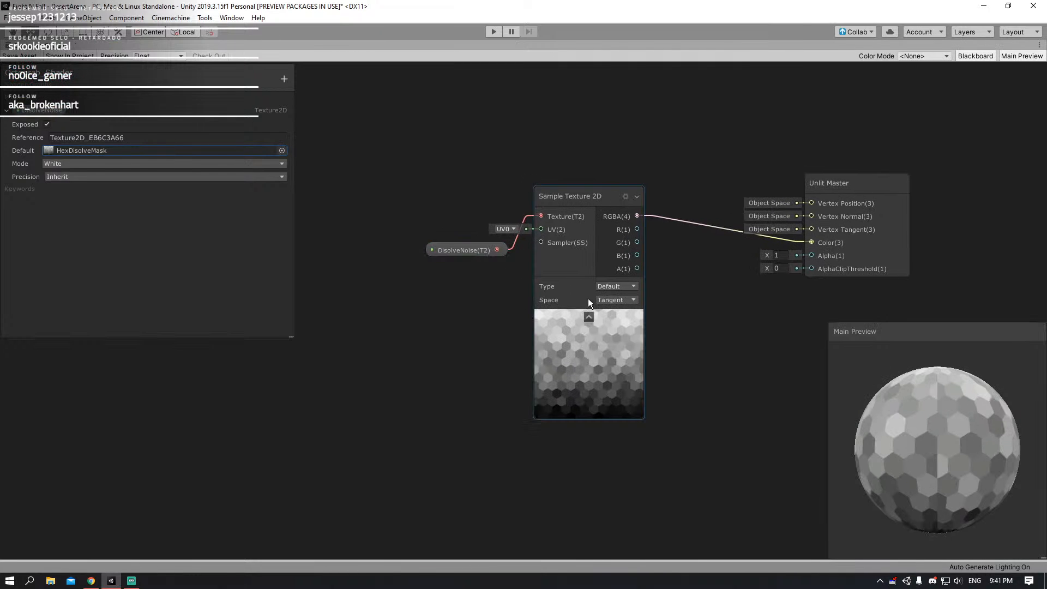
key(shift+space)
click(12, 47)
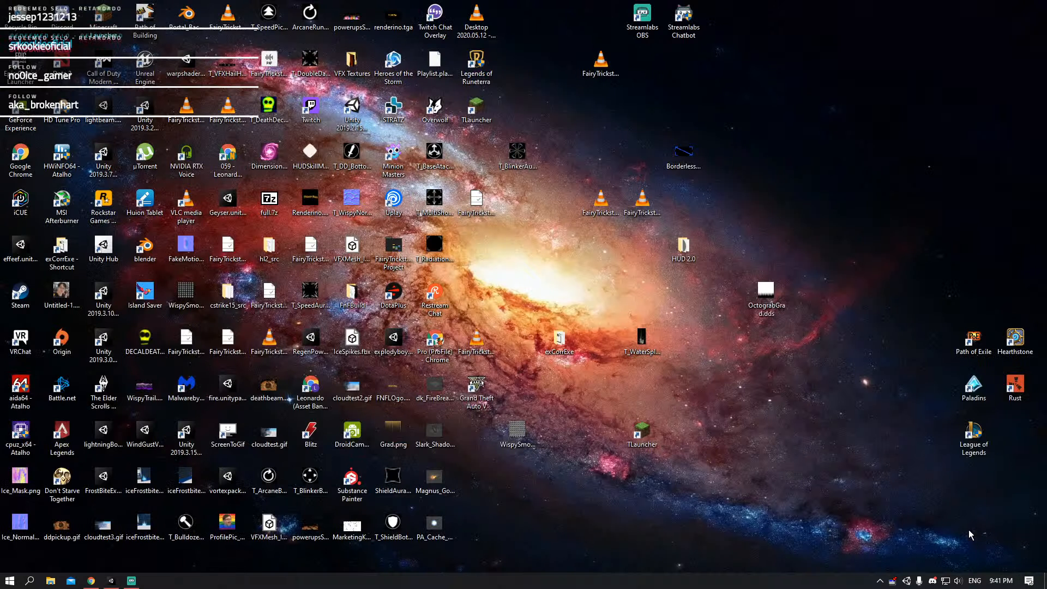
- Show the desktop and open OctograbGrad.dds in Photoshop
key(super+d)
double_click(774, 299)
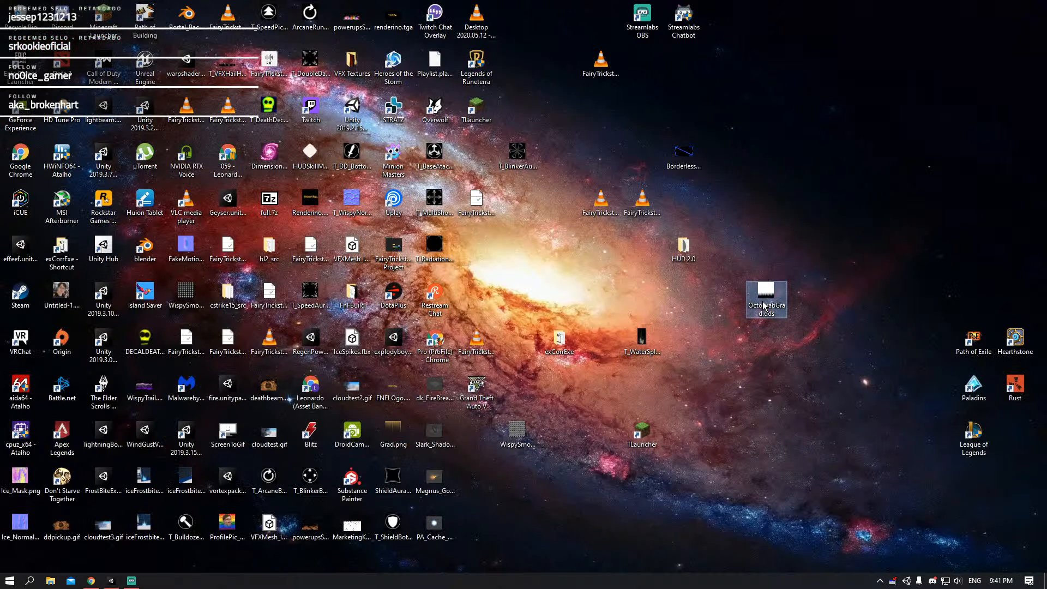
right_click(785, 281)
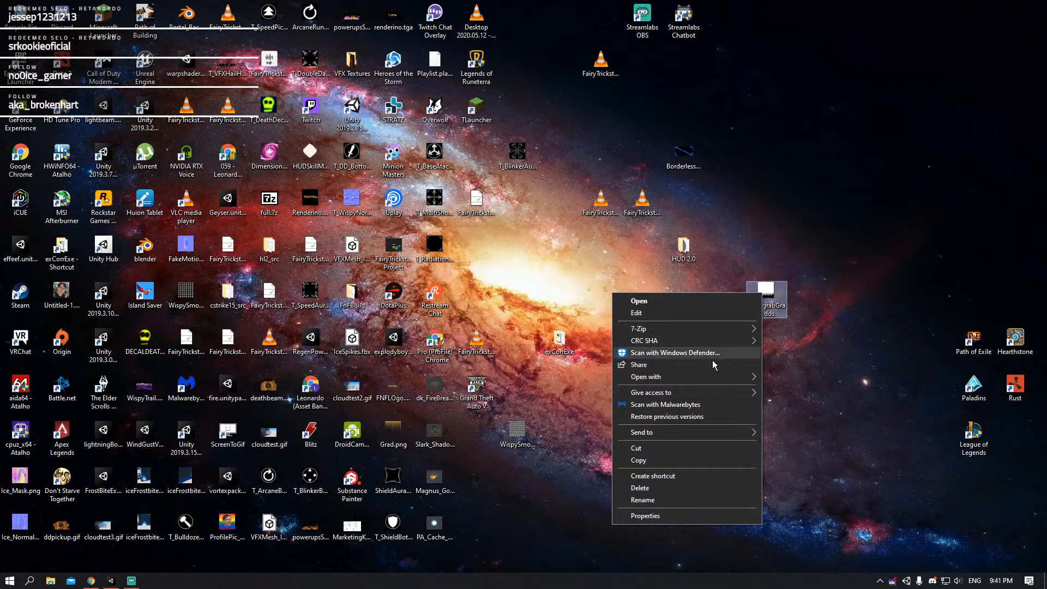
click(788, 292)
click(774, 289)
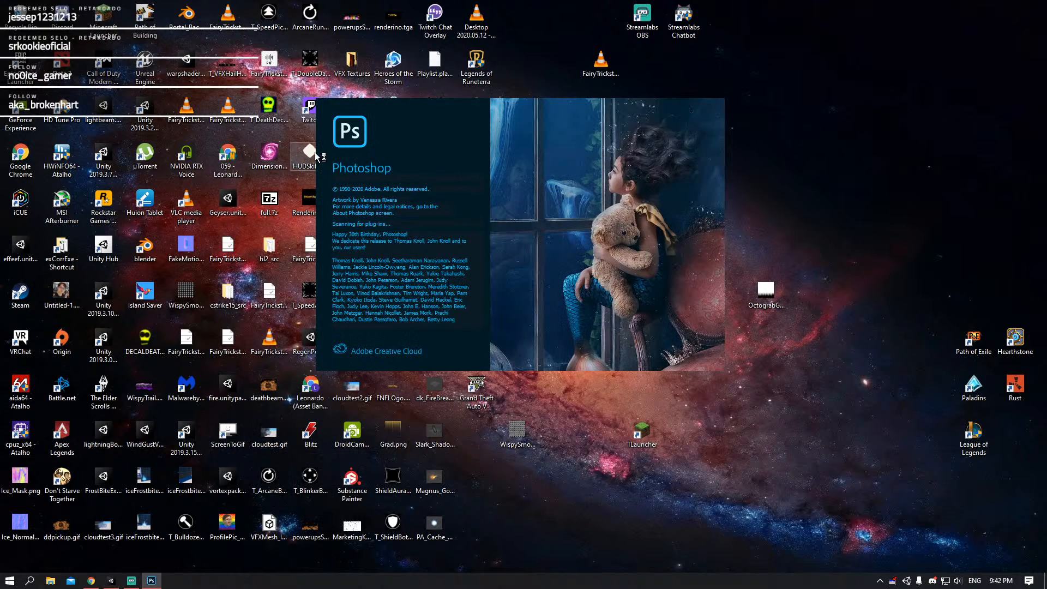
click(932, 580)
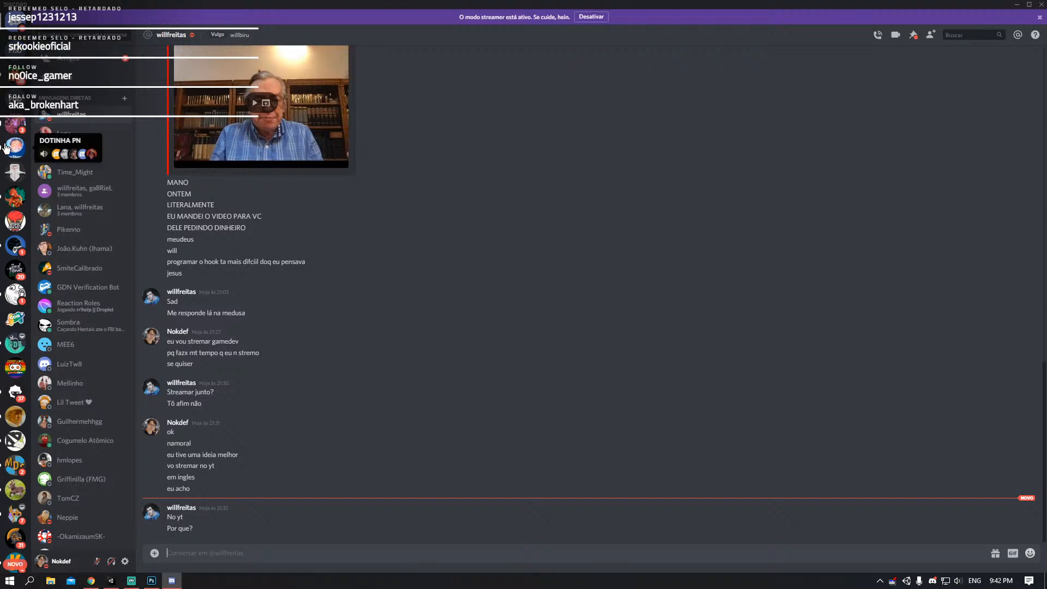
click(8, 201)
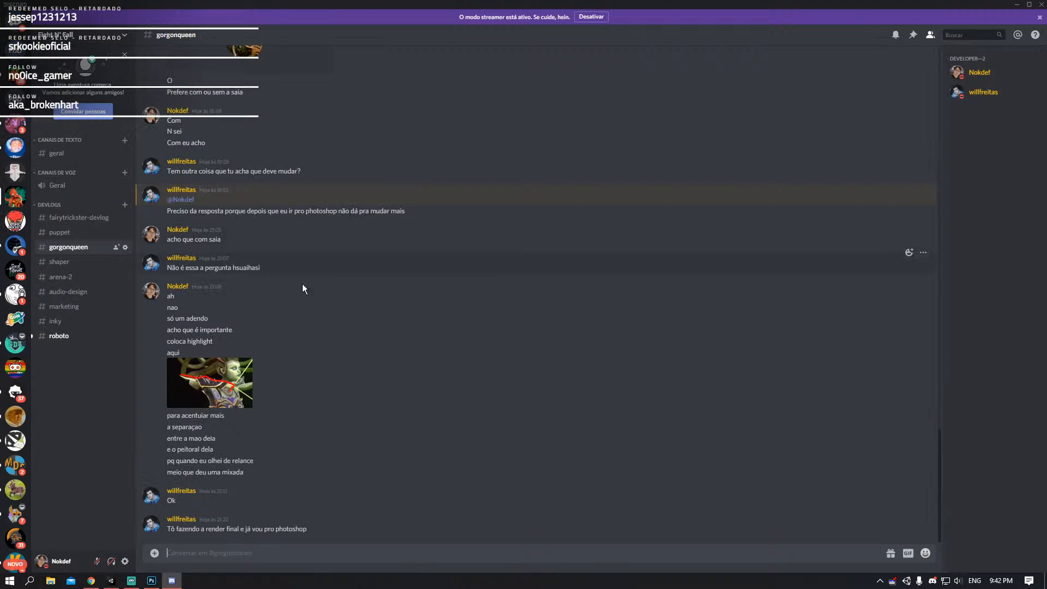
click(80, 231)
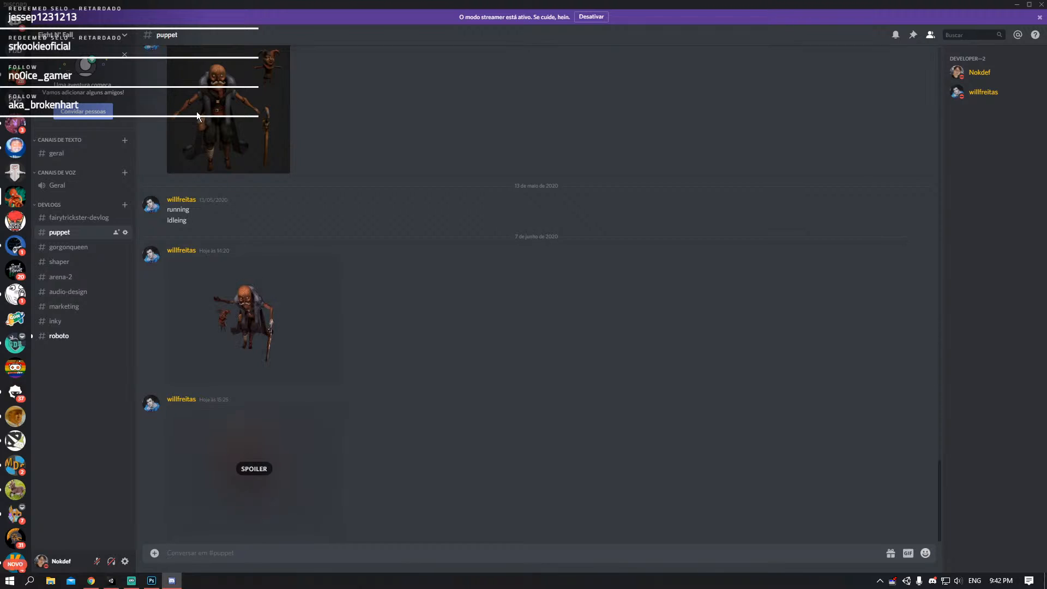
click(197, 117)
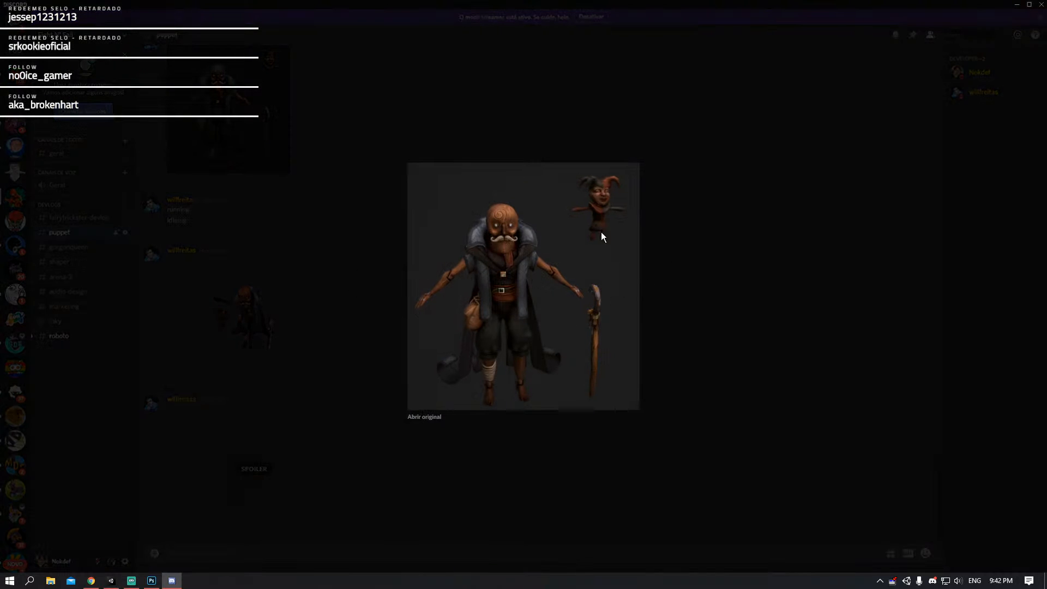
click(905, 166)
click(1040, 4)
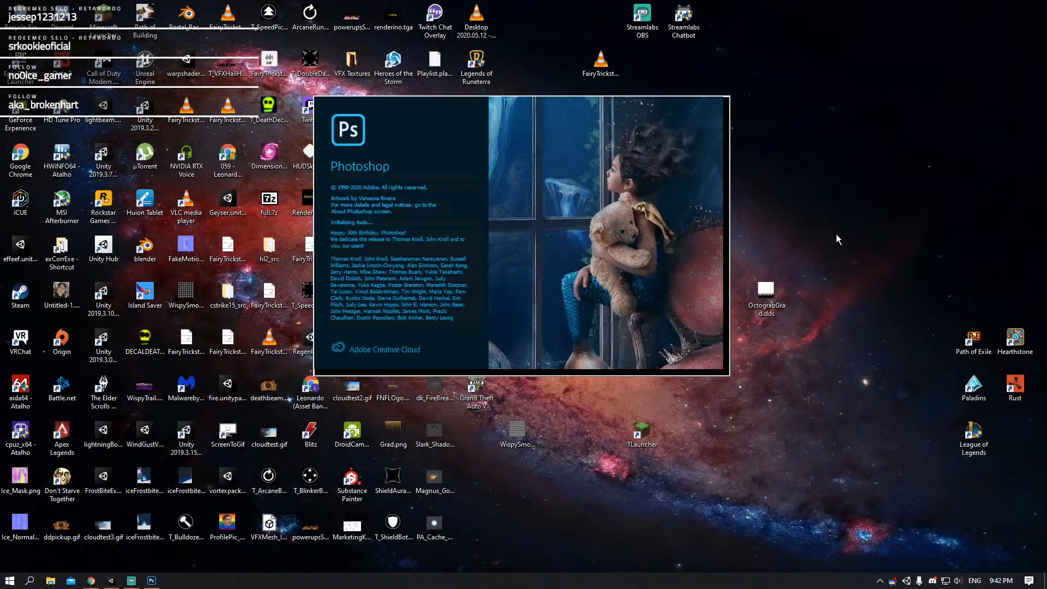
drag(834, 207, 859, 285)
drag(871, 185, 772, 347)
drag(842, 250, 758, 384)
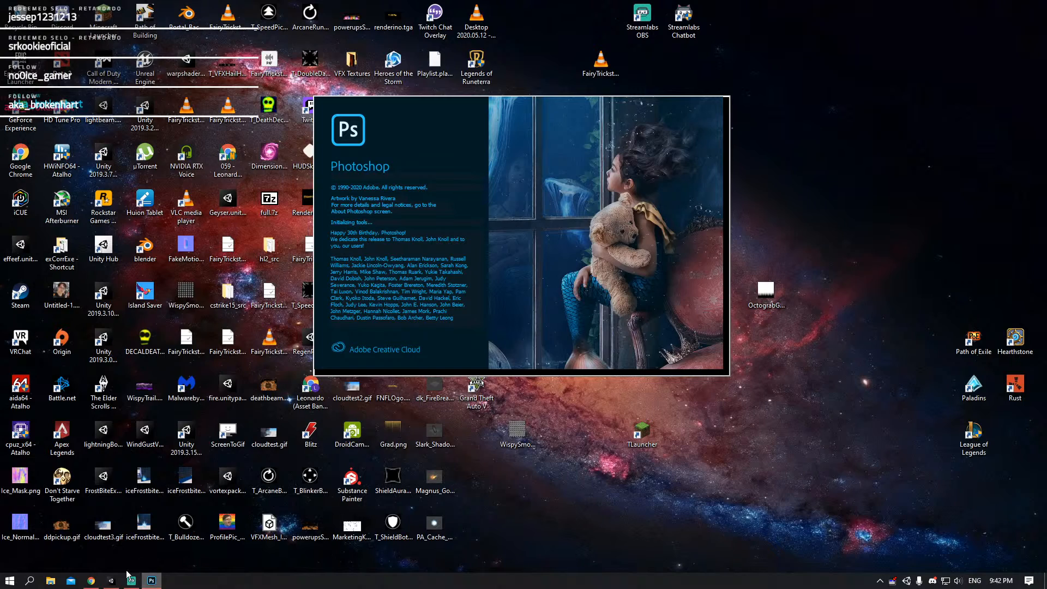
- Switch back to Unity and examine the hexagon pattern on the material preview and along the tentacle
click(112, 580)
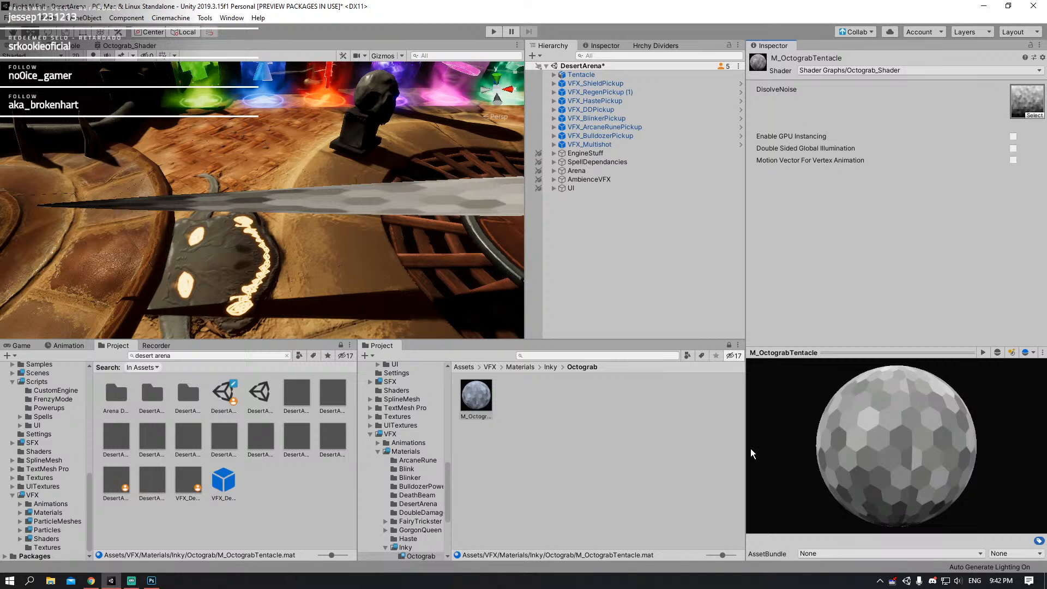
scroll(385, 280, down, 5)
drag(936, 398, 898, 512)
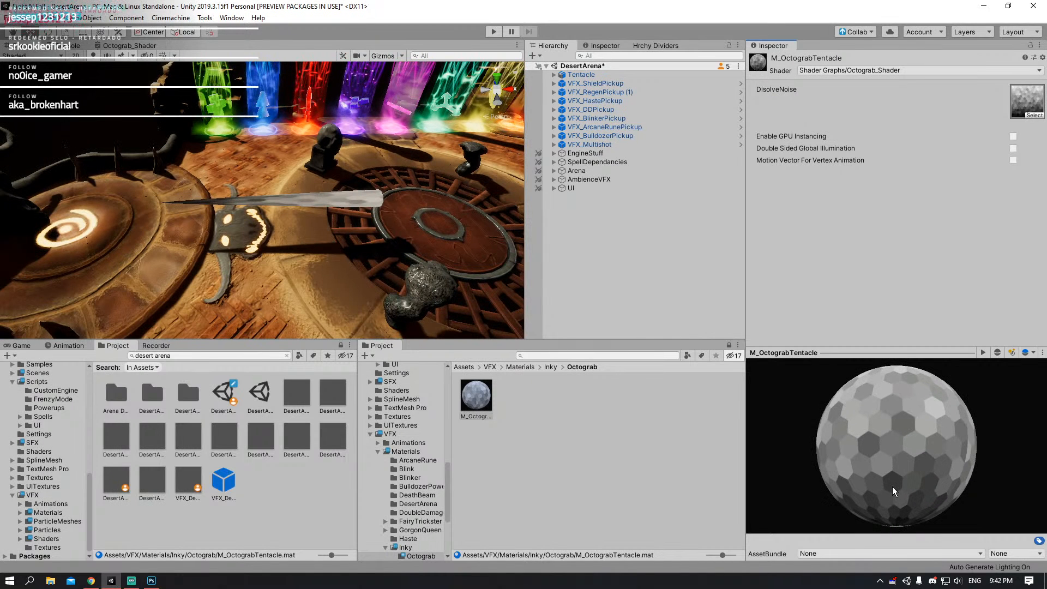
scroll(387, 213, up, 5)
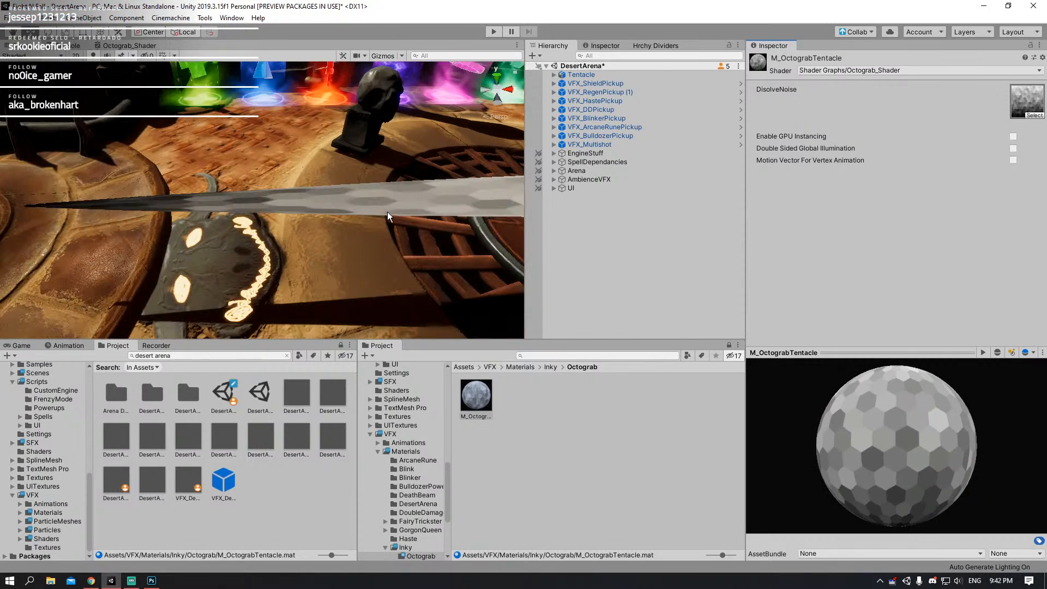
right_drag(351, 155, 327, 157)
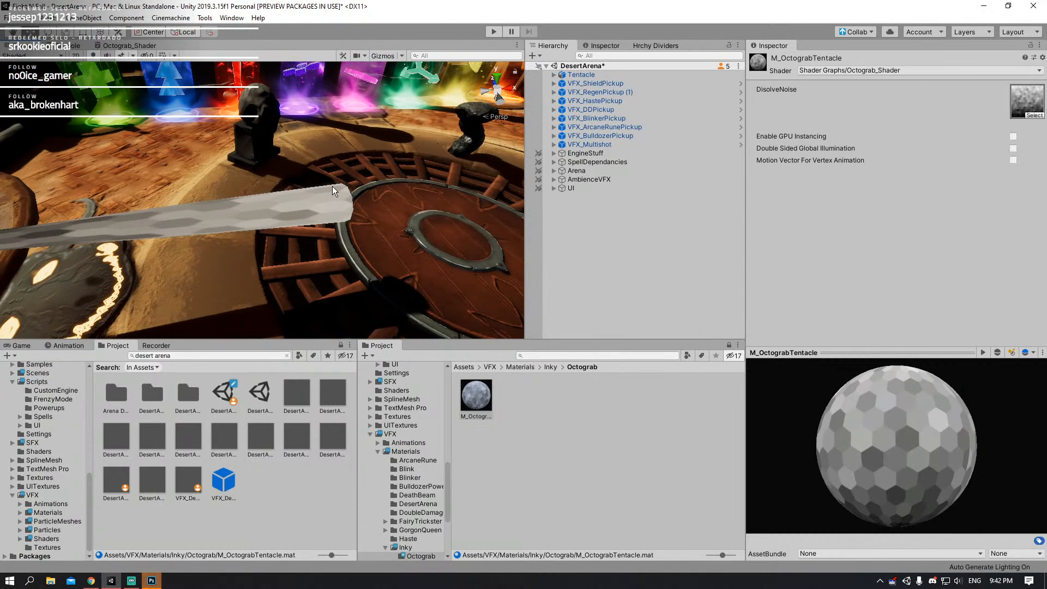
- Look over the full length of the tentacle and check the gradient image in Photoshop before returning to Unity
right_drag(332, 186, 371, 192)
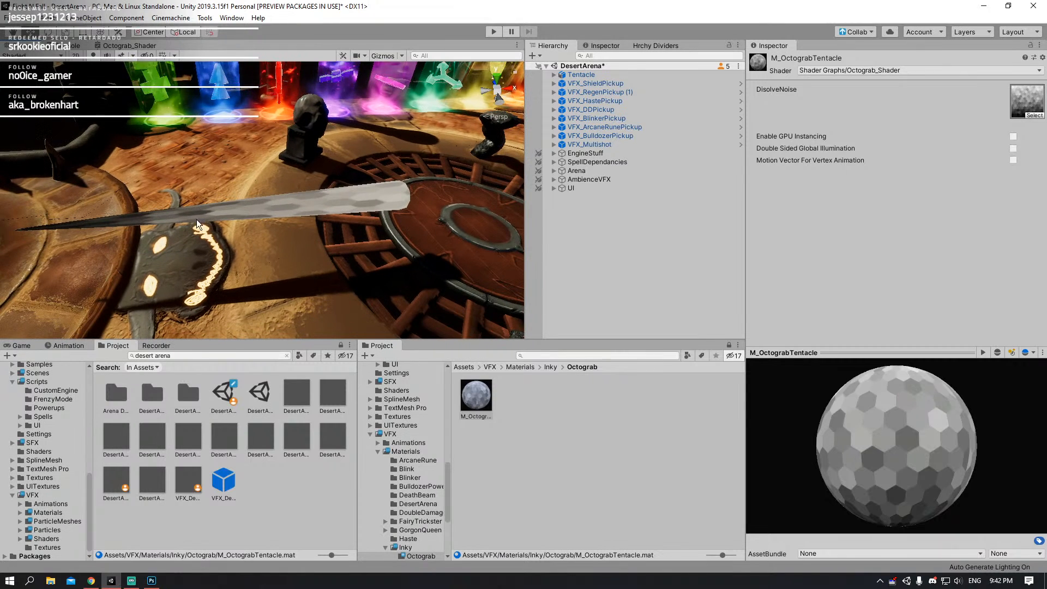
mouse_move(34, 229)
right_down()
mouse_move(4, 227)
mouse_move(27, 229)
right_up()
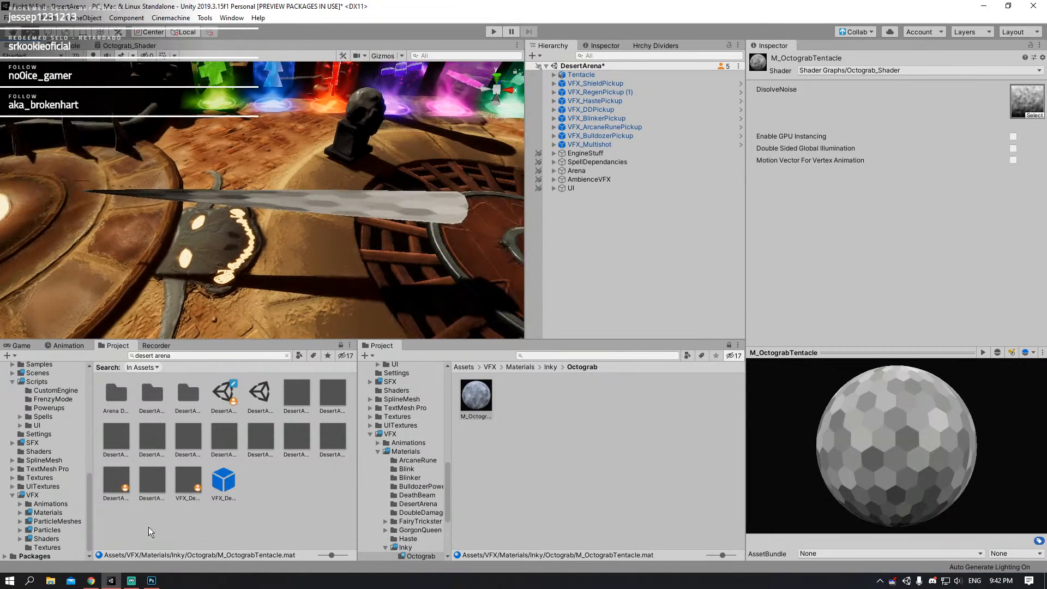
click(151, 582)
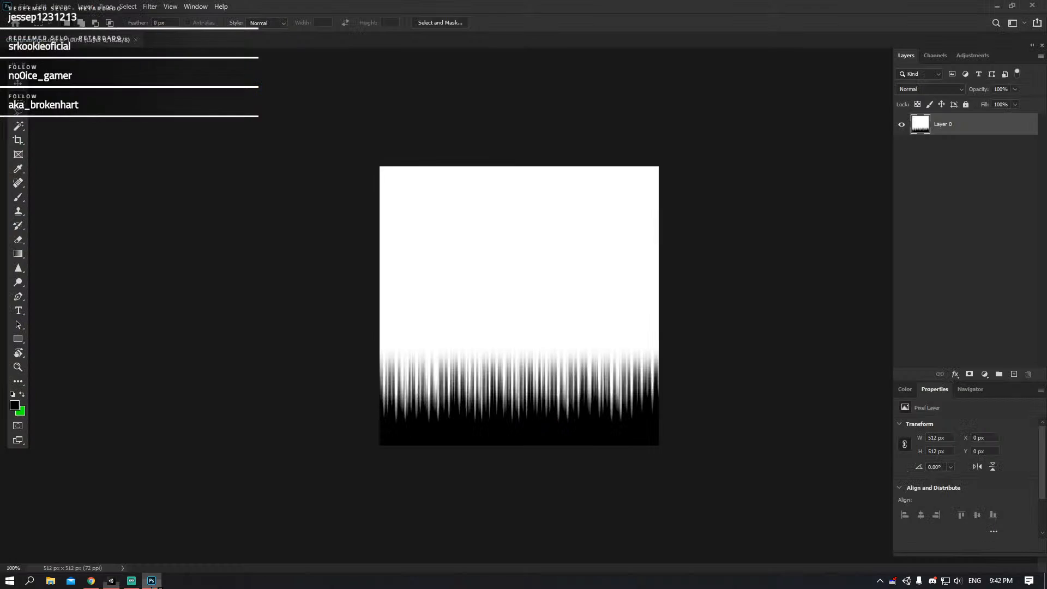
click(993, 5)
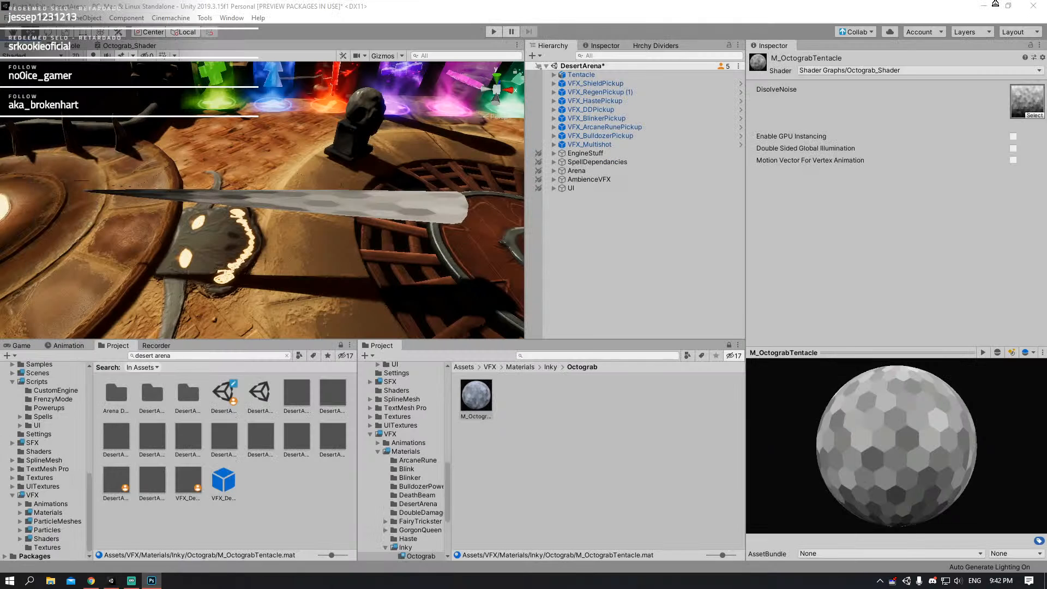
- Import OctograbGrad.dds from the desktop into the project's VFX/Textures folder and look for it among the textures
scroll(417, 517, down, 5)
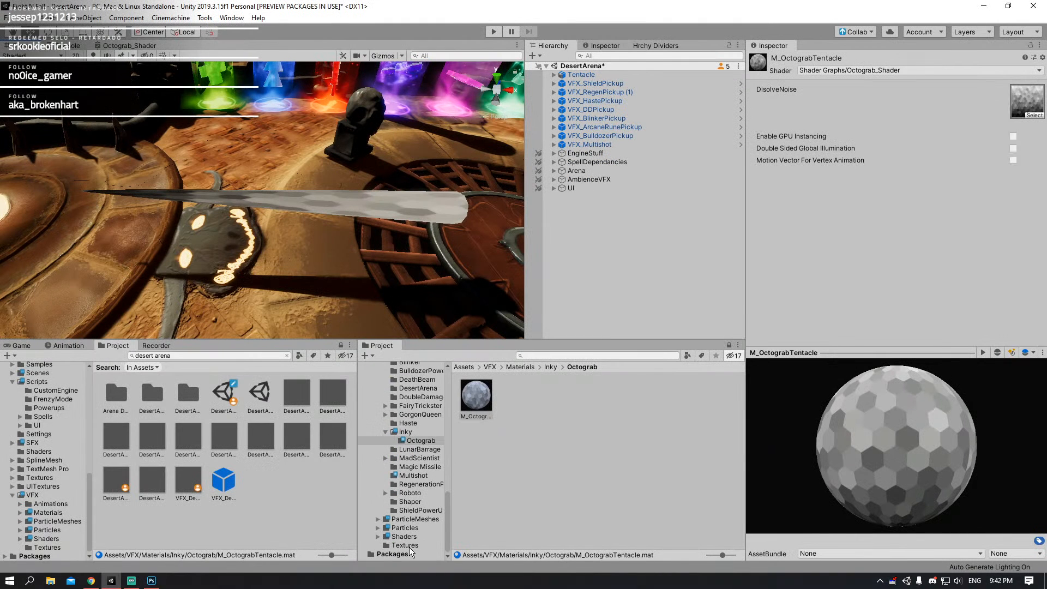
click(407, 545)
key(super+d)
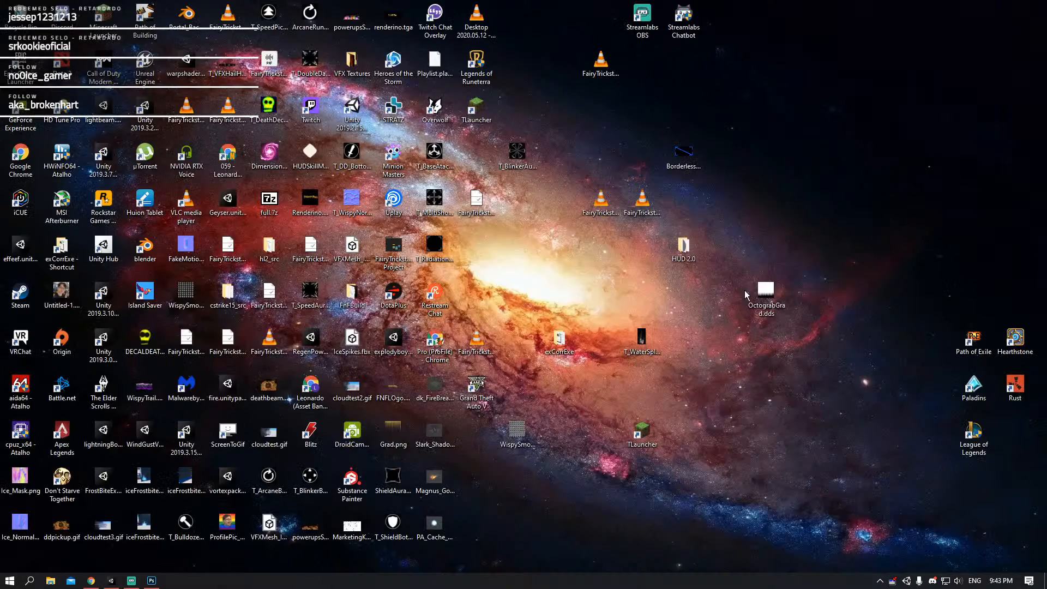
drag(766, 303, 619, 510)
key(alt+Tab)
key(alt+Tab)
key(alt+Tab)
key(alt+Tab)
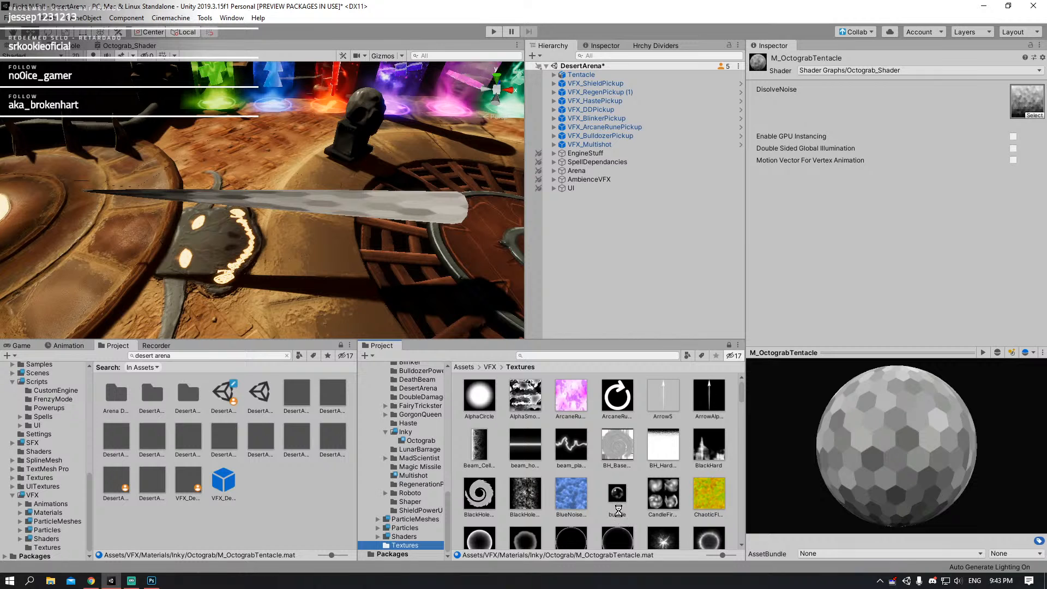
scroll(620, 500, down, 10)
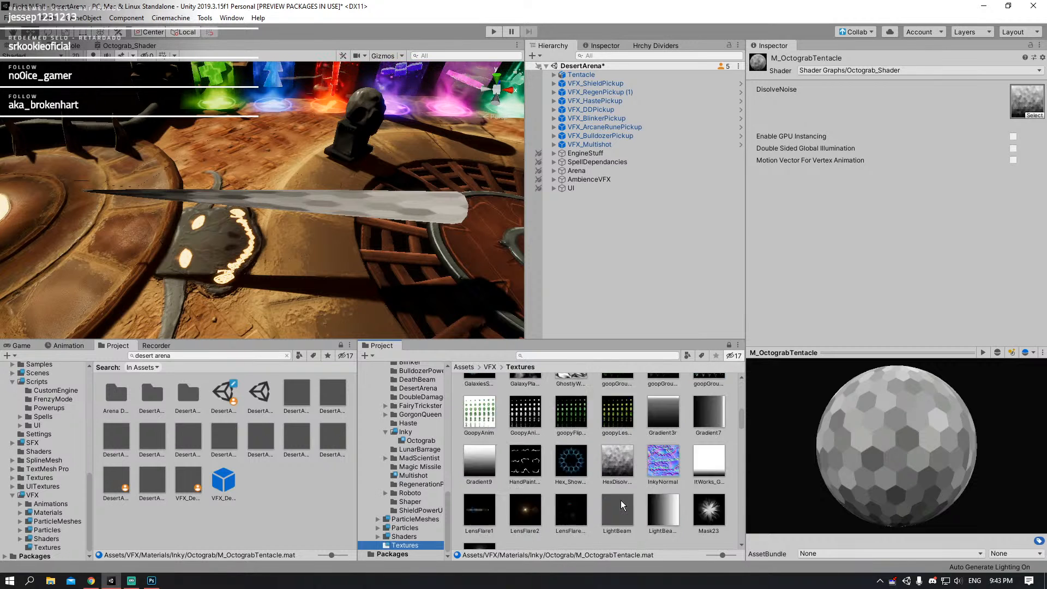
scroll(622, 502, down, 15)
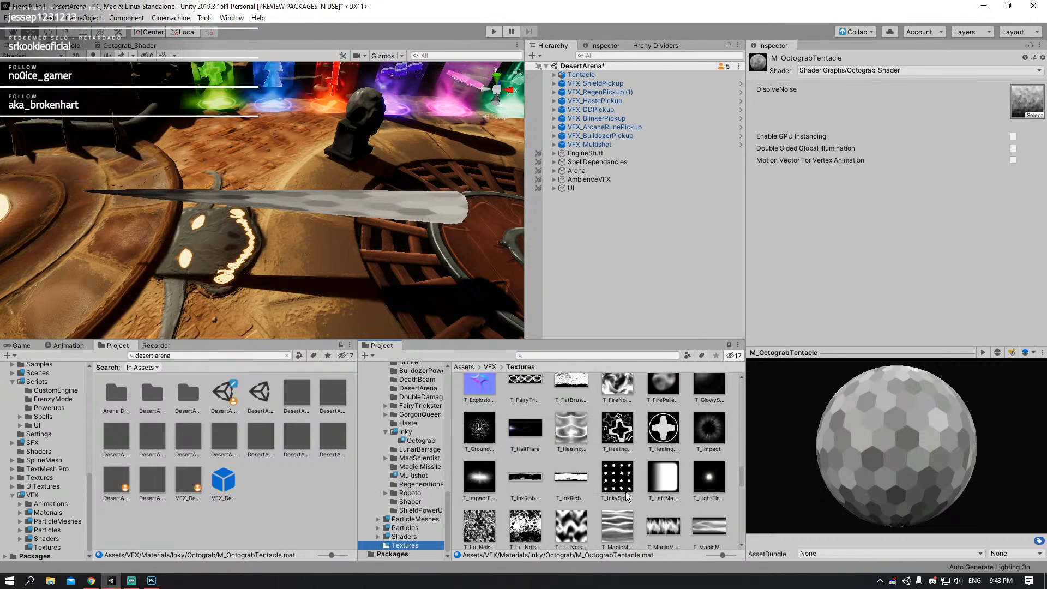
- Set the default texture of the DisolveNoise property in Octograb_Shader to OctograbGrad
click(114, 46)
click(279, 152)
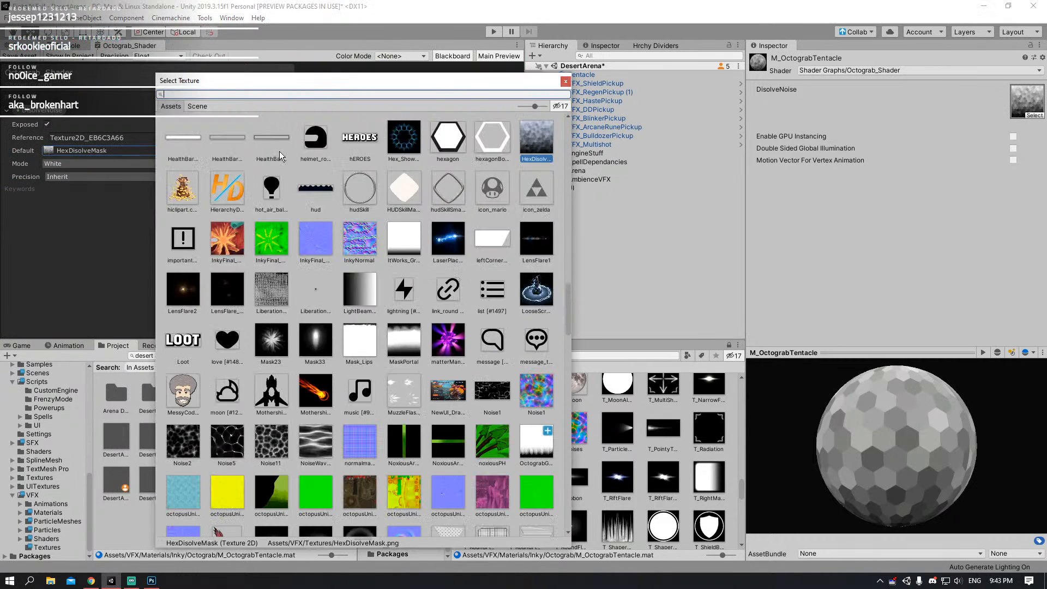
text(octo)
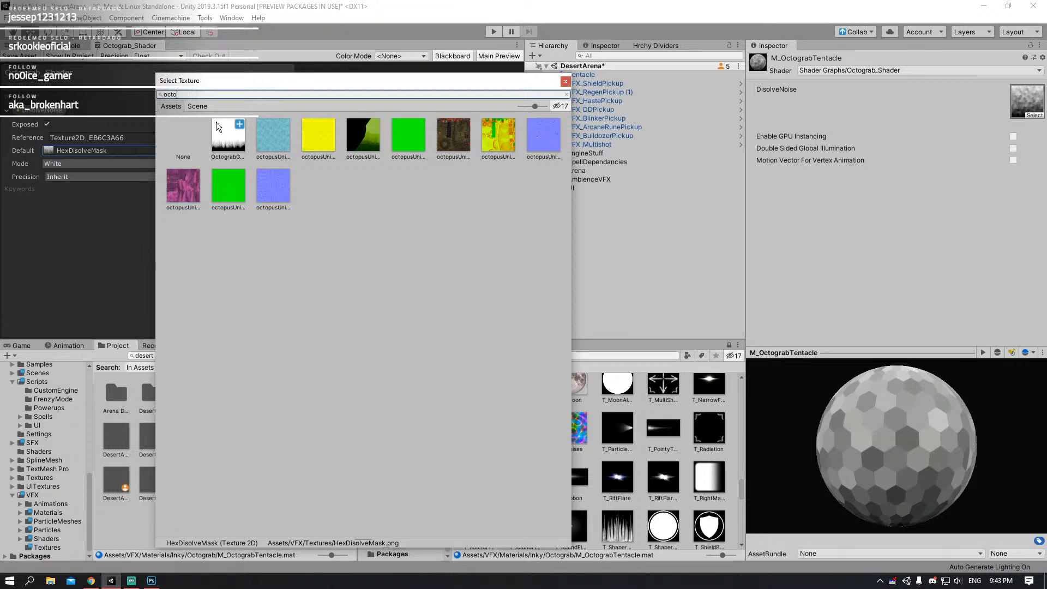
click(229, 138)
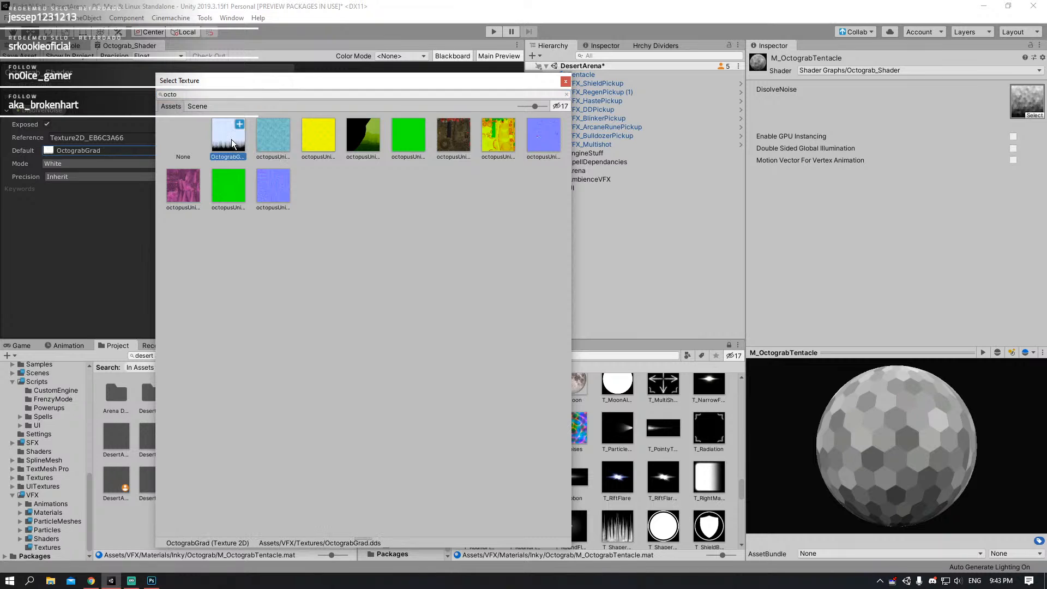
click(565, 82)
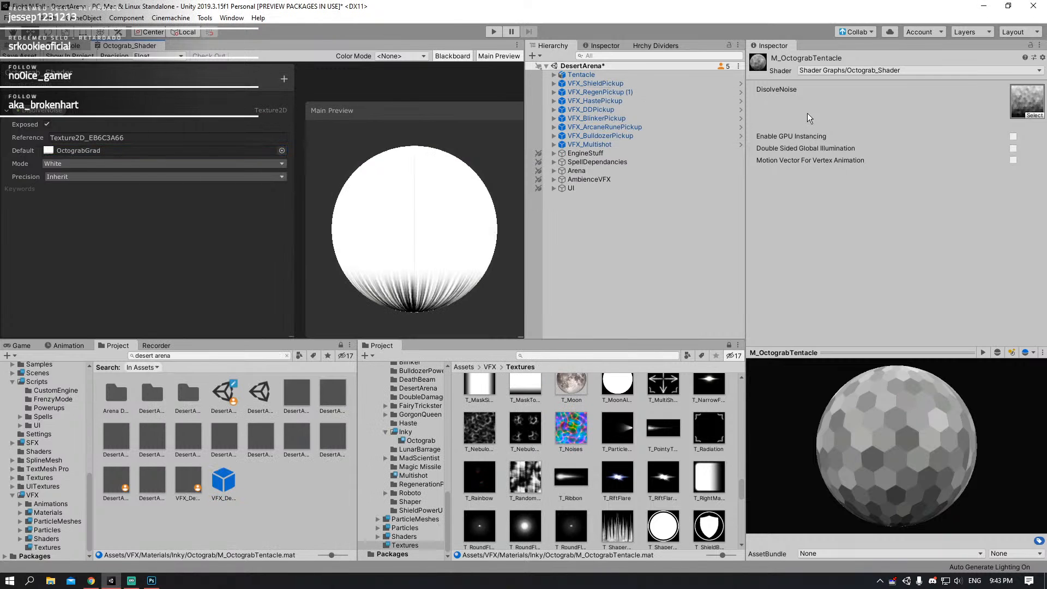
- Assign OctograbGrad to the DisolveNoise slot of M_OctograbTentacle and inspect the tentacle in the scene
click(1038, 115)
text(oc)
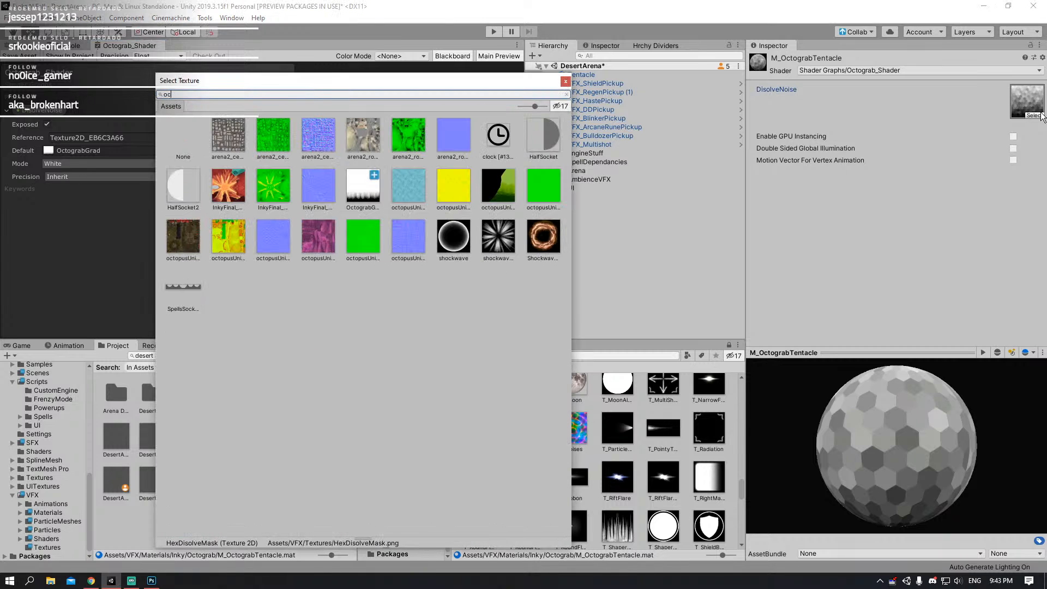
click(372, 189)
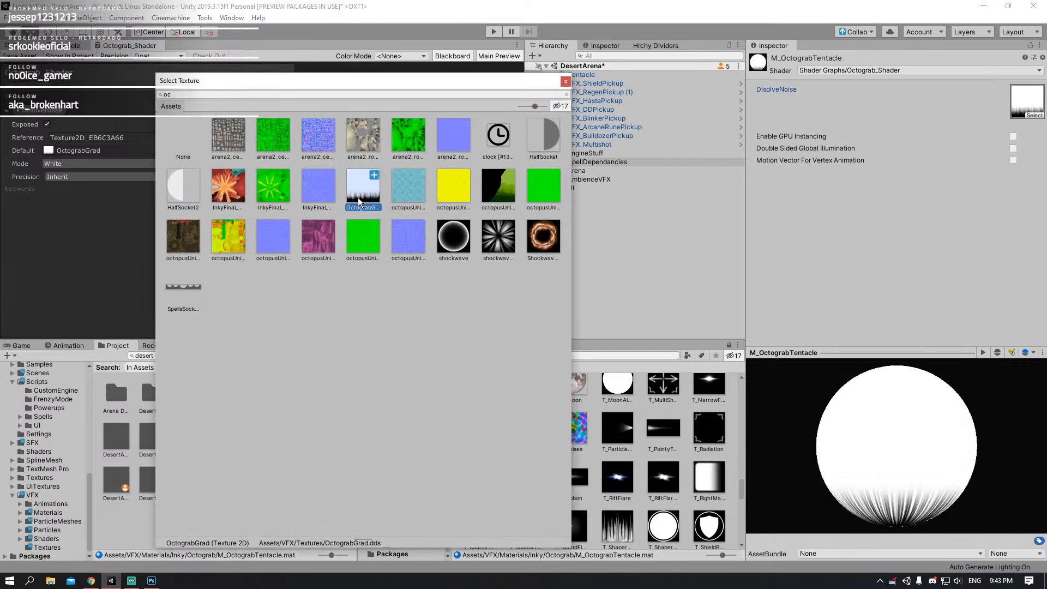
click(565, 81)
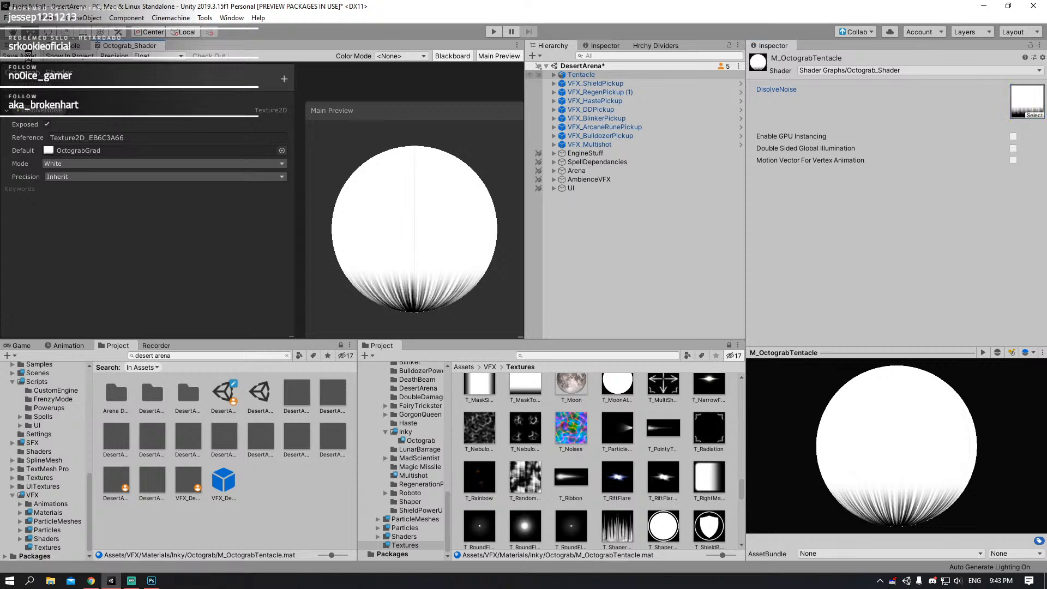
click(21, 45)
mouse_move(317, 224)
right_down()
mouse_move(341, 217)
mouse_move(311, 213)
right_up()
key(w)
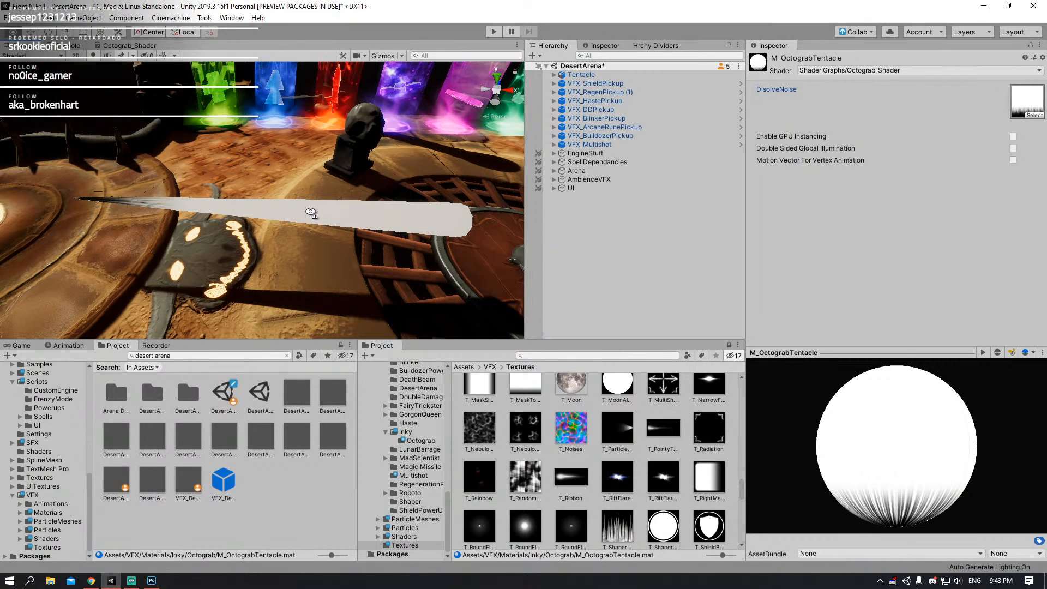
- Maximize the Octograb_Shader graph and move the DisolveNoise and Sample Texture 2D nodes farther from the Unlit Master node
click(124, 45)
key(shift+space)
middle_drag(633, 273, 574, 259)
drag(347, 333, 618, 176)
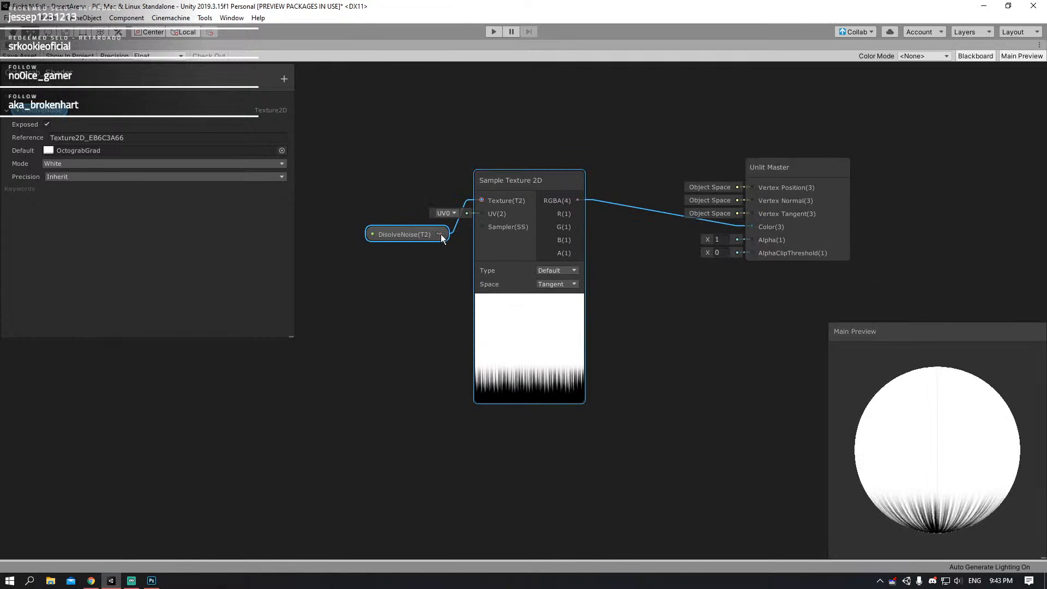
click(401, 237)
drag(403, 234, 357, 209)
middle_drag(488, 210, 527, 197)
click(315, 222)
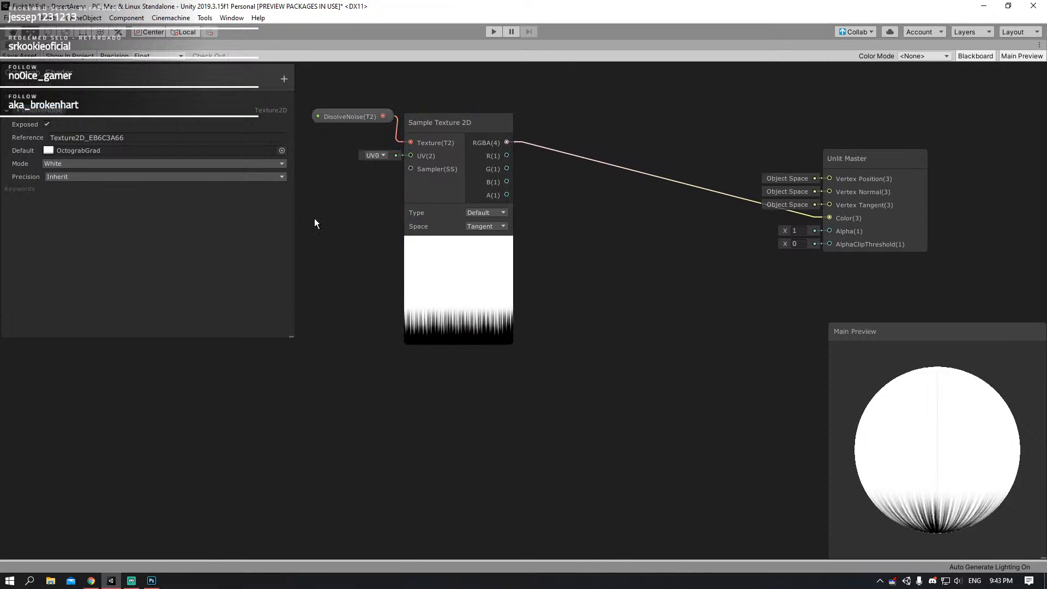
- Delete the DisolveNoise property and the Sample Texture 2D node from the graph
right_click(75, 108)
click(87, 125)
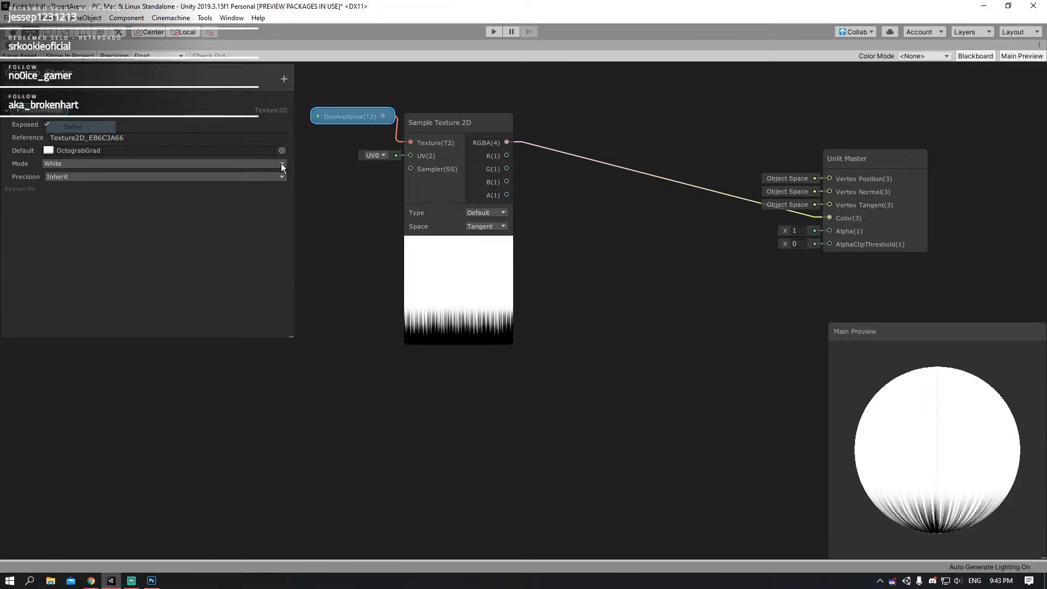
middle_drag(400, 175, 420, 236)
drag(322, 309, 655, 147)
key(Delete)
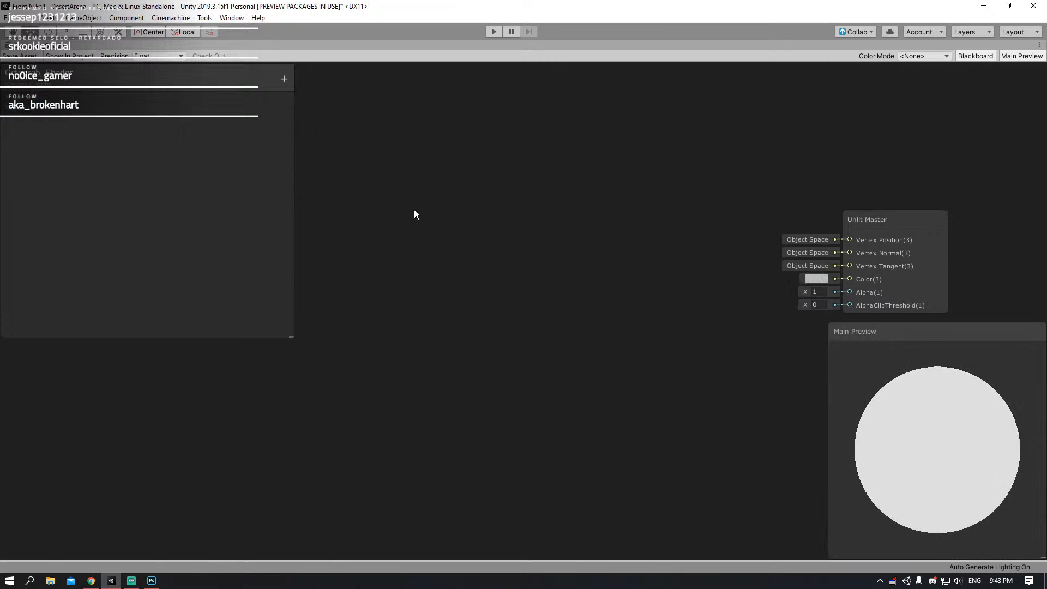
- Add a UV node to the graph and connect its output to a new Split node
right_click(414, 209)
click(468, 216)
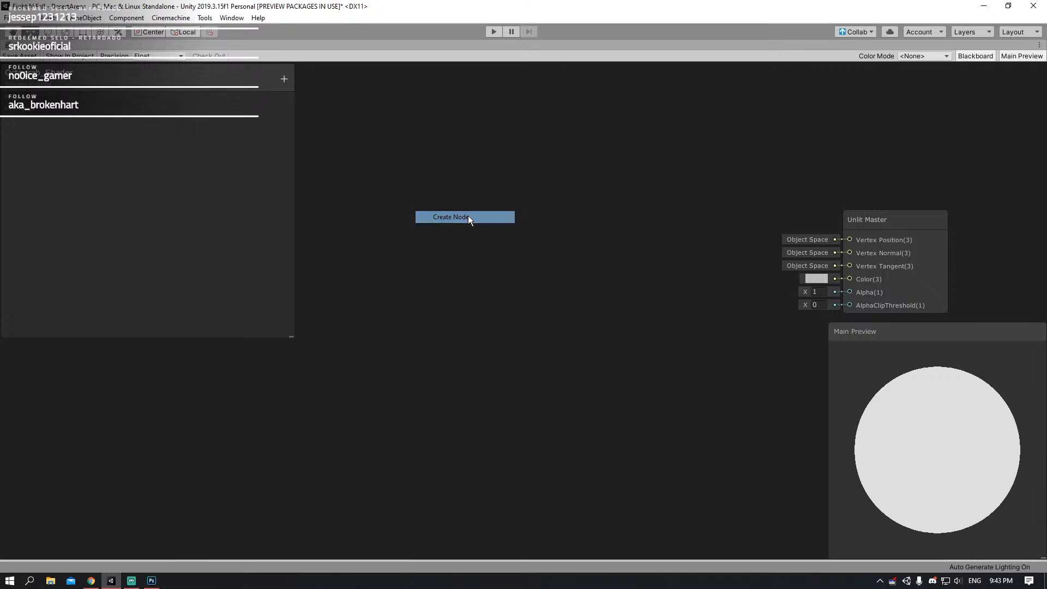
text(uv)
key(Return)
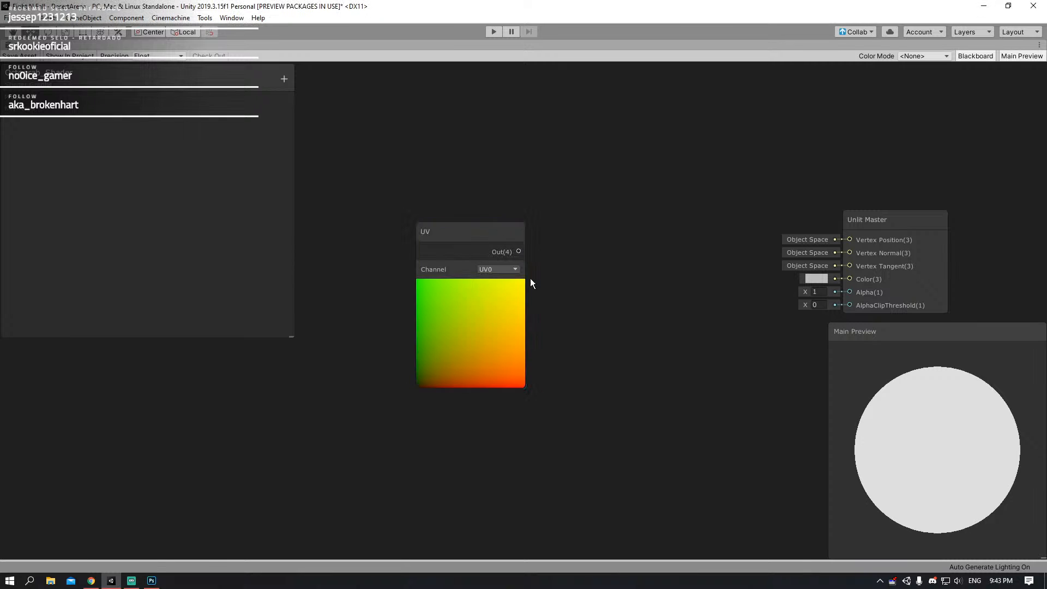
drag(518, 251, 538, 236)
text(split)
key(Return)
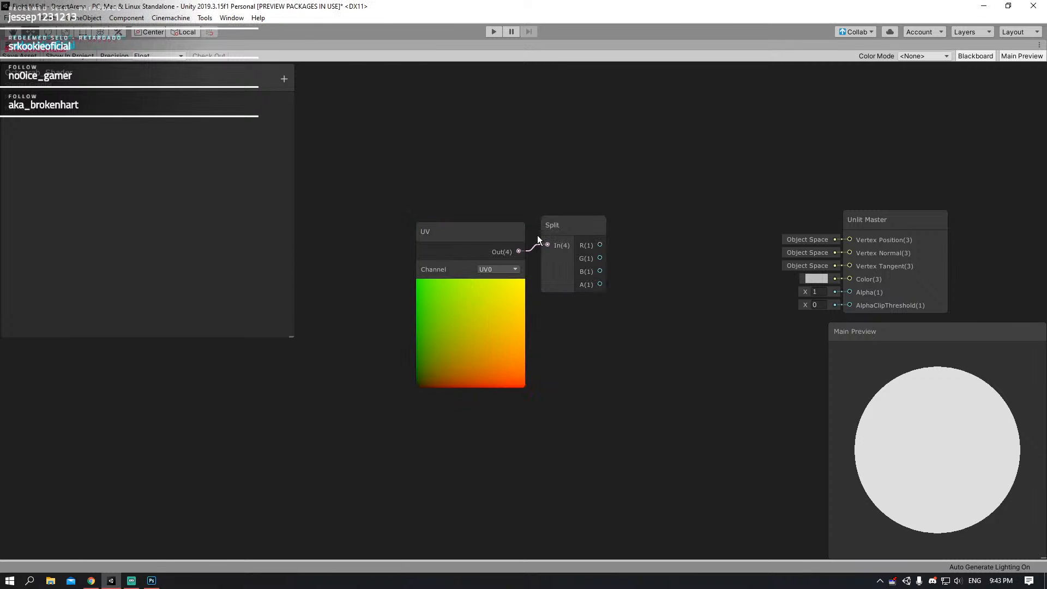
- Add a Power node with Split's G output connected to its A input, and space out the Power and UV nodes
drag(600, 245, 663, 210)
text(powe)
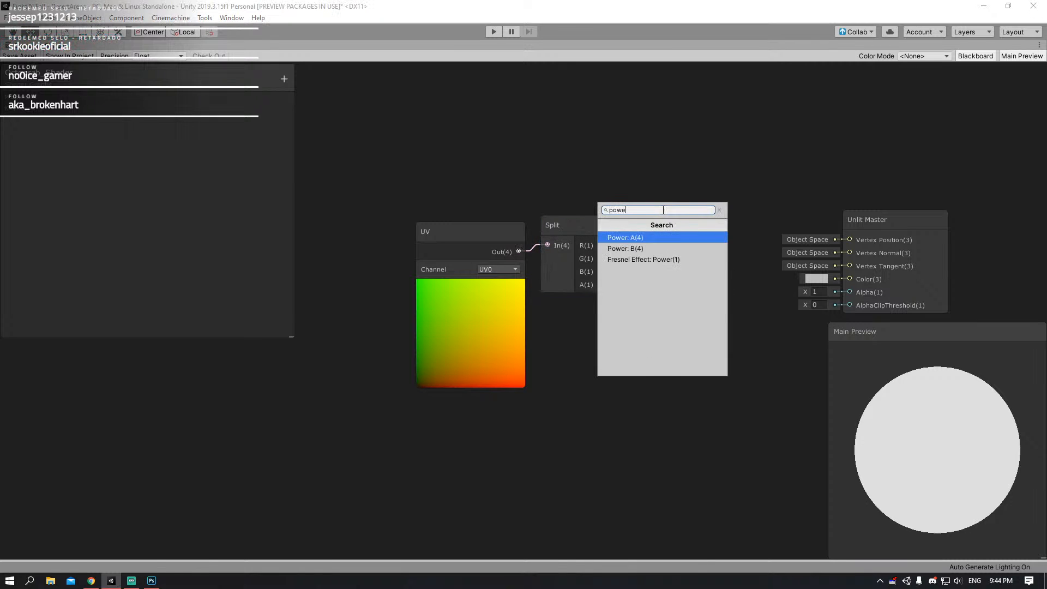
key(Return)
drag(600, 258, 662, 217)
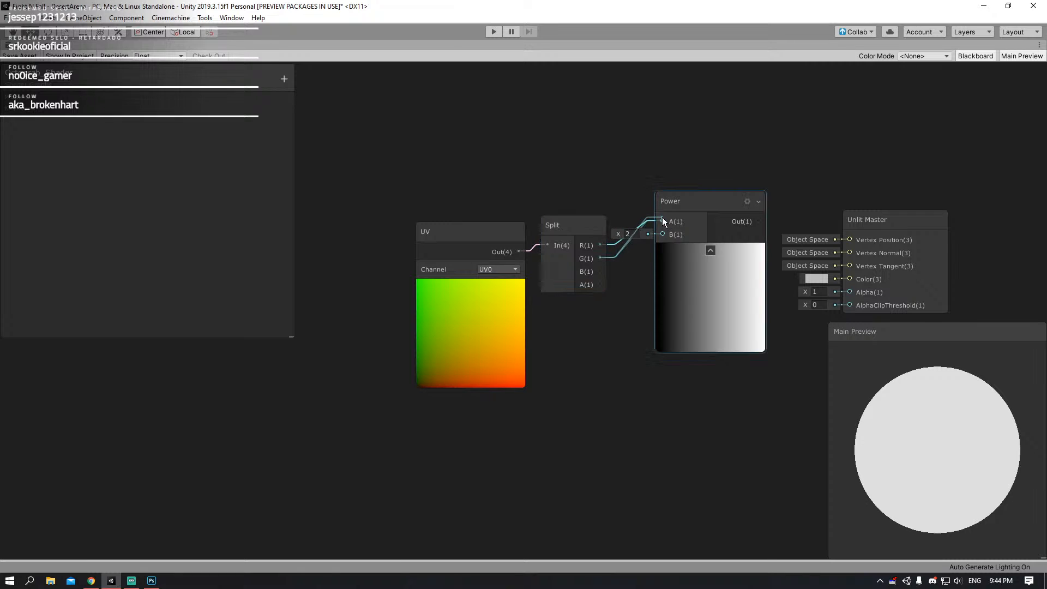
drag(477, 386, 655, 309)
drag(644, 158, 345, 277)
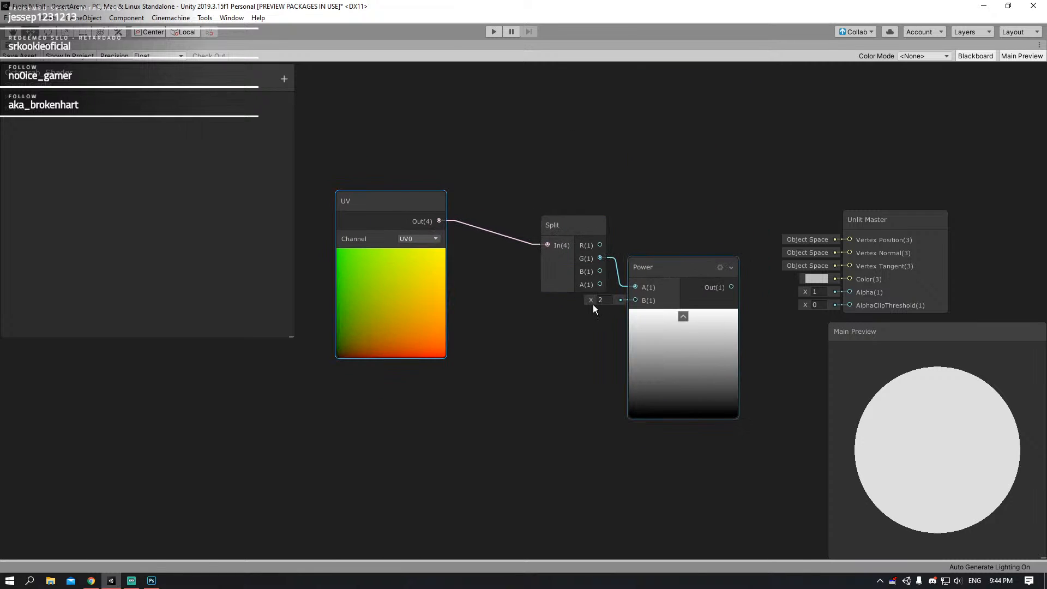
- Raise the Power node's B value to about 76 and connect its output to the Unlit Master's Color input
drag(591, 301, 615, 209)
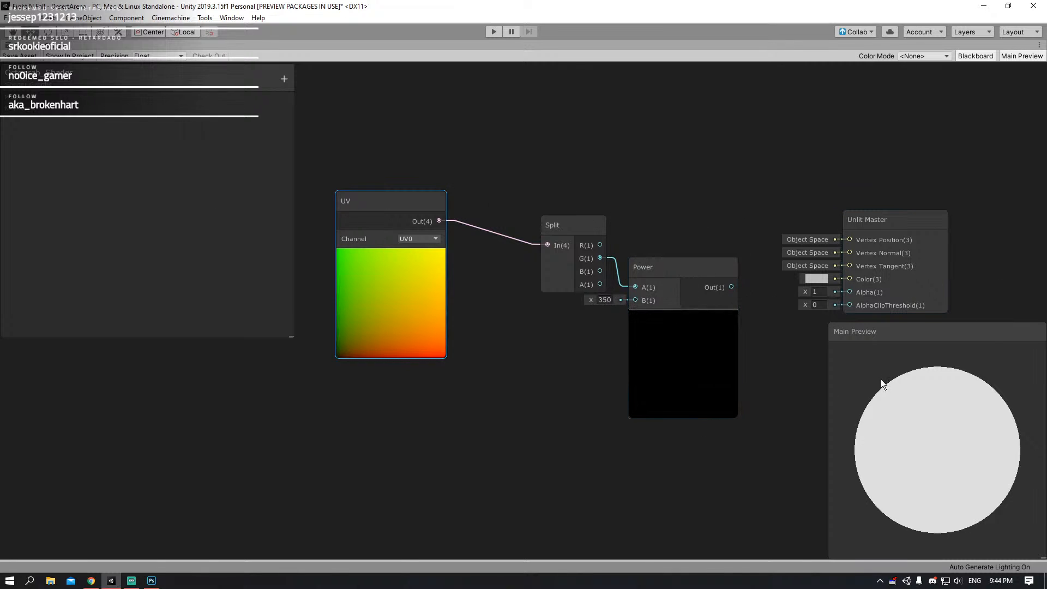
drag(505, 205, 486, 129)
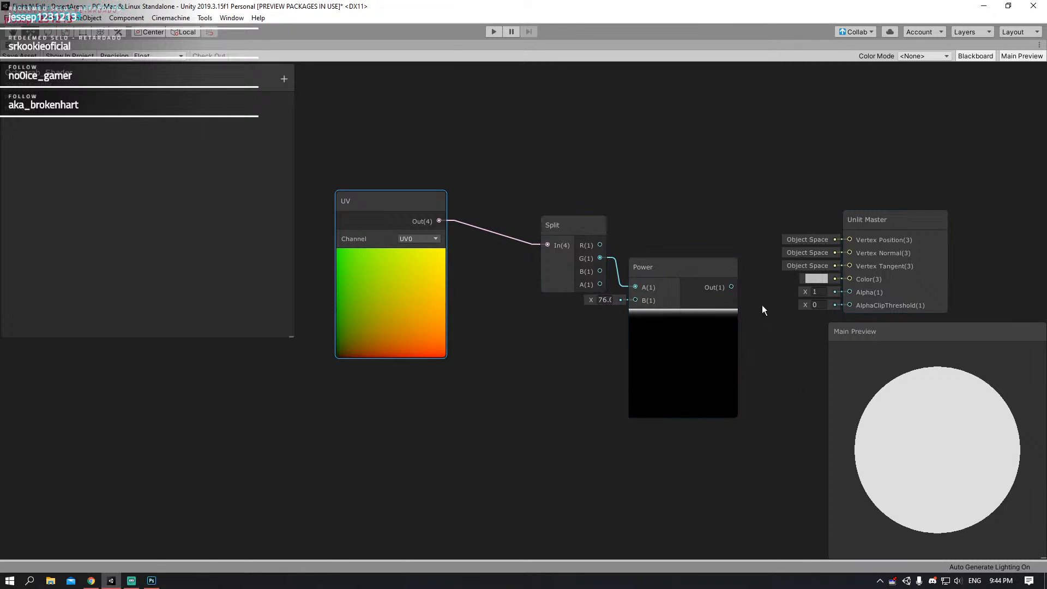
drag(731, 287, 849, 279)
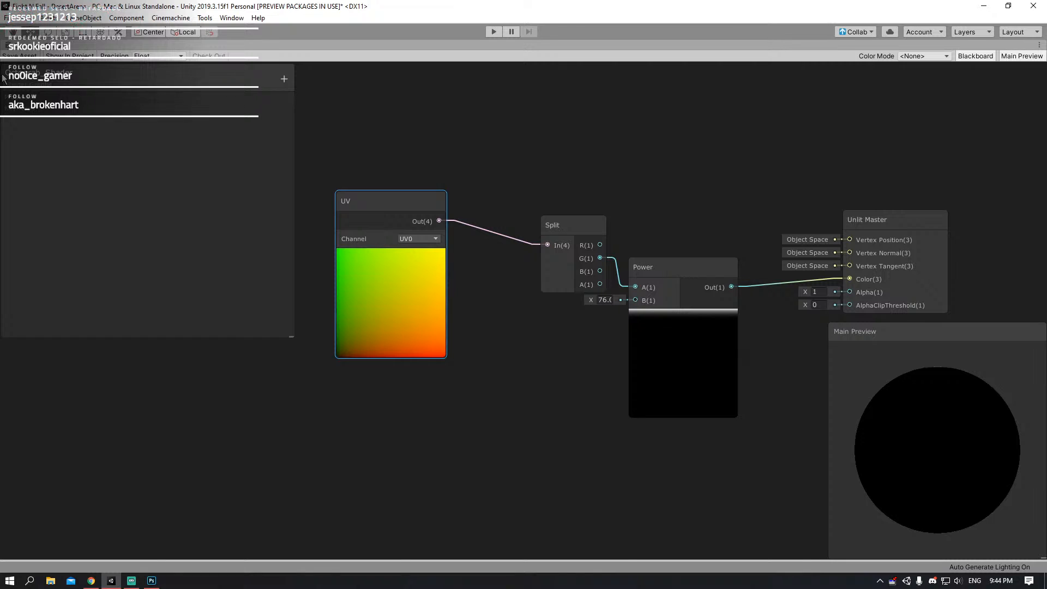
- Save the shader asset, restore the normal layout and inspect the gradient on the tentacle in the scene
click(398, 143)
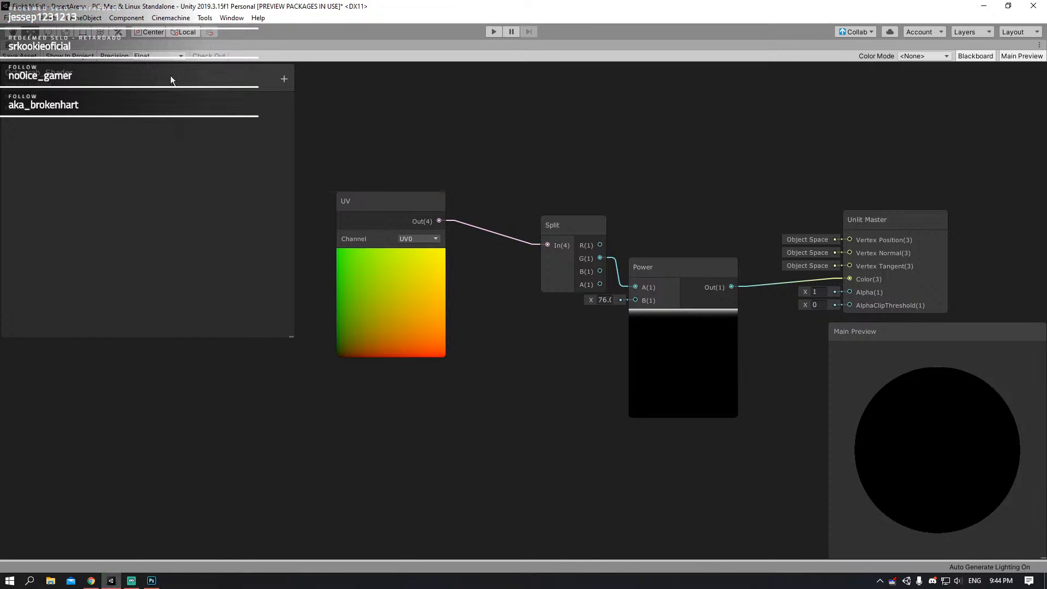
key(shift+space)
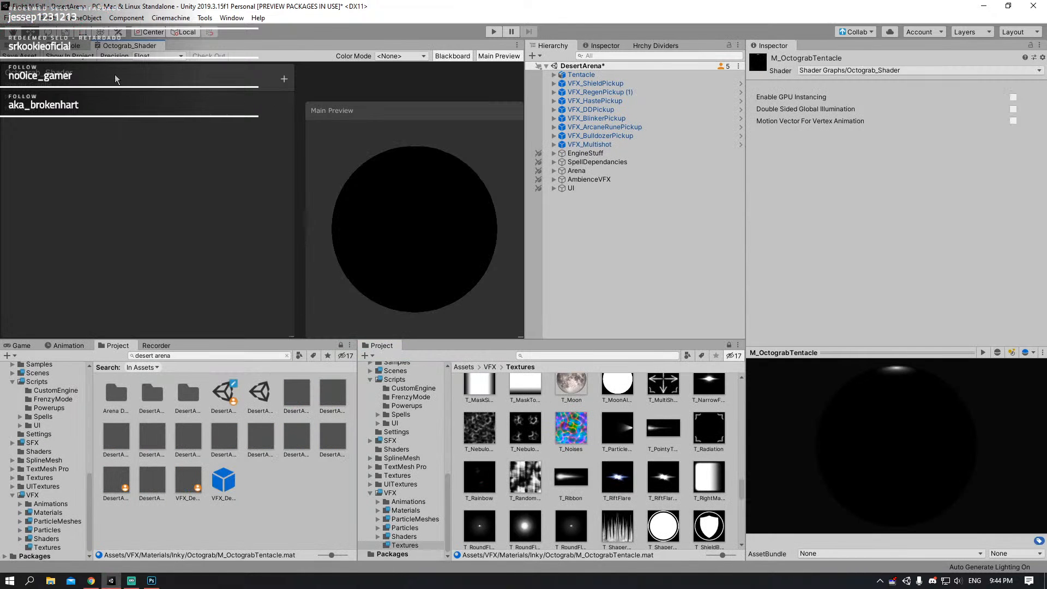
click(26, 47)
right_drag(384, 222, 362, 201)
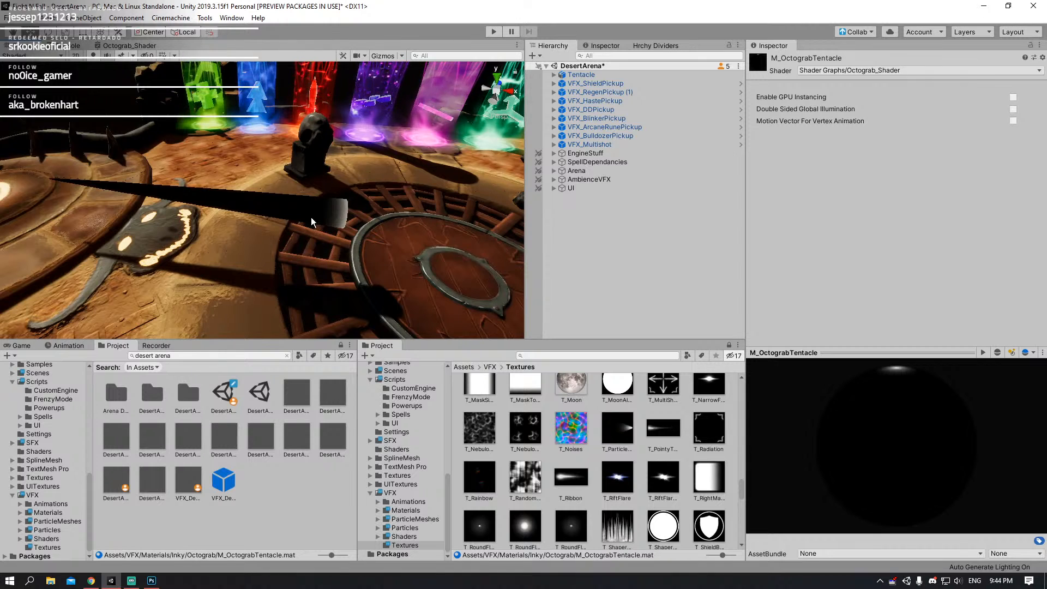
- Return to the maximized Octograb_Shader graph and lower the Power node's B value to about 21
click(108, 47)
key(shift+space)
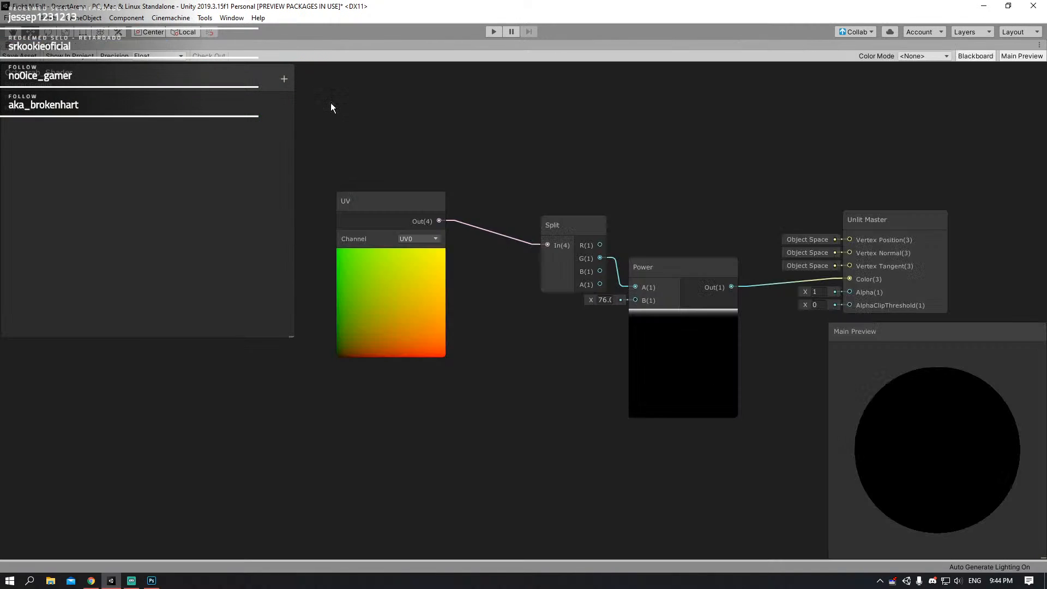
drag(590, 301, 473, 328)
click(605, 300)
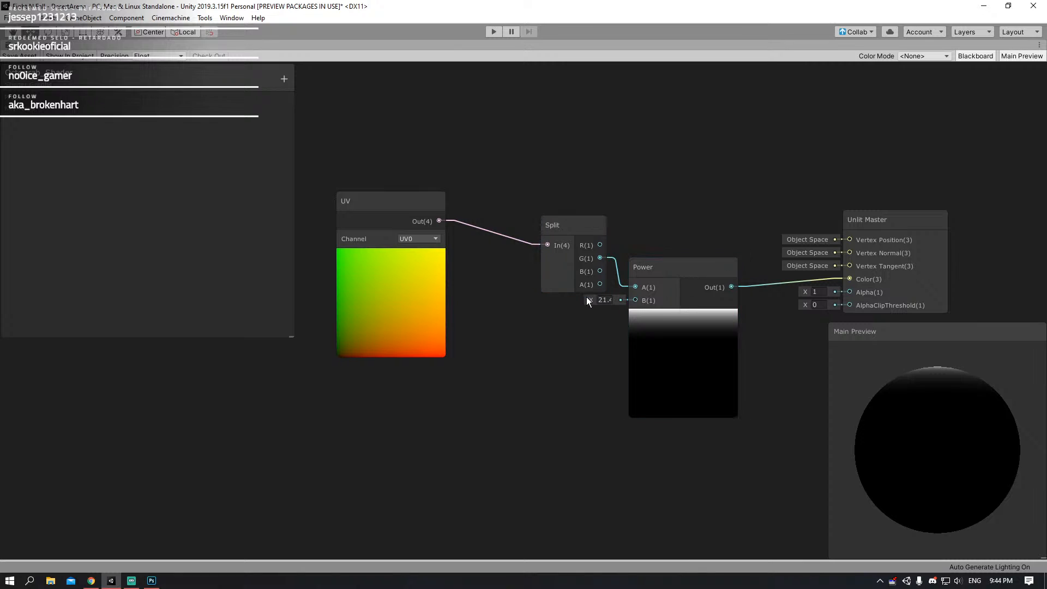
- Set the Power node's B value to 0
drag(590, 301, 495, 313)
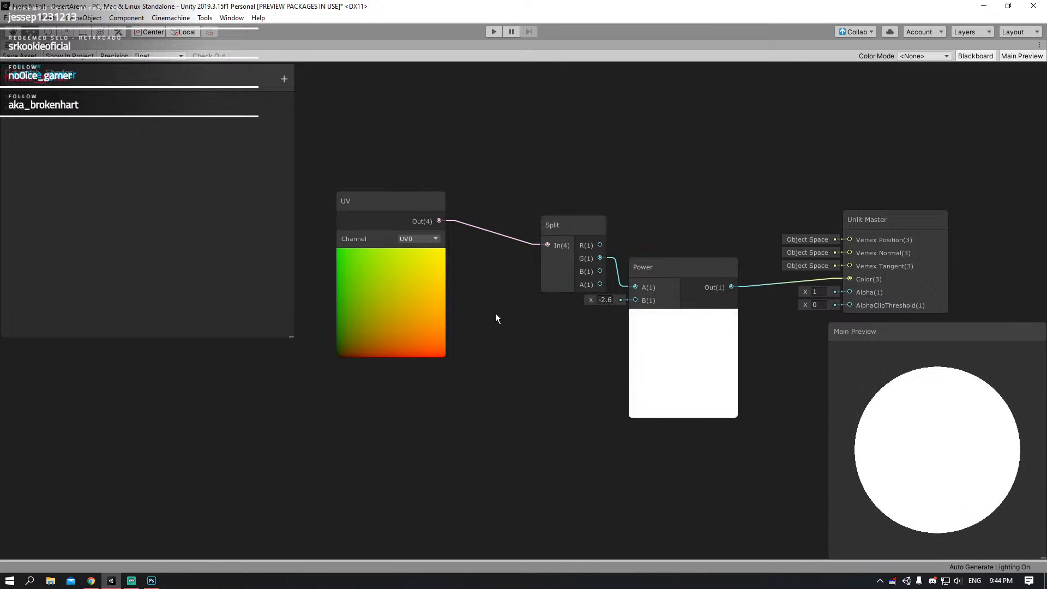
click(604, 300)
text(0)
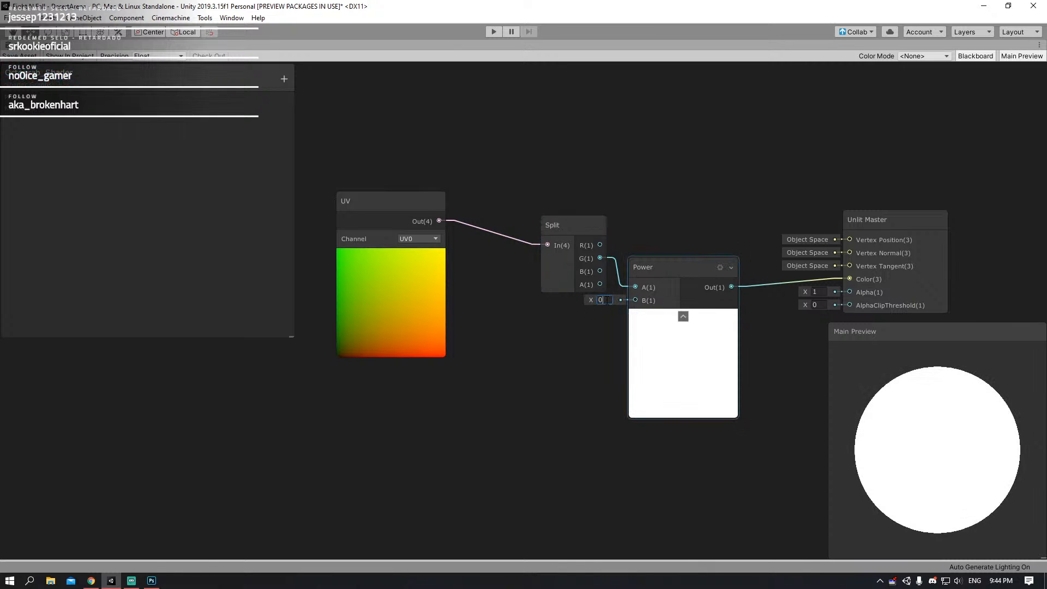
key(Return)
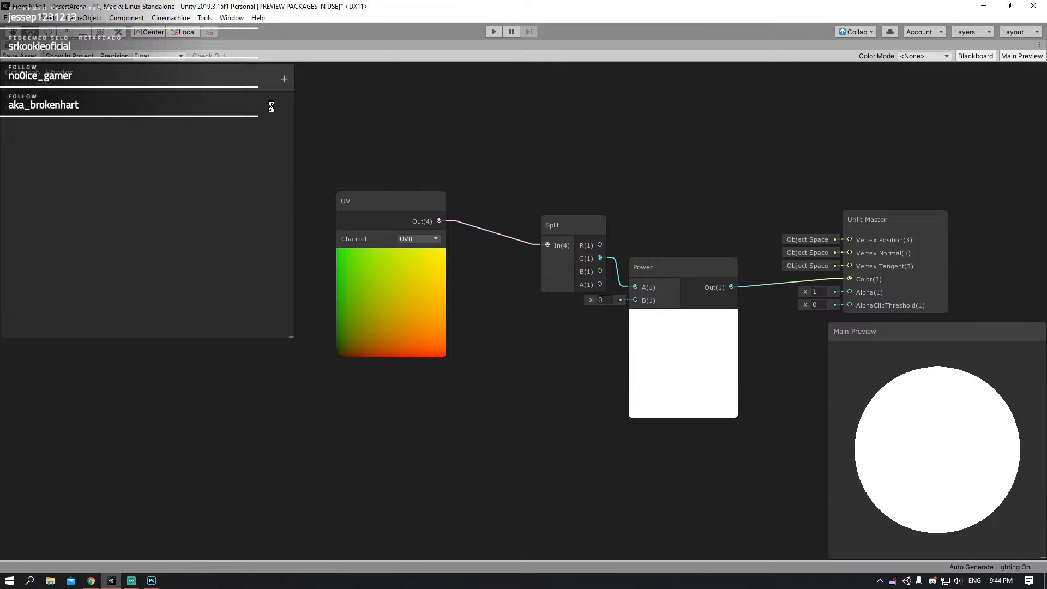
- Restore the normal layout and inspect the tentacle in the scene from another angle
key(shift+space)
click(12, 47)
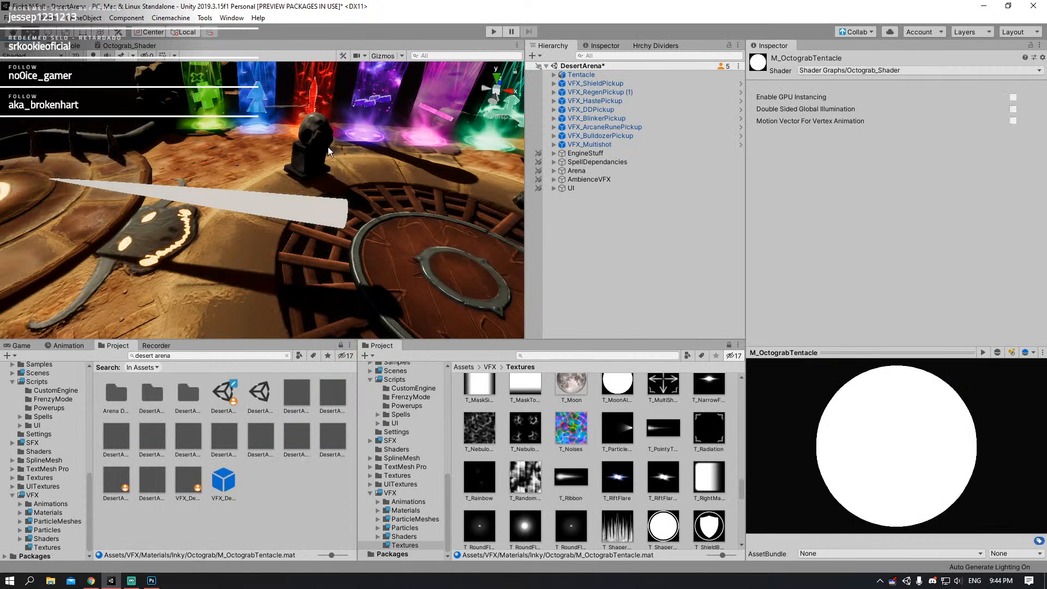
right_drag(328, 146, 148, 65)
- Return to the maximized Octograb_Shader graph and move the UV and Split nodes up, clearing space beside the Power node
click(129, 46)
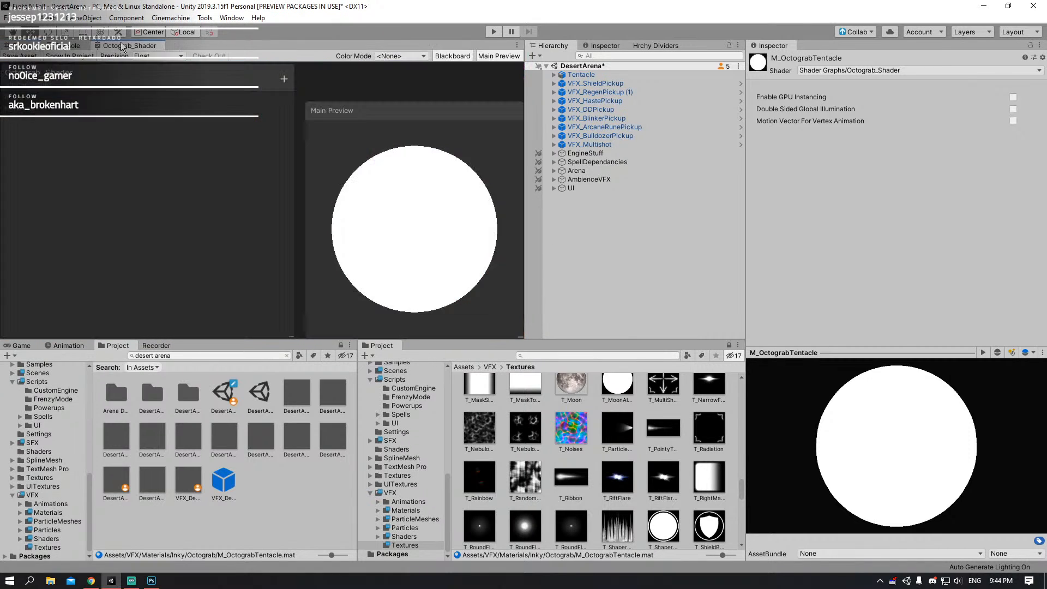
key(shift+space)
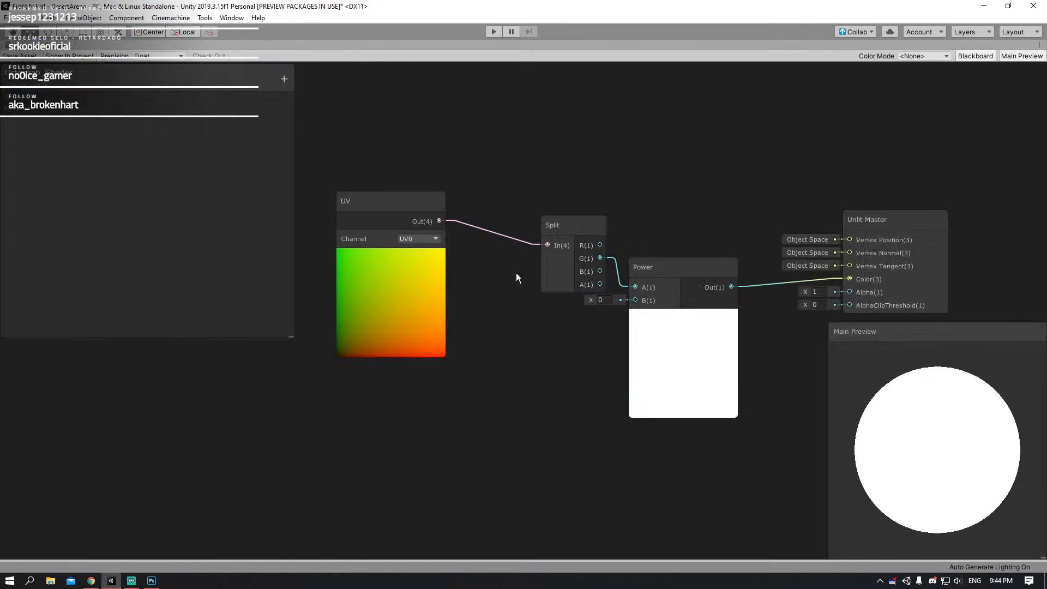
drag(422, 307, 490, 255)
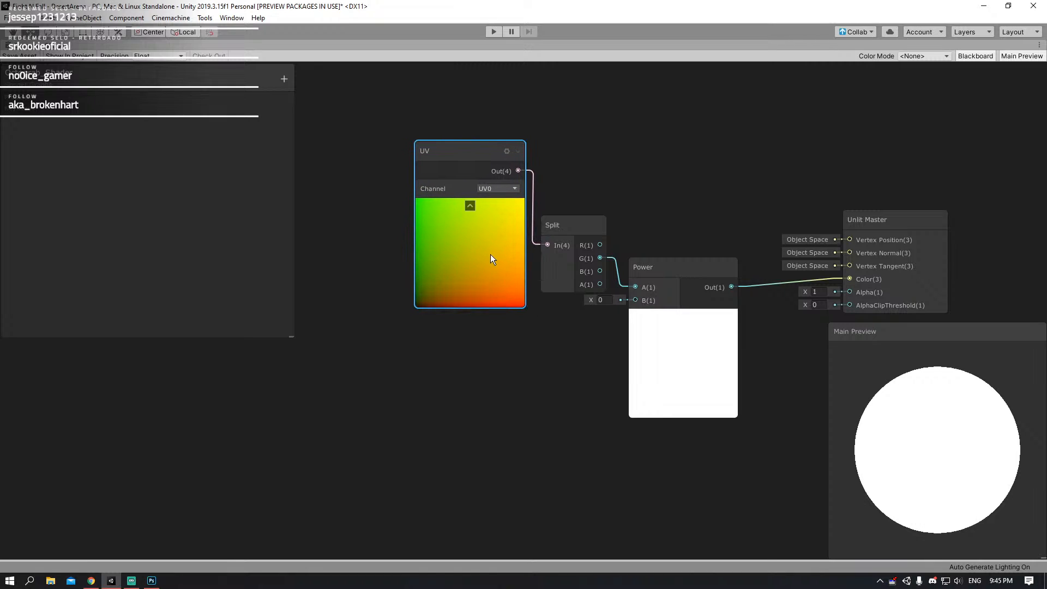
drag(452, 336, 566, 133)
click(537, 240)
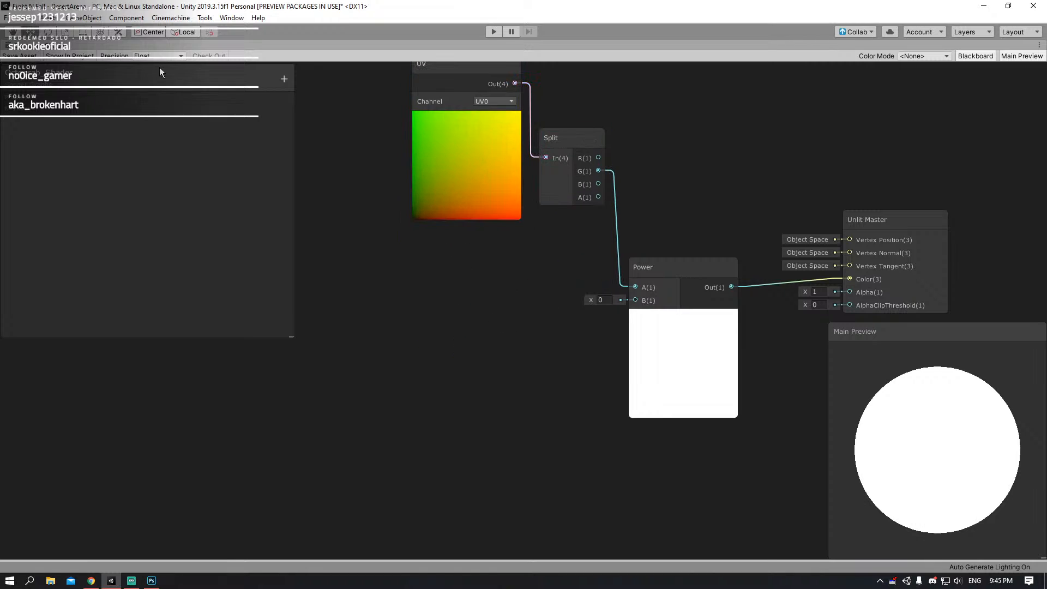
- Add a Vector1 property named Erosion Index to the Blackboard and set its mode to Slider
click(284, 79)
click(327, 91)
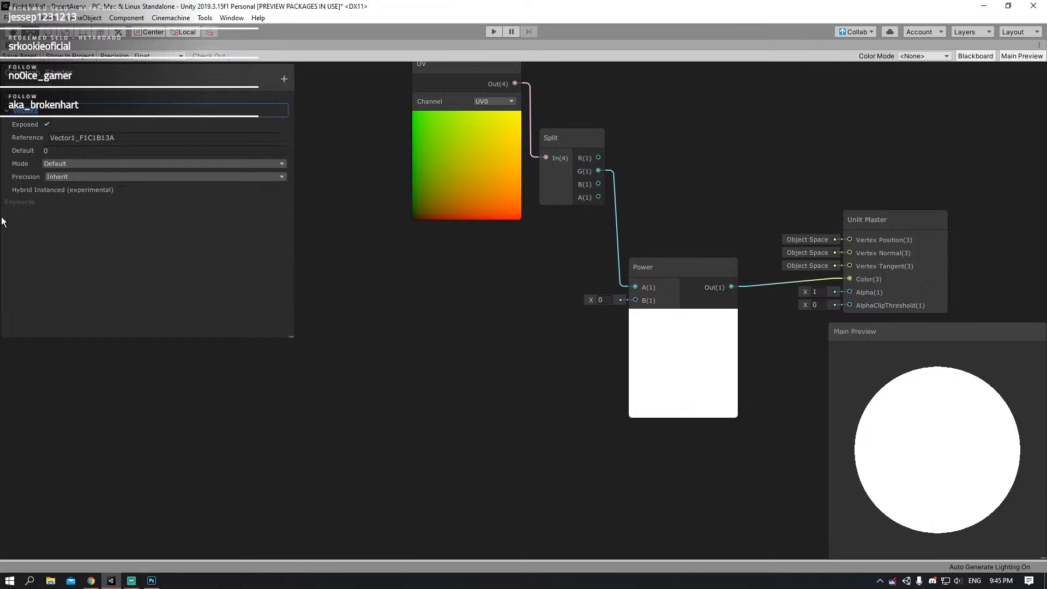
text(Erosion Index)
key(Return)
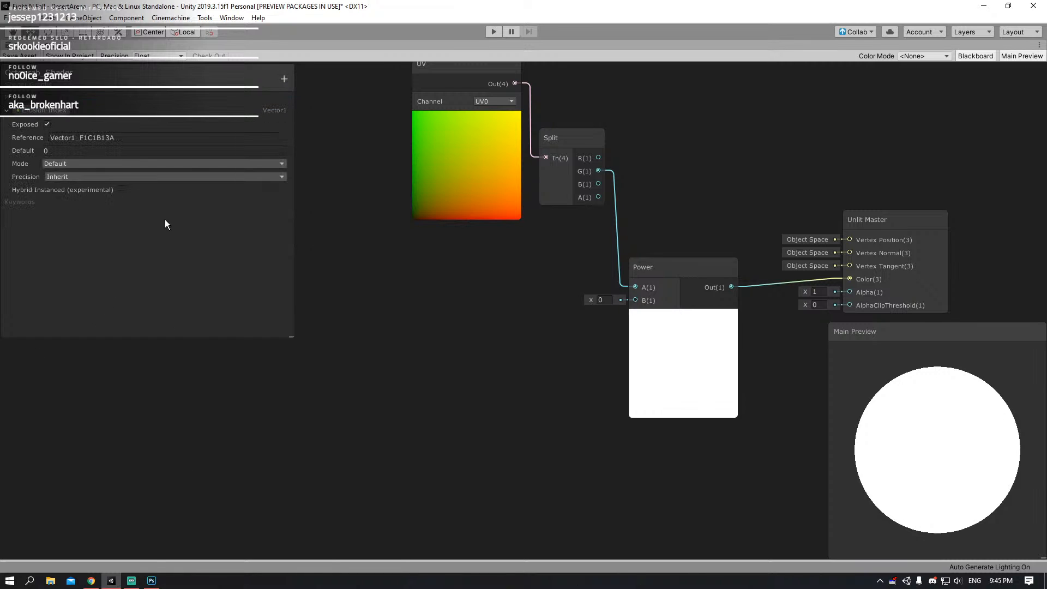
click(80, 164)
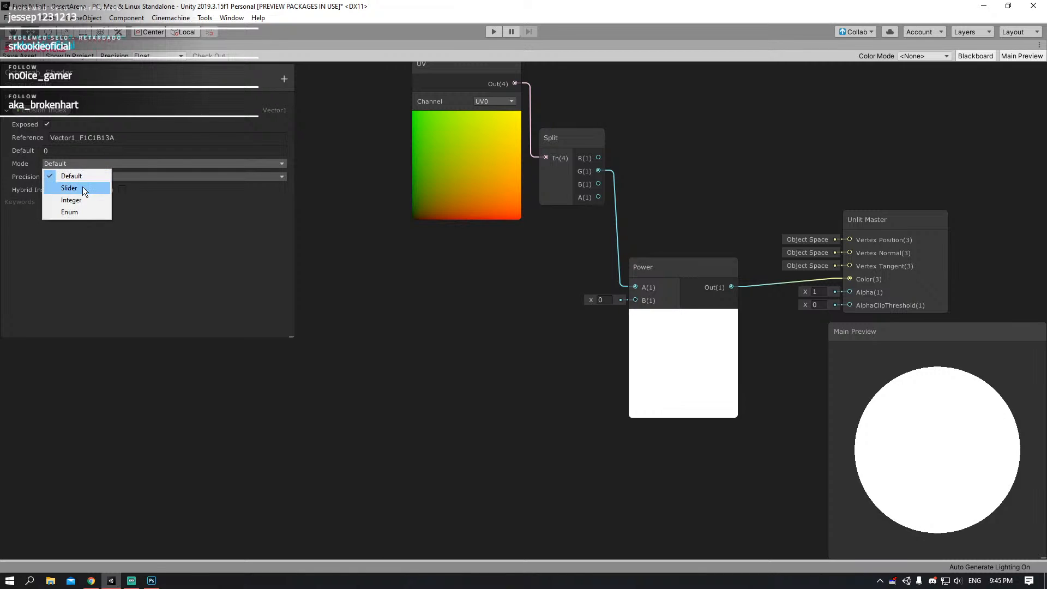
click(80, 187)
click(77, 163)
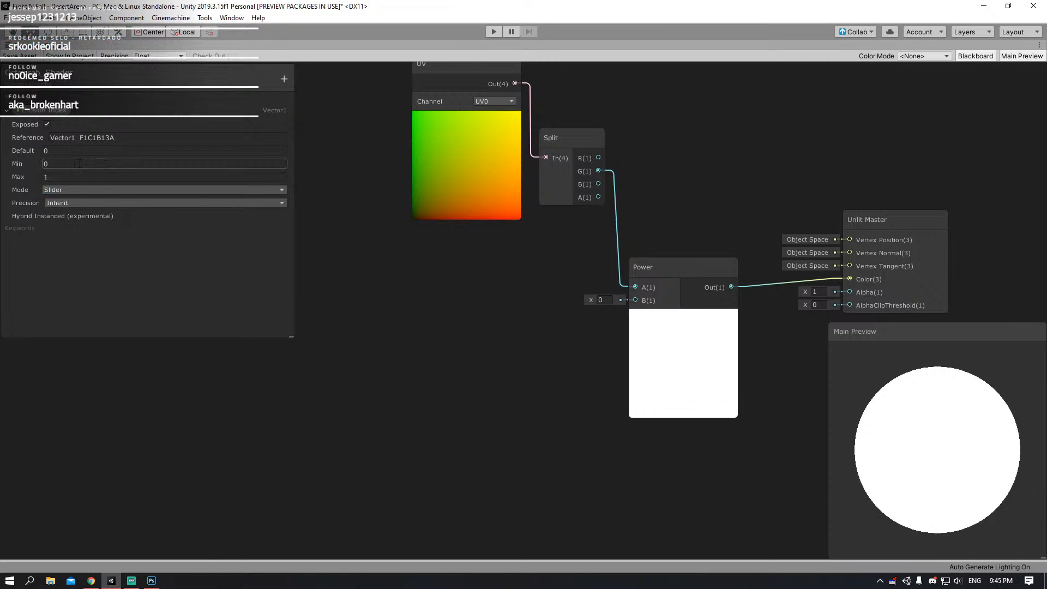
- Try a Power B value of 100 and set the Erosion Index slider's Max to 100
drag(589, 301, 833, 264)
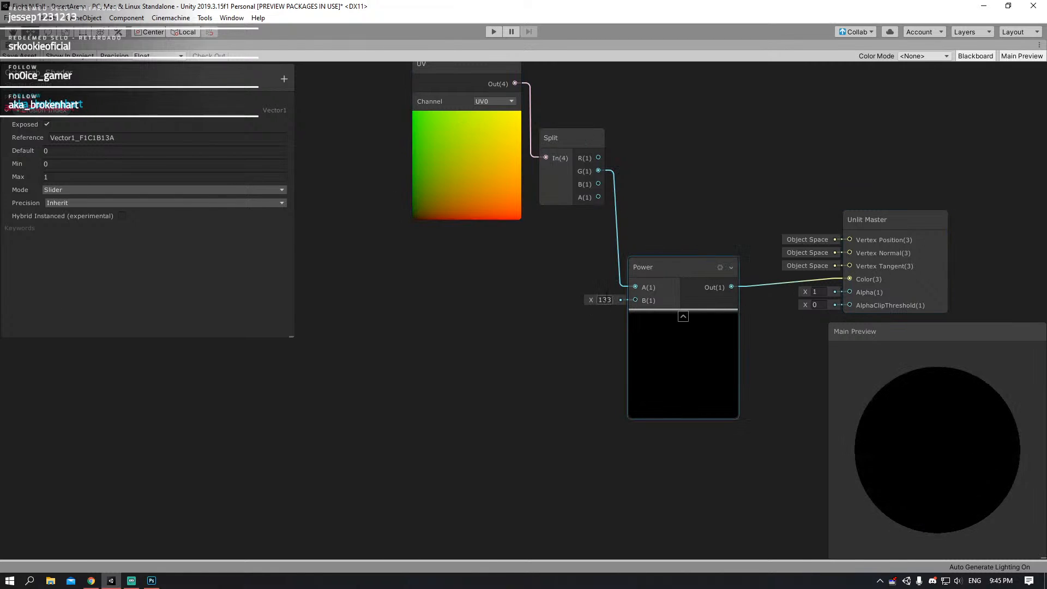
click(604, 299)
text(100)
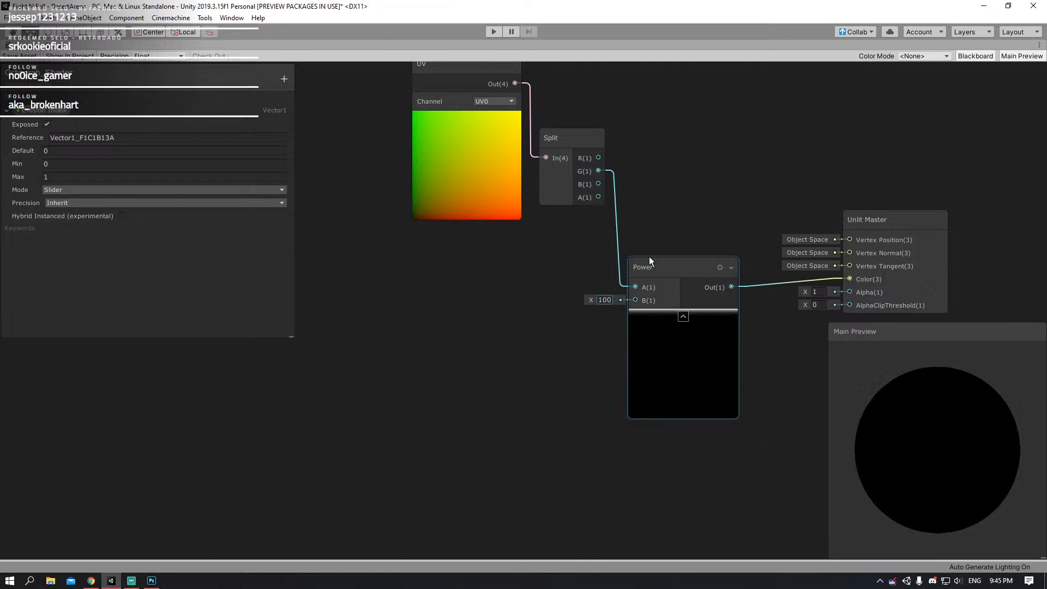
click(67, 176)
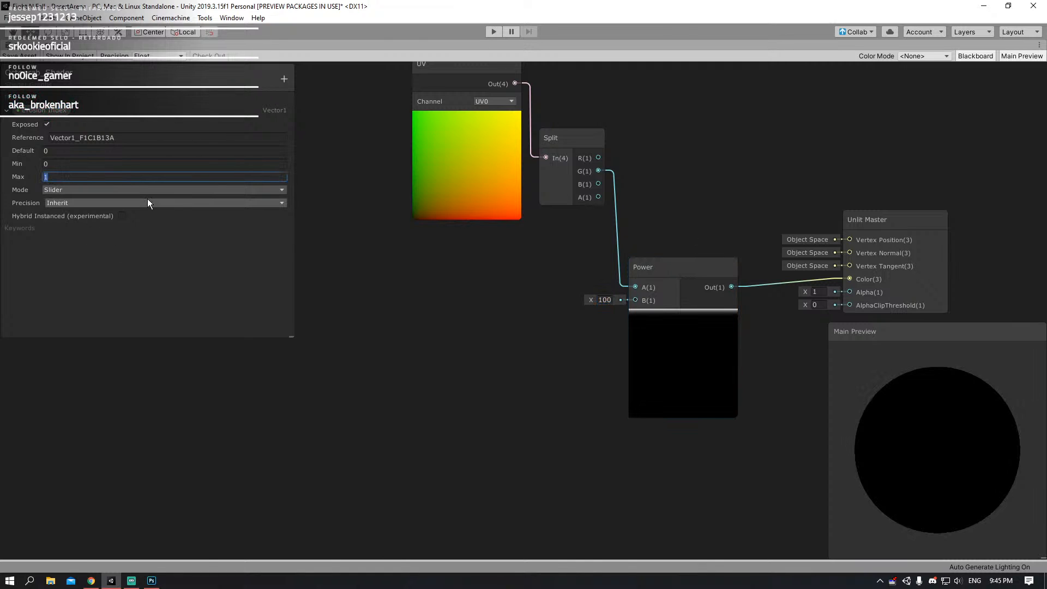
text(100)
- Place the Erosion Index property in the graph, connect it to the Power node's B input and space it out
drag(29, 110, 540, 278)
drag(609, 282, 635, 300)
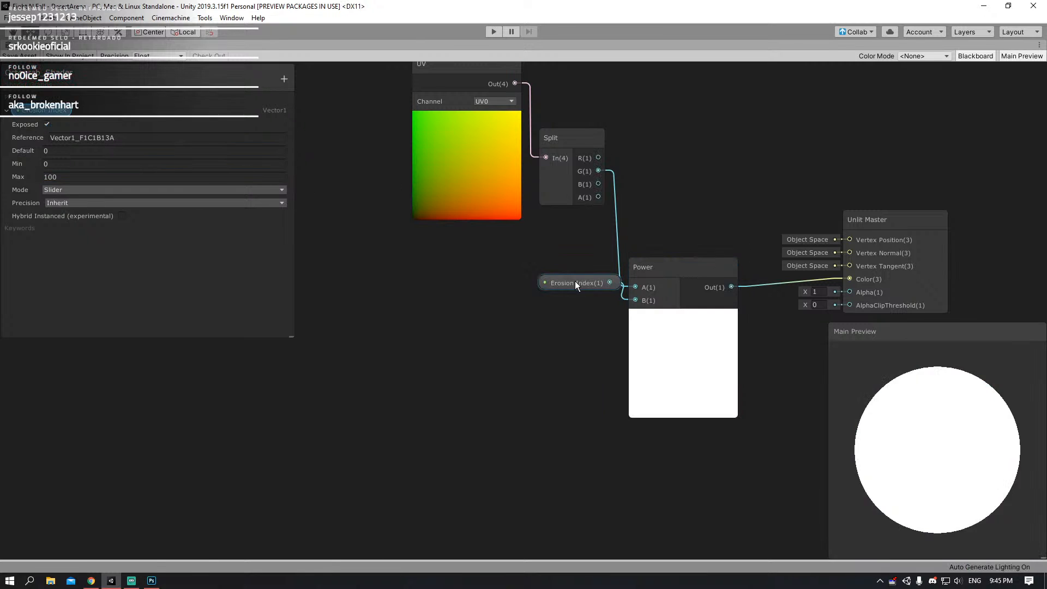
drag(574, 281, 543, 285)
click(511, 250)
- Save the shader asset, restore the normal layout and test the material's Erosion Index slider, leaving it at 0
click(18, 59)
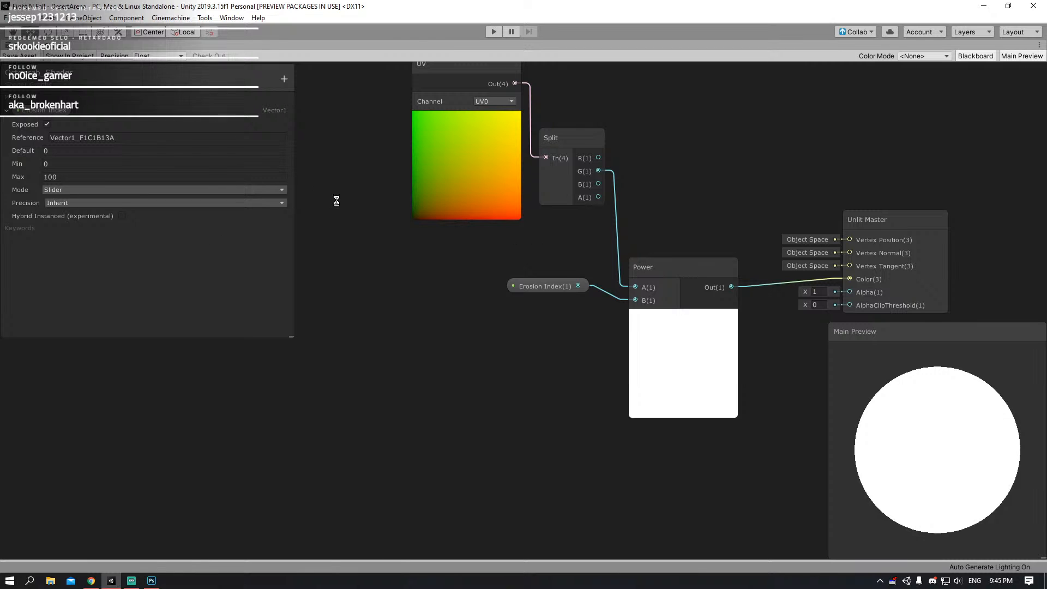
key(shift+space)
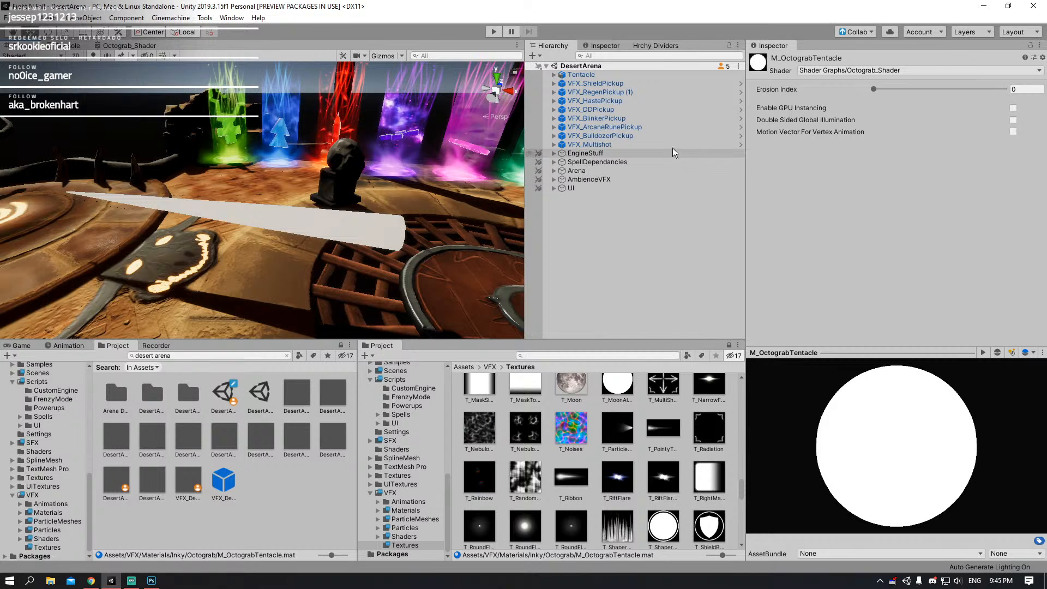
drag(899, 89, 856, 97)
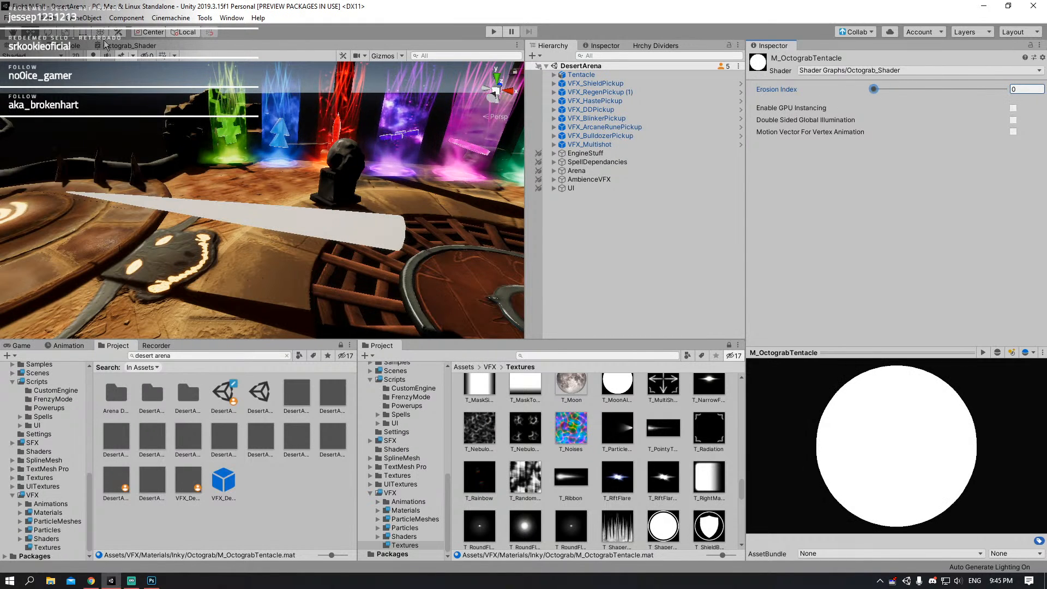
- Return to the maximized graph, connect the Power output to the Unlit Master's Alpha input and remove its Color connection
click(129, 45)
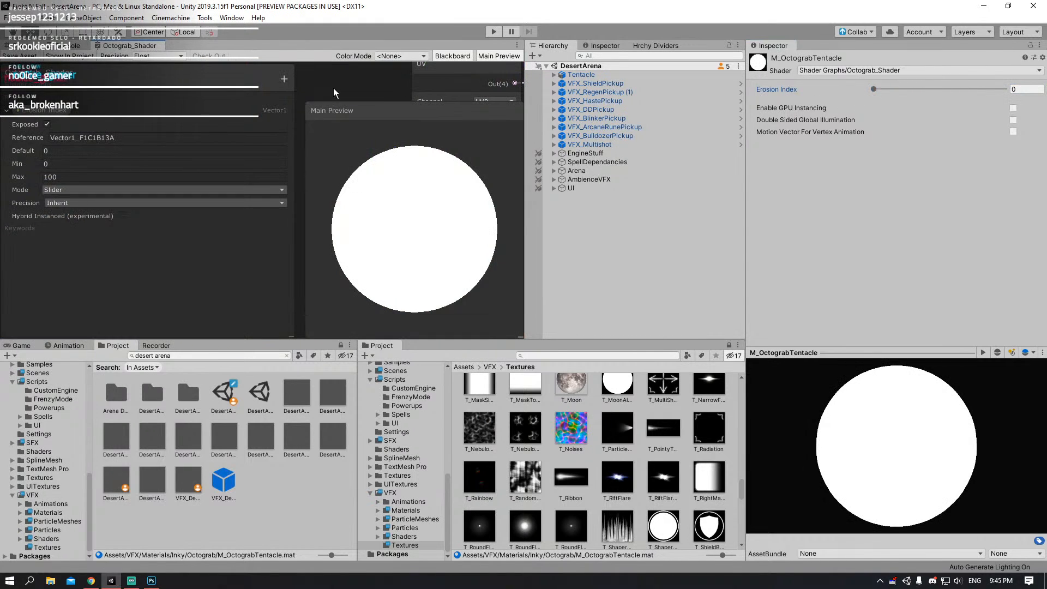
key(shift+space)
middle_drag(763, 150, 531, 146)
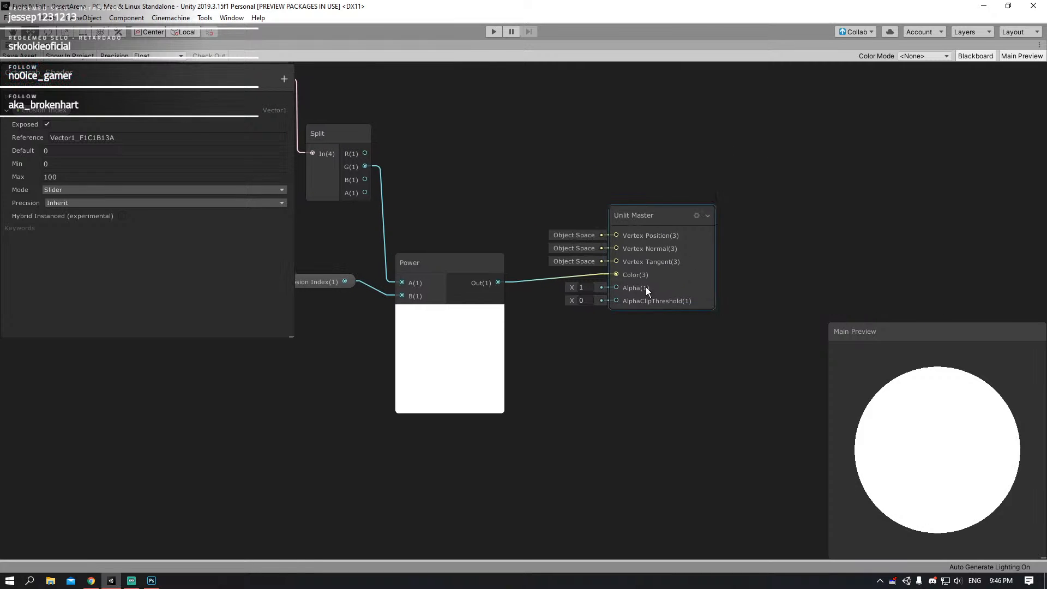
click(581, 288)
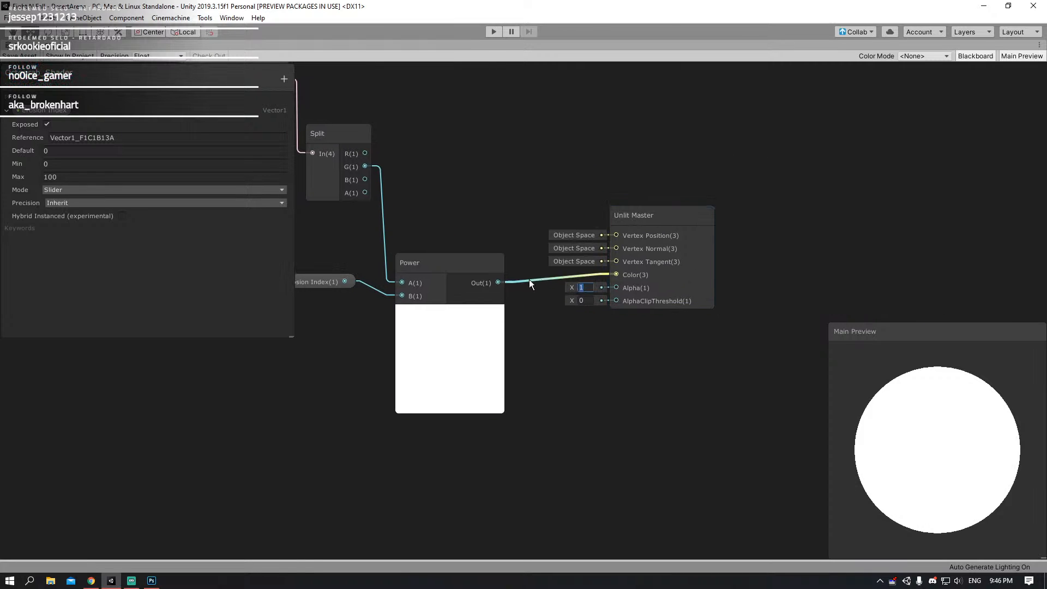
drag(498, 283, 616, 287)
key(Delete)
- Set the Unlit Master's Color to bright magenta
click(582, 274)
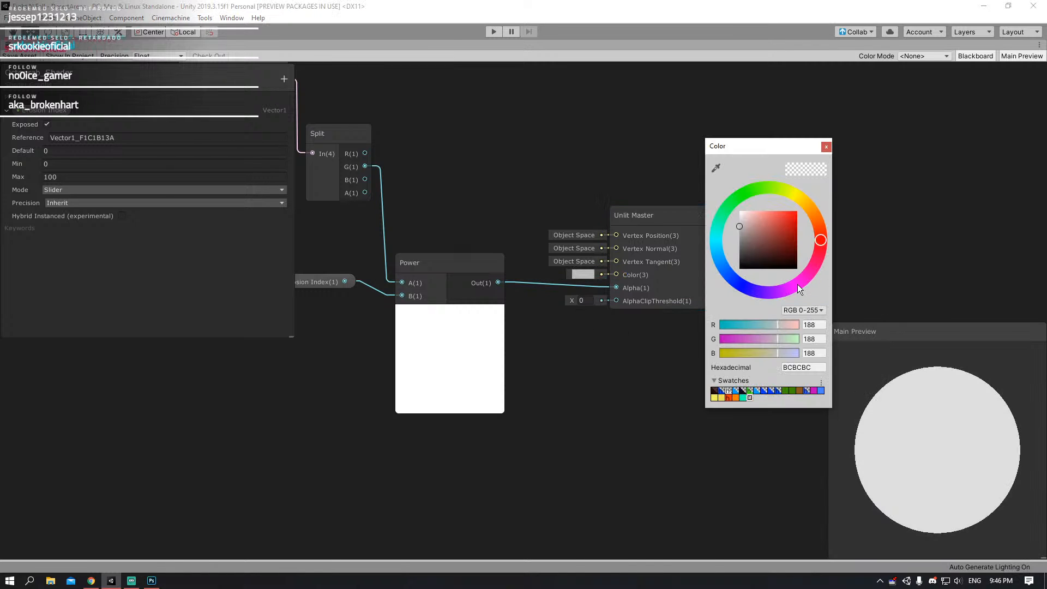
click(797, 284)
click(826, 146)
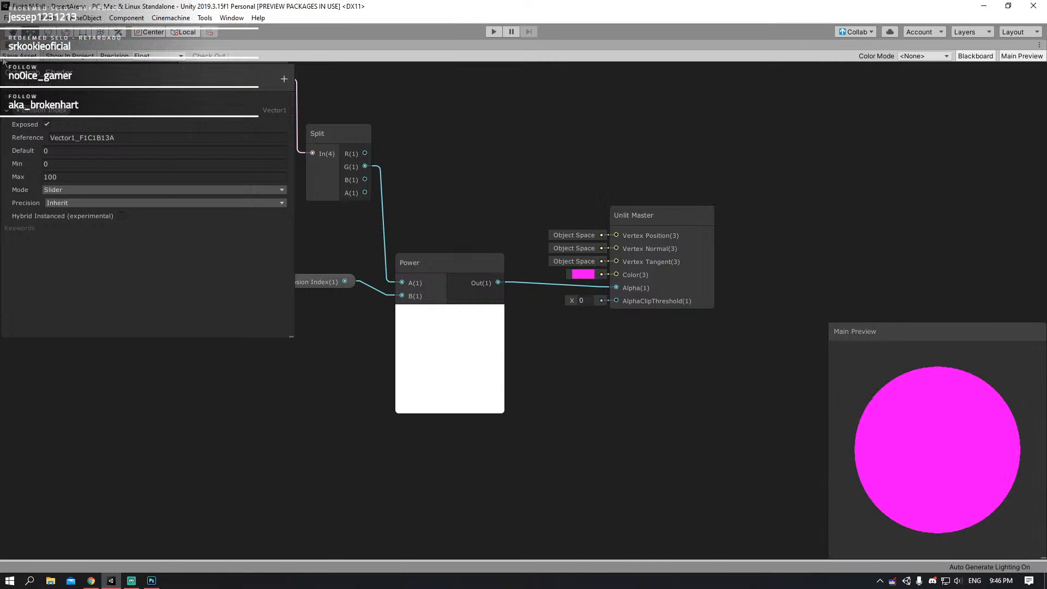
- Restore the normal layout, show the scene and test the tentacle material's Erosion Index up to 10
key(shift+space)
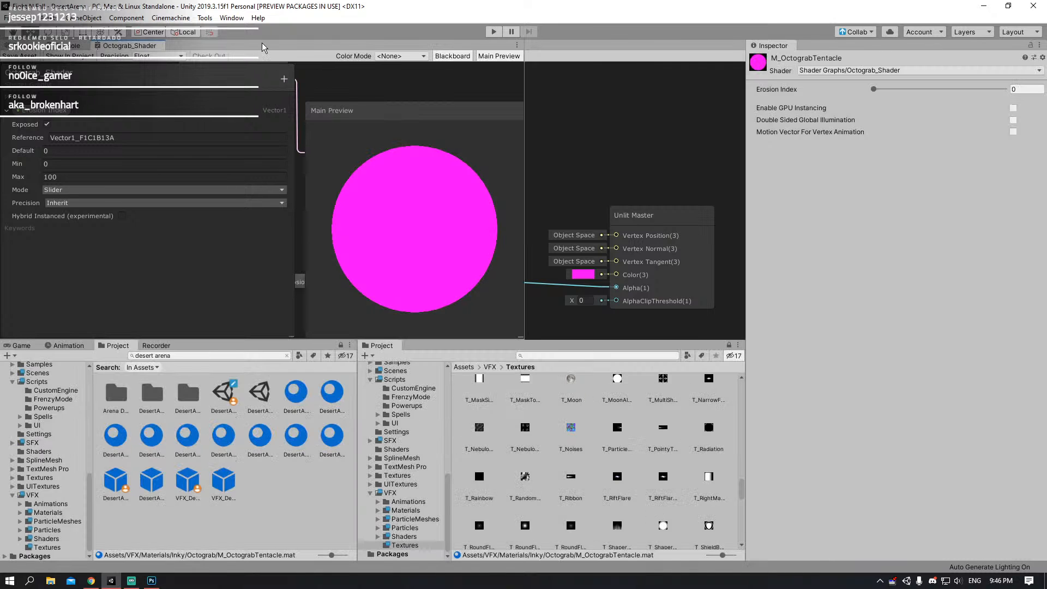
click(10, 48)
drag(872, 89, 979, 108)
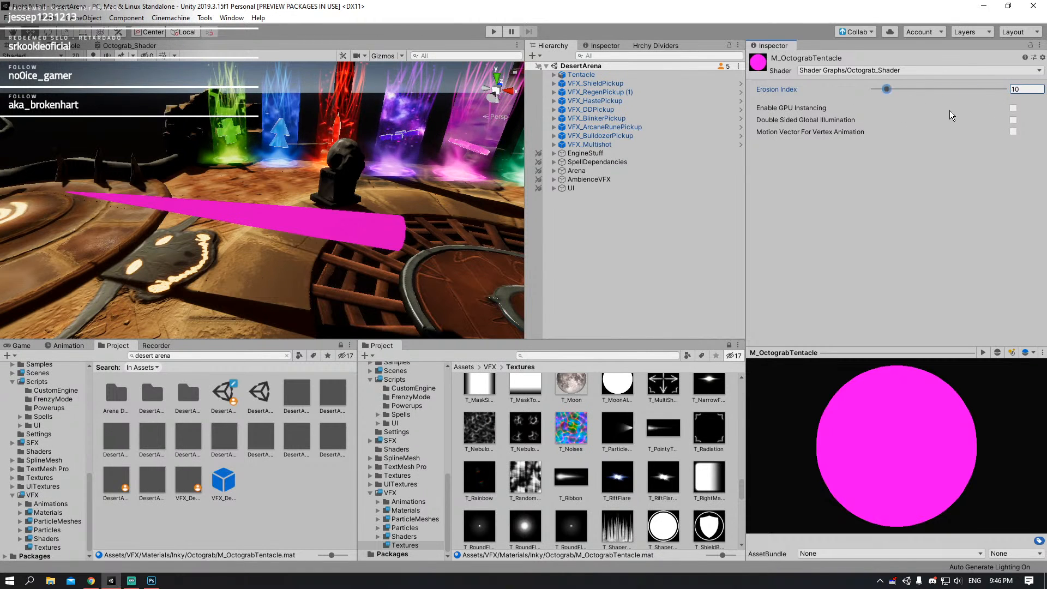
- In the maximized graph, collapse the Unlit Master's unused ports and set it to Transparent surface, Alpha blend and Two Sided
click(129, 45)
key(shift+space)
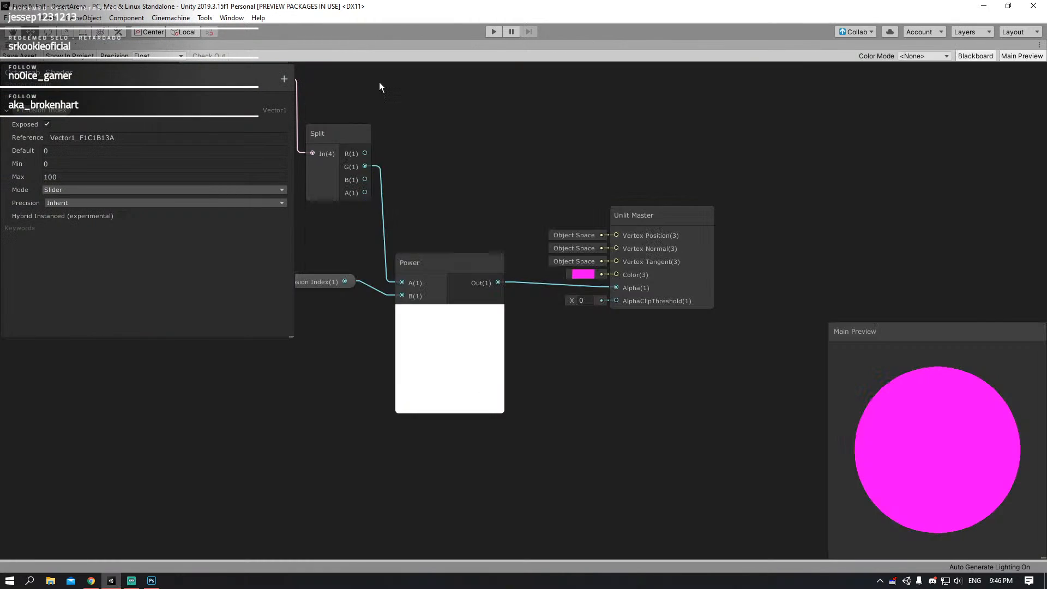
middle_drag(709, 155, 620, 192)
click(617, 253)
click(607, 253)
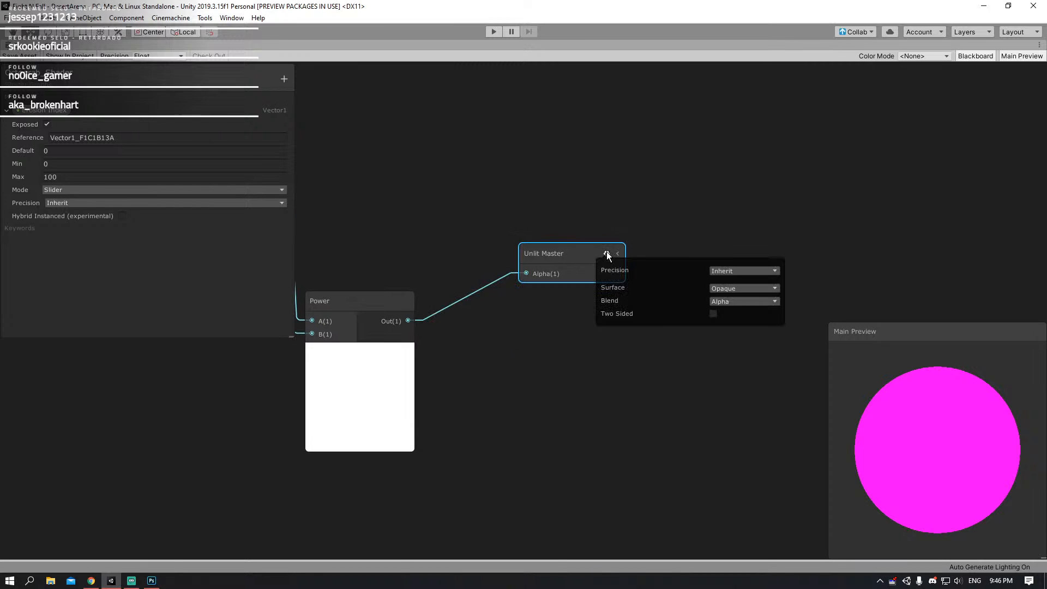
click(744, 301)
click(744, 314)
click(744, 288)
click(739, 312)
click(711, 315)
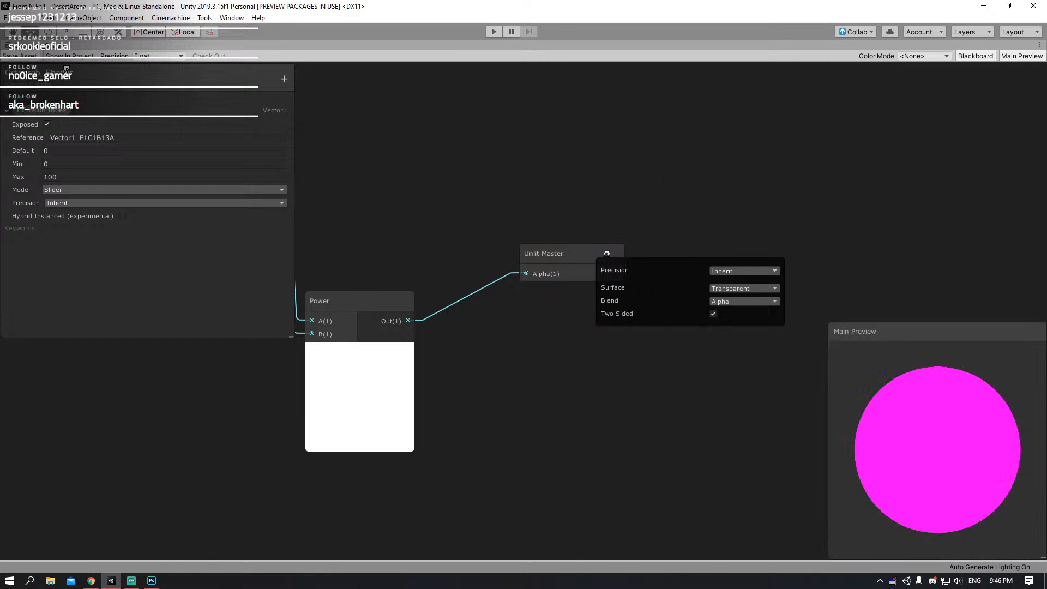
- Restore the normal layout with the Scene view and raise the tentacle material's Erosion Index to 100
key(space)
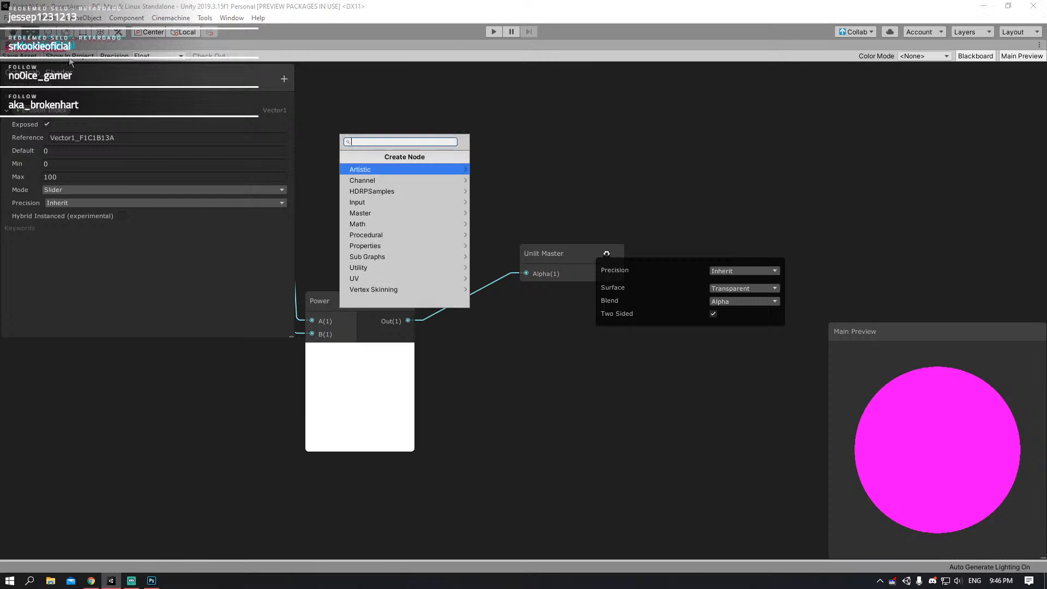
click(398, 110)
key(shift+space)
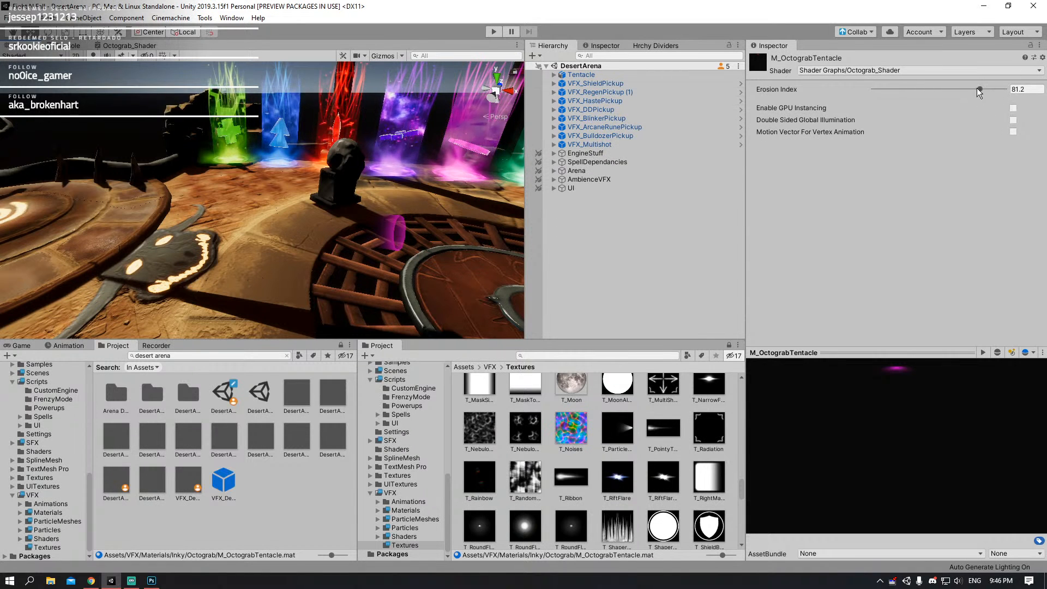
drag(980, 88, 1014, 111)
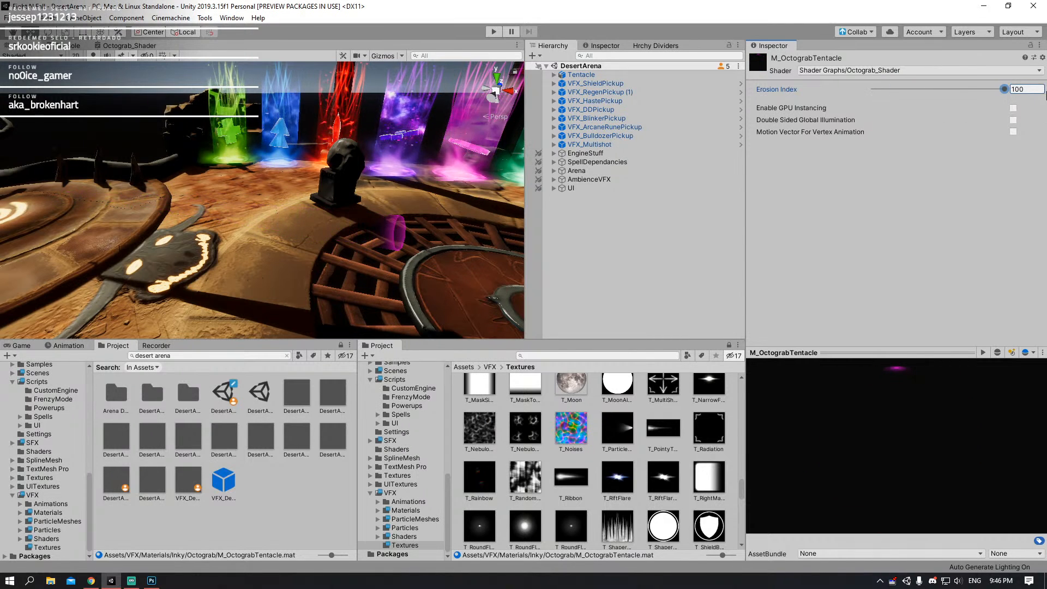
- Show the Game view, orbit the scene around the tentacle and sweep the material's Erosion Index slider back to 0
click(24, 347)
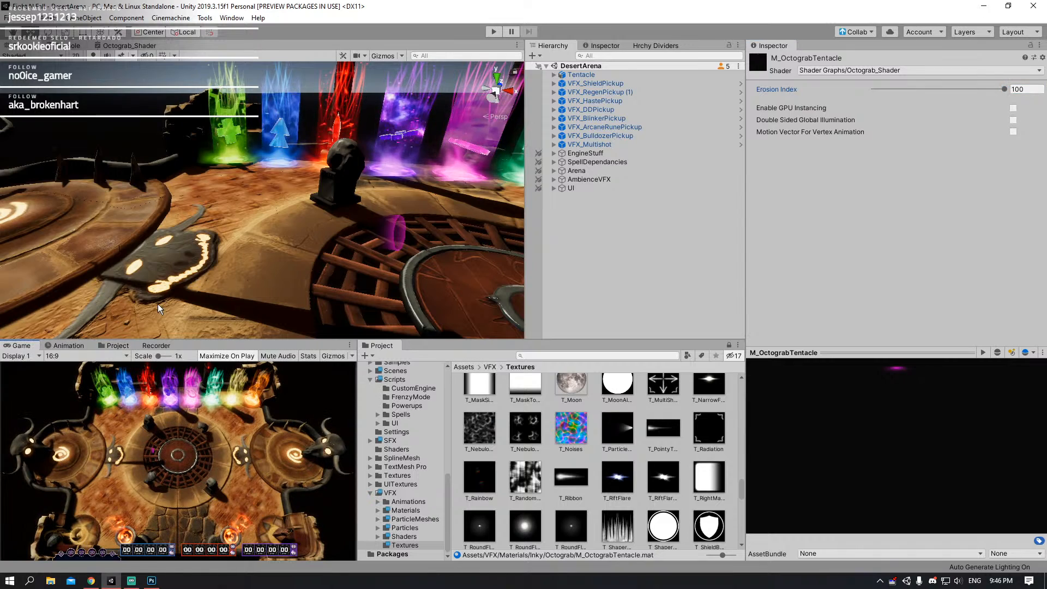
alt+drag(331, 192, 491, 235)
drag(1003, 89, 899, 144)
drag(731, 152, 1026, 134)
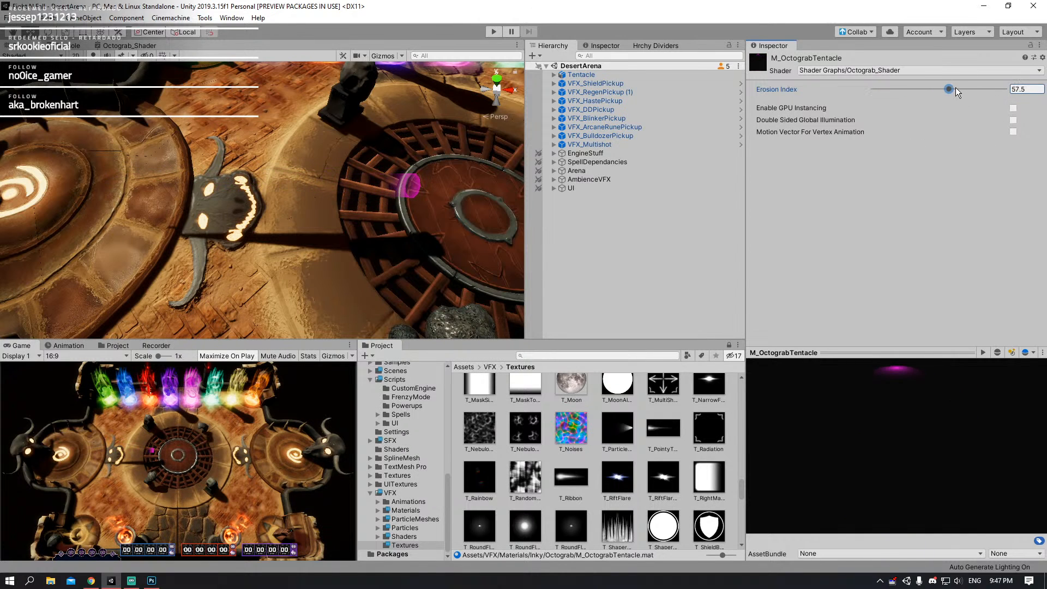
mouse_move(956, 89)
mouse_down()
mouse_move(1016, 90)
mouse_move(717, 106)
mouse_move(1046, 100)
mouse_move(791, 96)
mouse_move(1036, 95)
mouse_move(791, 95)
mouse_move(946, 90)
mouse_up()
drag(1000, 108, 938, 102)
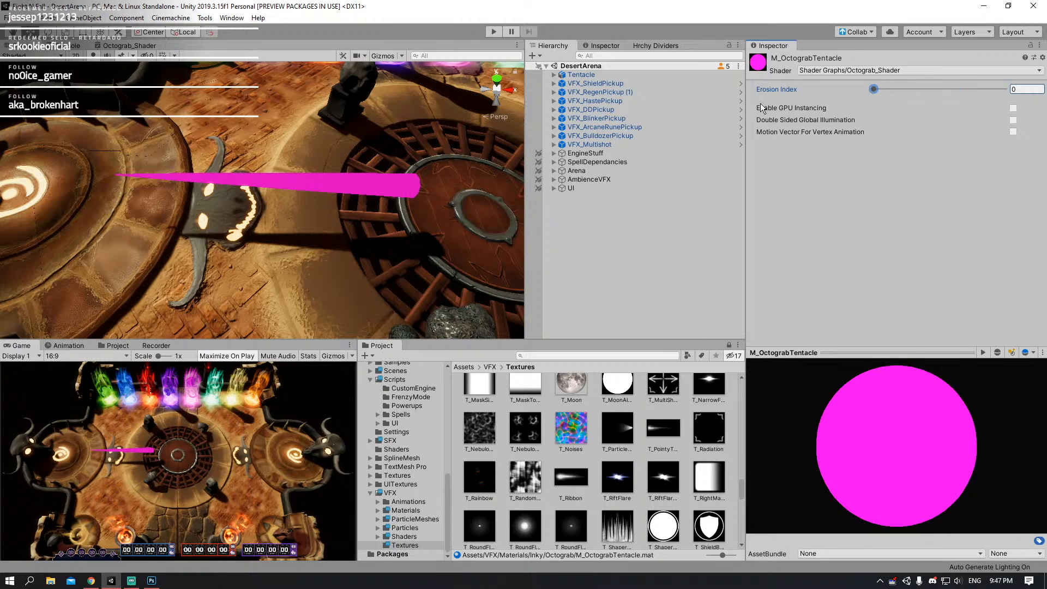
- Show the Octograb_Shader graph maximized without the Main Preview, expand the Unlit Master's unused ports and move the node farther from Power
drag(762, 108, 827, 108)
click(136, 47)
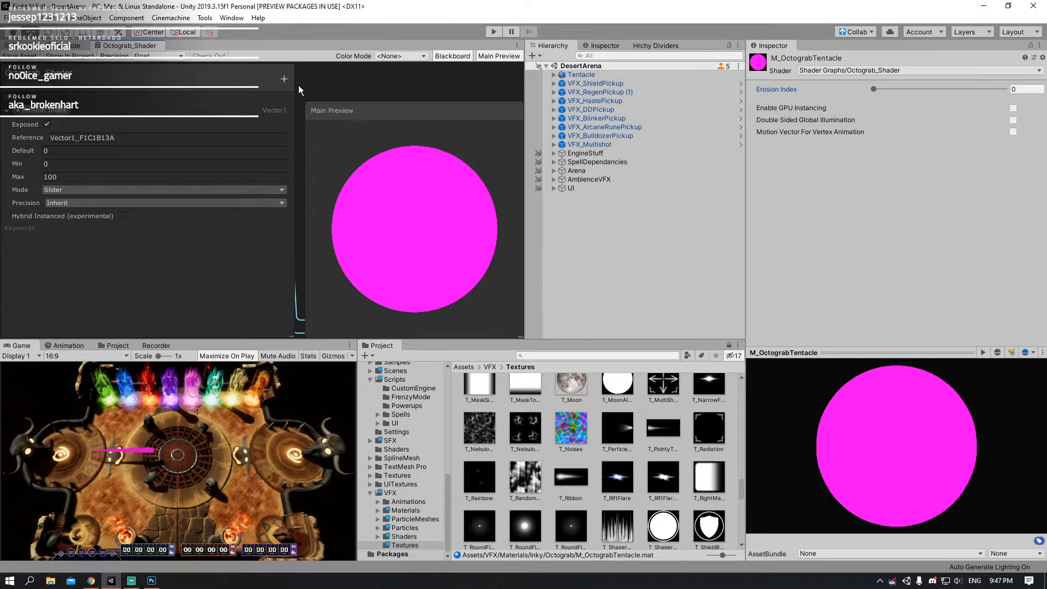
key(space)
click(482, 58)
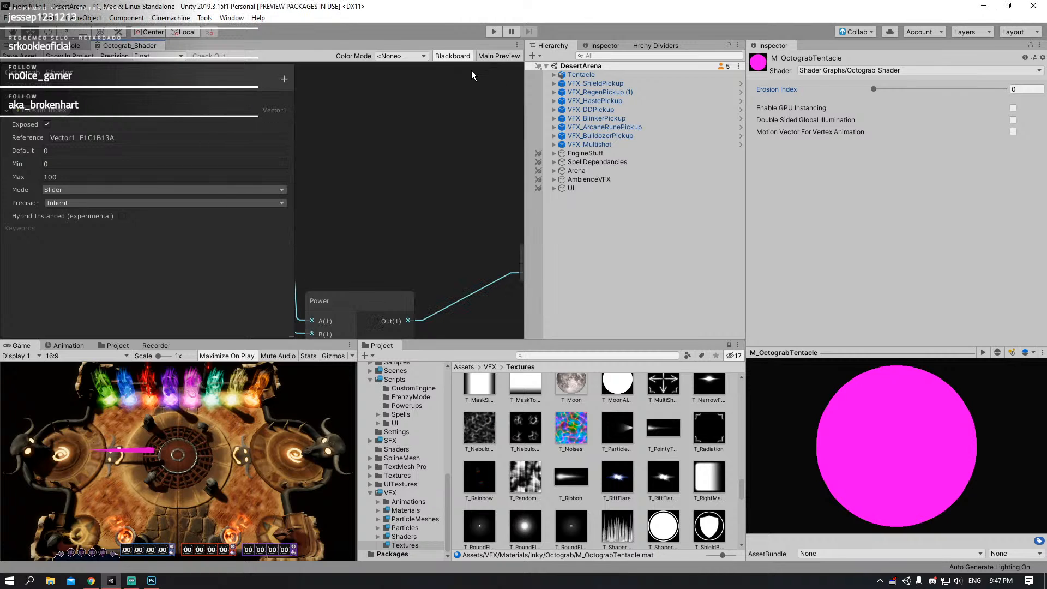
key(shift+space)
click(795, 252)
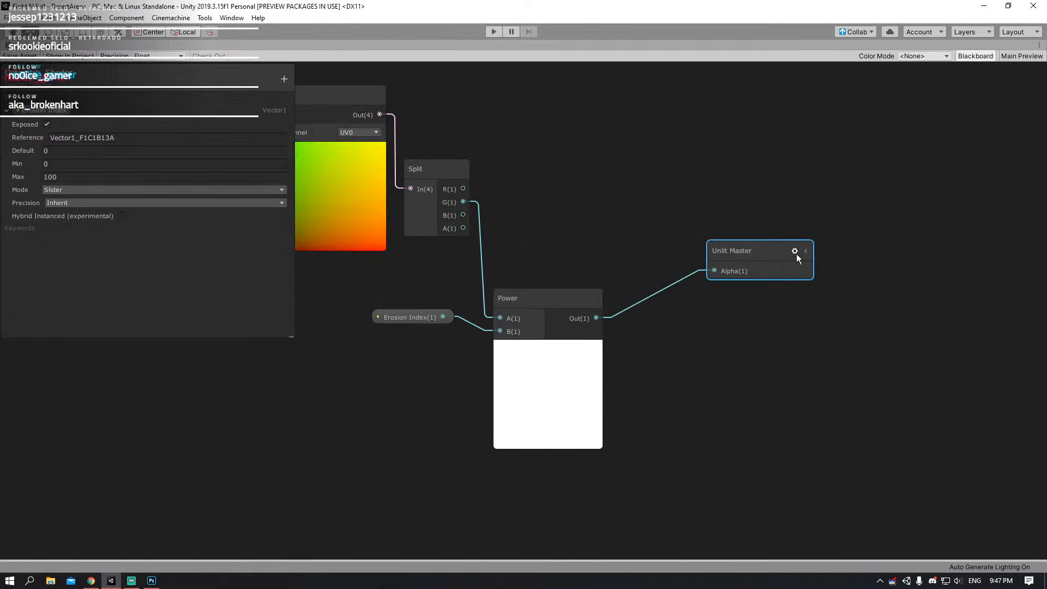
click(805, 251)
drag(747, 249, 885, 160)
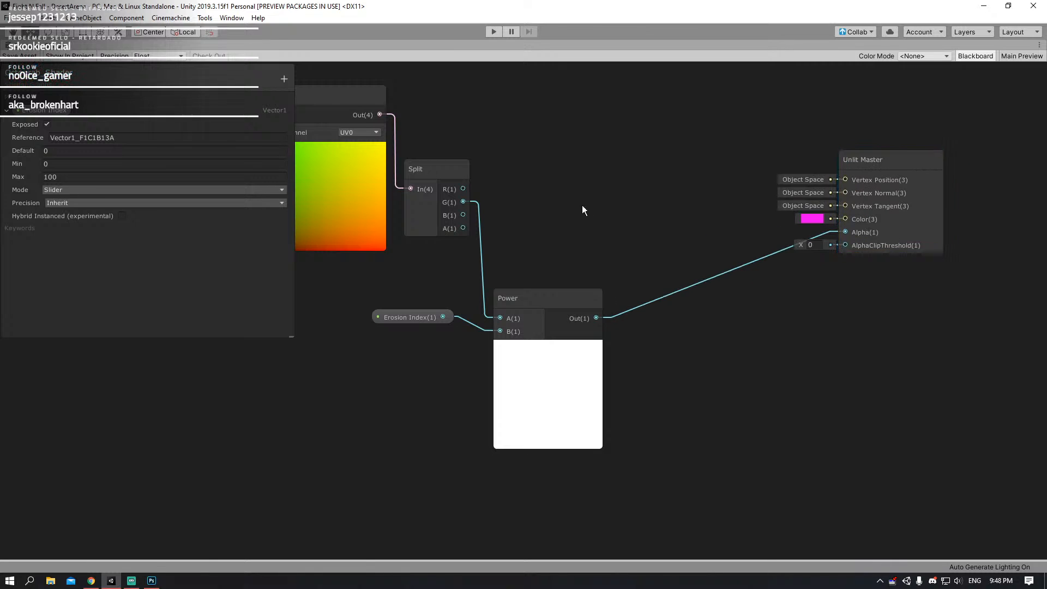
- Move the Power node and its Erosion Index input beside the Unlit Master, clearing space after the UV Split
middle_drag(461, 177, 598, 196)
drag(581, 339, 581, 337)
drag(545, 332, 905, 317)
click(777, 277)
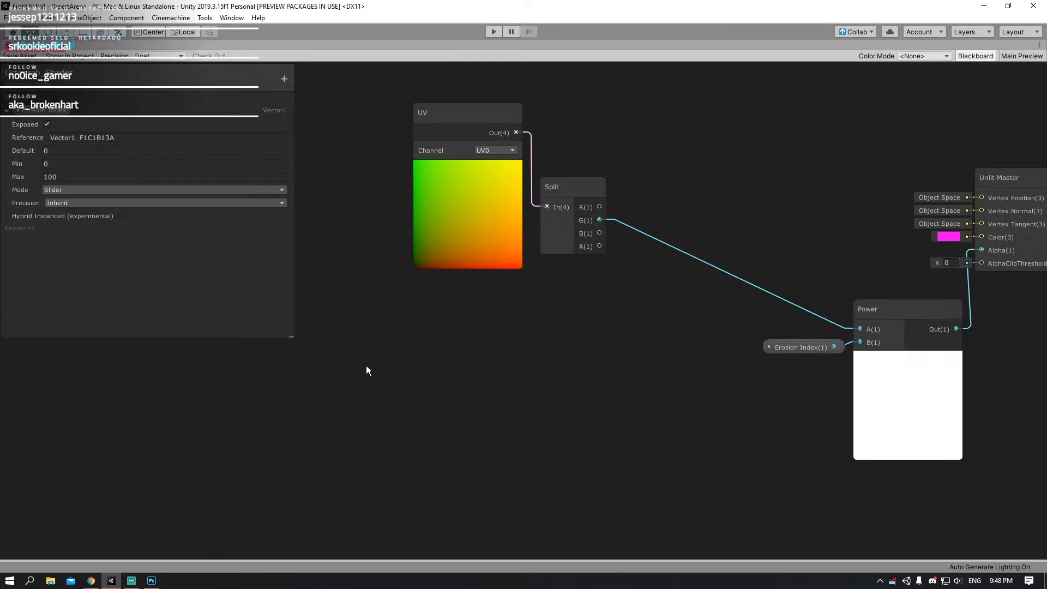
- Add a Vertex Color node below the UV node
key(space)
click(312, 350)
key(space)
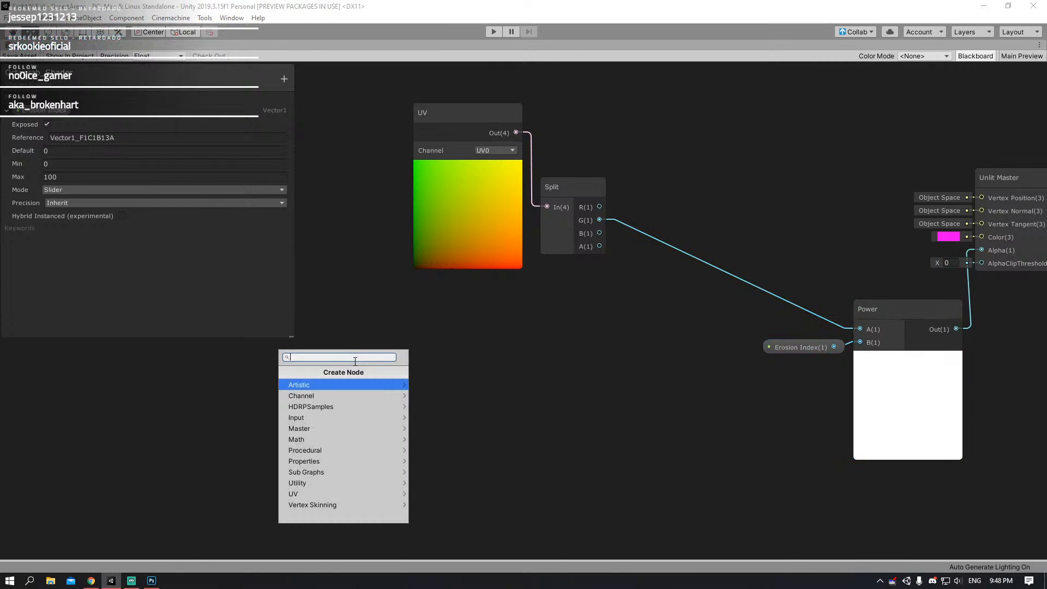
click(372, 338)
key(space)
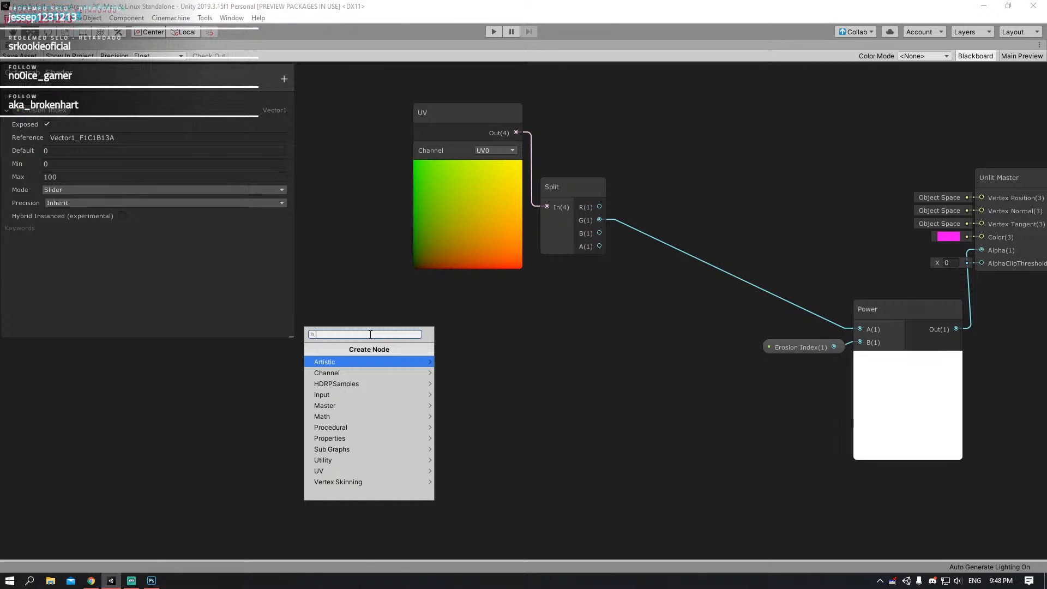
text(inde)
key(BackSpace)
key(BackSpace)
key(BackSpace)
key(BackSpace)
text(color)
key(ctrl+a)
key(BackSpace)
text(vertex color)
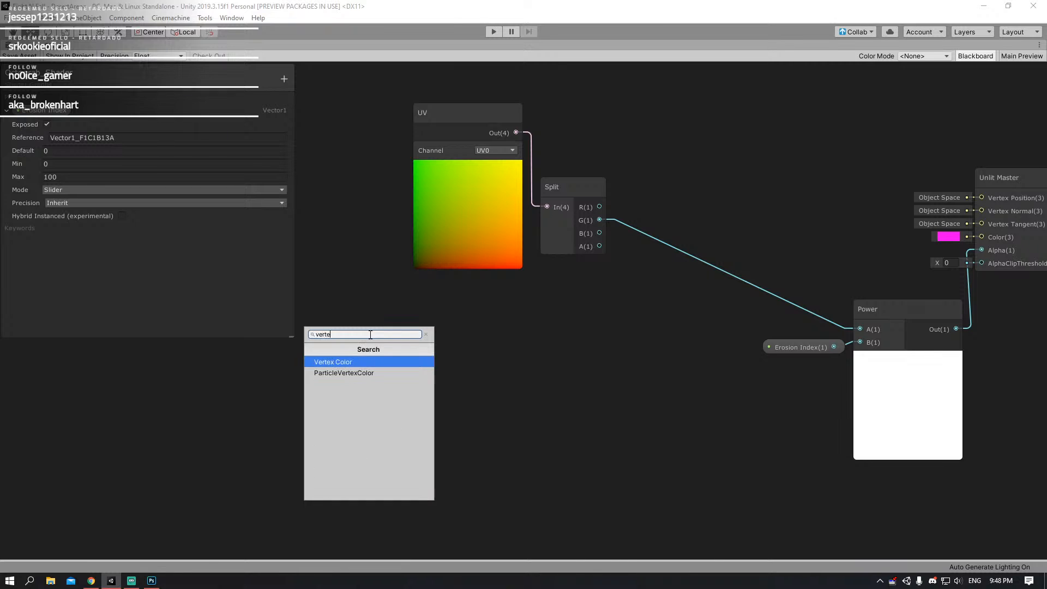
key(Return)
- Feed the Vertex Color output into a Split node and its A channel into a Clamp node
drag(474, 376, 511, 349)
text(split)
key(Return)
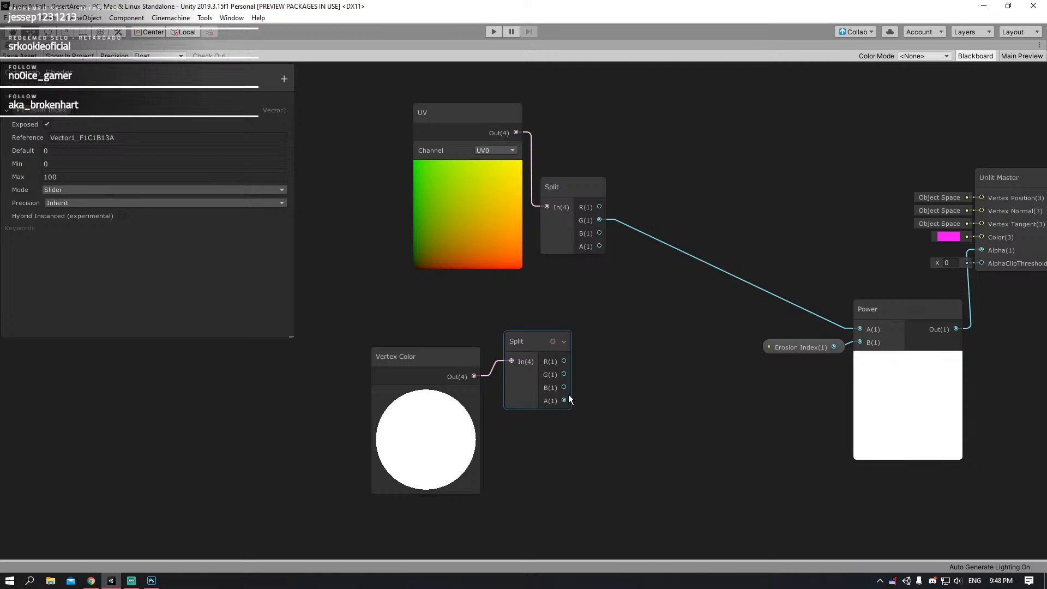
drag(569, 403, 623, 402)
text(clamp)
key(Return)
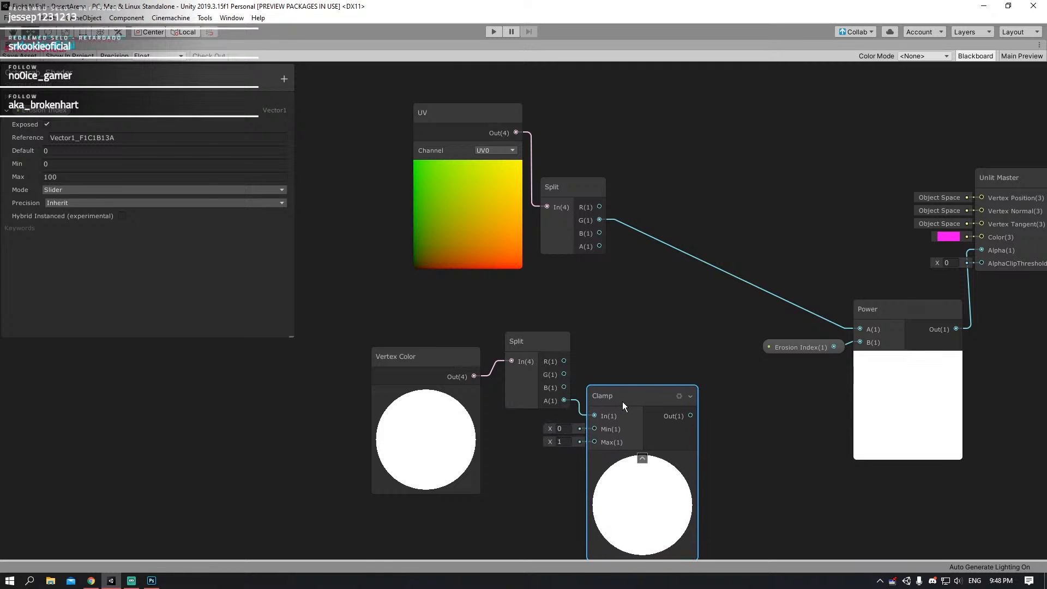
- Delete the Vertex Color node with its connected Split and Clamp nodes
middle_drag(615, 344, 489, 311)
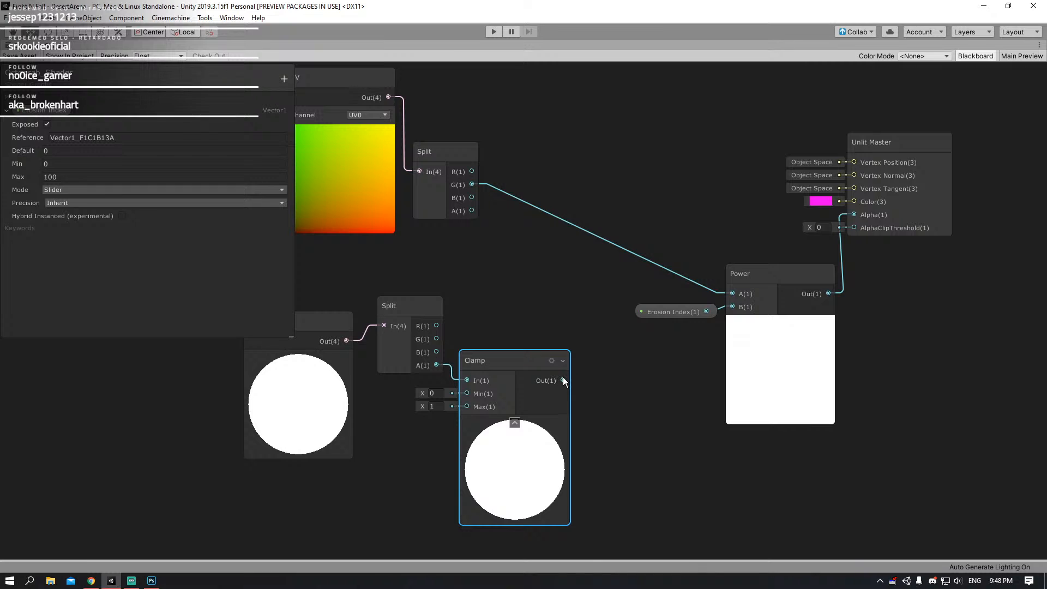
click(552, 300)
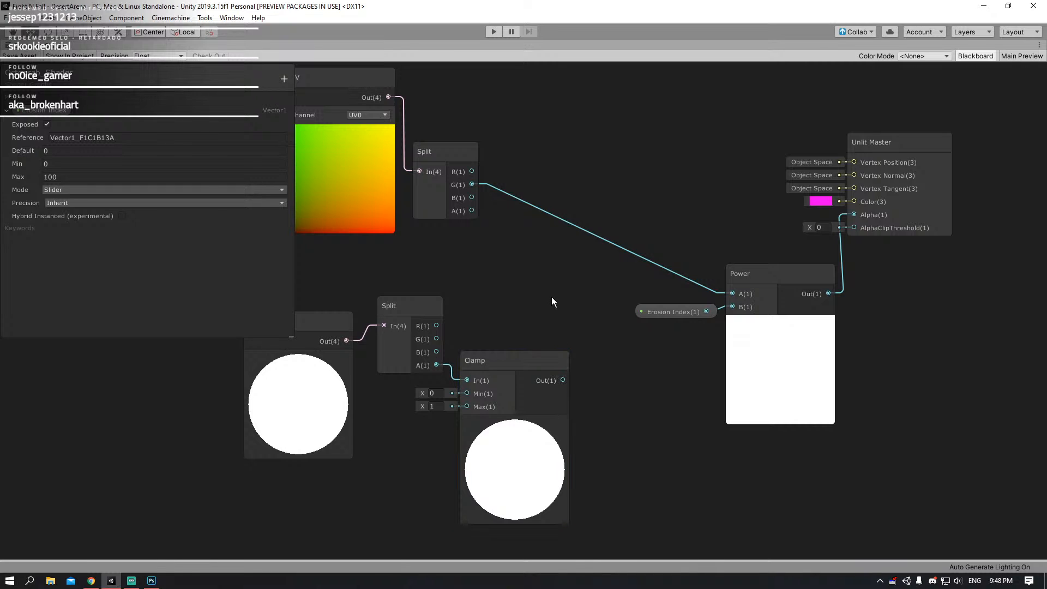
drag(311, 472, 312, 468)
key(Delete)
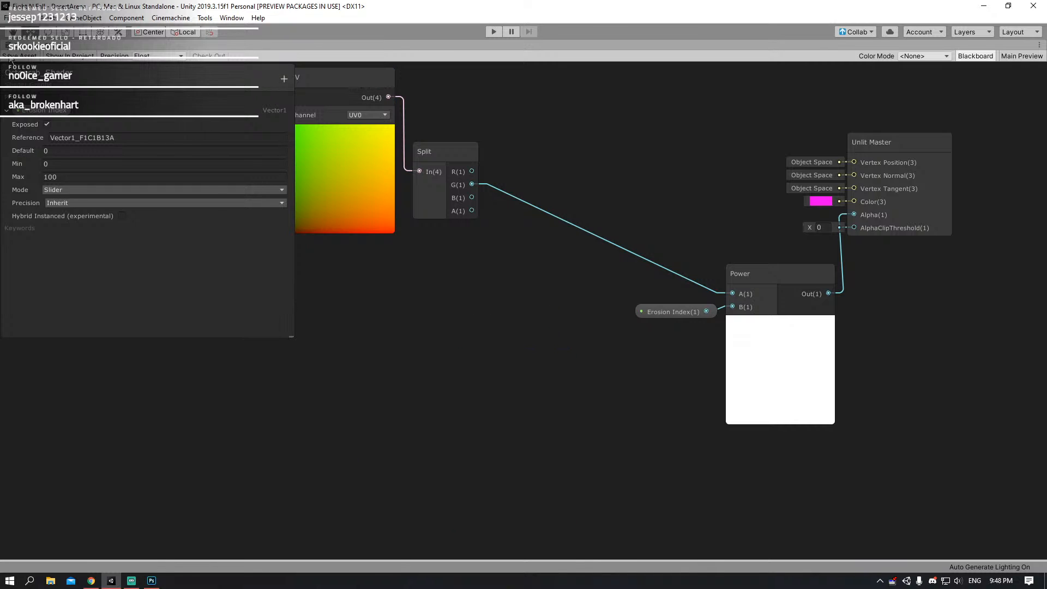
- Restore the normal layout, show the scene and check the tentacle material's Erosion Index at 0
key(shift+space)
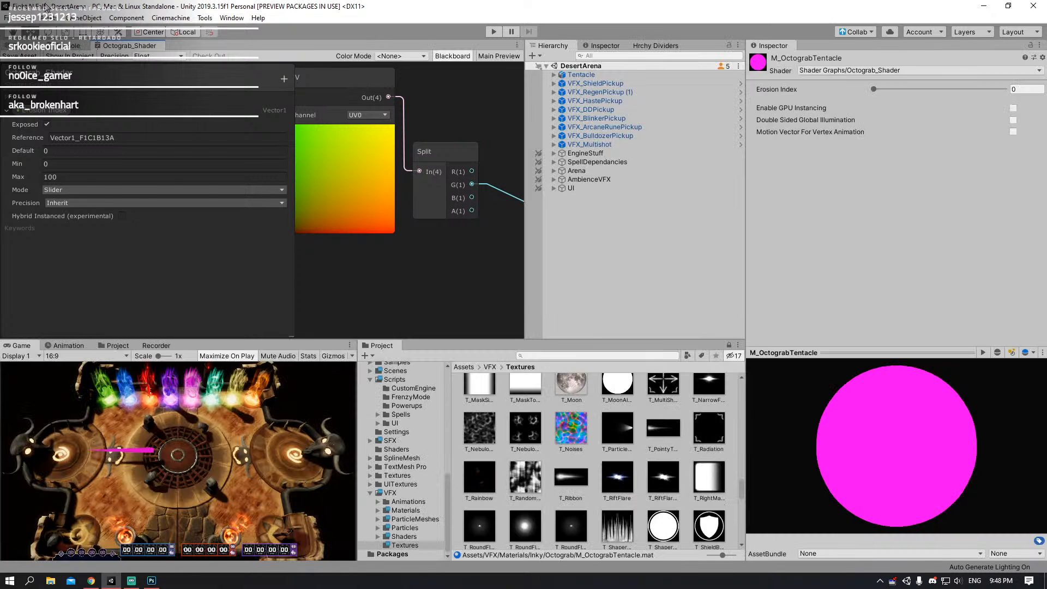
click(16, 48)
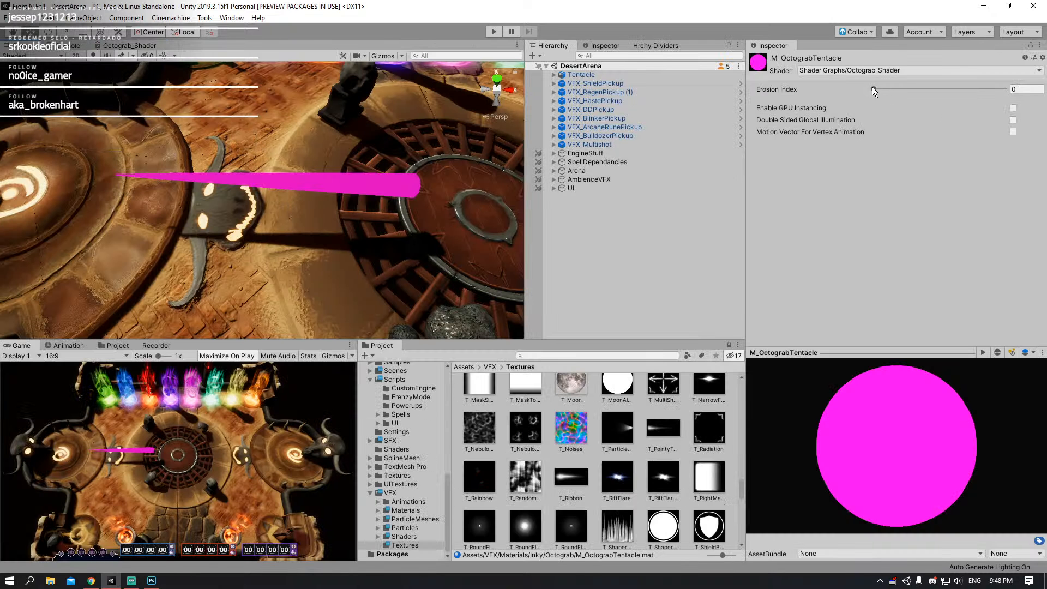
drag(873, 89, 814, 100)
- In the maximized Octograb_Shader graph, set the Unlit Master's Color to black (000000) and save the shader asset
click(156, 48)
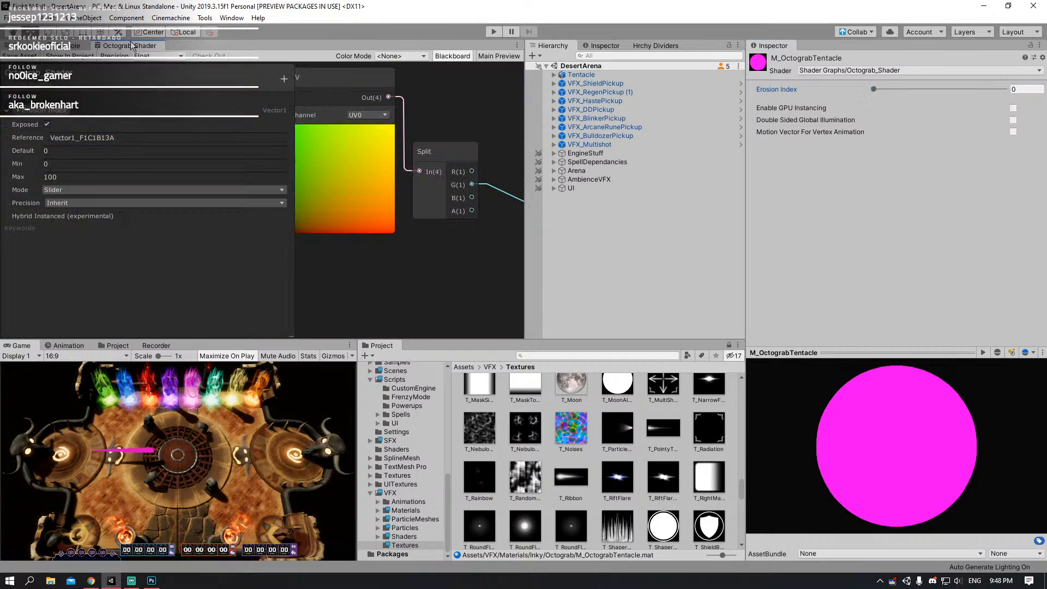
key(shift+space)
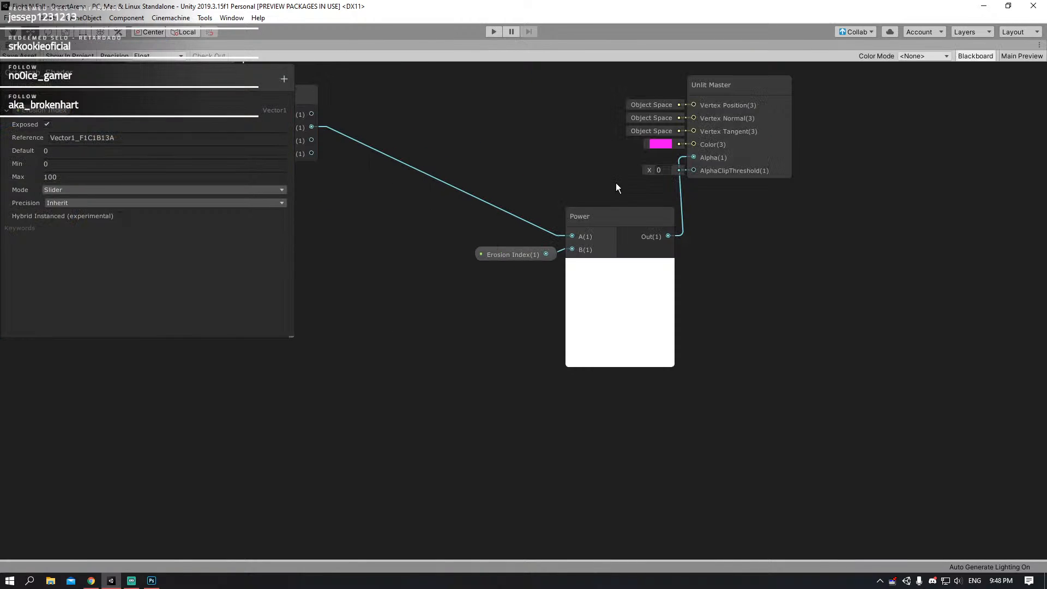
drag(673, 145, 669, 145)
click(664, 146)
drag(781, 259, 777, 213)
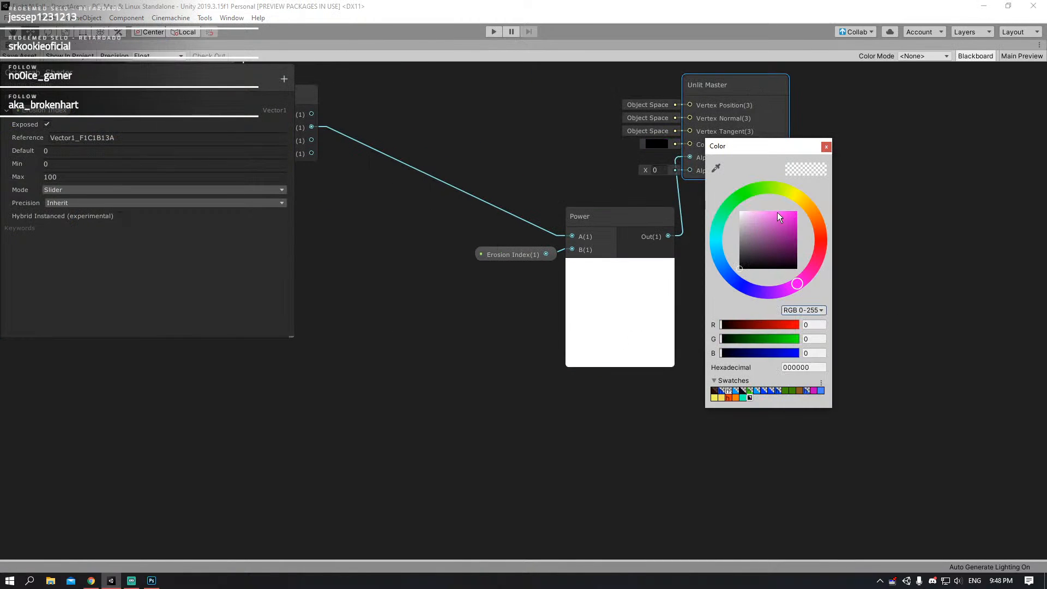
click(826, 146)
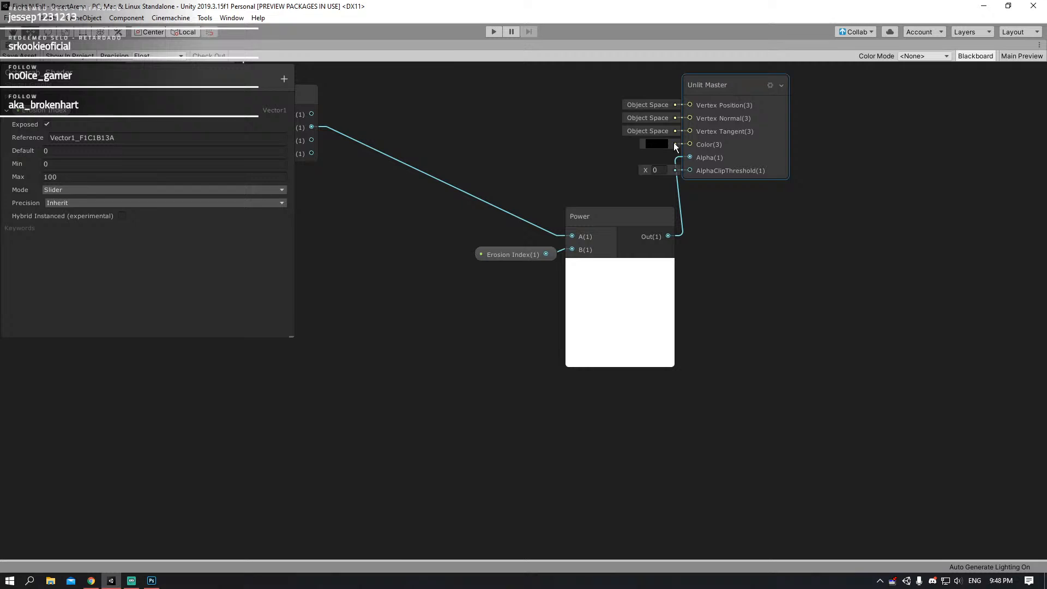
click(19, 55)
- Restore the layout with the Scene view and sweep the tentacle material's Erosion Index to 100 and back to 0
key(shift+space)
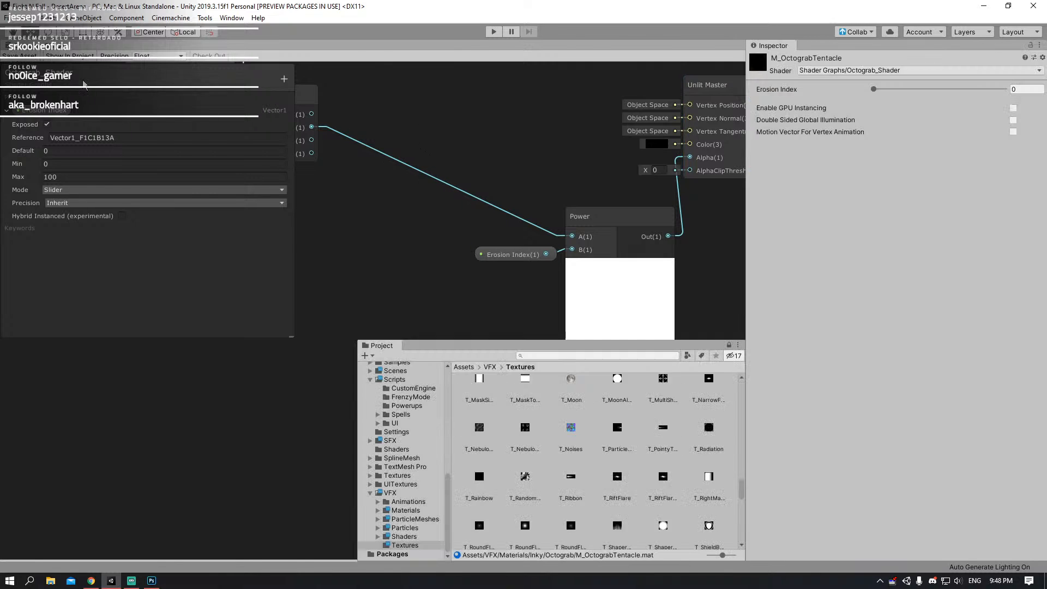
click(13, 46)
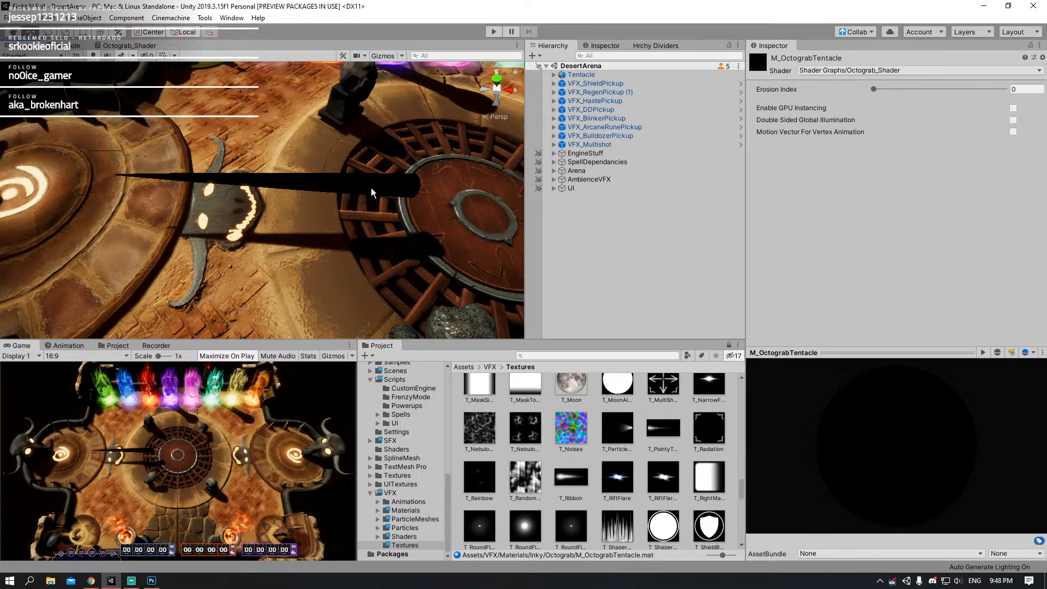
drag(872, 88, 1046, 81)
drag(877, 89, 1013, 95)
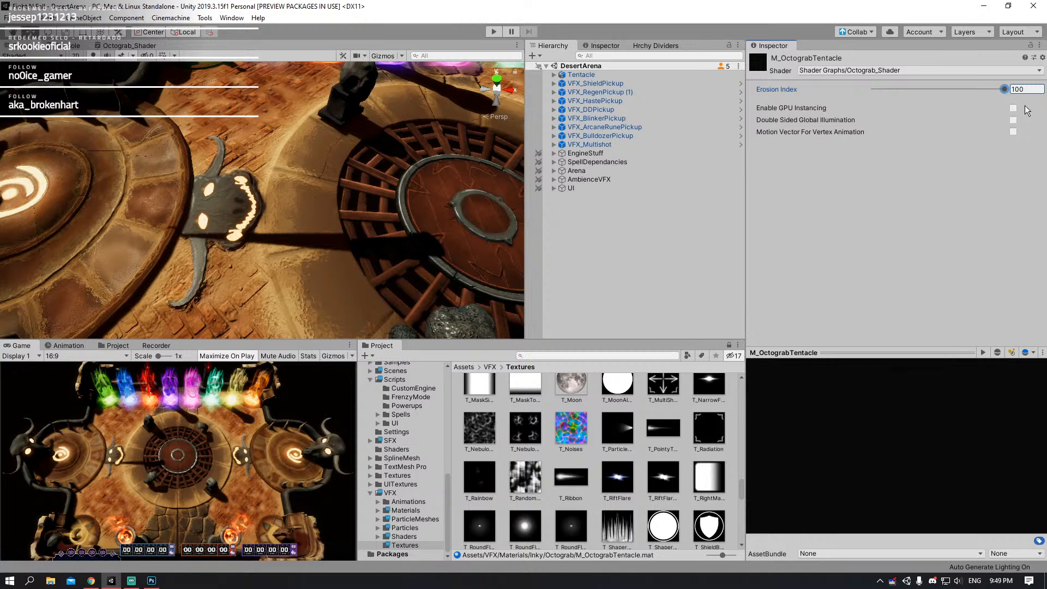
drag(950, 126, 691, 145)
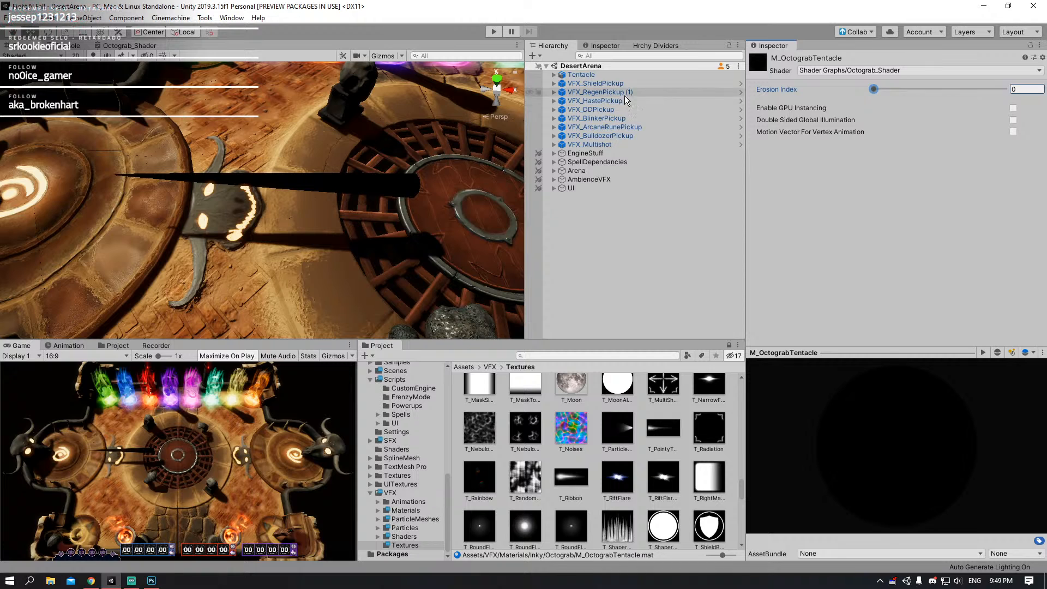
- Select the Tentacle object, expand its Animator, open the TentacleAvatar source and close the external viewer
click(610, 75)
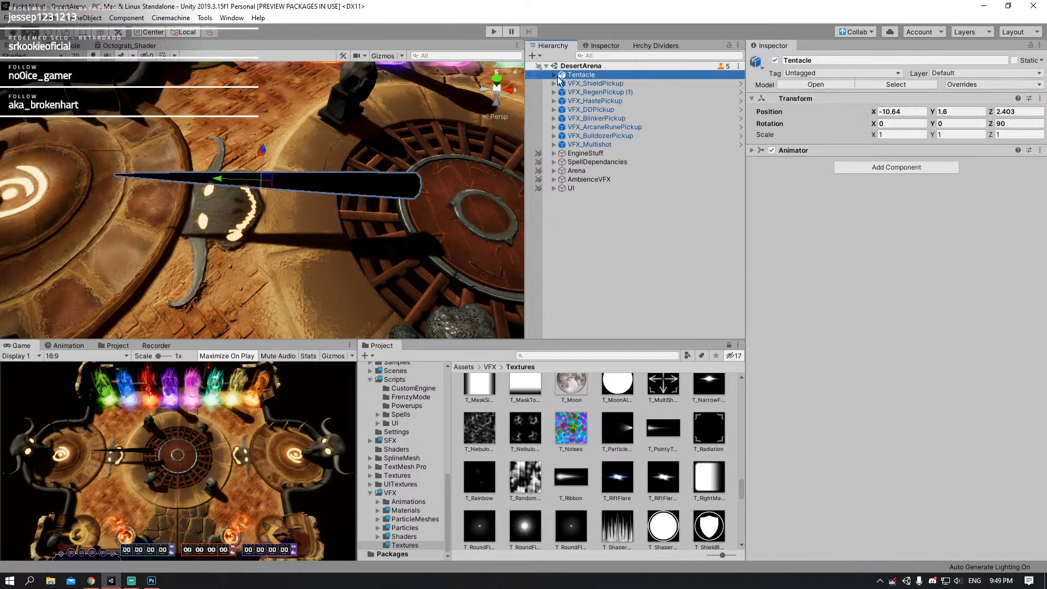
click(752, 150)
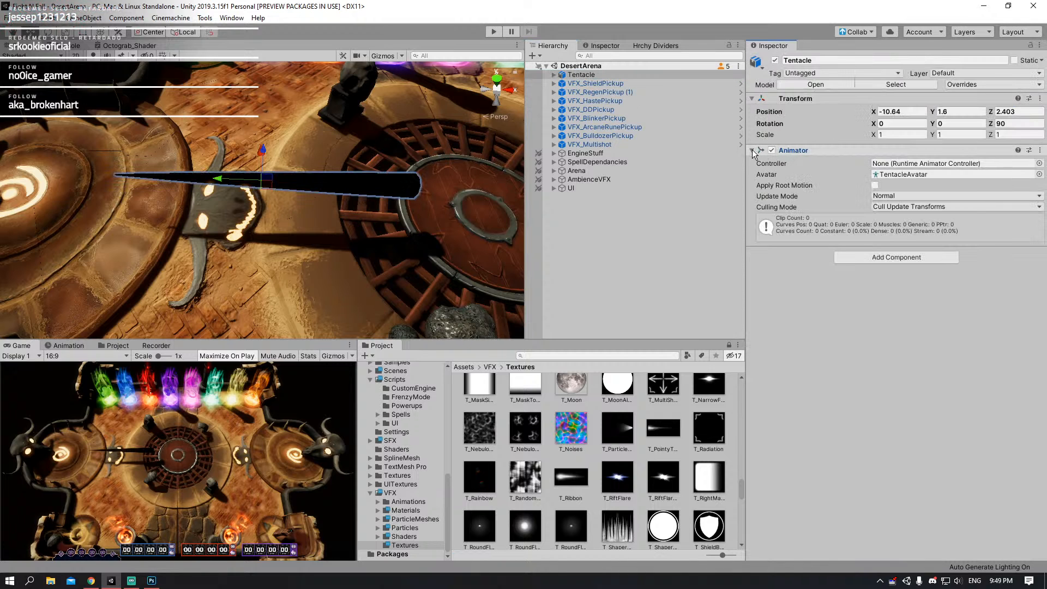
double_click(898, 173)
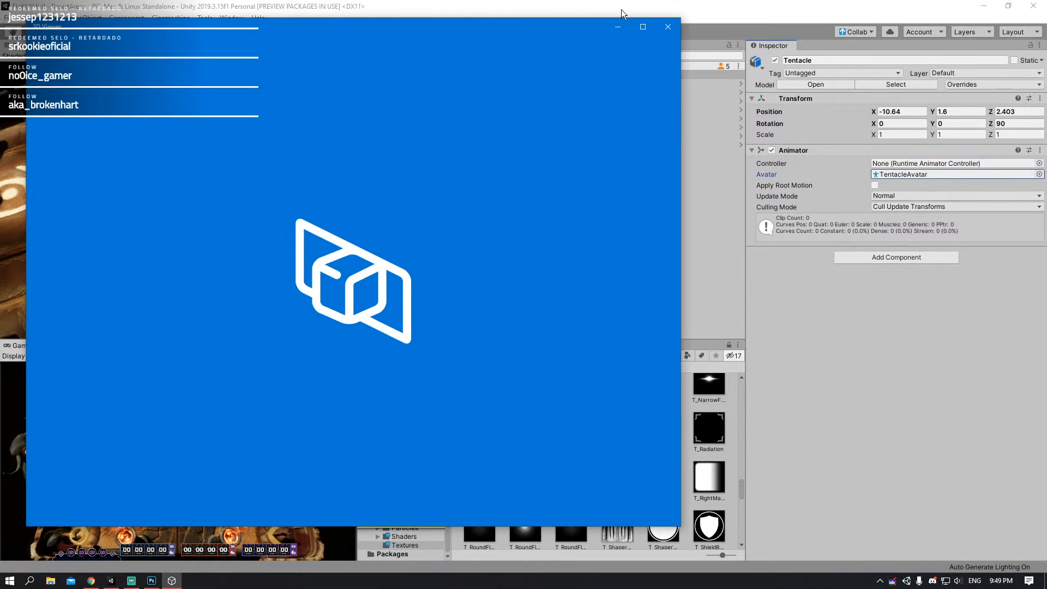
click(671, 29)
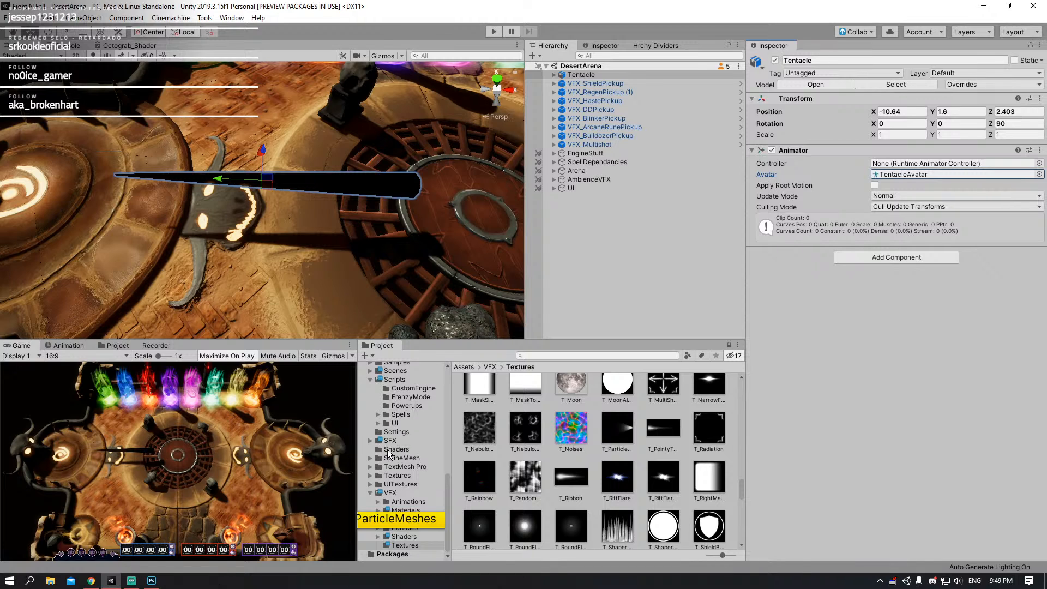
- Check the YouTube Studio stream dashboard in Chrome and the Discord window, and return to Unity
click(89, 581)
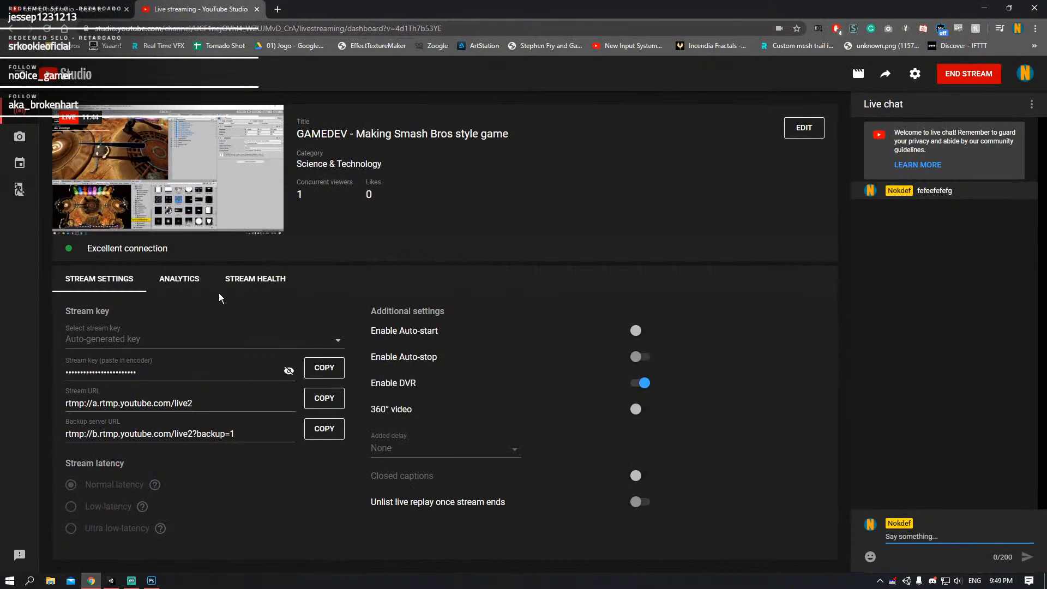
click(91, 580)
click(932, 581)
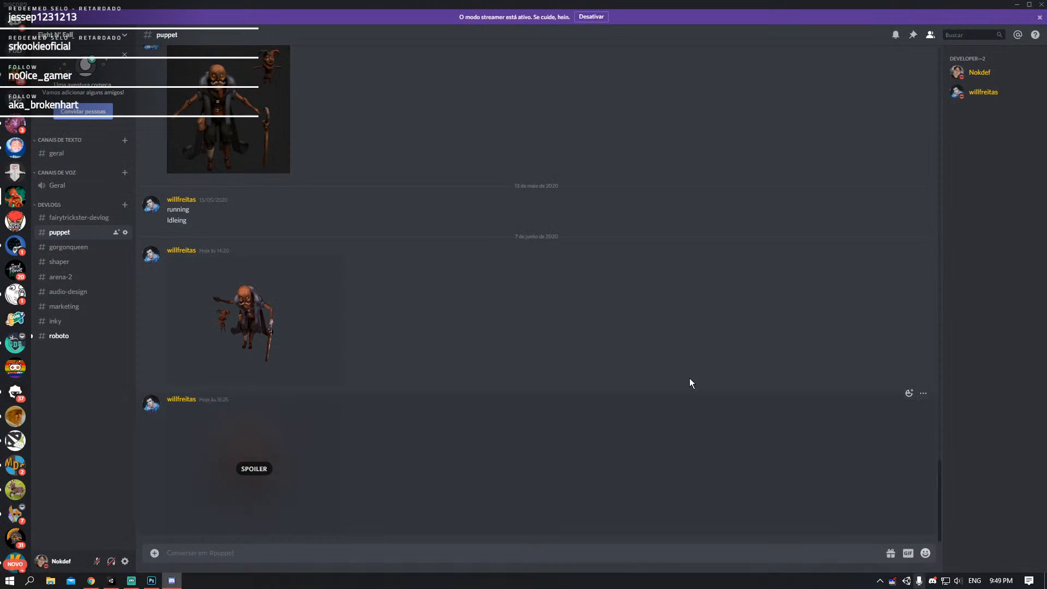
click(15, 20)
click(1042, 4)
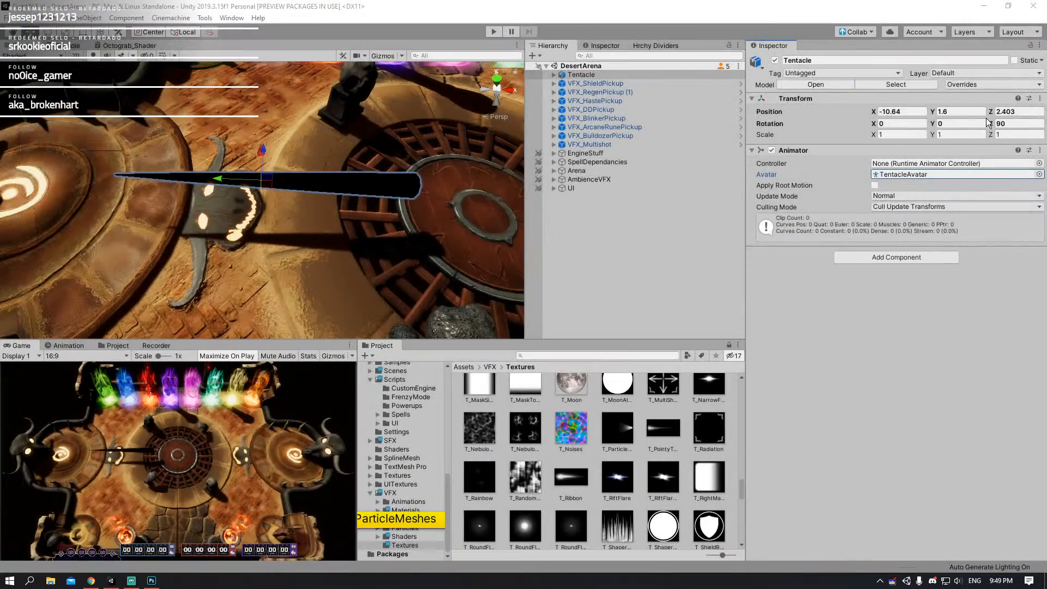
click(111, 581)
click(111, 580)
click(111, 580)
click(111, 581)
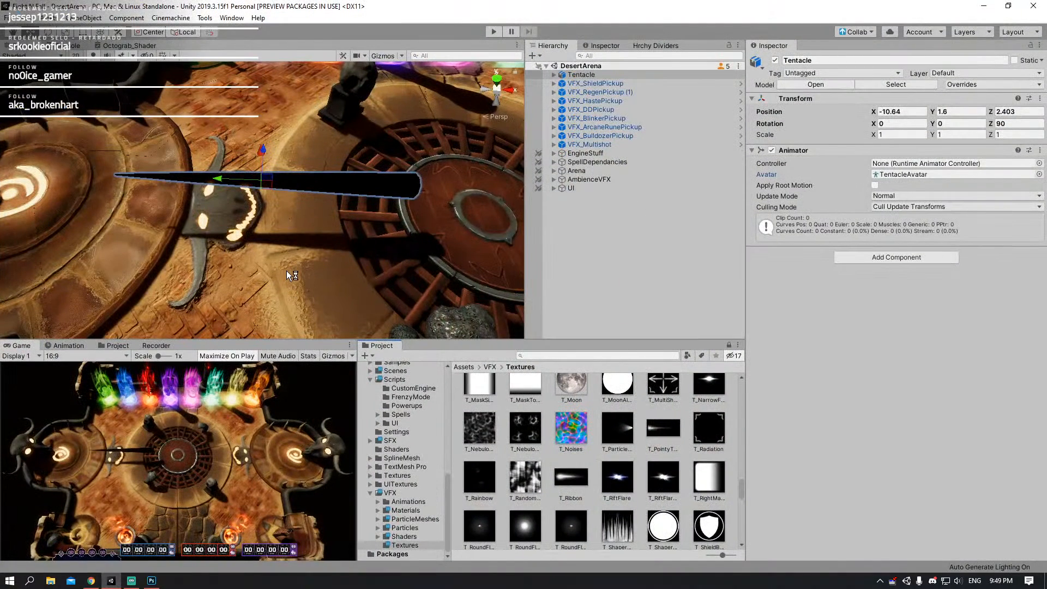
- Open Task Manager to examine the running processes' load, and bring Unity back to the front
key(ctrl+shift+Escape)
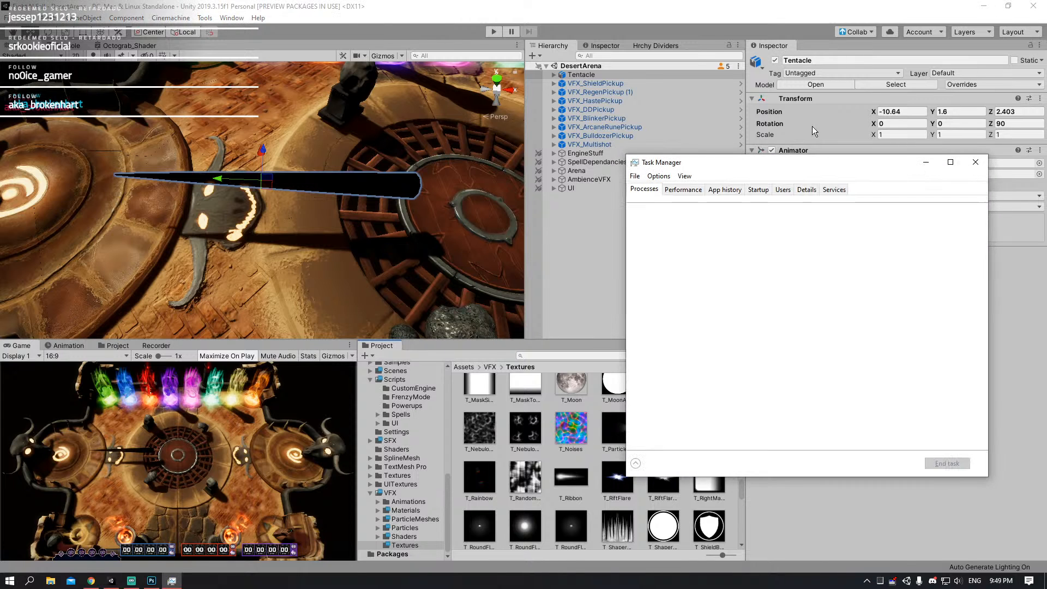
drag(752, 163, 452, 110)
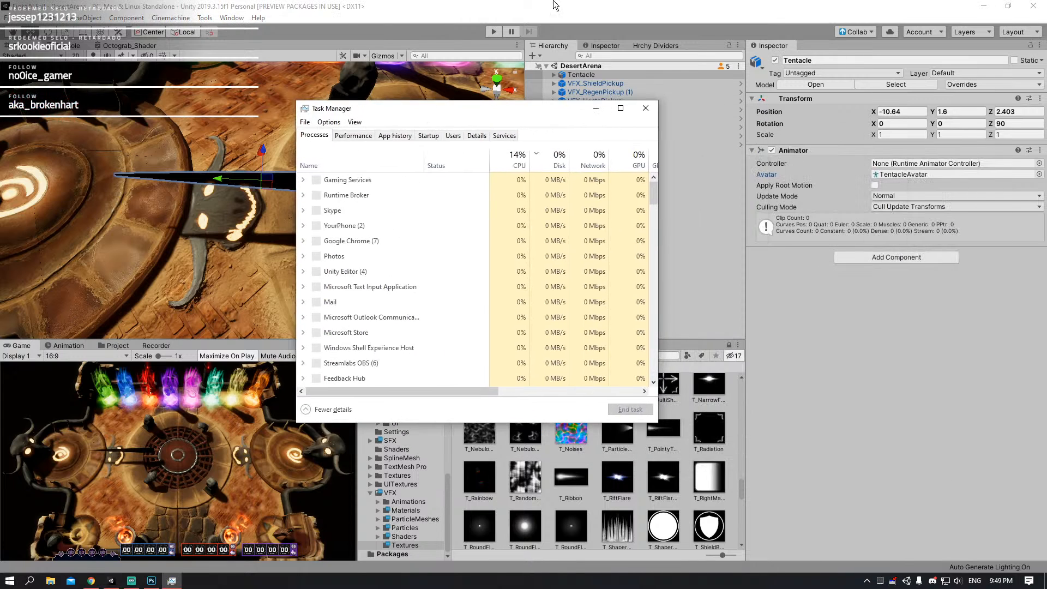
click(626, 106)
click(978, 9)
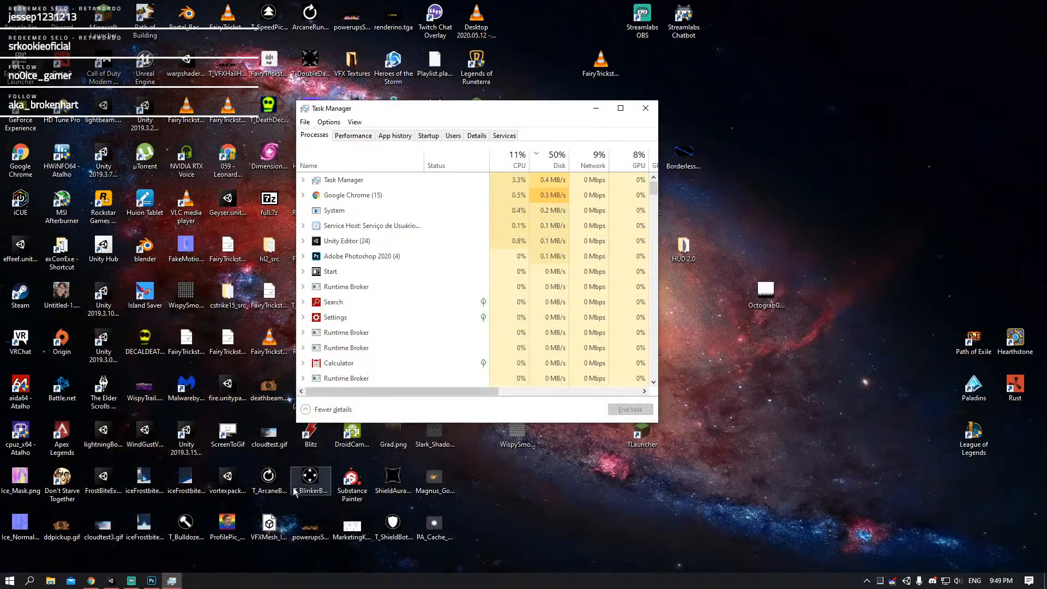
click(111, 581)
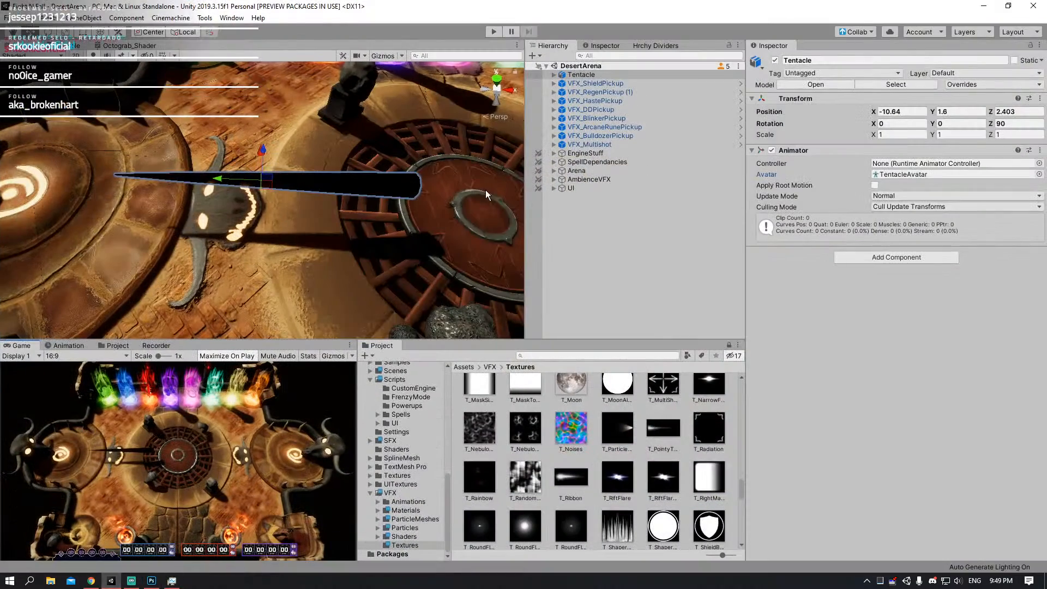
- End the Unity Editor process in Task Manager and relaunch the Fight N Fall project from Unity Hub
click(172, 581)
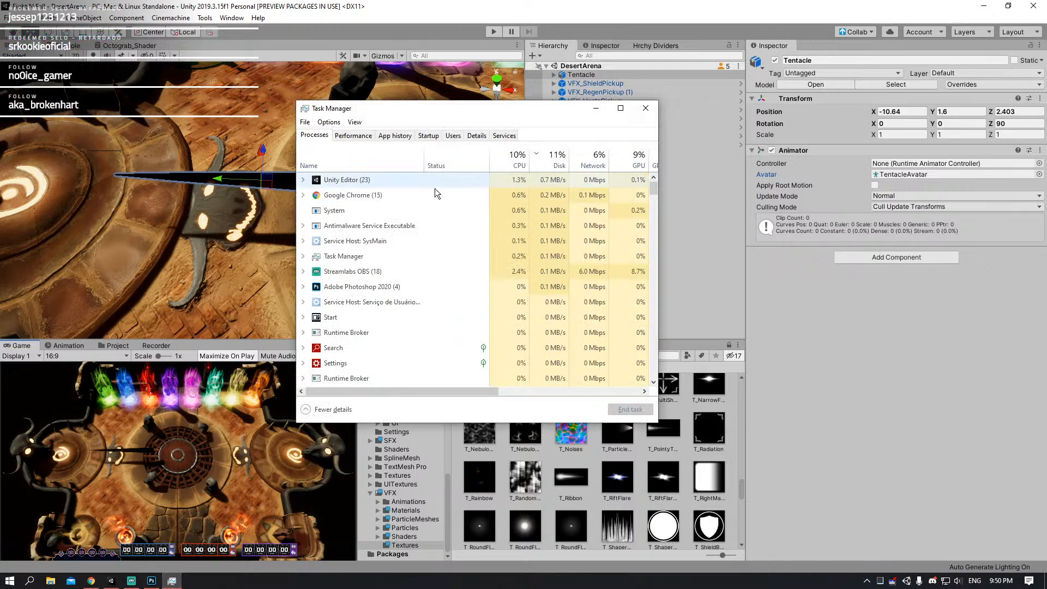
click(364, 181)
key(Delete)
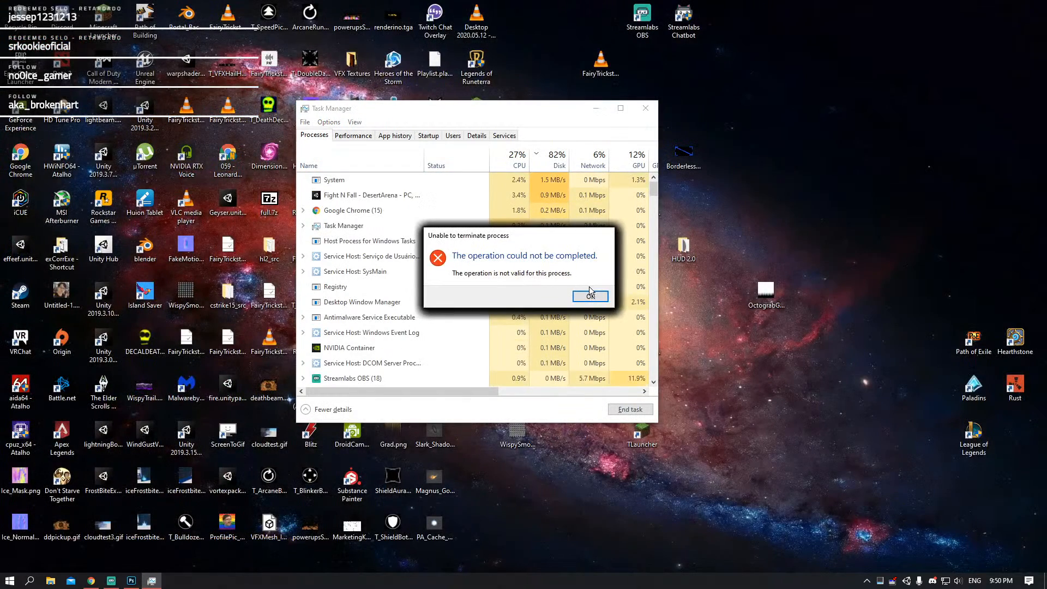
click(593, 300)
click(593, 300)
click(594, 300)
click(594, 300)
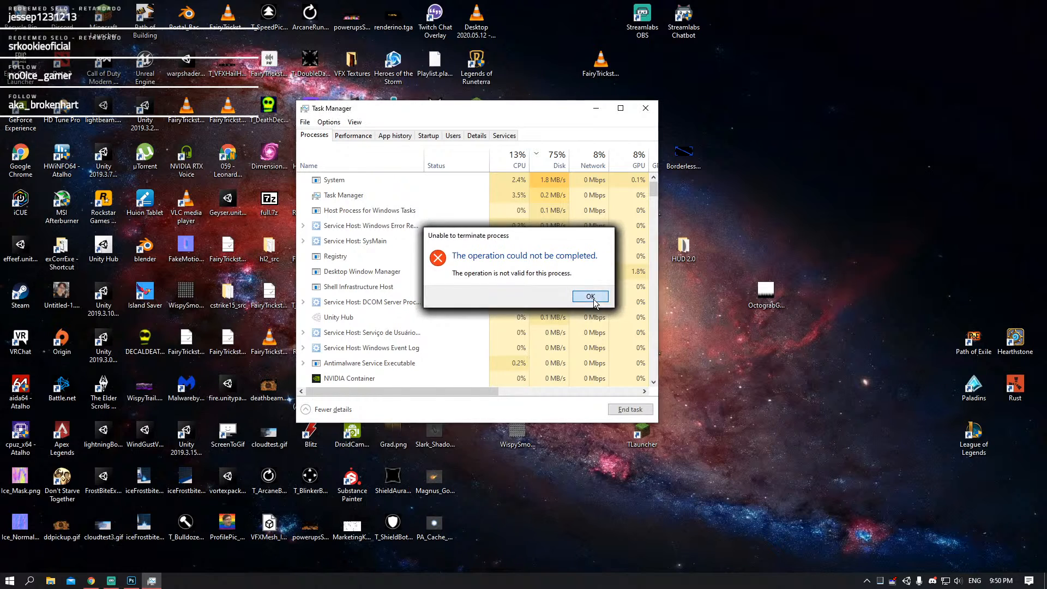
click(593, 300)
click(594, 299)
click(590, 296)
click(589, 296)
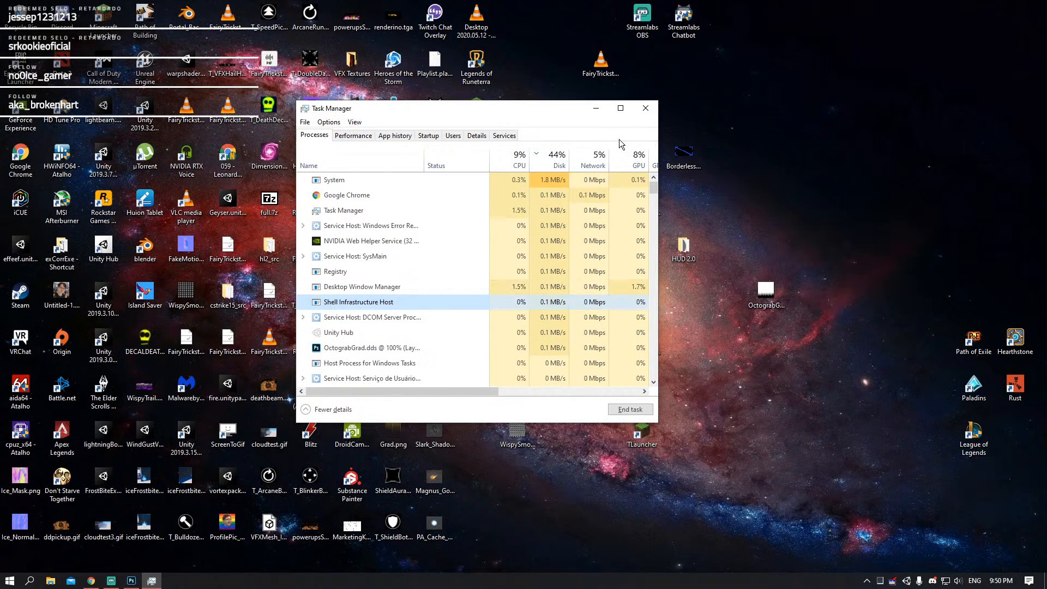
right_click(908, 580)
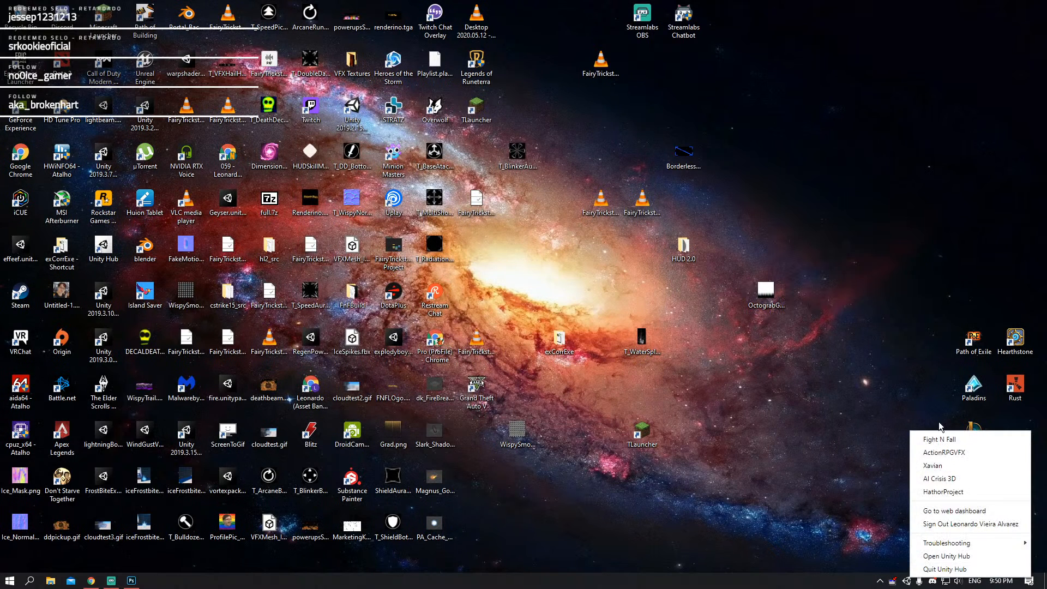
click(932, 440)
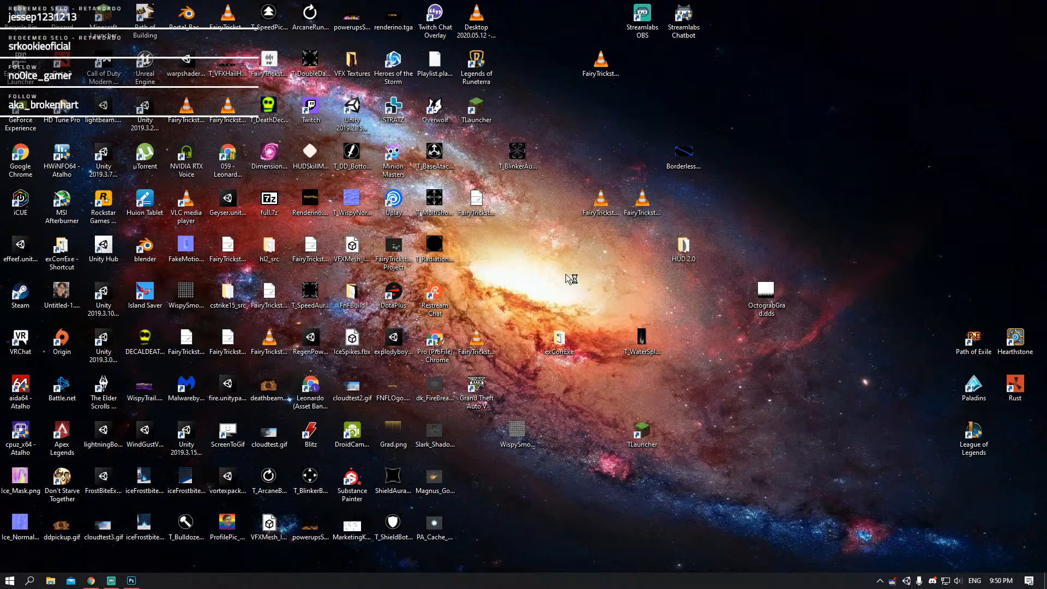
drag(565, 273, 669, 365)
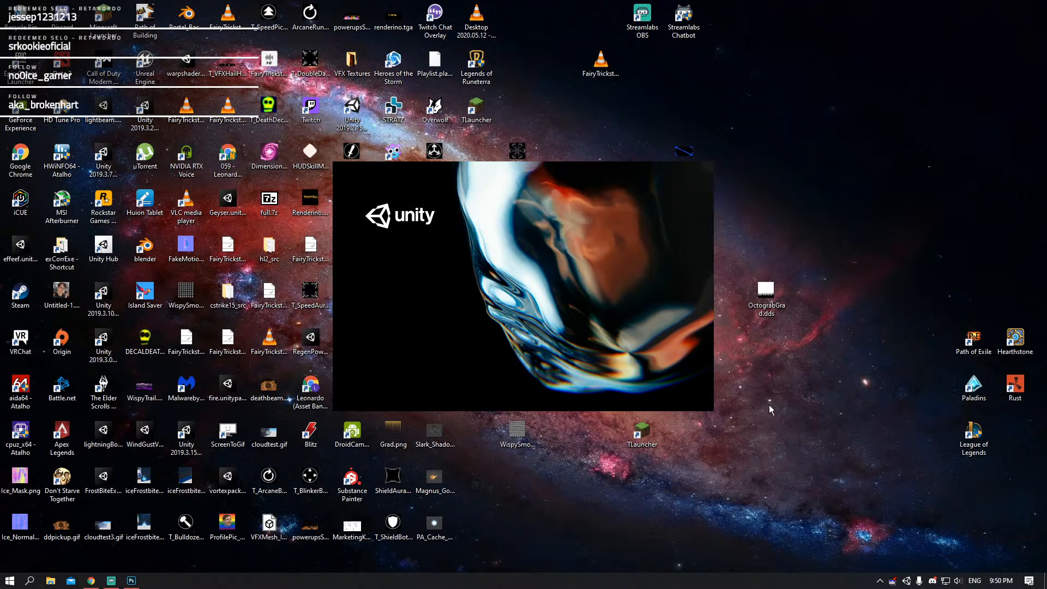
mouse_move(784, 409)
mouse_down()
mouse_move(770, 195)
mouse_move(769, 399)
mouse_up()
drag(836, 210, 745, 385)
drag(829, 250, 732, 375)
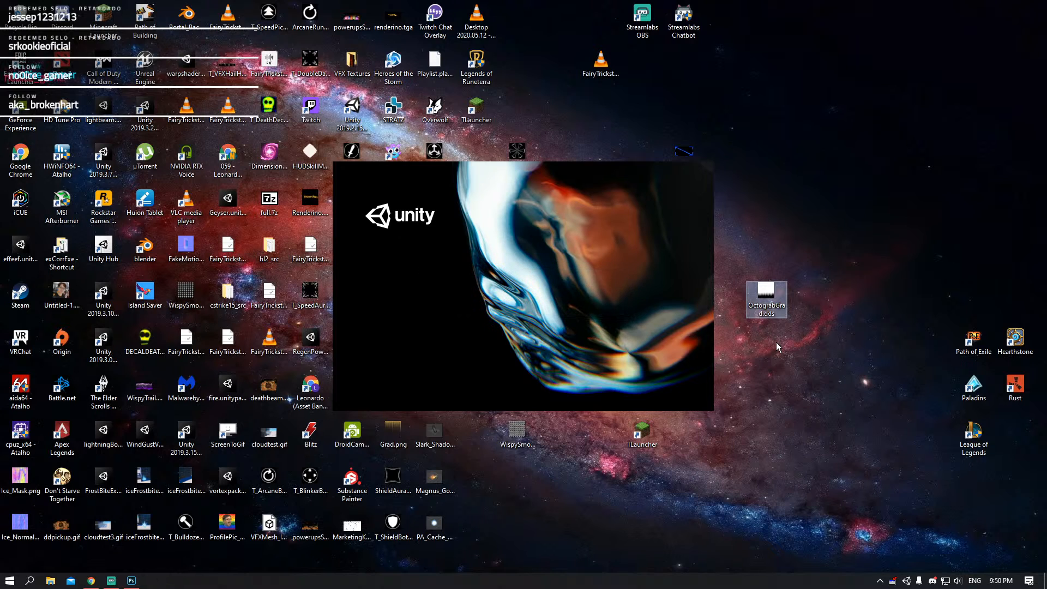
drag(772, 344, 890, 223)
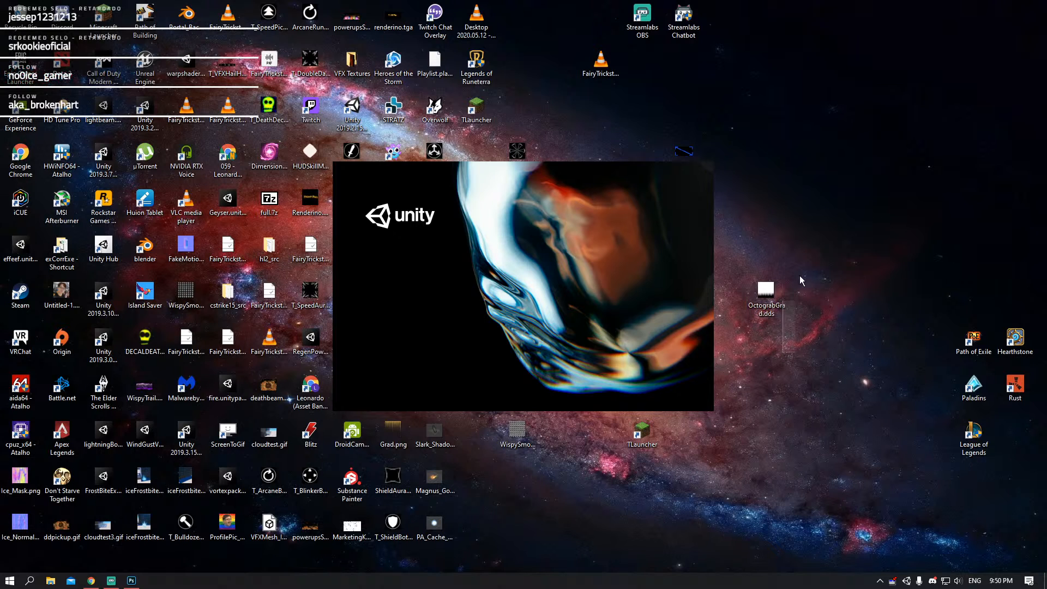
drag(807, 226, 862, 273)
drag(863, 273, 813, 245)
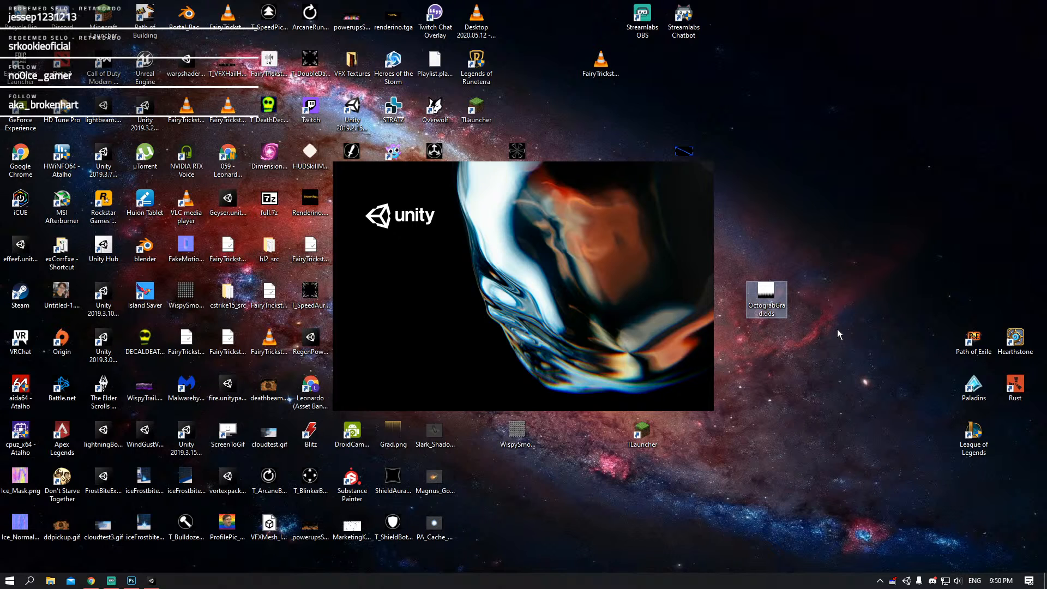
click(811, 342)
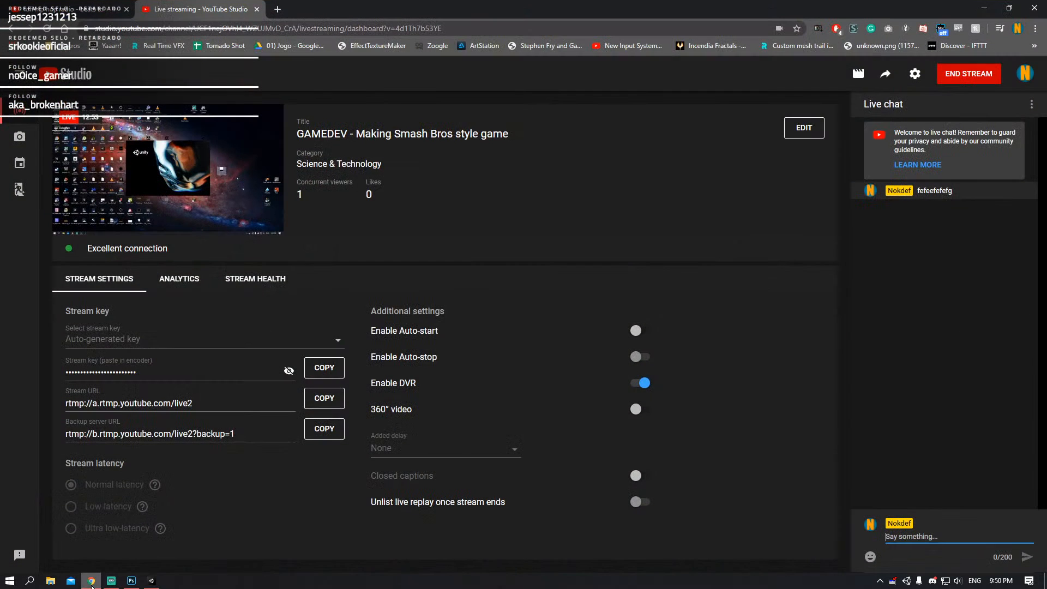
- Switch to Chrome to check the YouTube Studio dashboard and the stream's edit details, closing them without changes
click(91, 580)
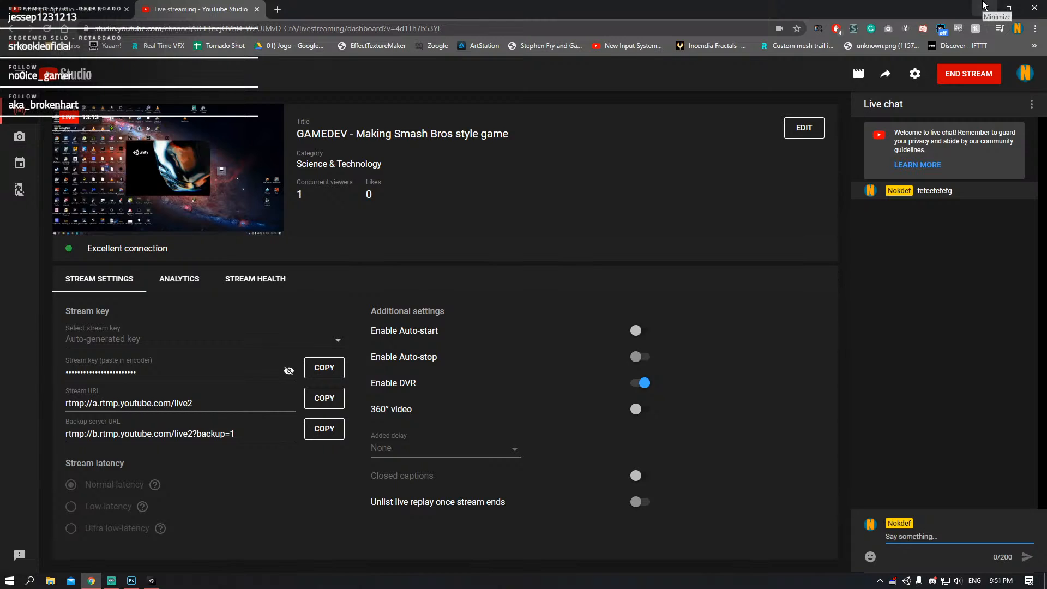
click(984, 6)
drag(419, 418, 308, 479)
click(91, 580)
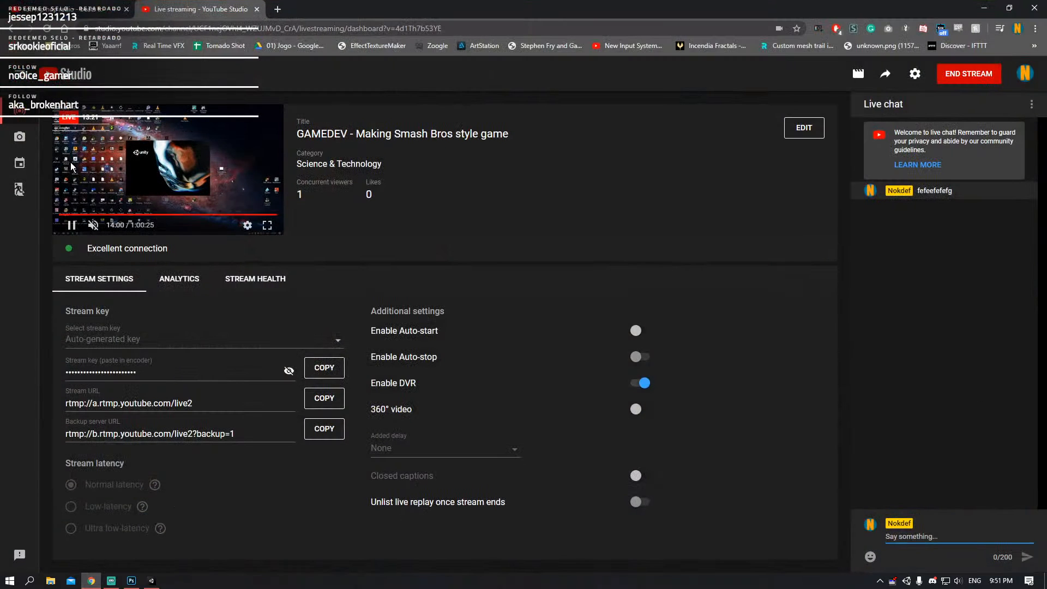
click(801, 128)
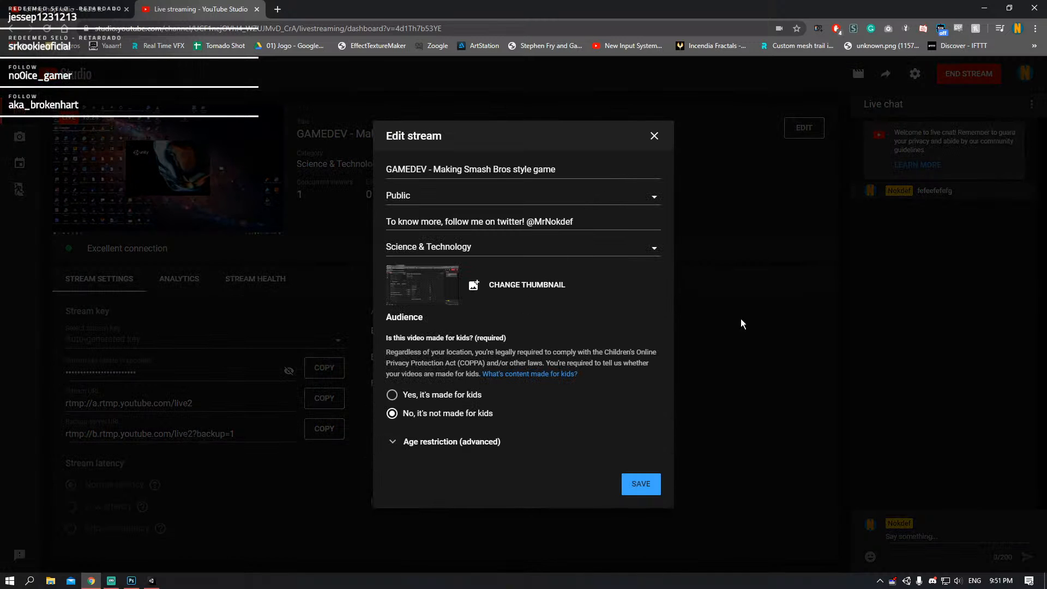
click(654, 137)
- Open the live stream GAMEDEV - Making Smash Bros style game from the channel's videos, examine its page and minimize Chrome
click(1027, 73)
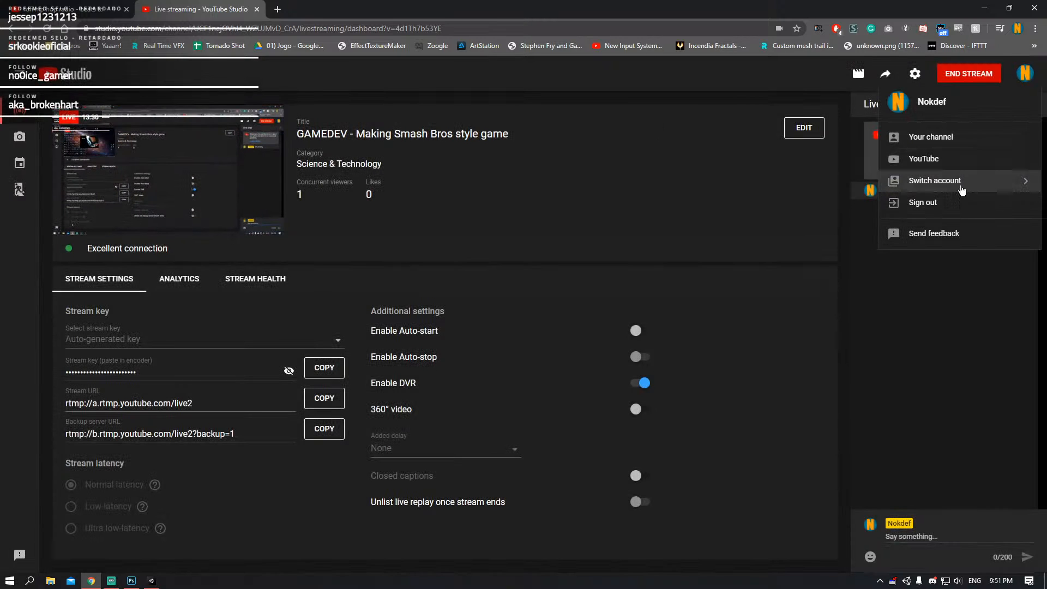
click(944, 144)
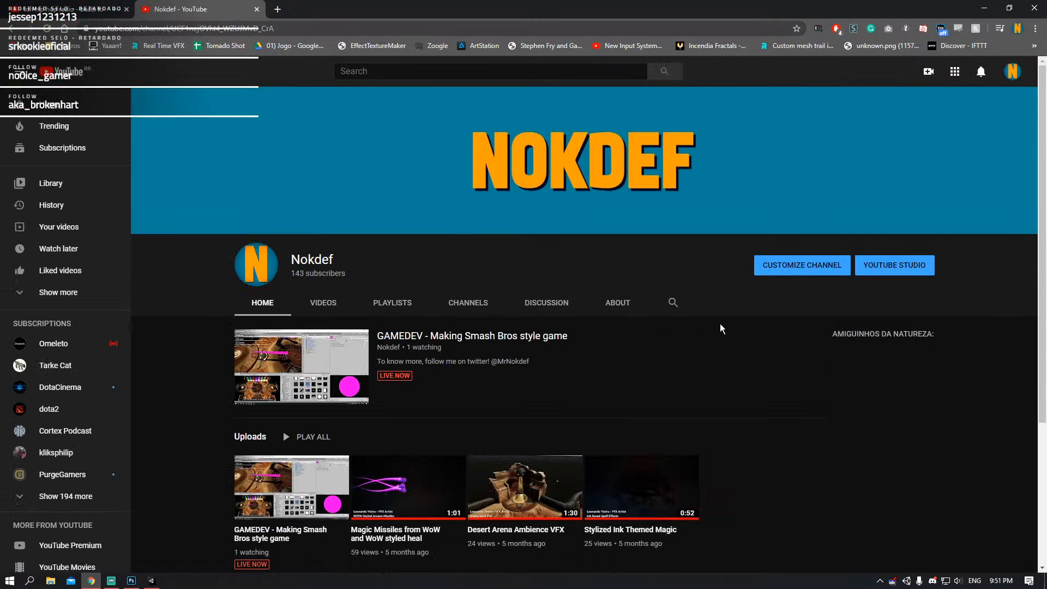
click(322, 305)
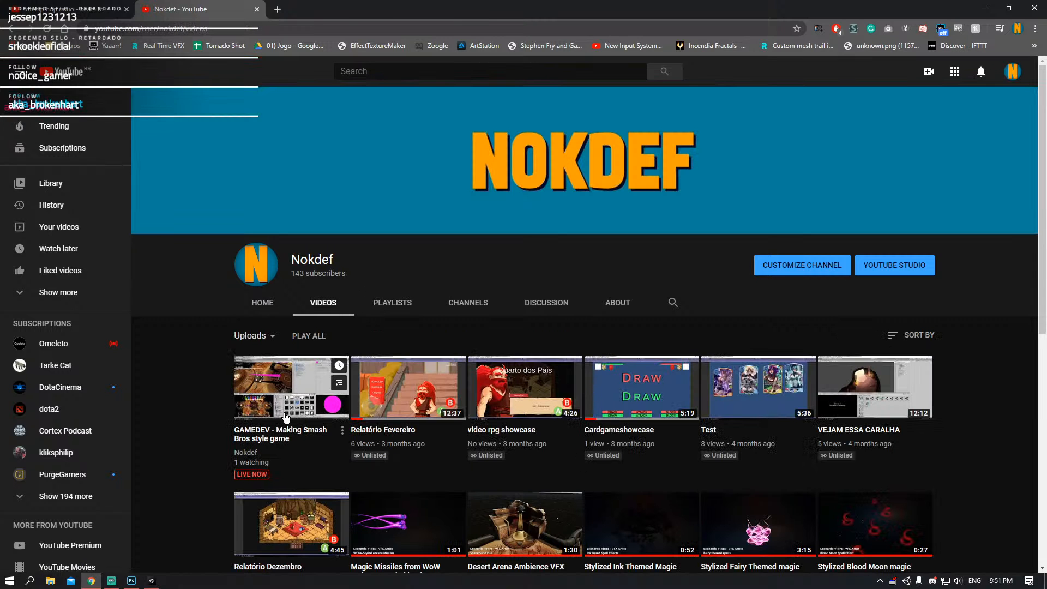
click(308, 435)
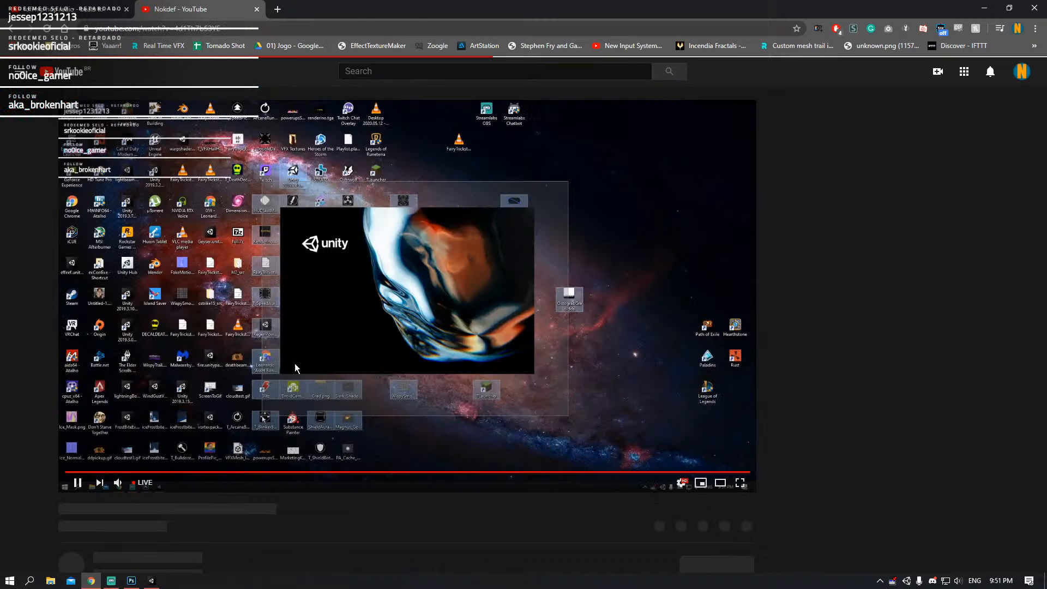
scroll(284, 357, down, 4)
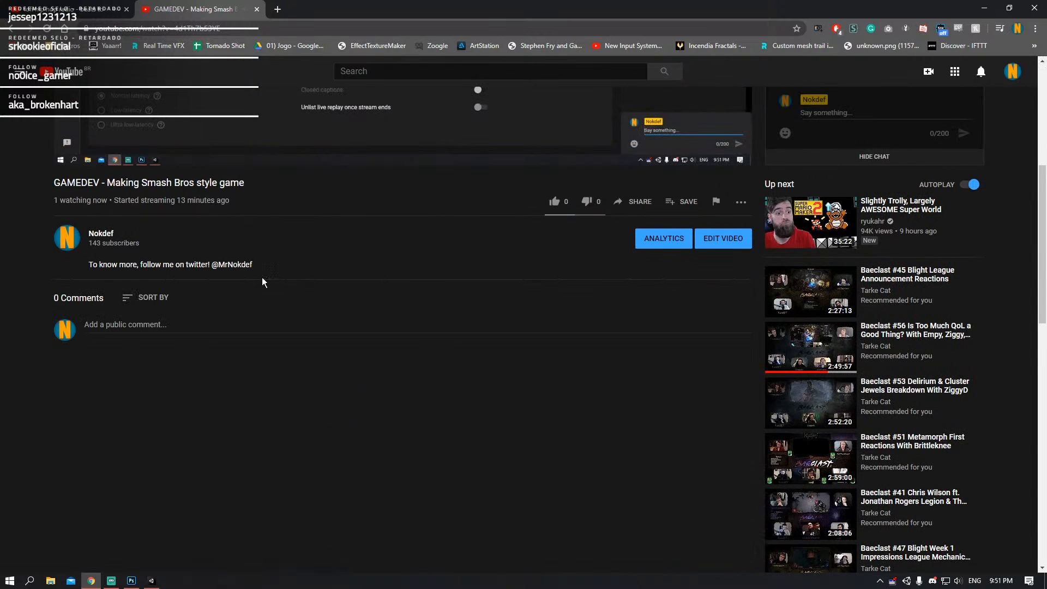
scroll(262, 282, up, 5)
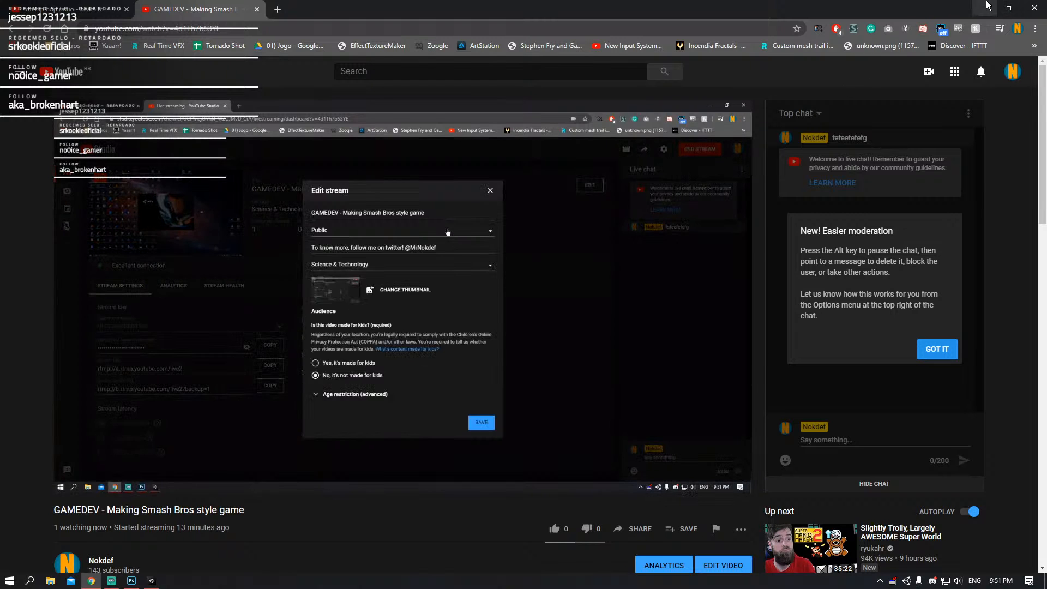
click(984, 7)
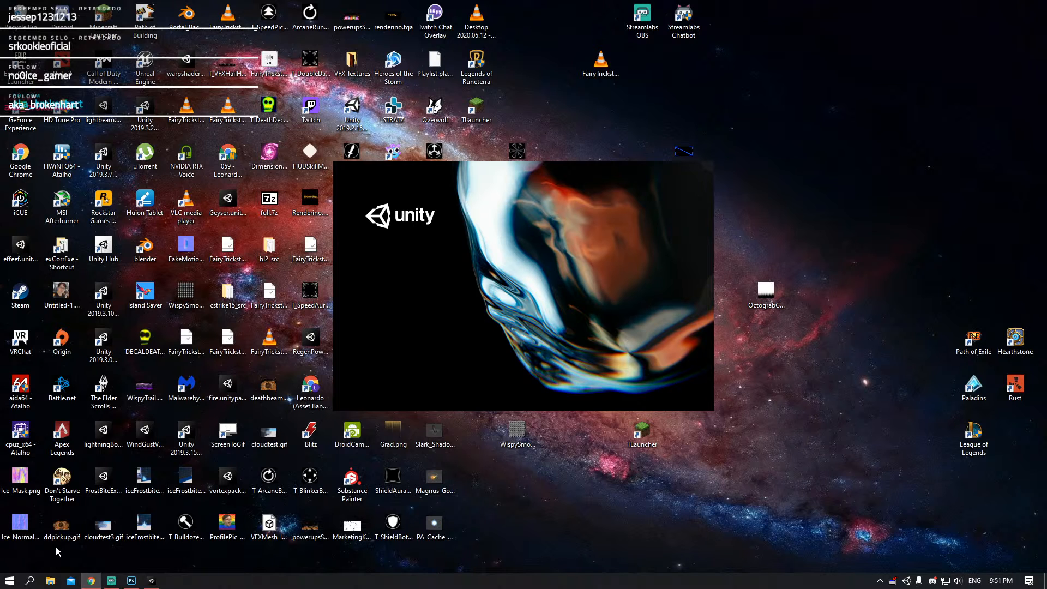
- Return to the live stream page in Chrome, lower the system volume and minimize the browser
click(91, 580)
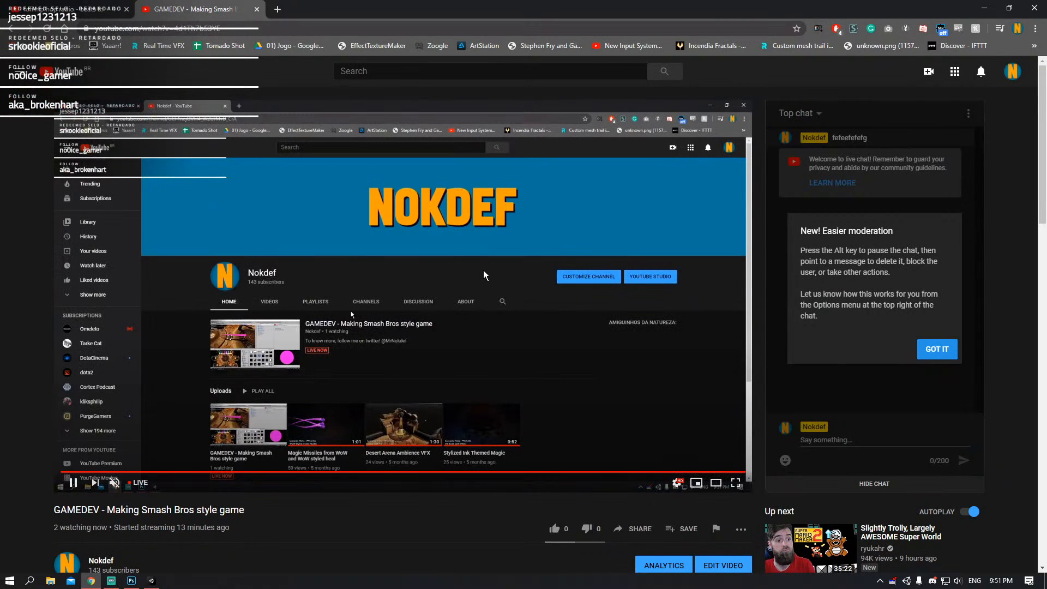
key(XF86AudioLowerVolume)
key(XF86AudioLowerVolume)
key(XF86AudioLowerVolume)
key(XF86AudioLowerVolume)
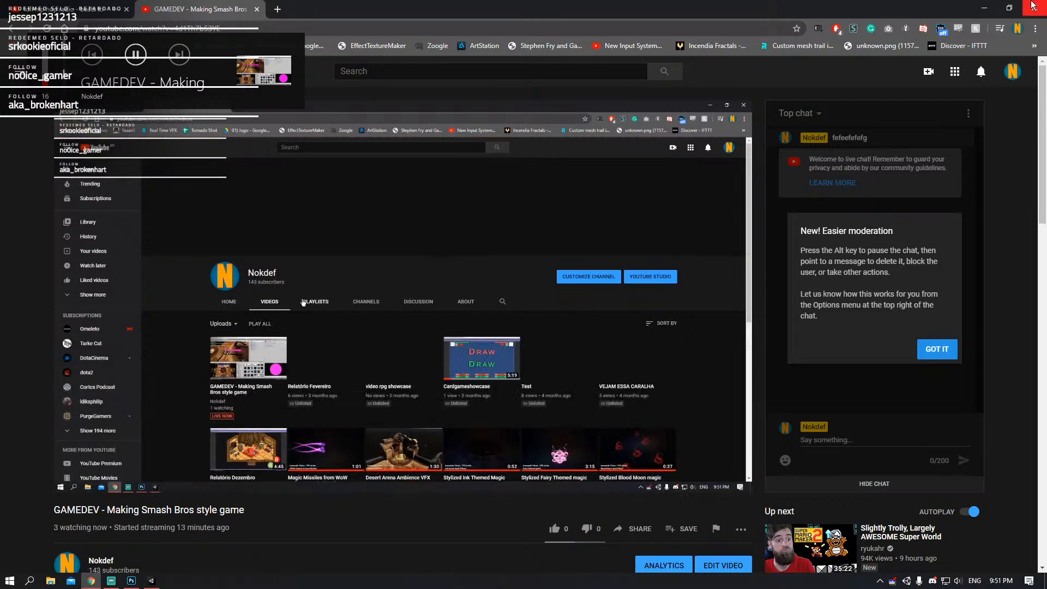
click(984, 9)
- Bring the live stream page back up, check its description and comments, and minimize Chrome
drag(885, 122, 763, 289)
click(91, 580)
scroll(434, 319, down, 5)
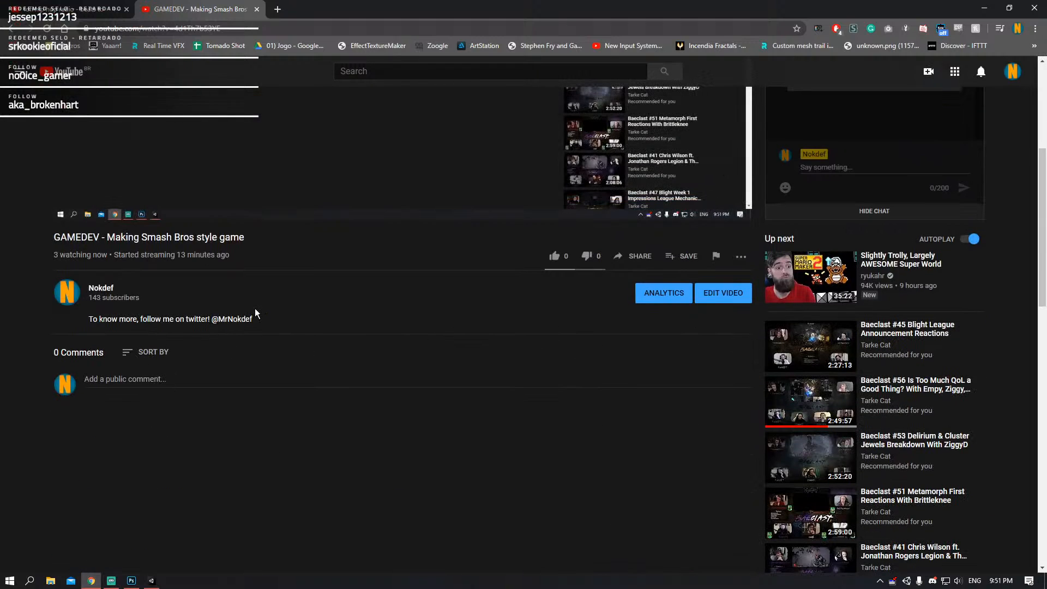
scroll(763, 212, up, 5)
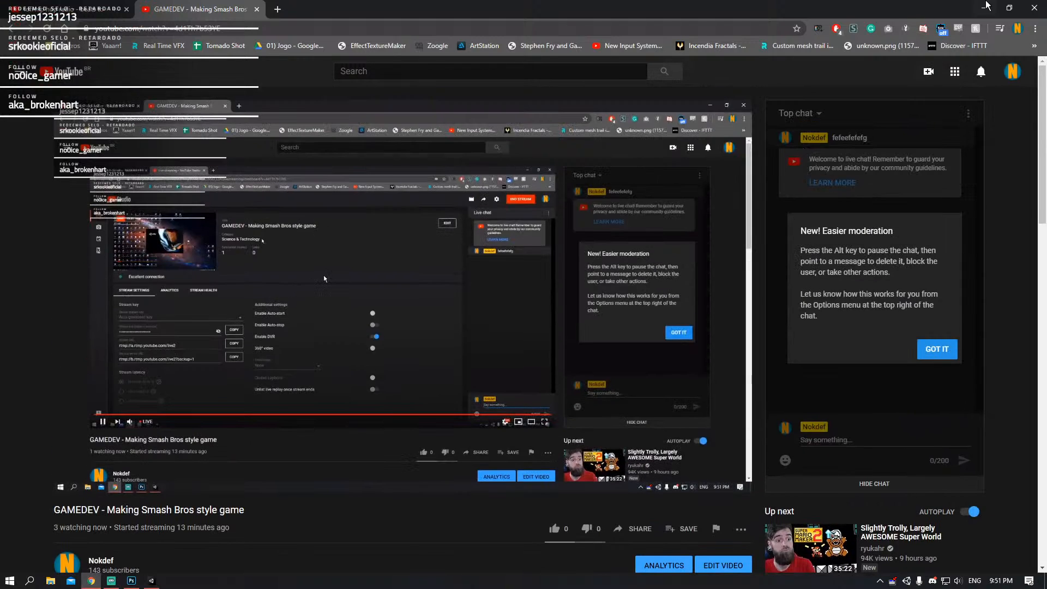
click(984, 8)
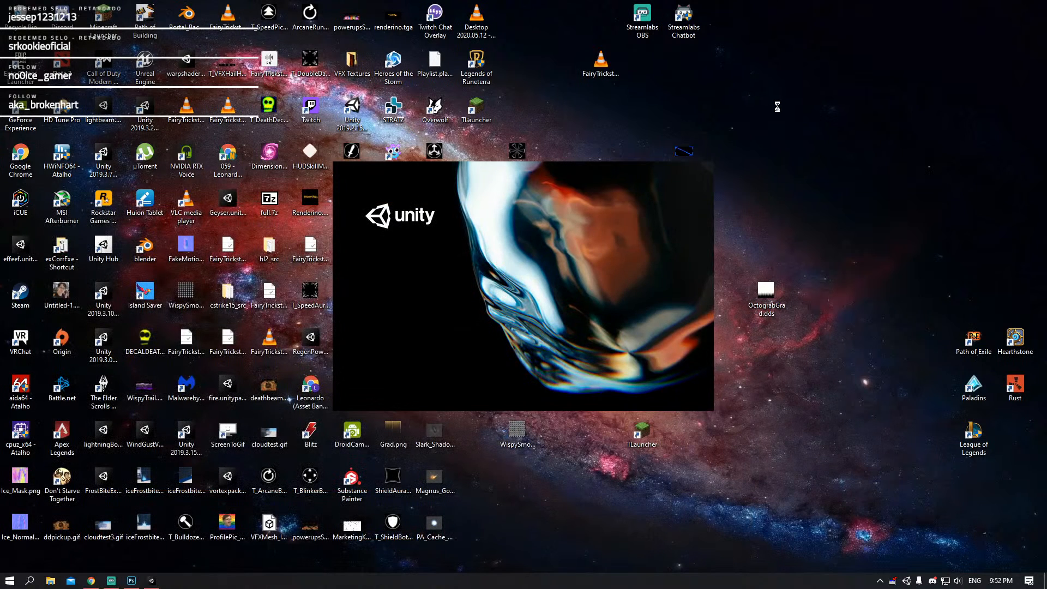
- Refresh the desktop, then check the open Discord conversation and close its window
right_click(774, 128)
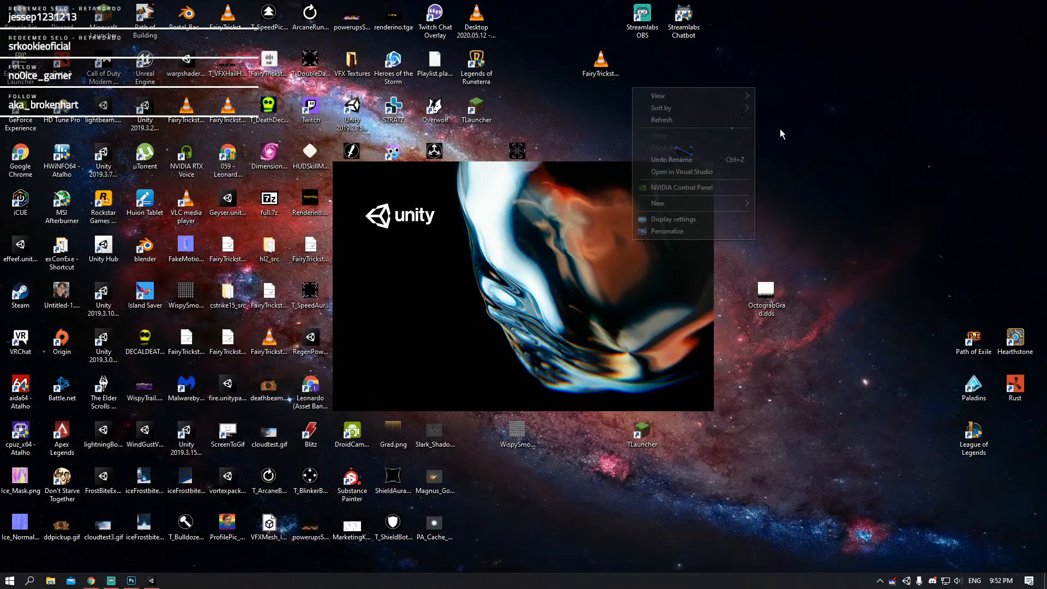
click(700, 121)
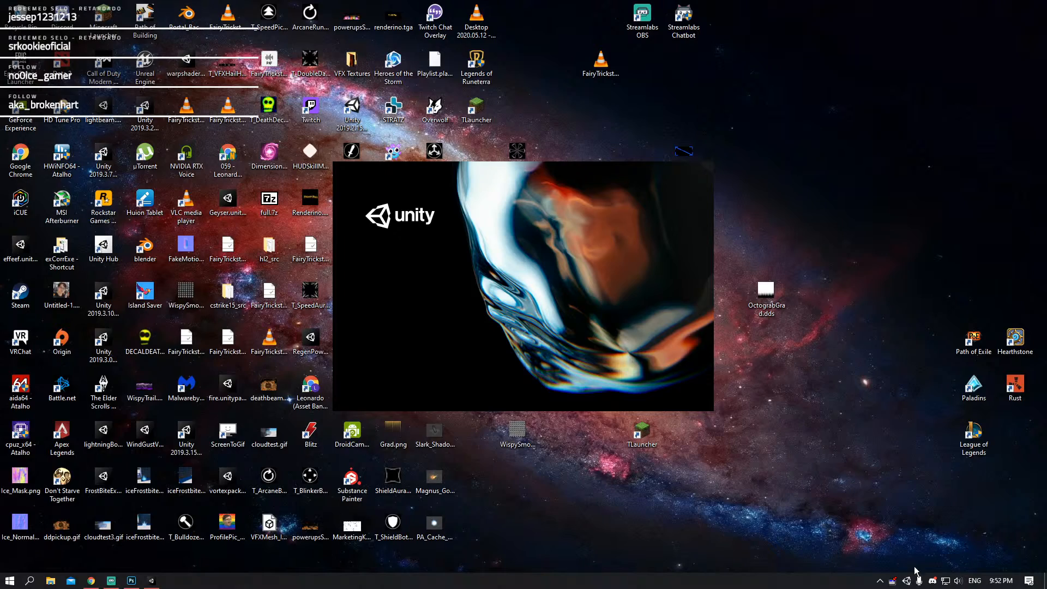
click(932, 580)
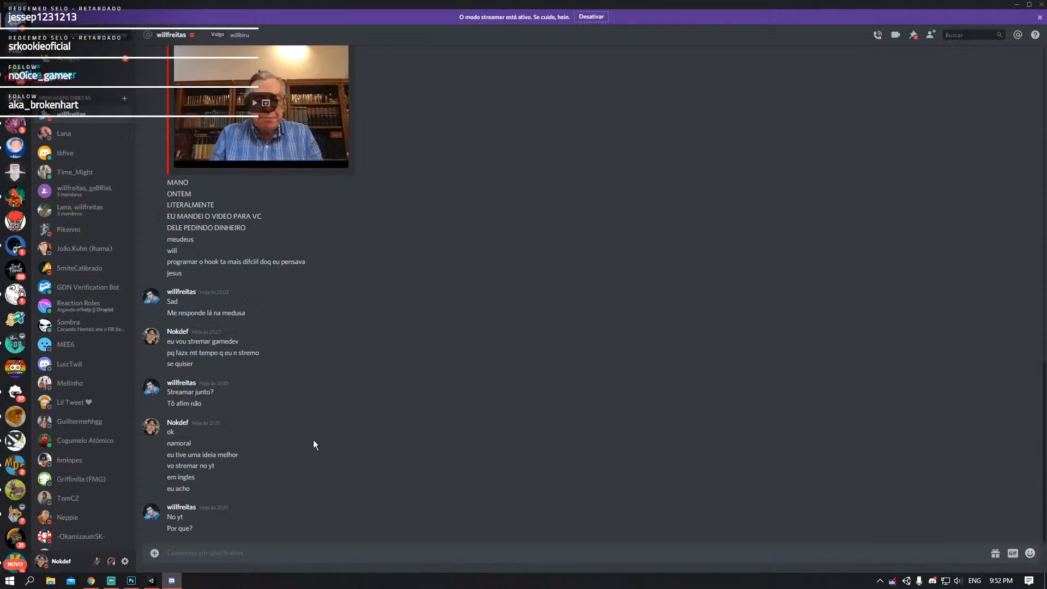
click(1041, 4)
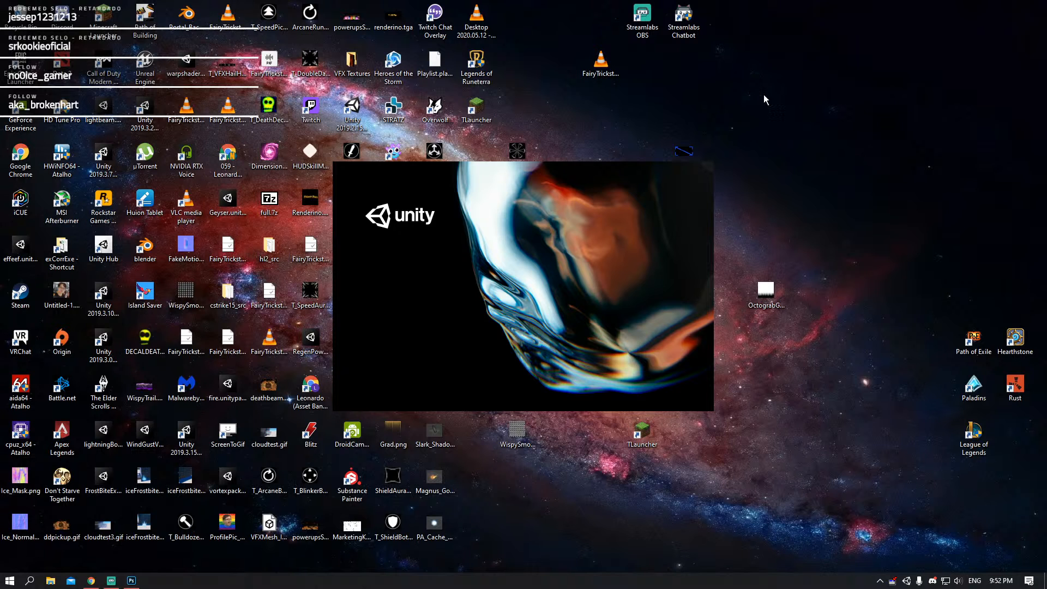
- Switch to Photoshop, add a layer beneath Layer 0 in the gradient image, fill it black and invert it to white
click(132, 580)
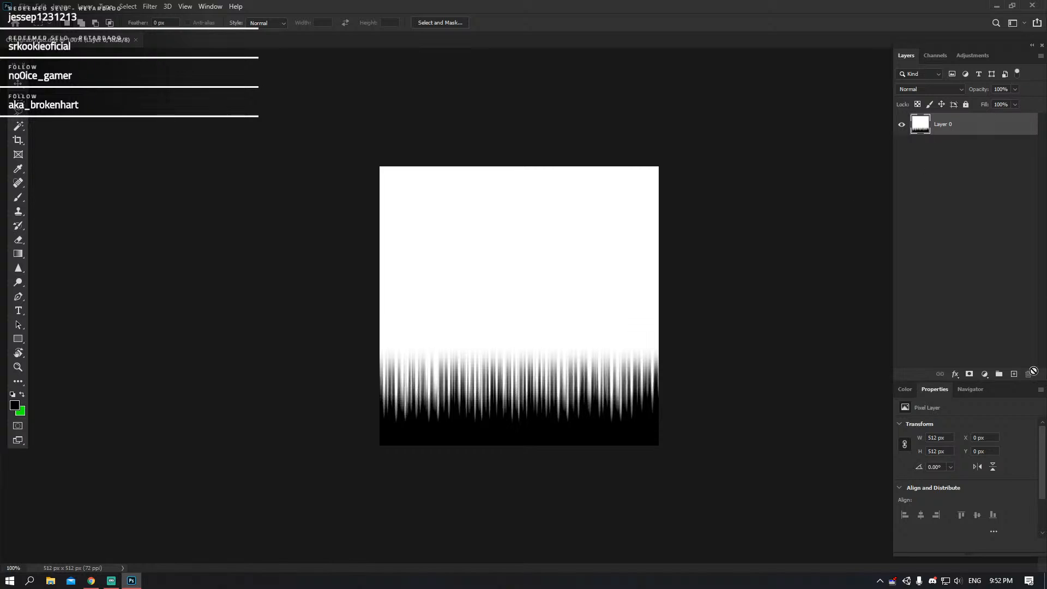
click(1013, 374)
key(ctrl+bracketleft)
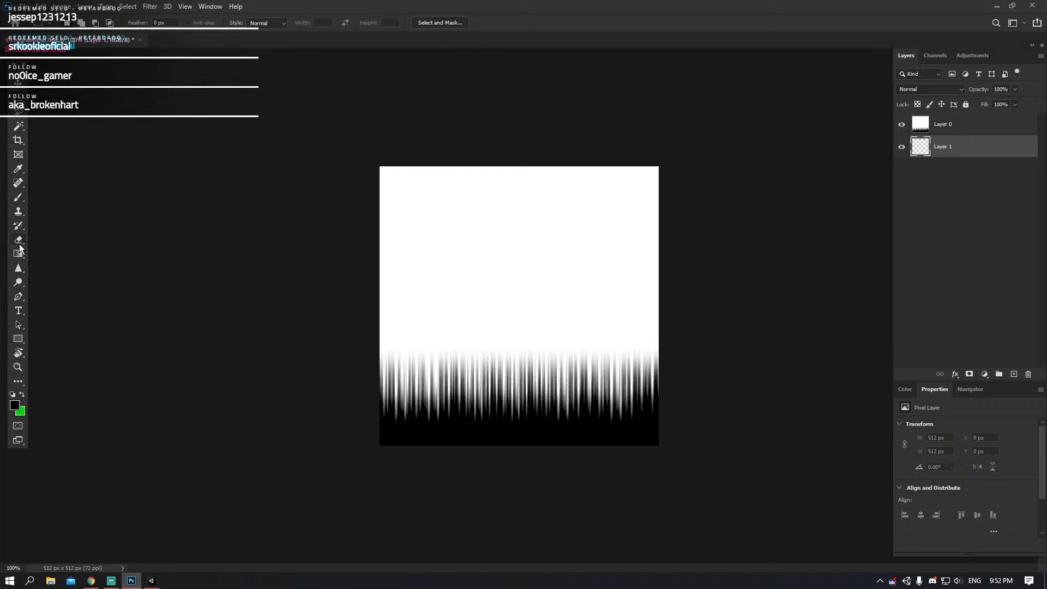
click(18, 197)
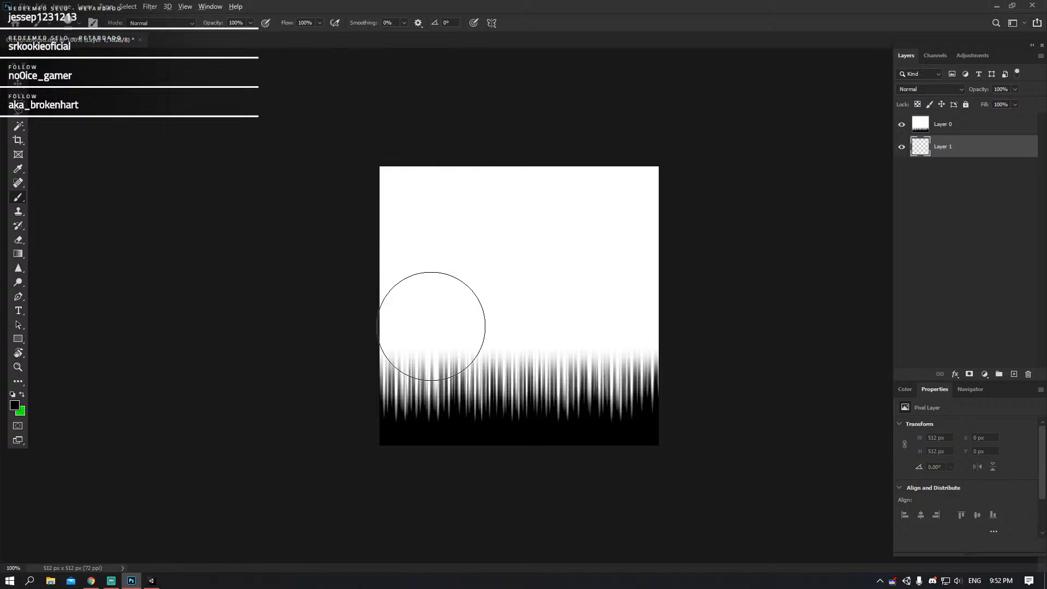
mouse_move(502, 190)
mouse_down()
mouse_move(554, 353)
mouse_move(678, 232)
mouse_up()
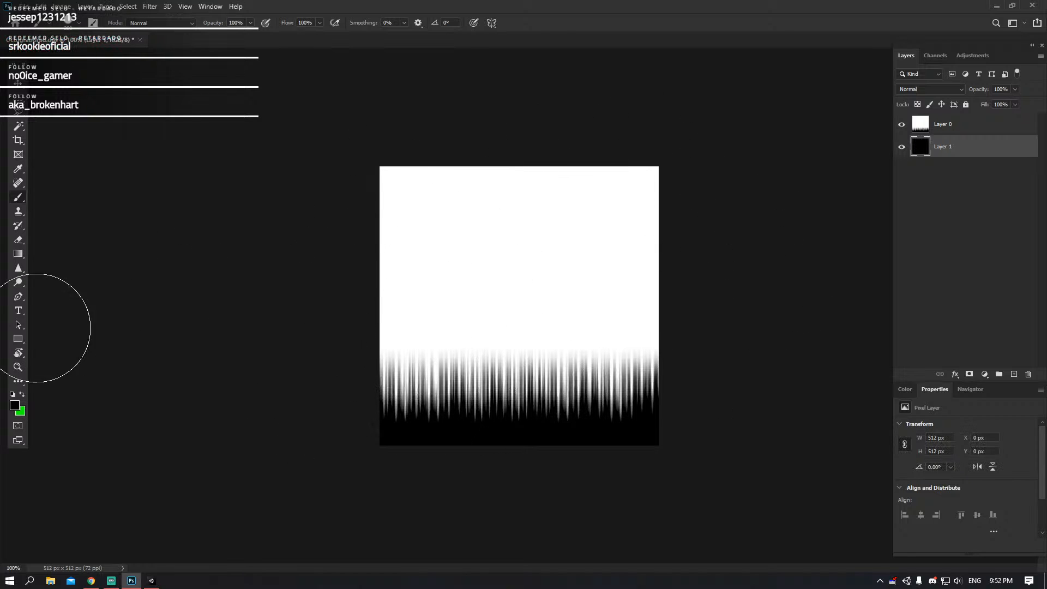
key(ctrl+i)
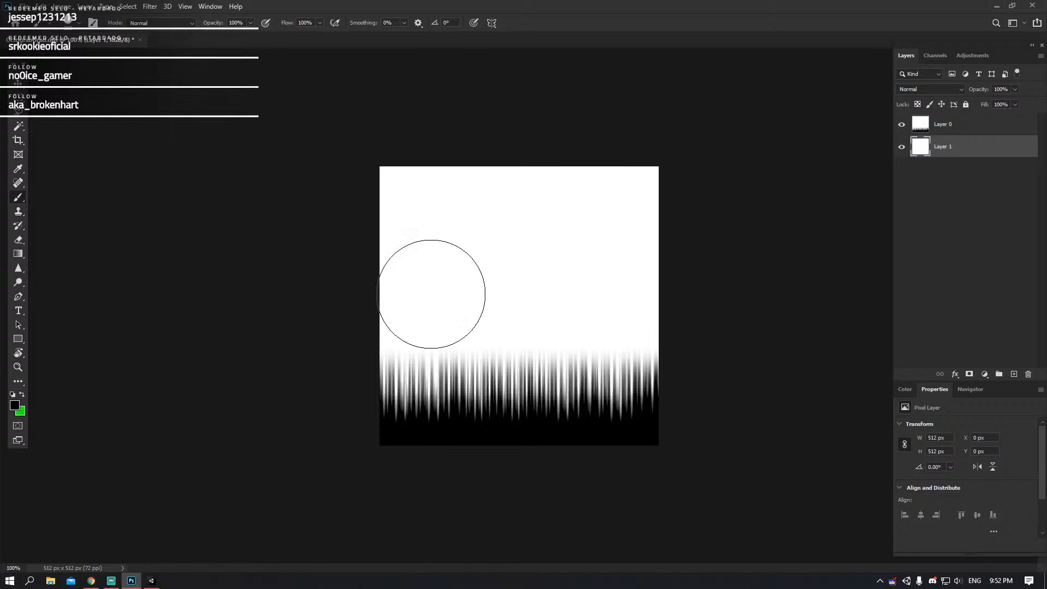
- Stretch Layer 0 vertically to about 376% height and shift it down so the streaks cover the canvas
click(903, 124)
click(902, 124)
click(985, 133)
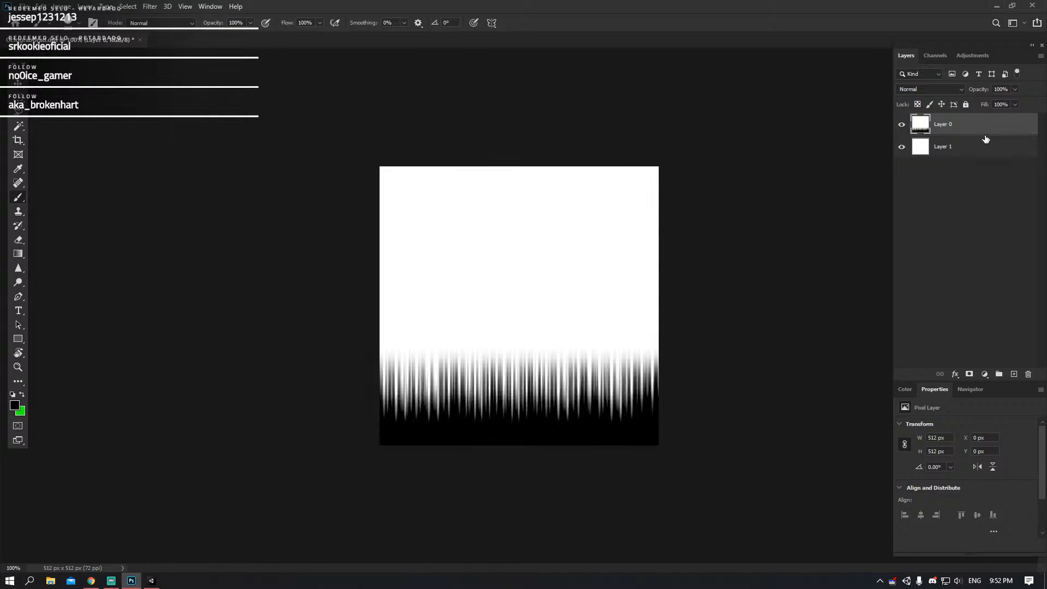
key(ctrl+t)
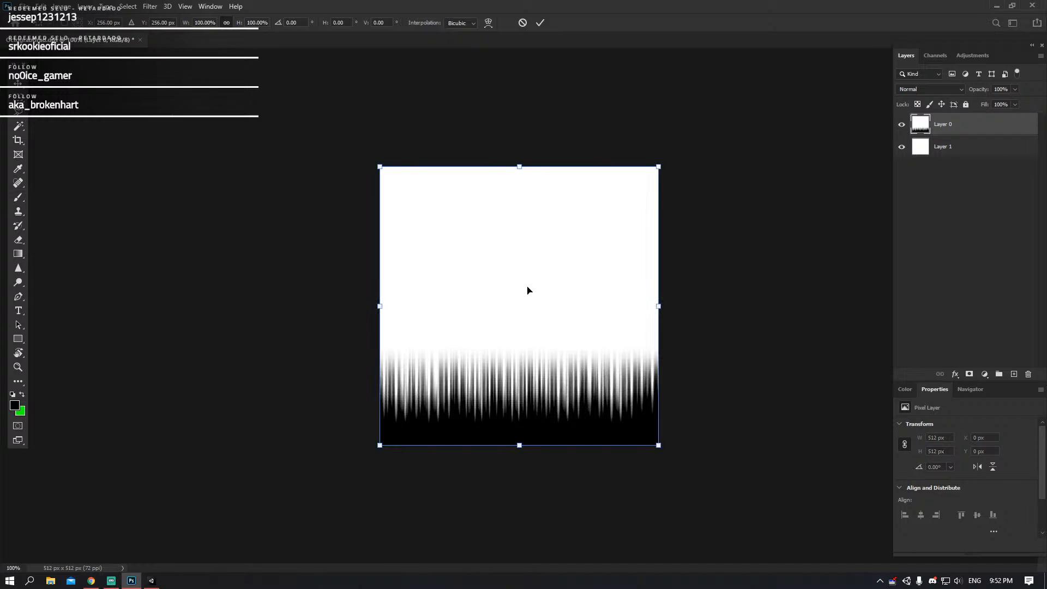
drag(520, 168, 519, 2)
key(ctrl+minus)
key(ctrl+minus)
key(ctrl+minus)
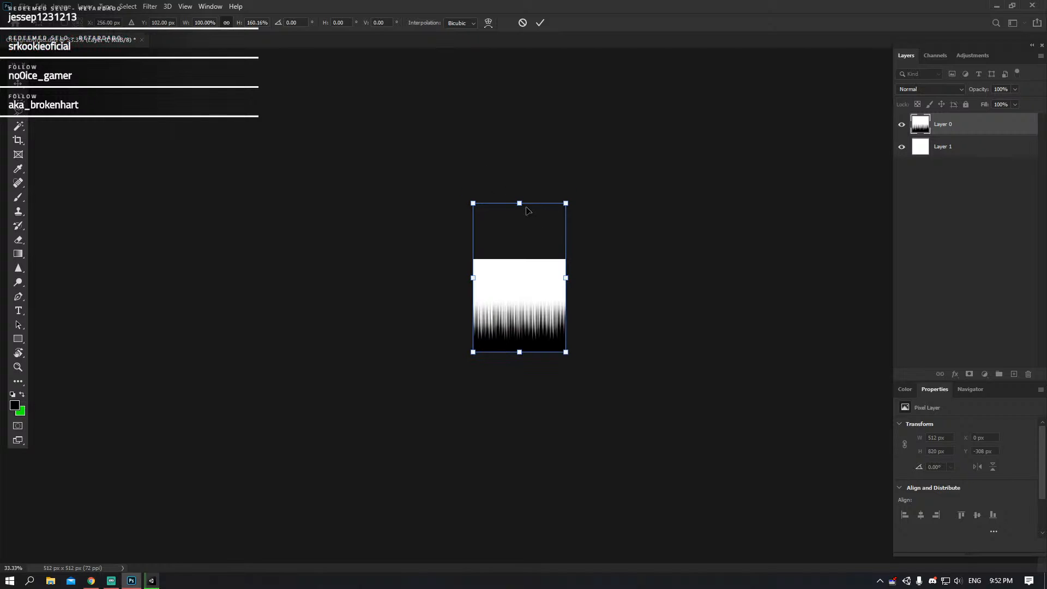
drag(519, 203, 567, 2)
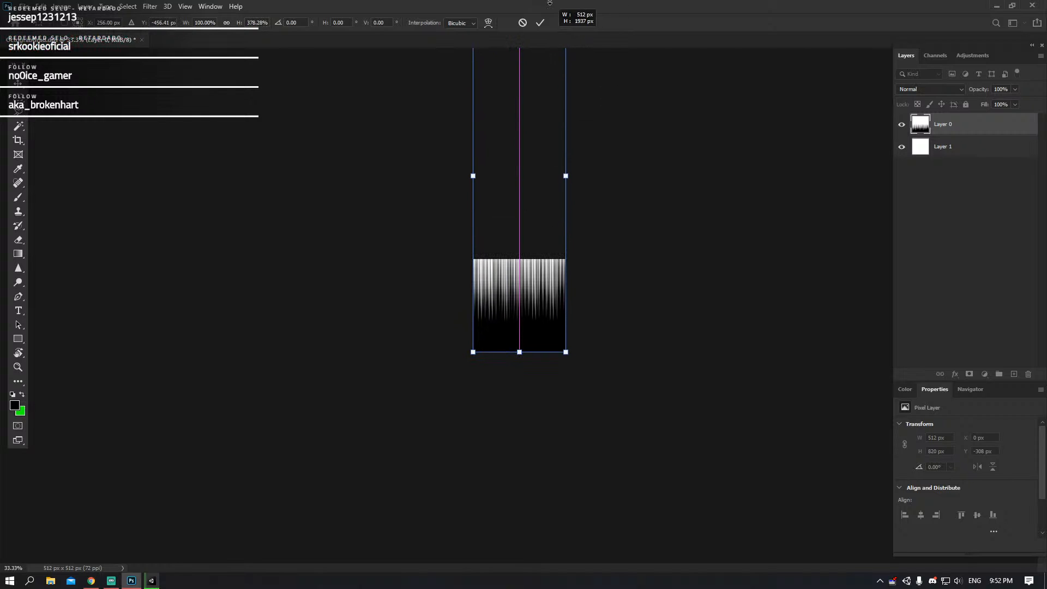
drag(521, 179, 529, 212)
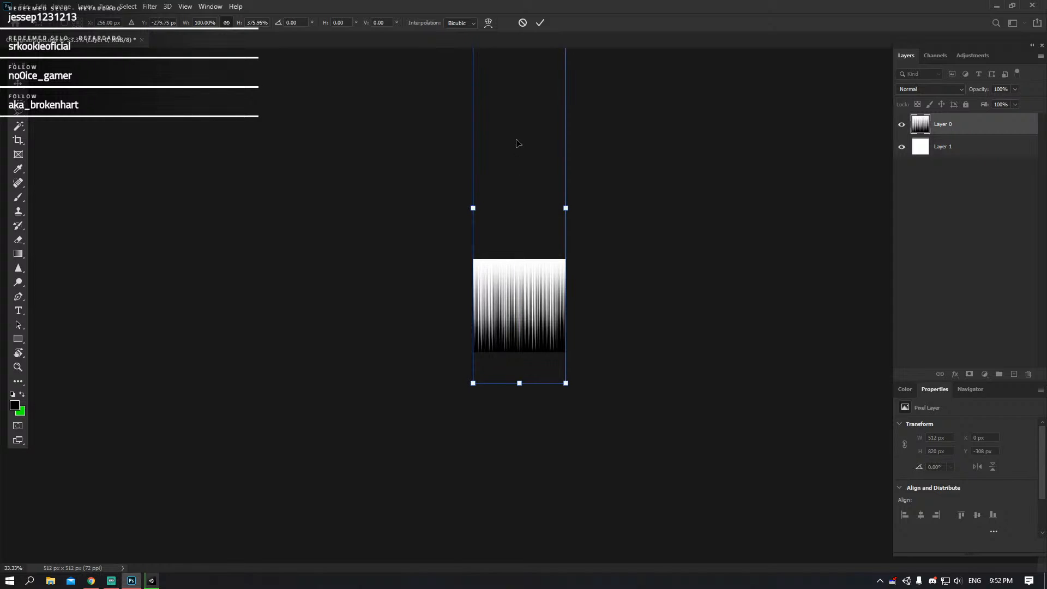
- Stretch Layer 0 further to about 466% height, adjust its vertical position and apply the transform
key(ctrl+minus)
drag(519, 99, 536, 36)
drag(523, 169, 526, 173)
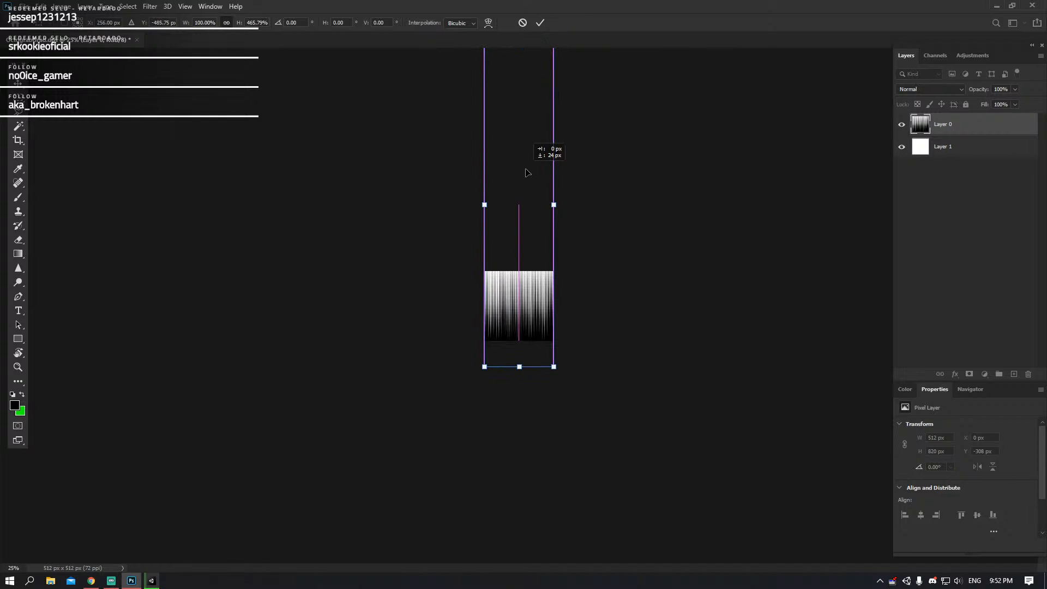
key(Return)
key(b)
key(ctrl+plus)
key(ctrl+plus)
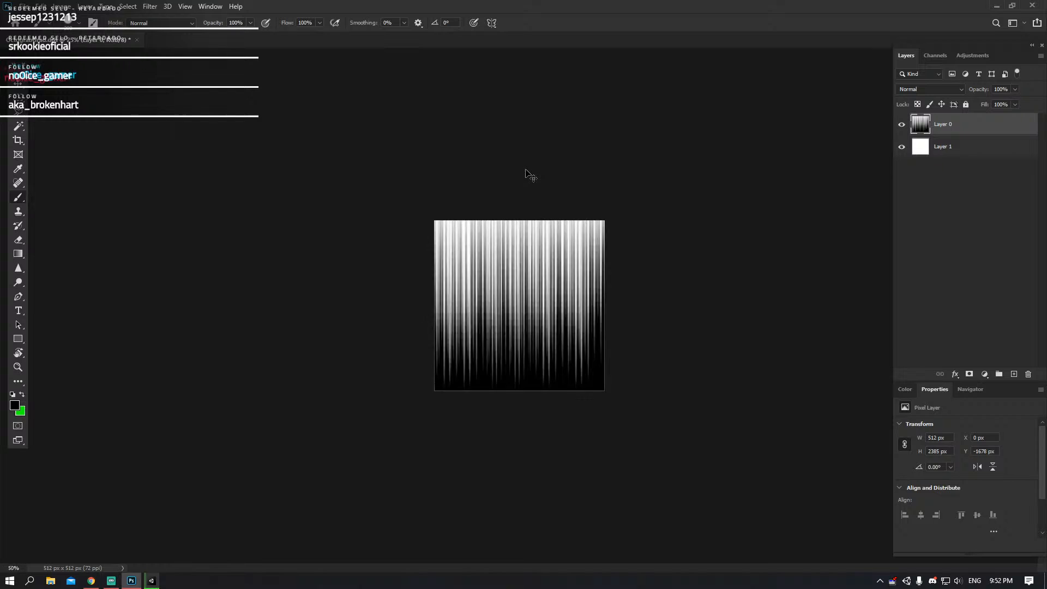
key(ctrl+plus)
key(ctrl+plus)
key(ctrl+plus)
key(ctrl+minus)
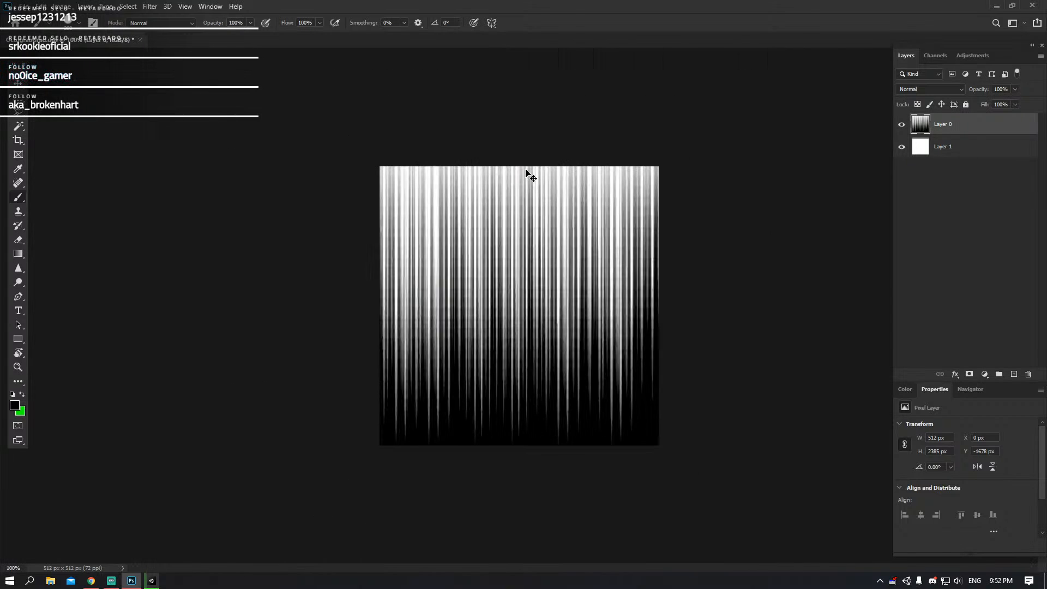
- Select Layer 1, hide Layer 0, and set the Gradient tool to the black-to-white preset from Basics
click(968, 144)
click(901, 125)
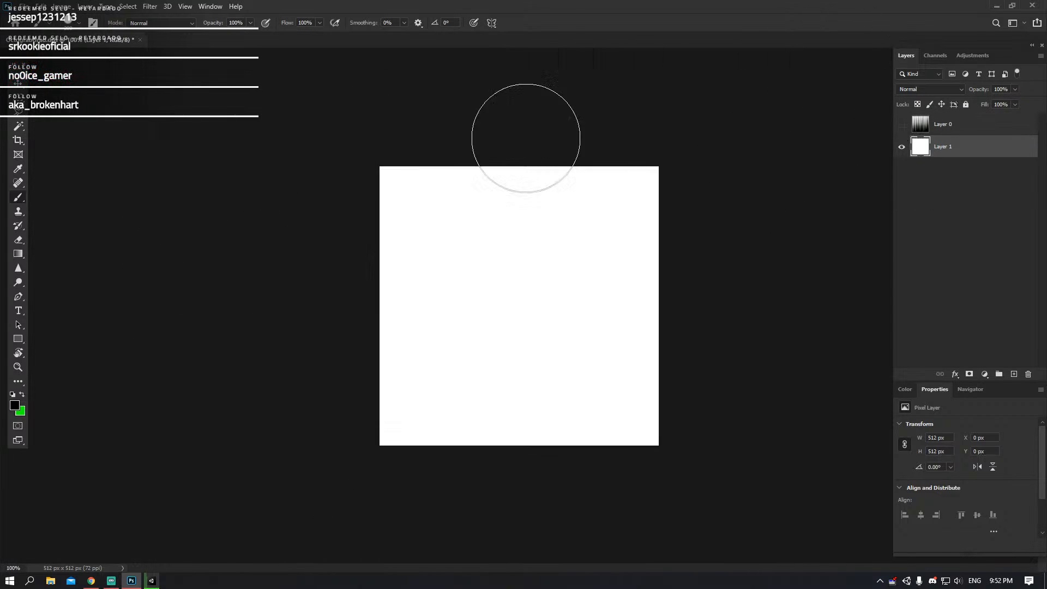
click(18, 254)
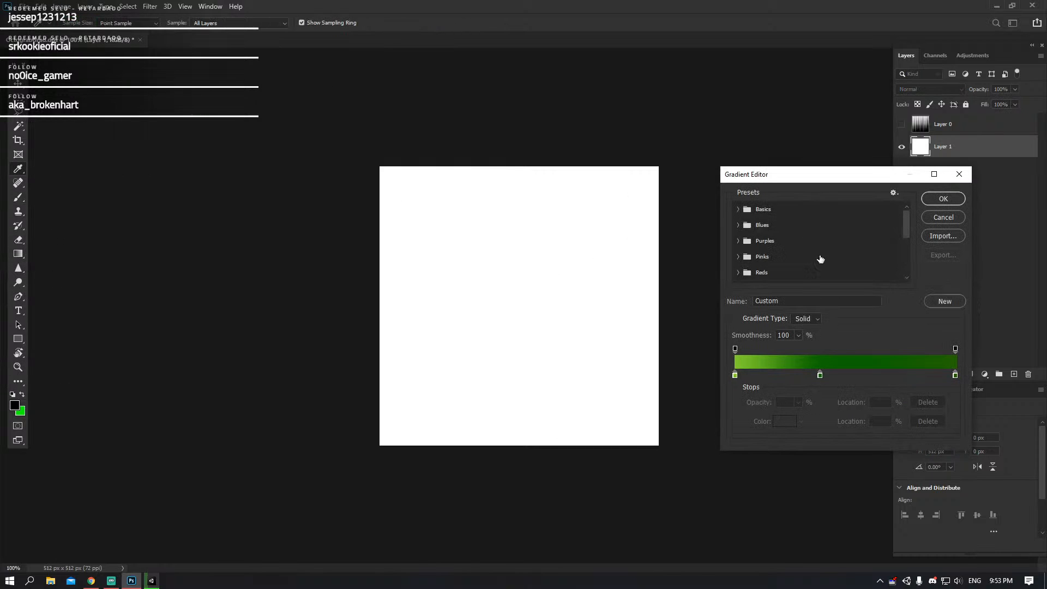
click(736, 207)
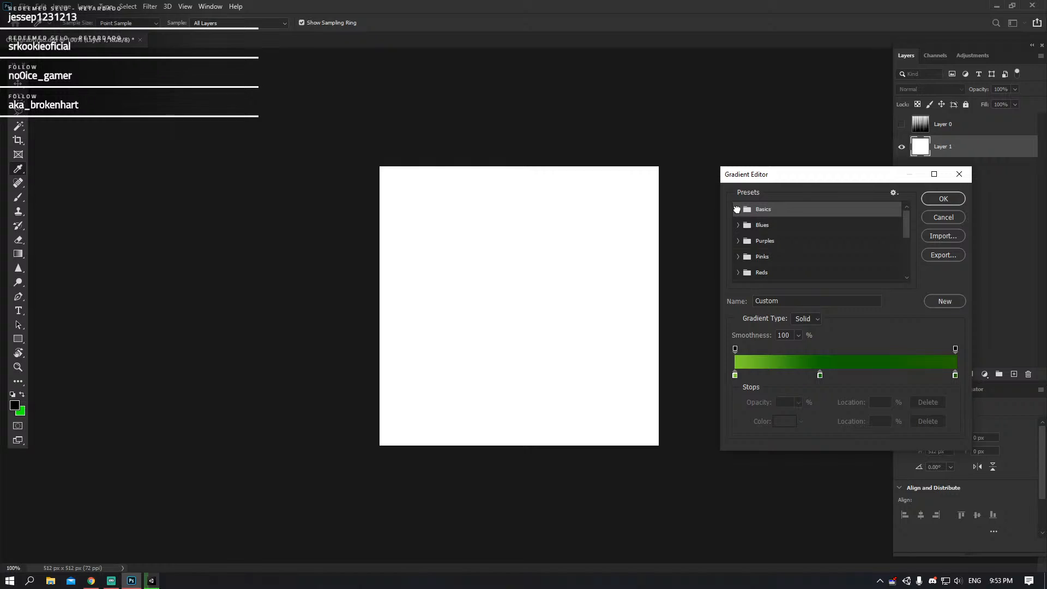
click(737, 208)
click(783, 228)
click(963, 201)
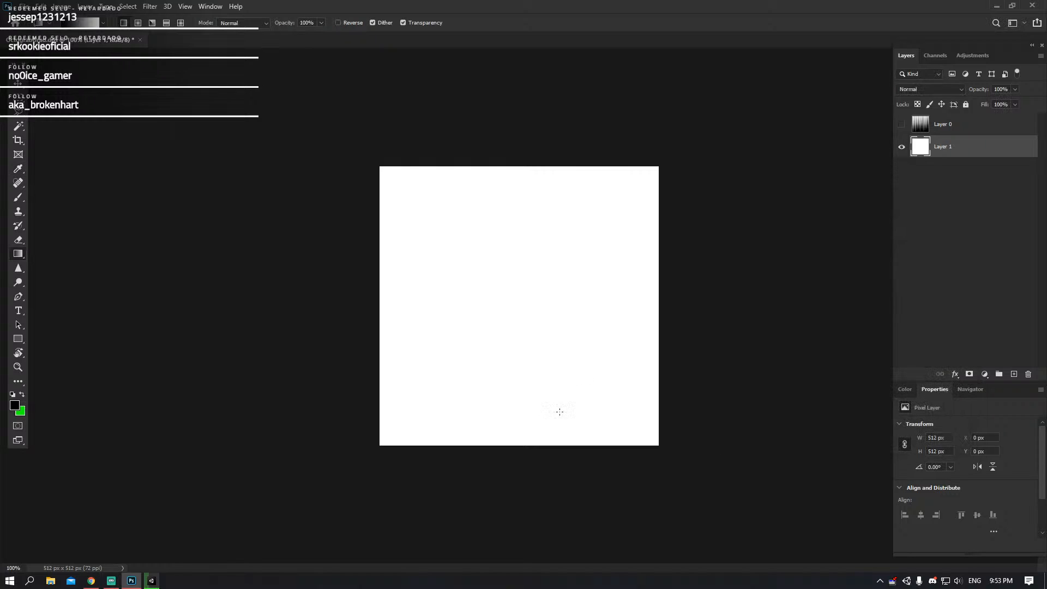
shift+drag(512, 402, 552, 143)
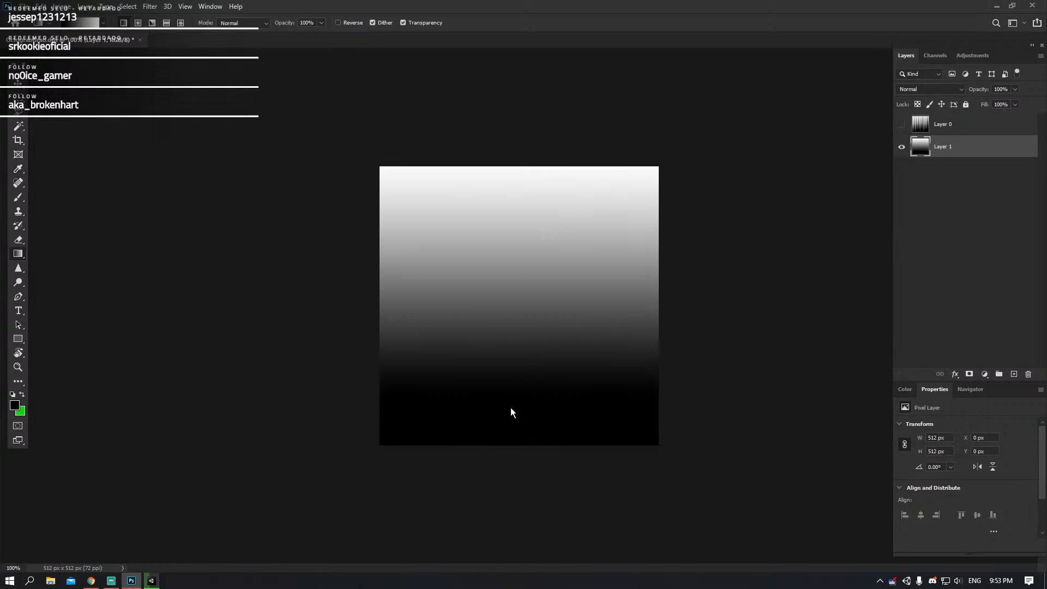
key(ctrl+s)
click(732, 440)
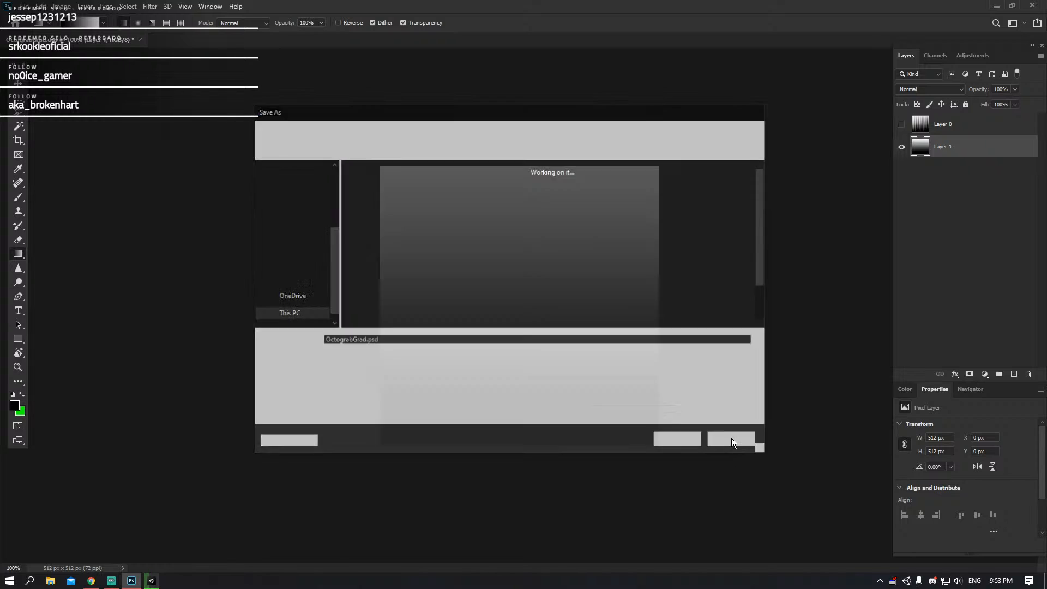
key(ctrl+z)
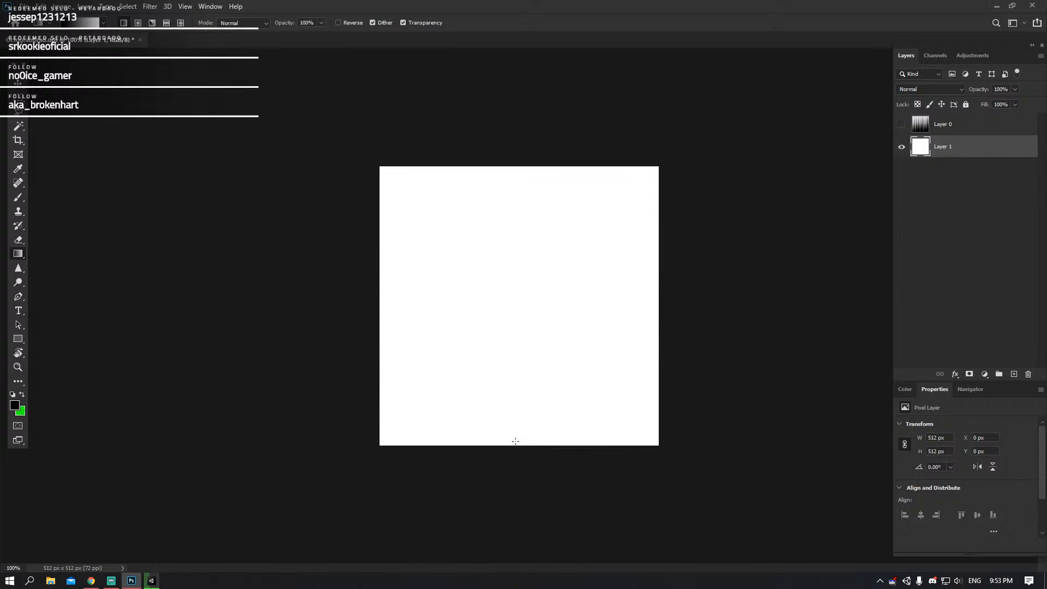
- Draw a straight vertical black-to-white gradient on Layer 1 from the canvas's bottom edge to its top edge, and show Layer 0 again
shift+drag(518, 443, 530, 237)
shift+drag(523, 167, 524, 168)
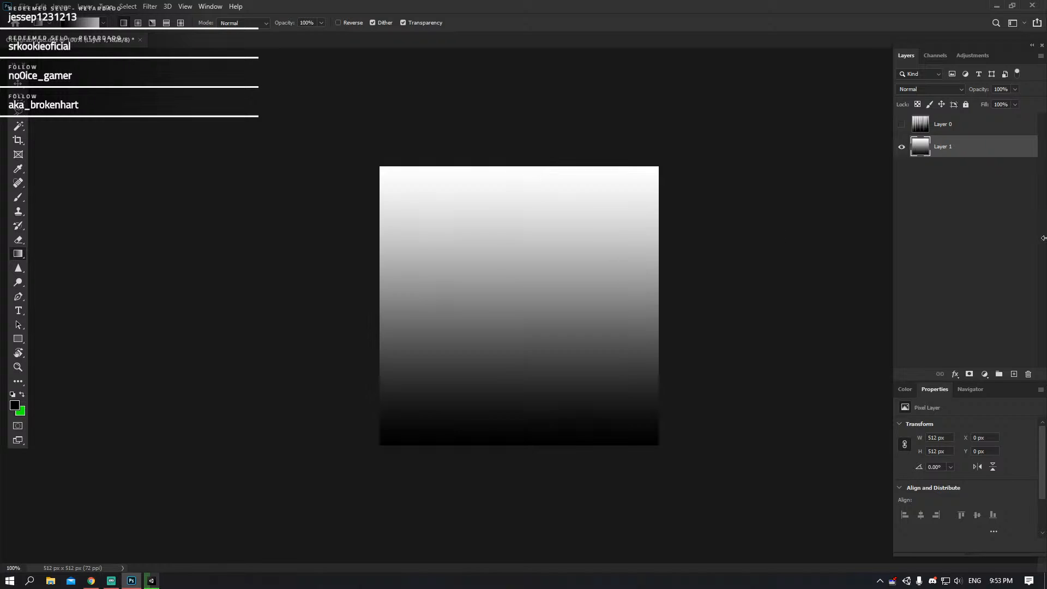
click(901, 125)
- Set Layer 0's blend mode to Lighter Color and inspect the blended streaks
click(990, 133)
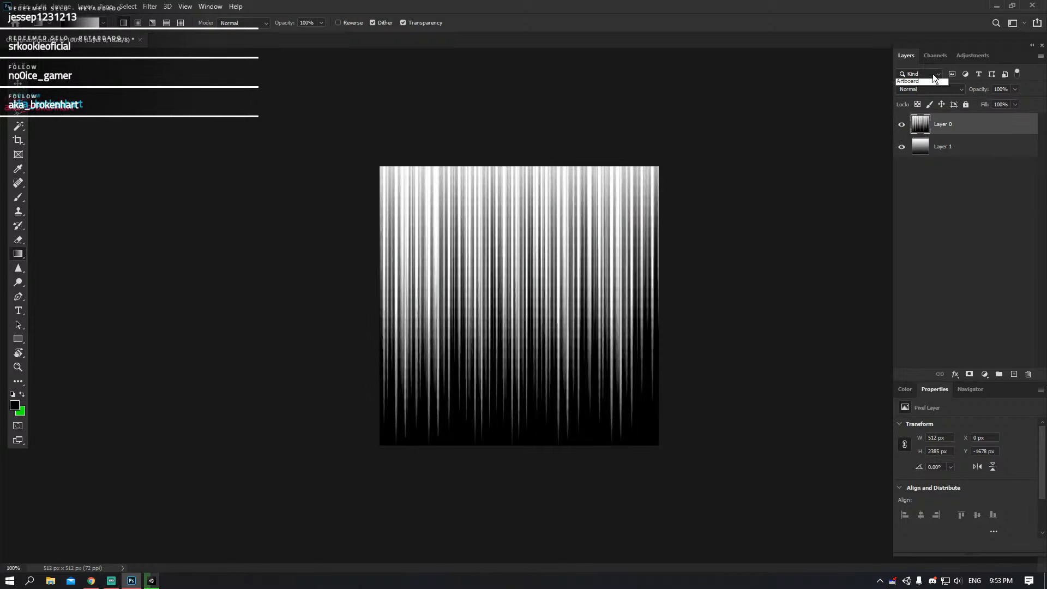
click(931, 74)
click(946, 90)
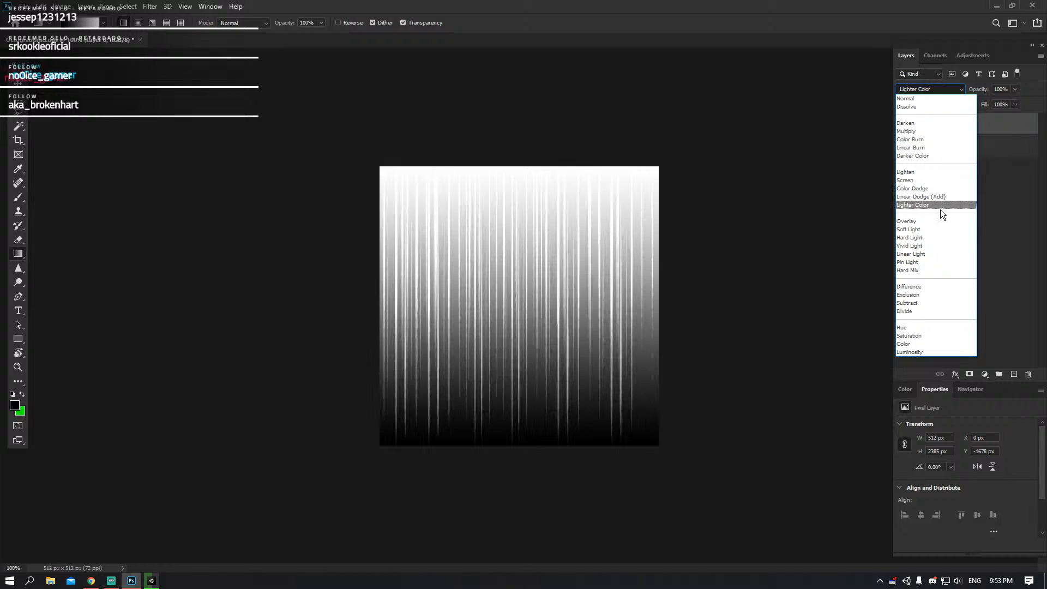
click(936, 203)
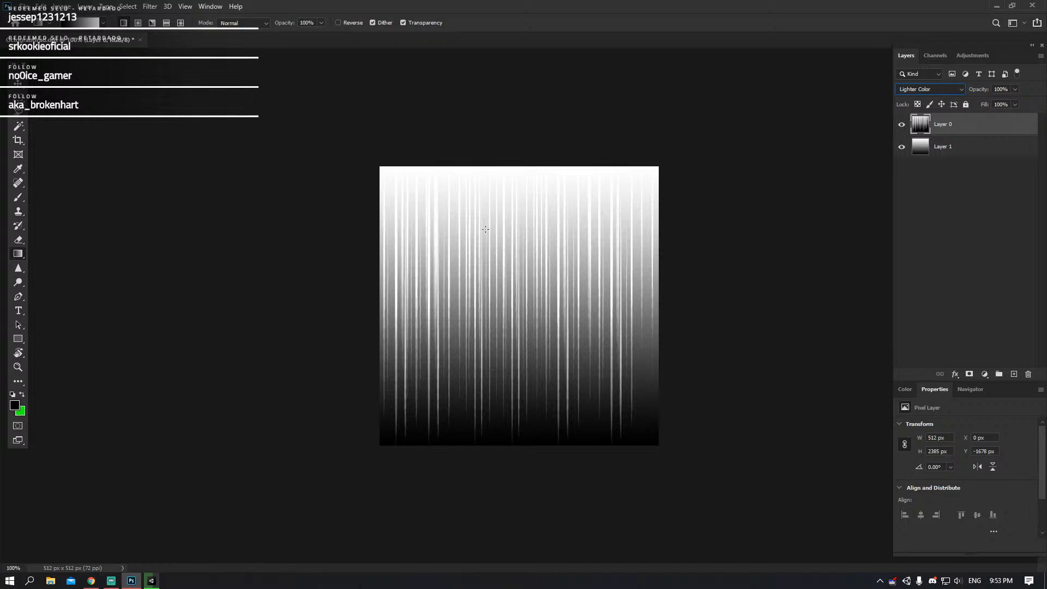
alt+scroll(486, 232, up, 2)
alt+scroll(485, 231, down, 3)
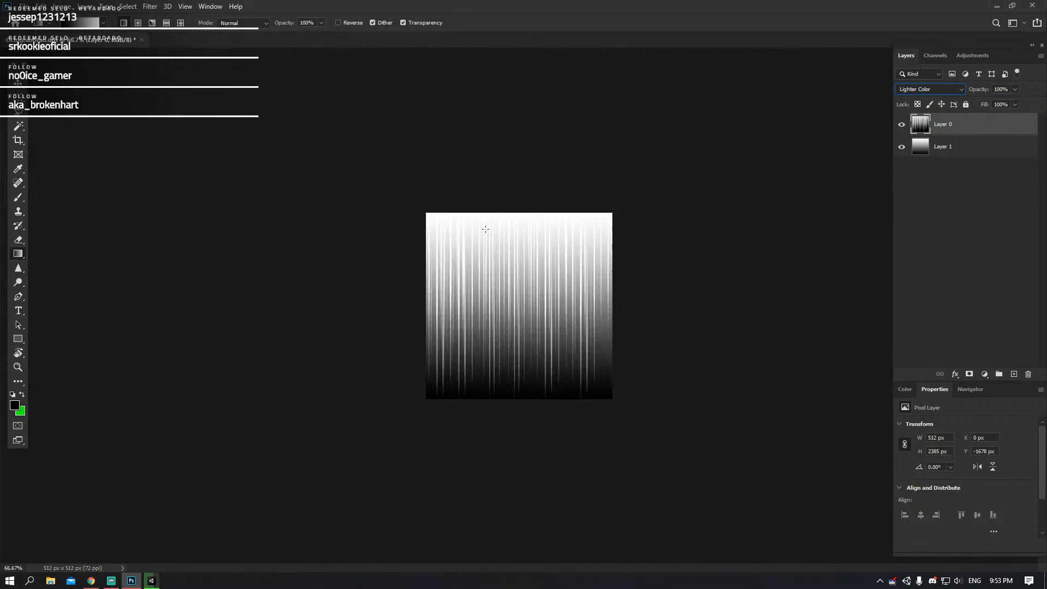
- Switch to Unity to check whether the editor has finished loading, and return to Photoshop
key(alt+Tab)
key(alt+Tab)
key(alt+Tab)
click(996, 5)
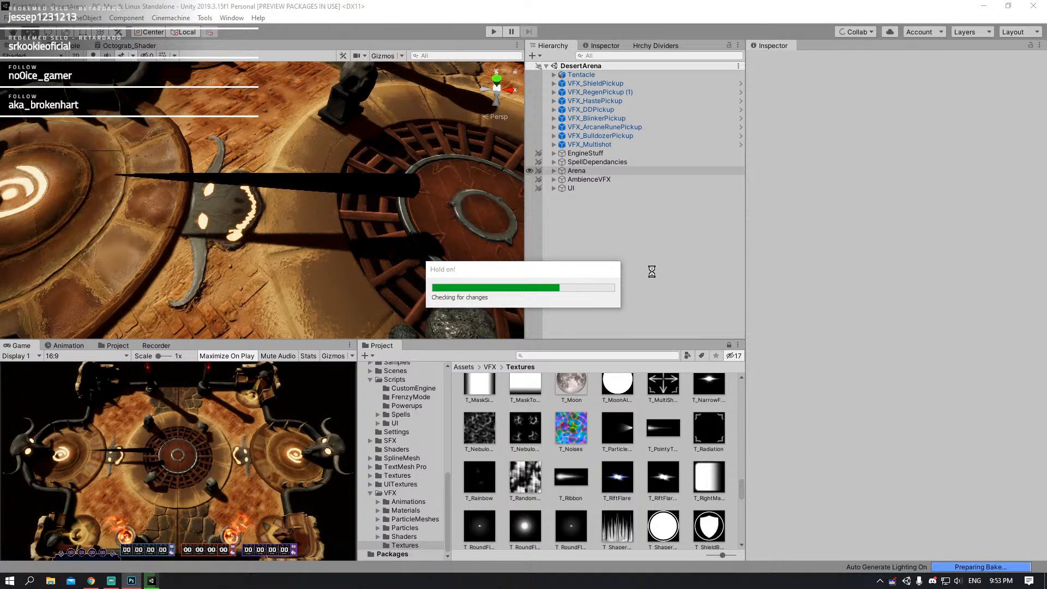
click(131, 580)
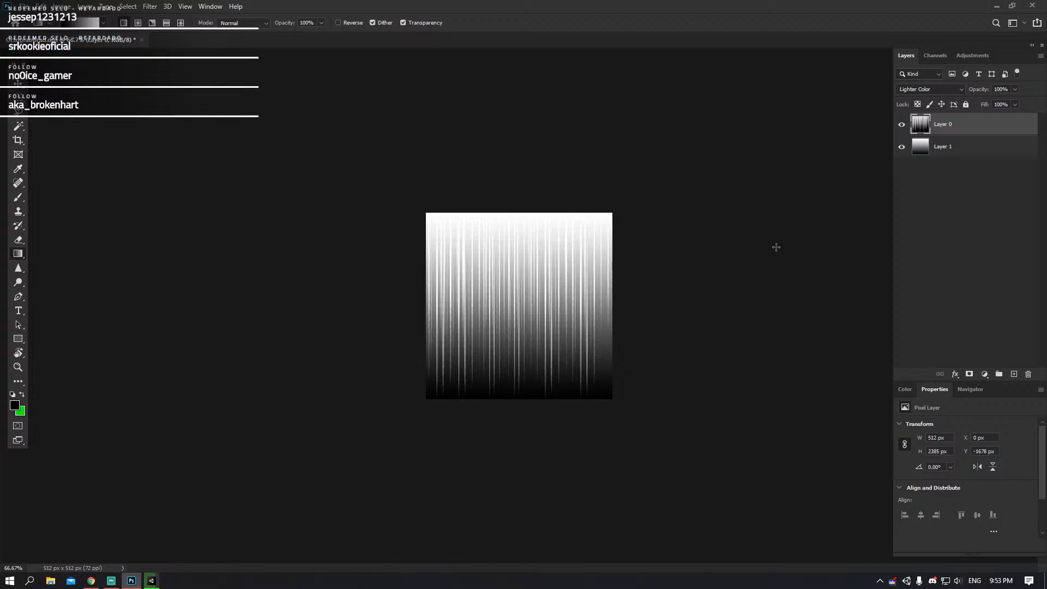
- Toggle Layer 1's visibility to compare the streaks with and without the gradient, leaving the layer shown
click(897, 149)
click(897, 149)
click(898, 148)
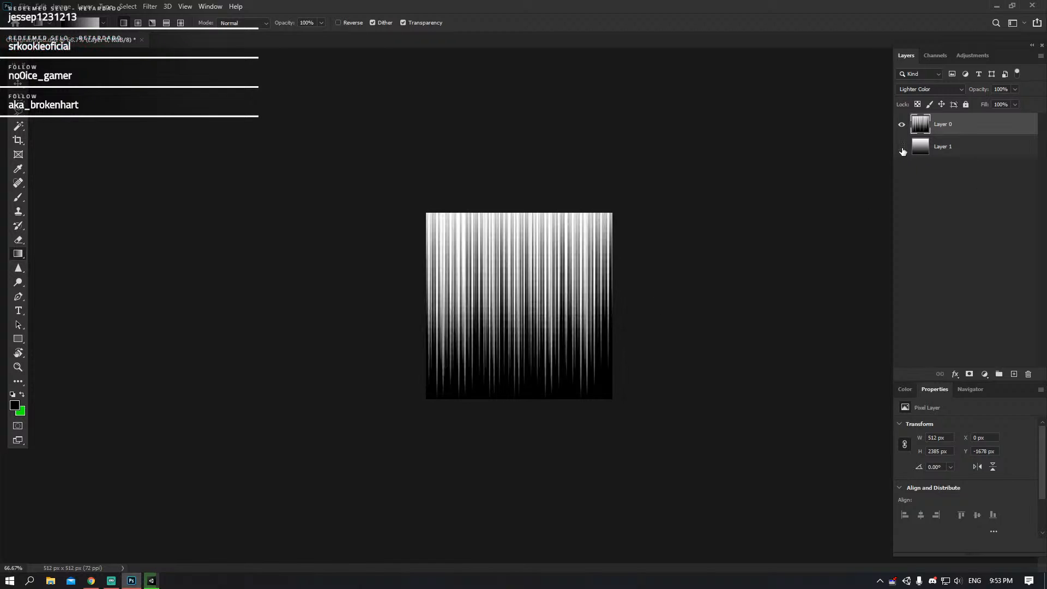
click(897, 149)
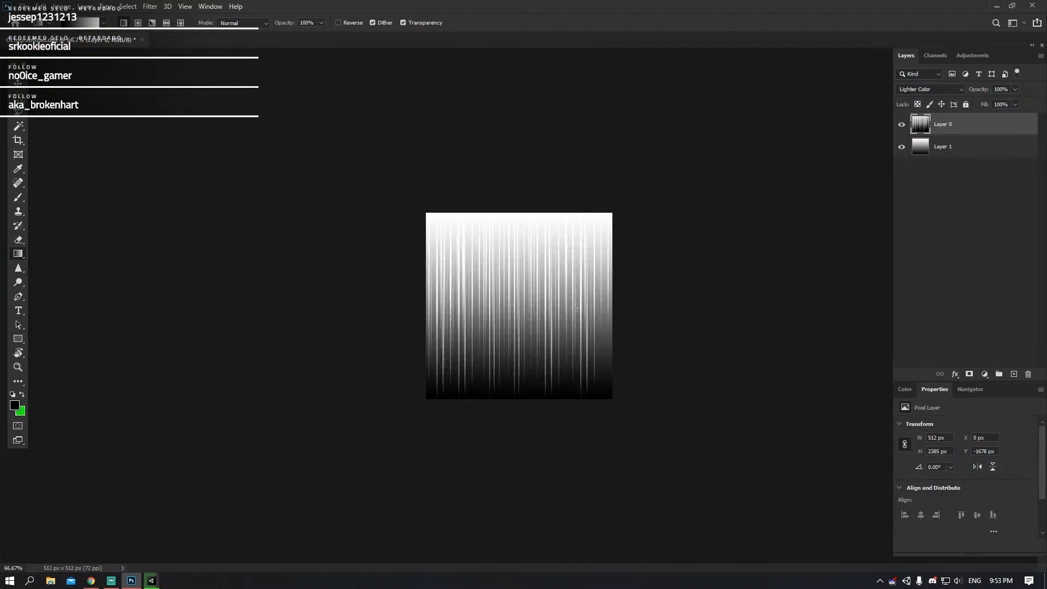
- Switch to Unity and open the Octograb_Shader graph in a maximized view
click(992, 5)
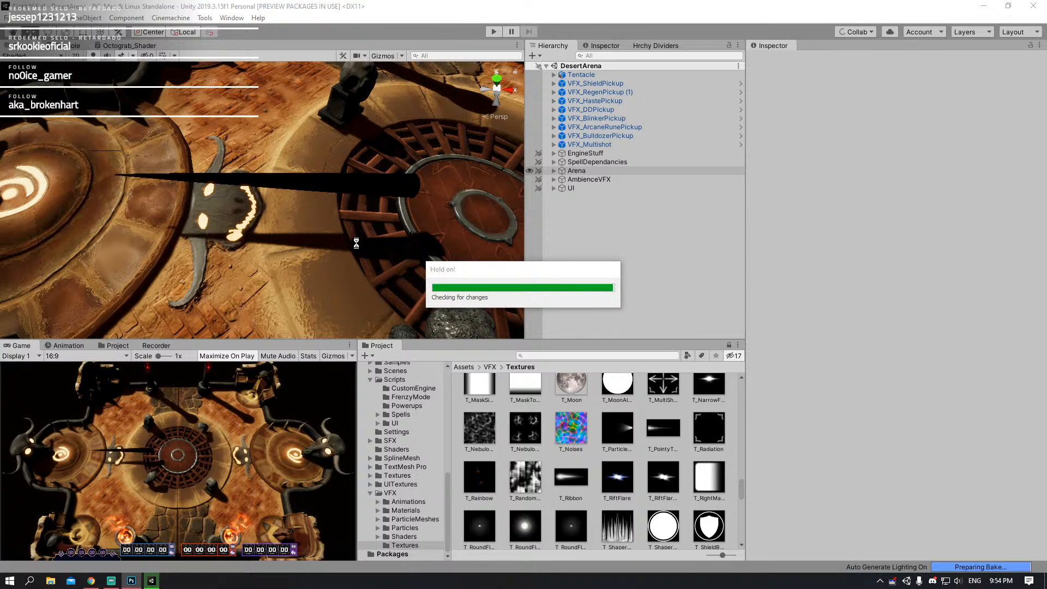
right_drag(355, 243, 372, 207)
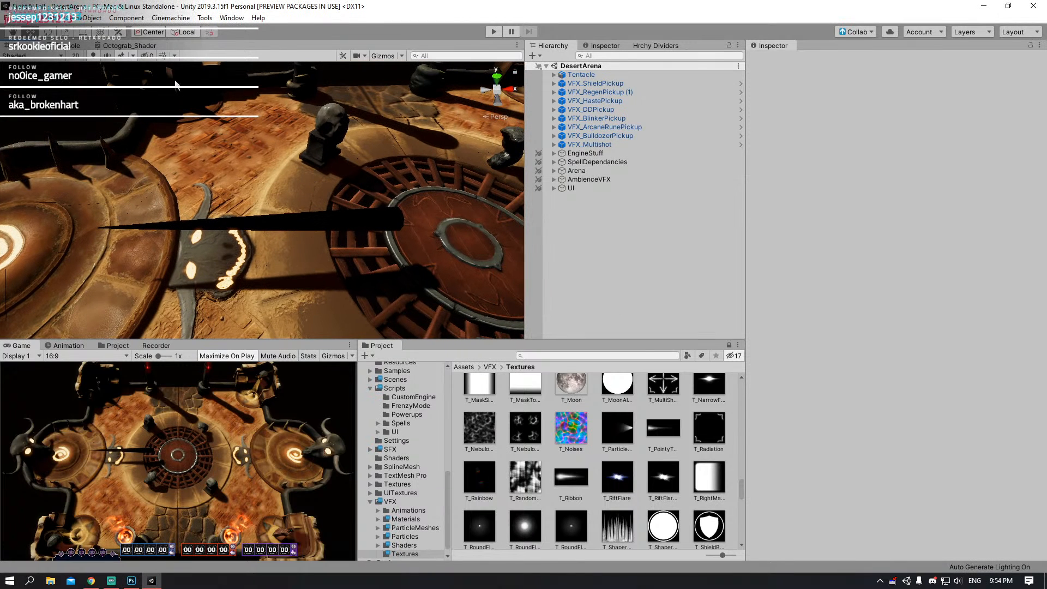
click(141, 47)
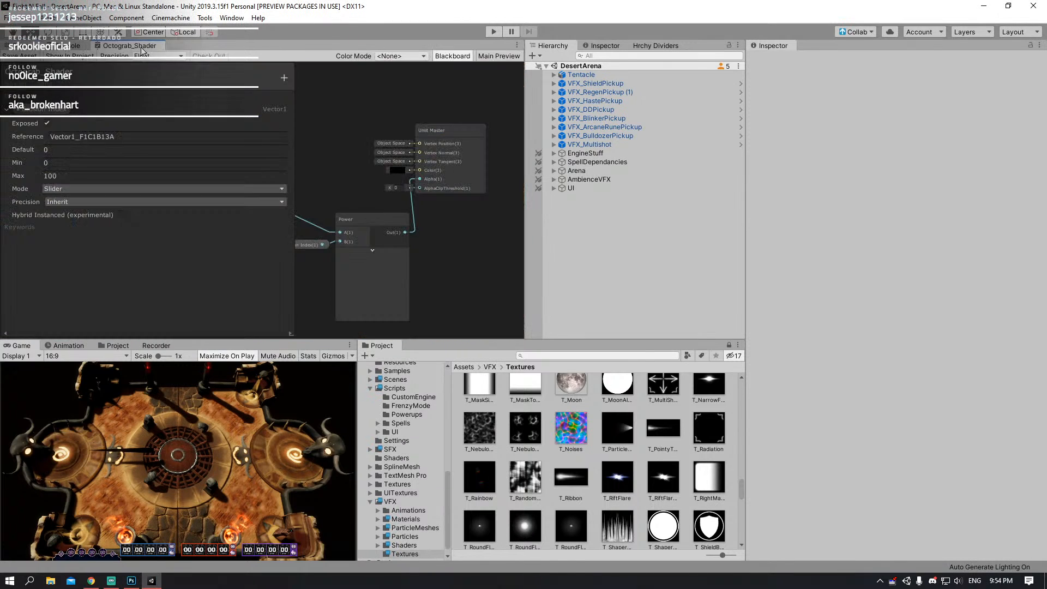
key(shift+space)
middle_drag(417, 202, 749, 209)
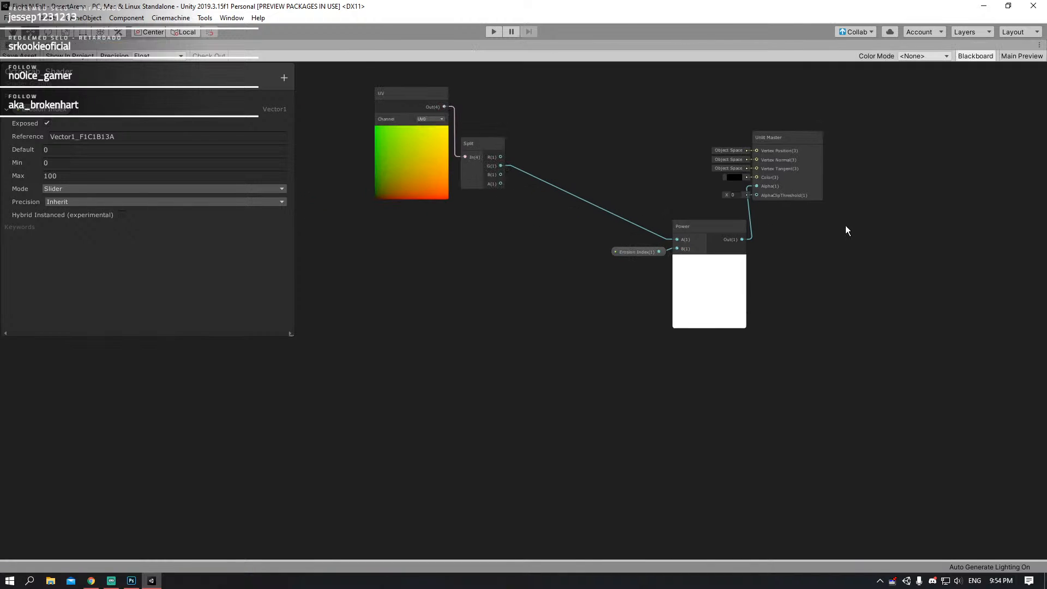
middle_drag(528, 143, 543, 220)
- Move the Power and Erosion Index nodes together closer to the Split node
drag(355, 306, 587, 187)
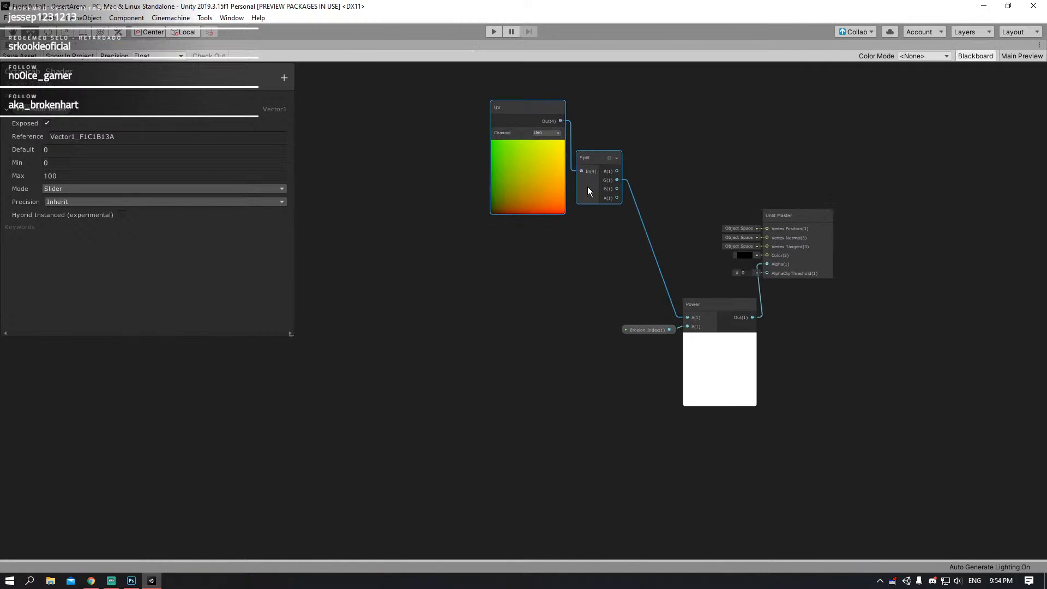
click(578, 326)
drag(578, 326, 708, 337)
drag(737, 370, 690, 353)
click(669, 233)
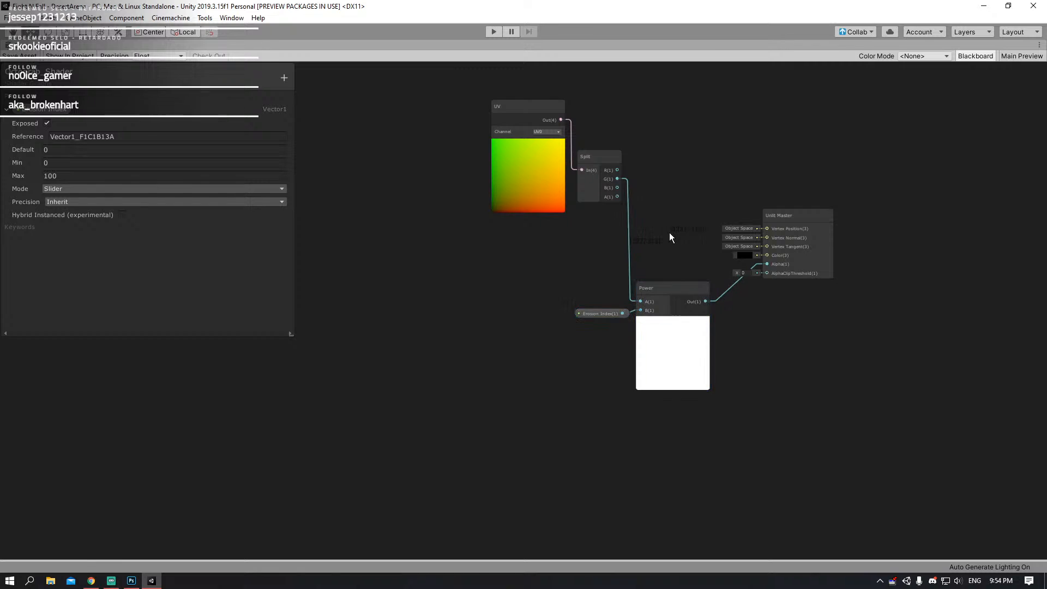
scroll(686, 236, up, 3)
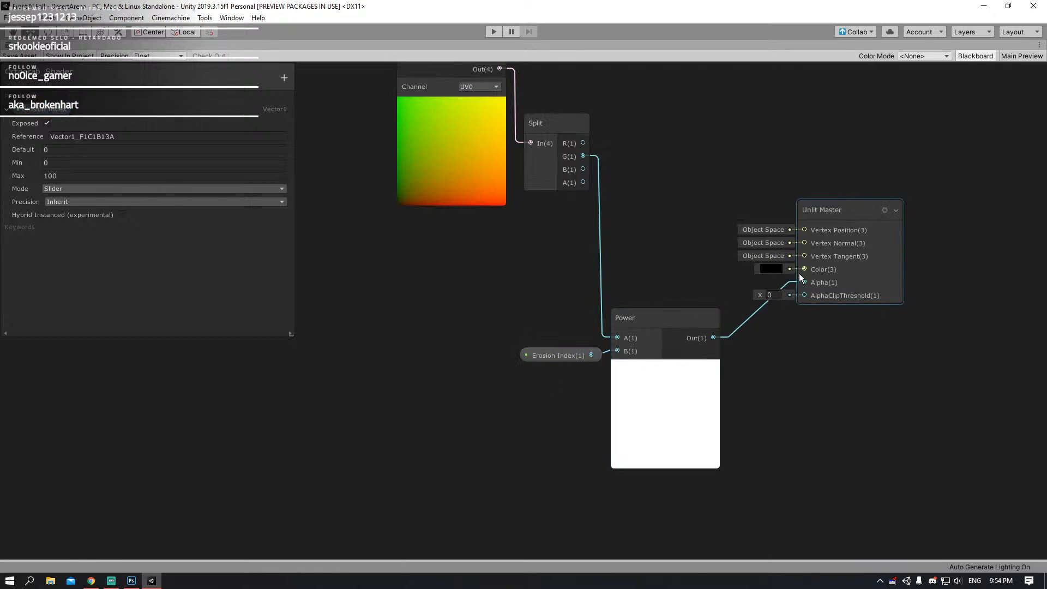
- Move the UV and Split nodes together down toward the Power node
middle_drag(414, 253, 431, 339)
drag(432, 339, 568, 226)
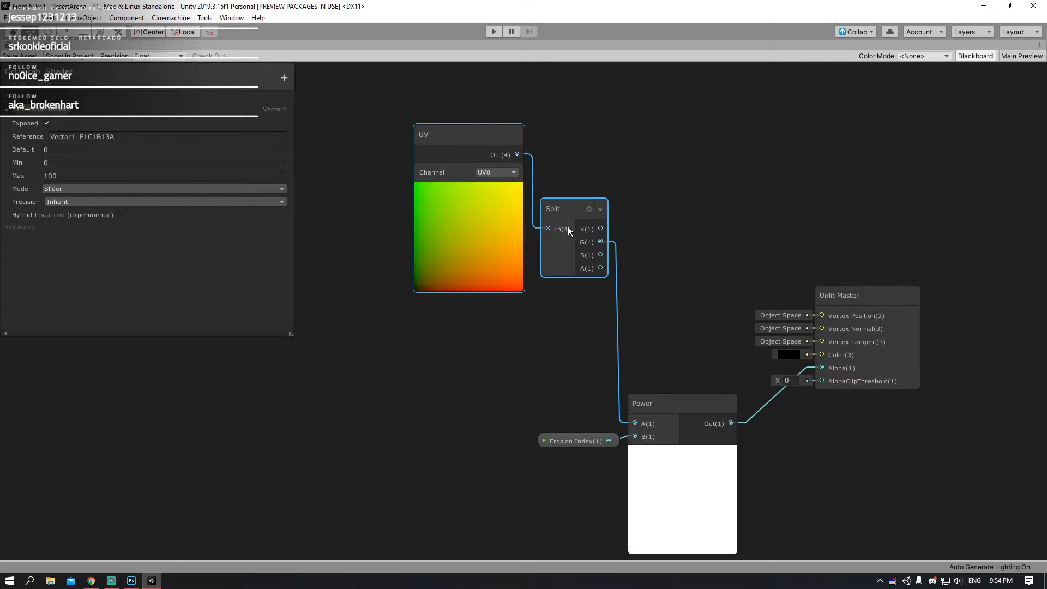
drag(561, 266, 564, 350)
click(354, 201)
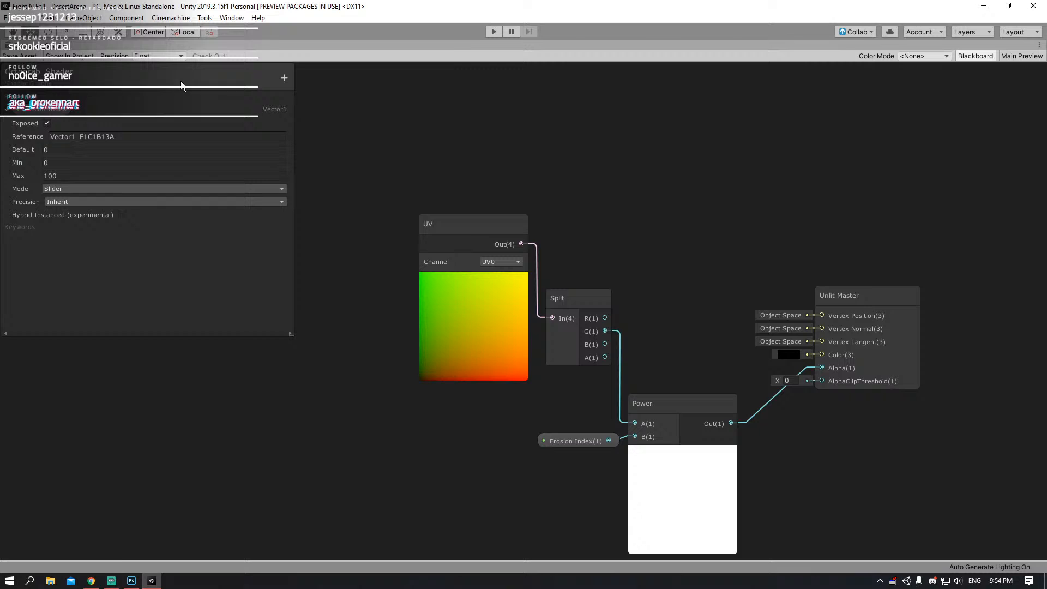
- Restore the normal editor layout and return to the Scene view to examine the black tentacle up close
key(shift+space)
click(12, 47)
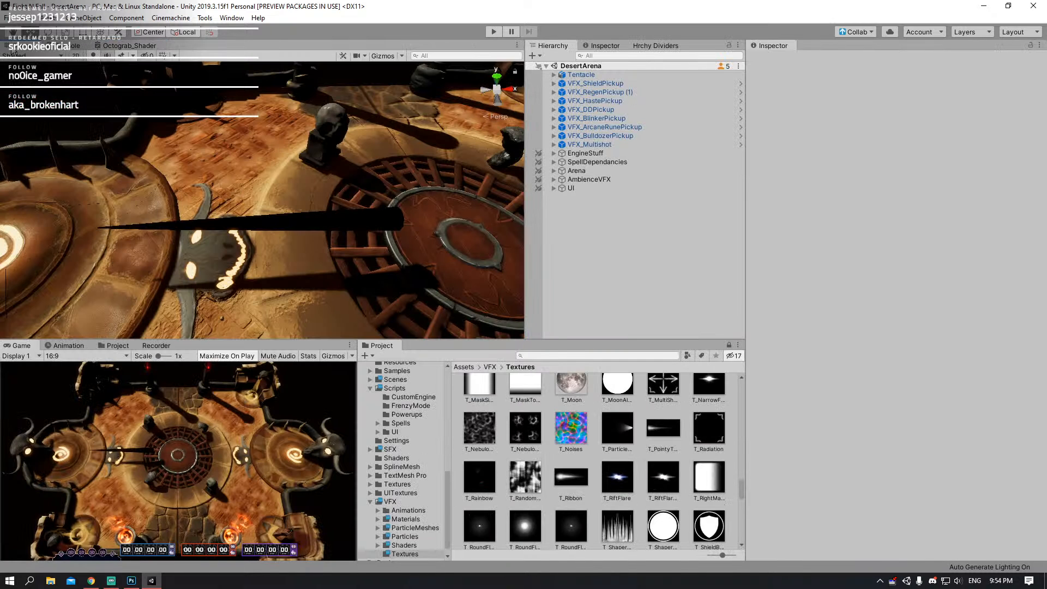
right_drag(330, 266, 232, 183)
key(w)
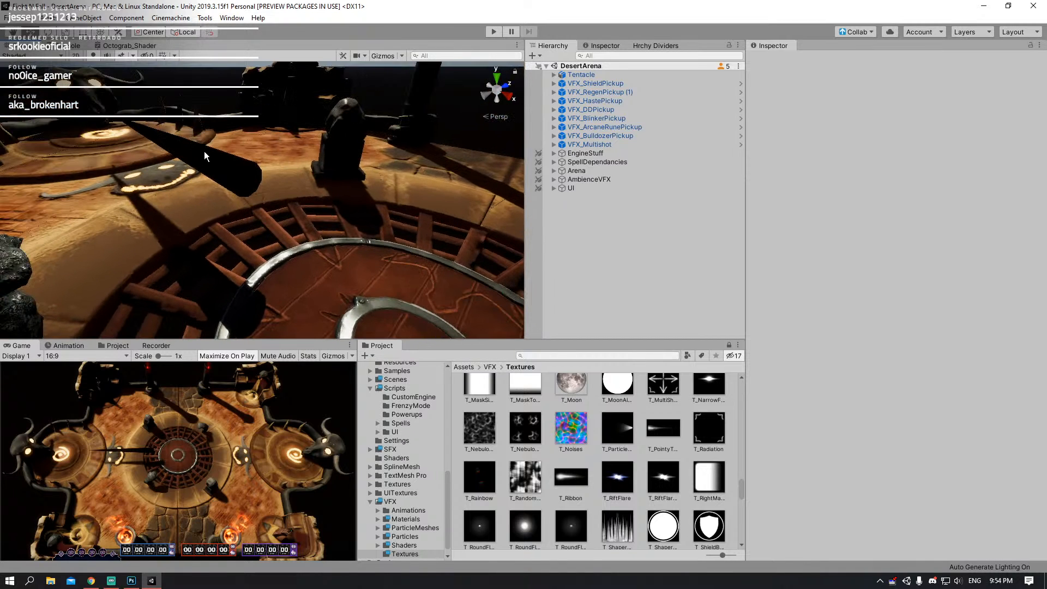
- Unpack the Tentacle prefab in the scene and delete its Empty child object
click(204, 153)
click(553, 75)
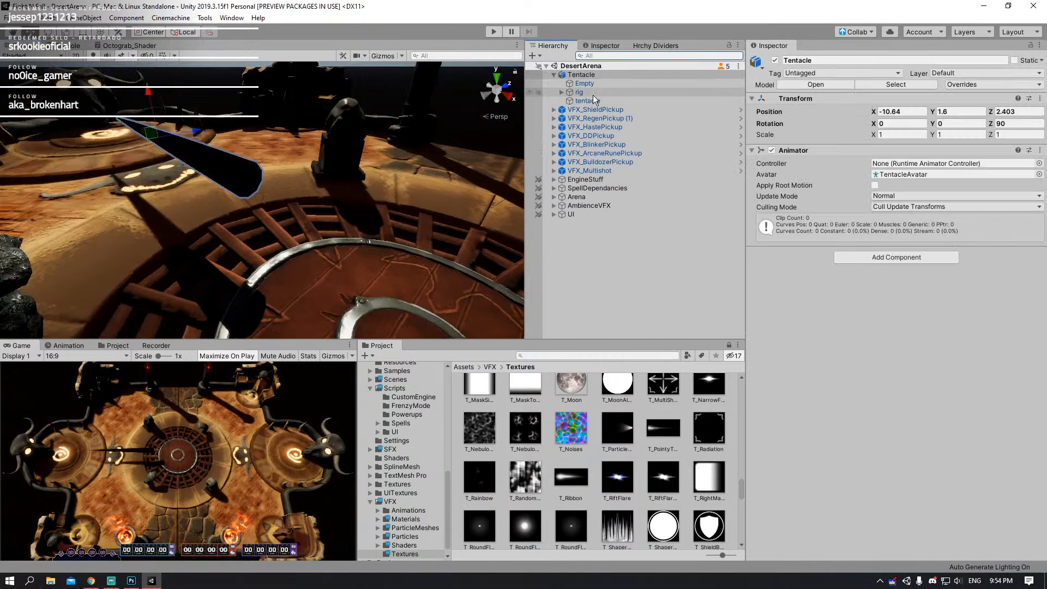
right_click(601, 72)
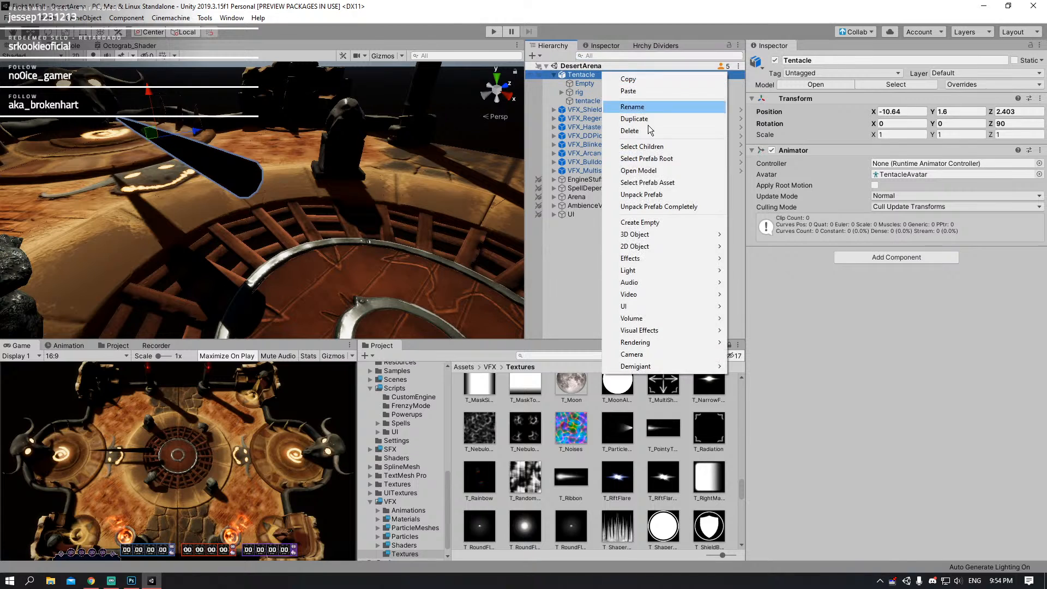
click(654, 182)
click(613, 82)
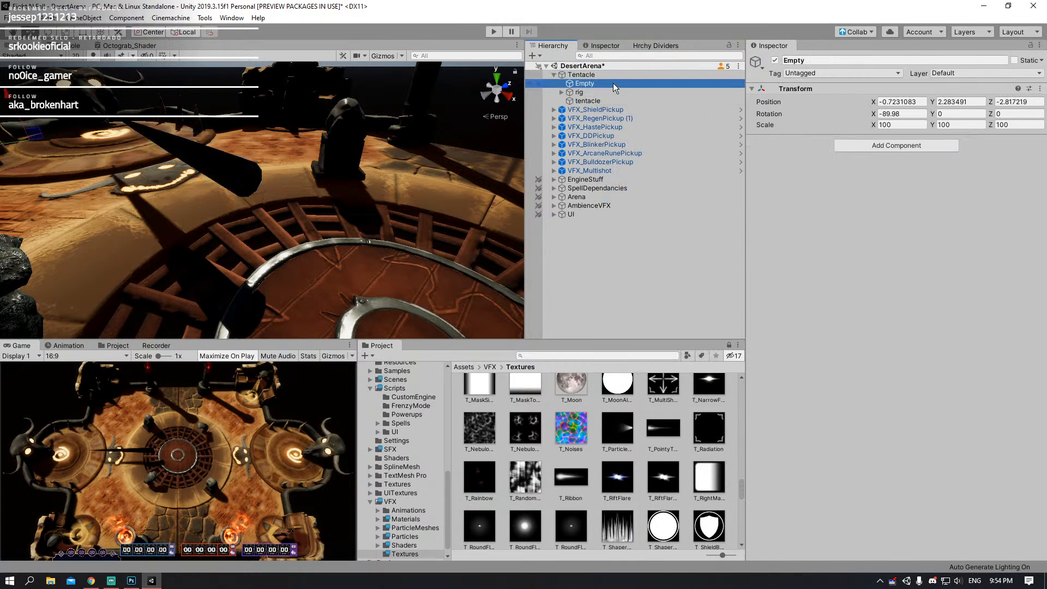
key(Delete)
- Try deleting the rig object under Tentacle, and undo the deletion
click(592, 82)
key(Delete)
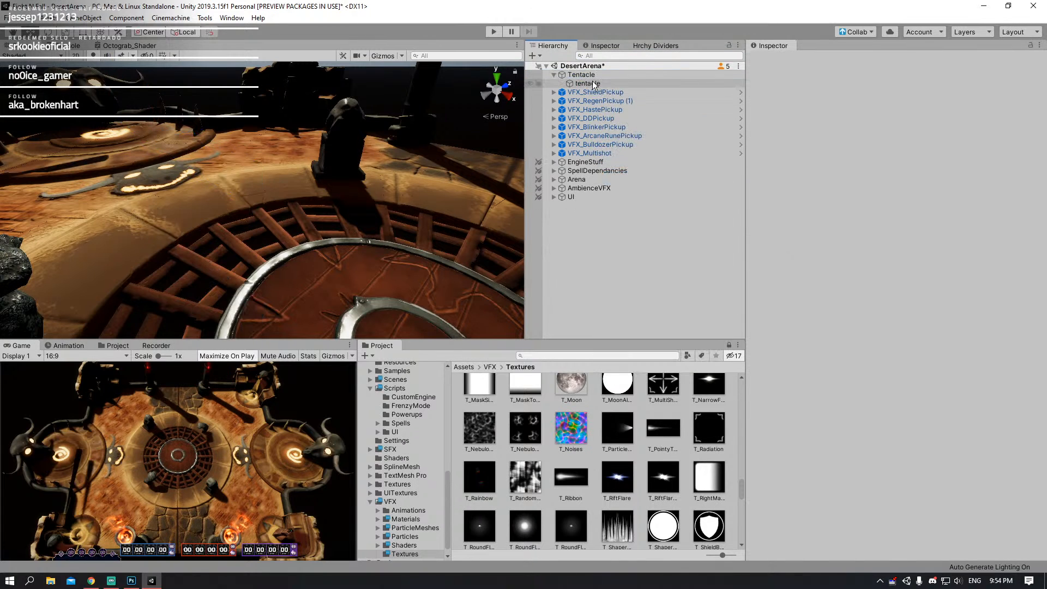
click(591, 81)
key(ctrl+z)
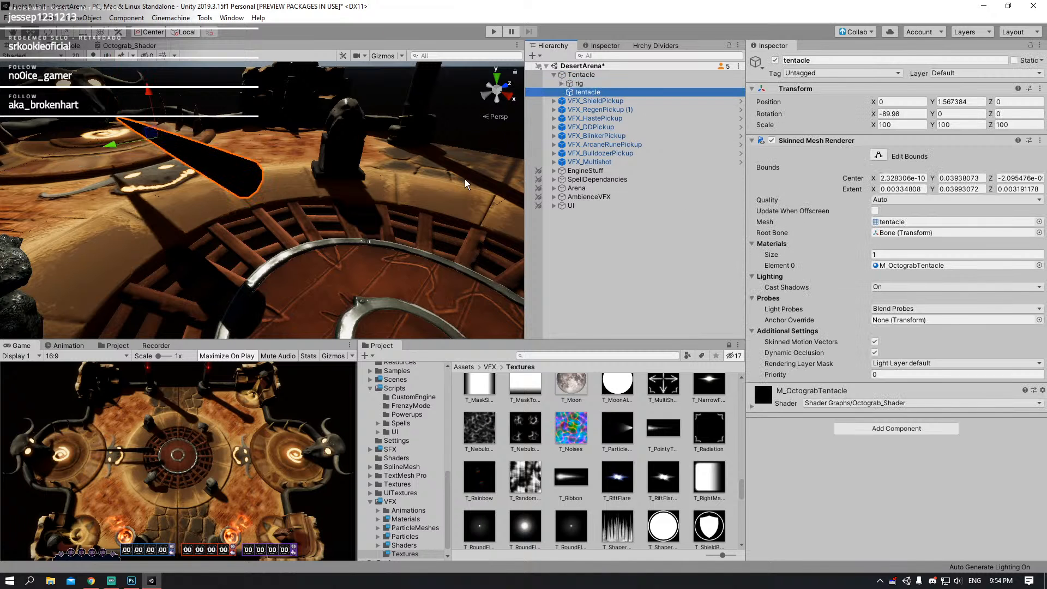
- Set Cast Shadows to Off on the tentacle mesh's Skinned Mesh Renderer
alt+drag(189, 187, 352, 210)
key(f)
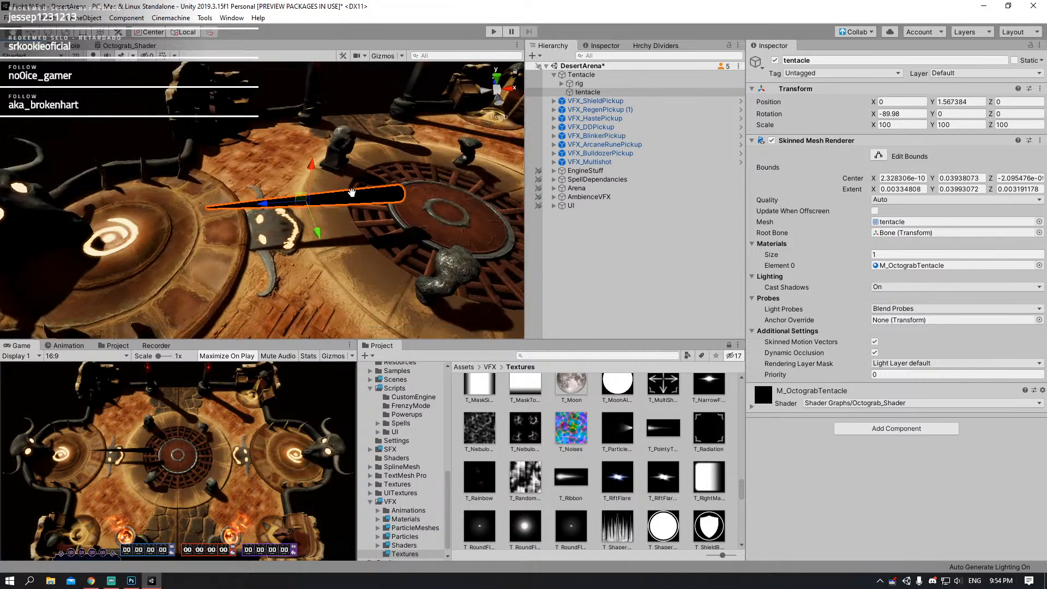
scroll(350, 200, up, 5)
scroll(350, 201, up, 4)
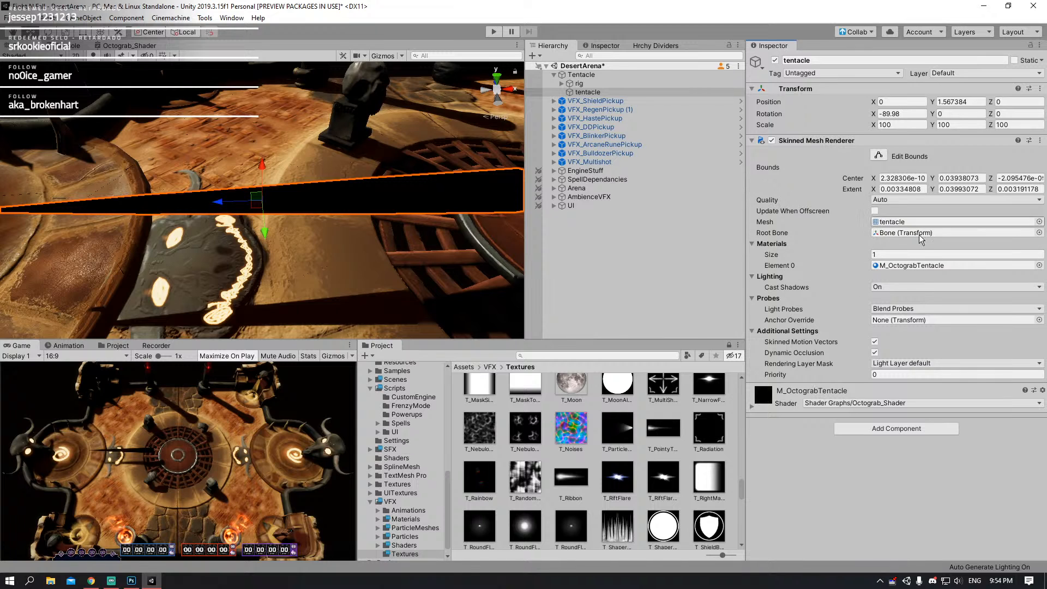
click(586, 74)
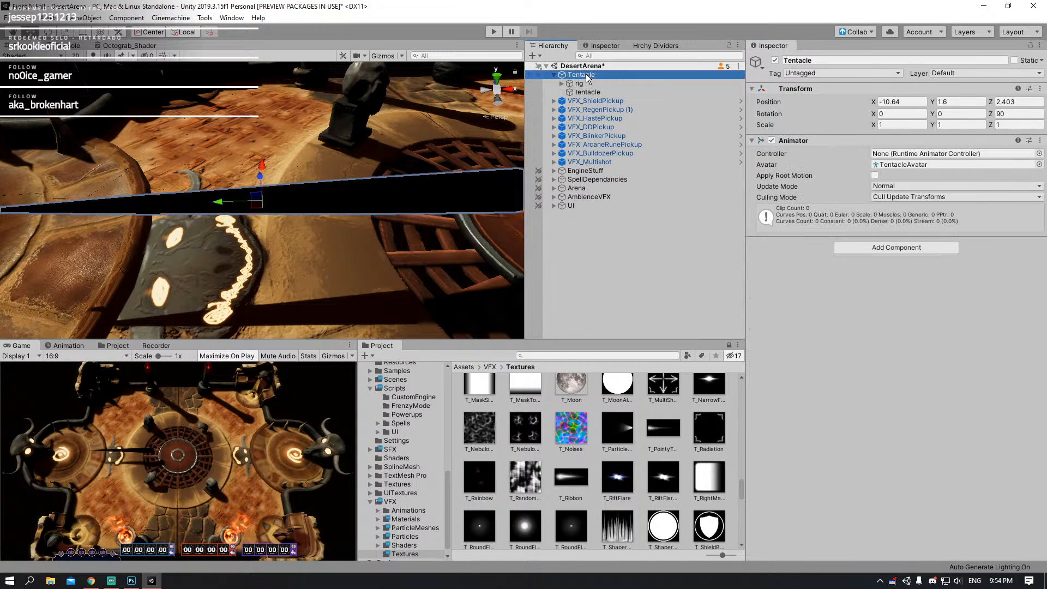
click(587, 92)
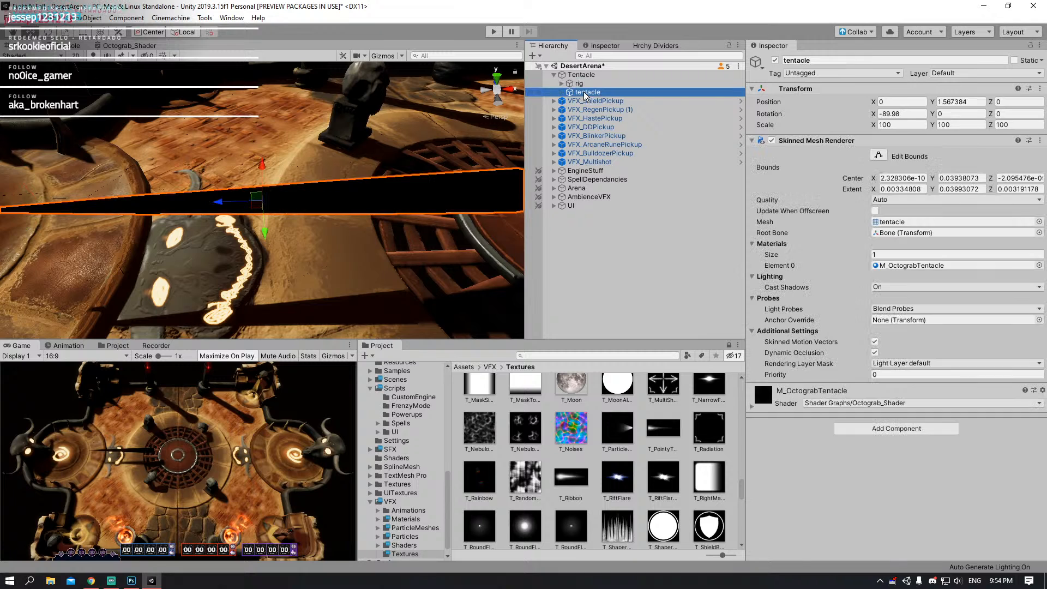
click(879, 287)
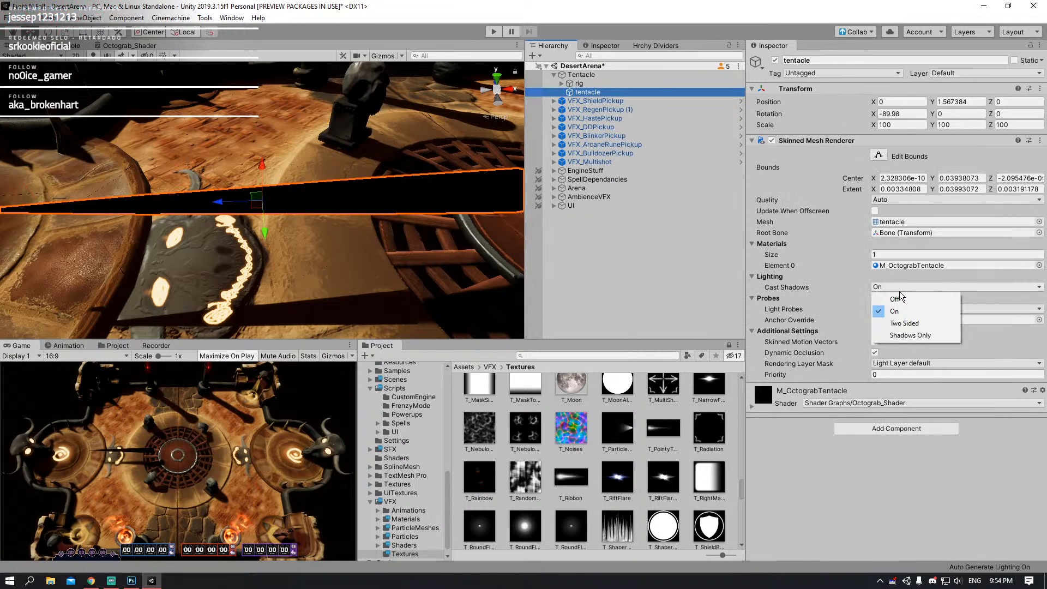
click(882, 297)
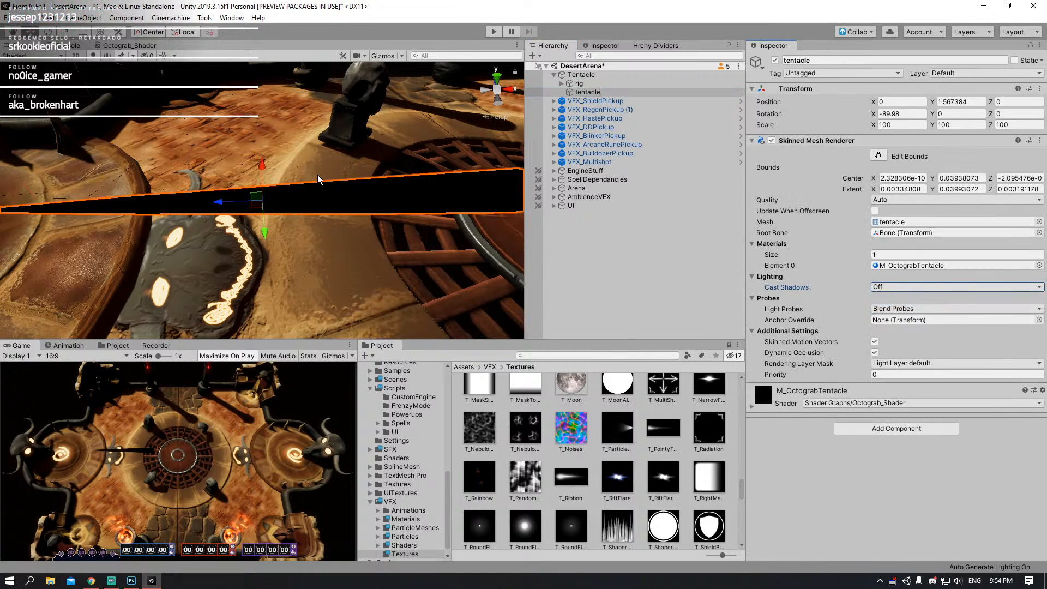
- Examine the tentacle in the scene from several angles and review its renderer settings
right_drag(341, 163, 332, 182)
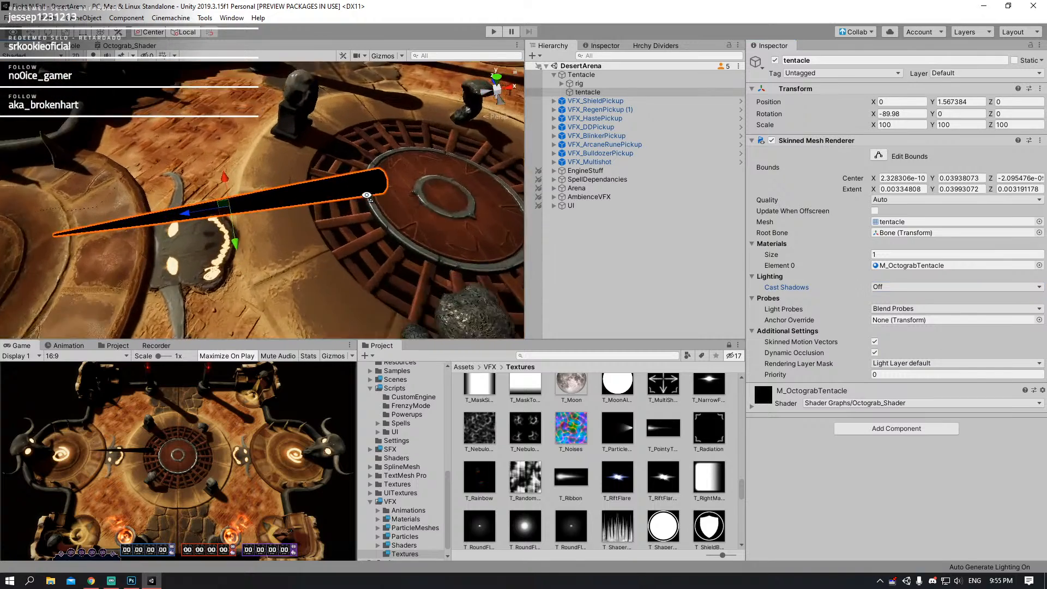
scroll(332, 183, up, 3)
click(642, 75)
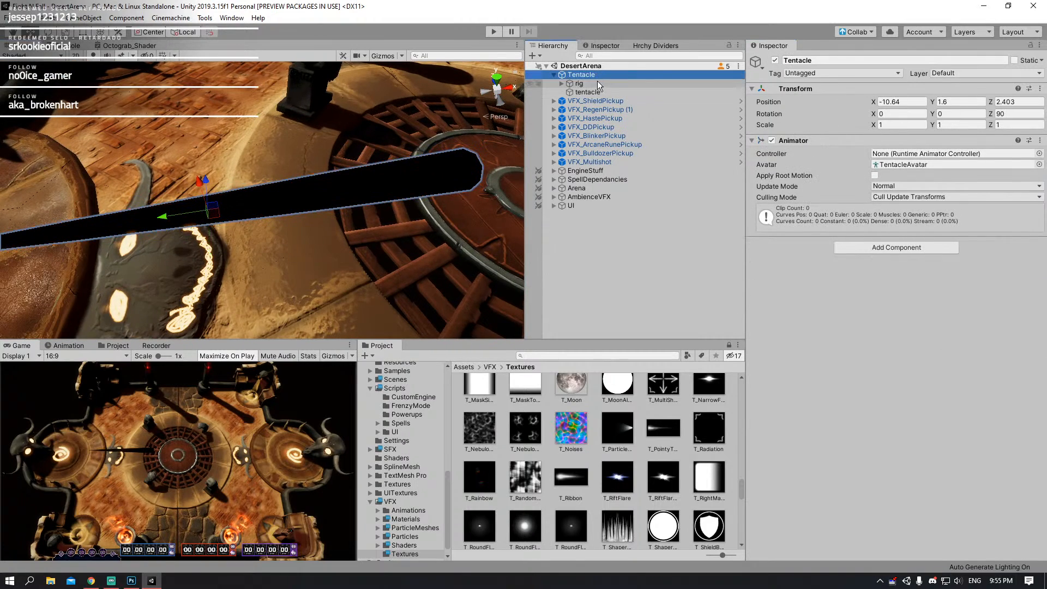
click(583, 91)
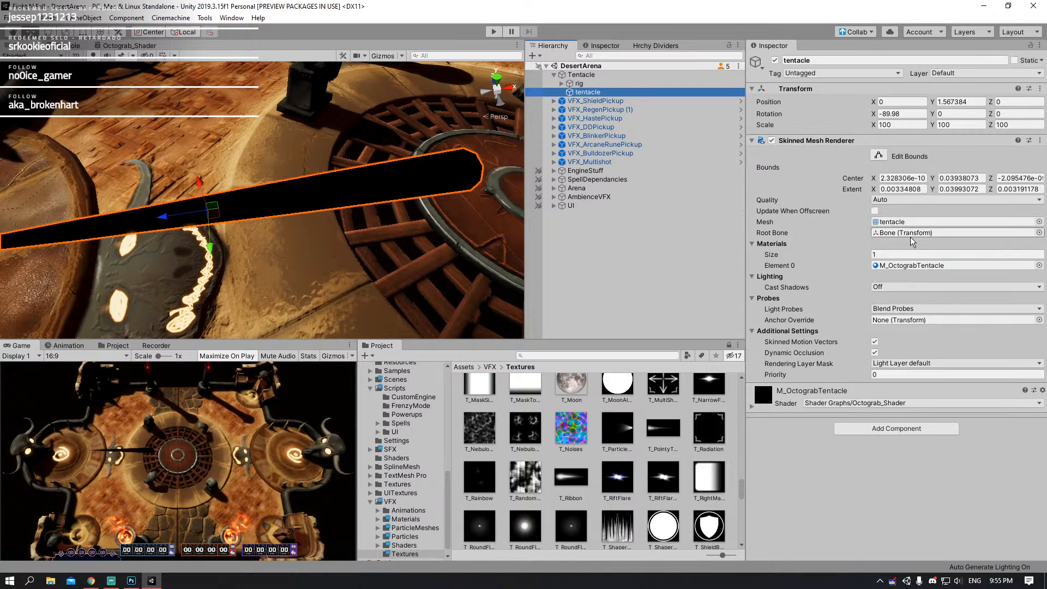
right_drag(464, 179, 399, 176)
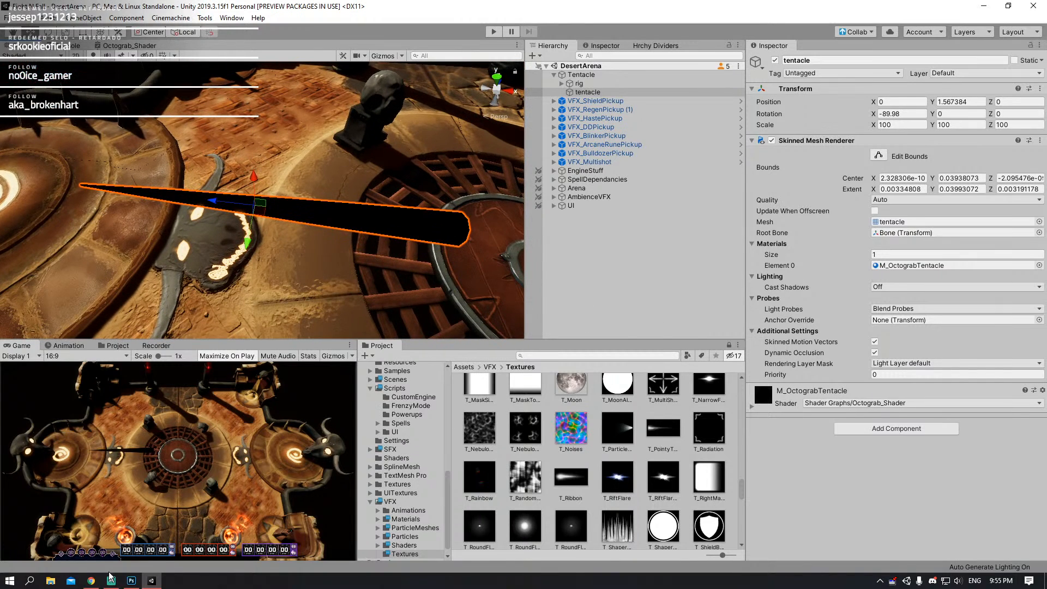
scroll(474, 392, up, 2)
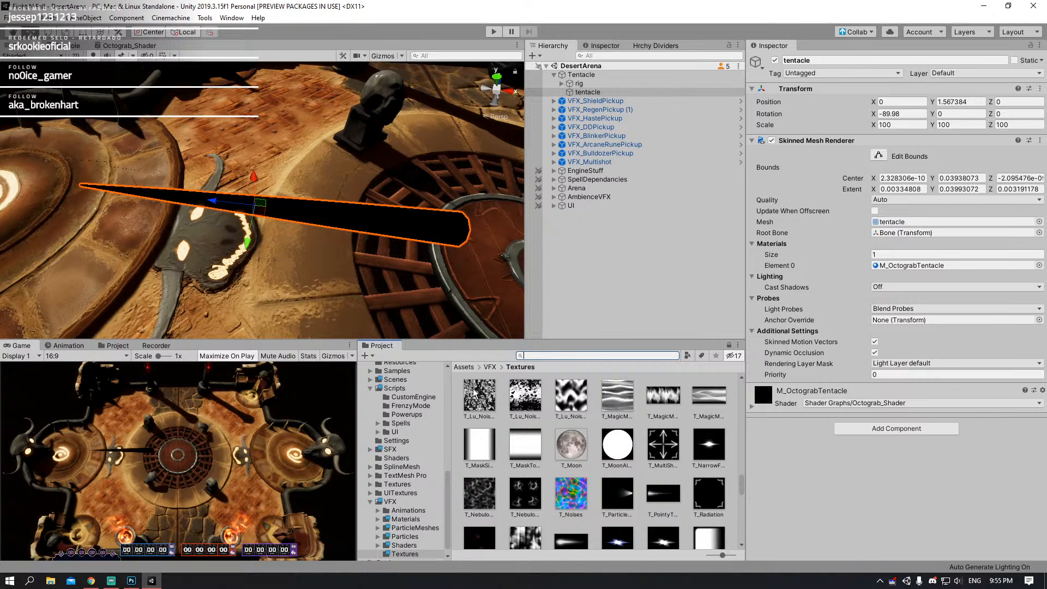
scroll(406, 474, down, 1)
- Browse the project assets to the Inky folder inside Scripts > Spells
click(115, 345)
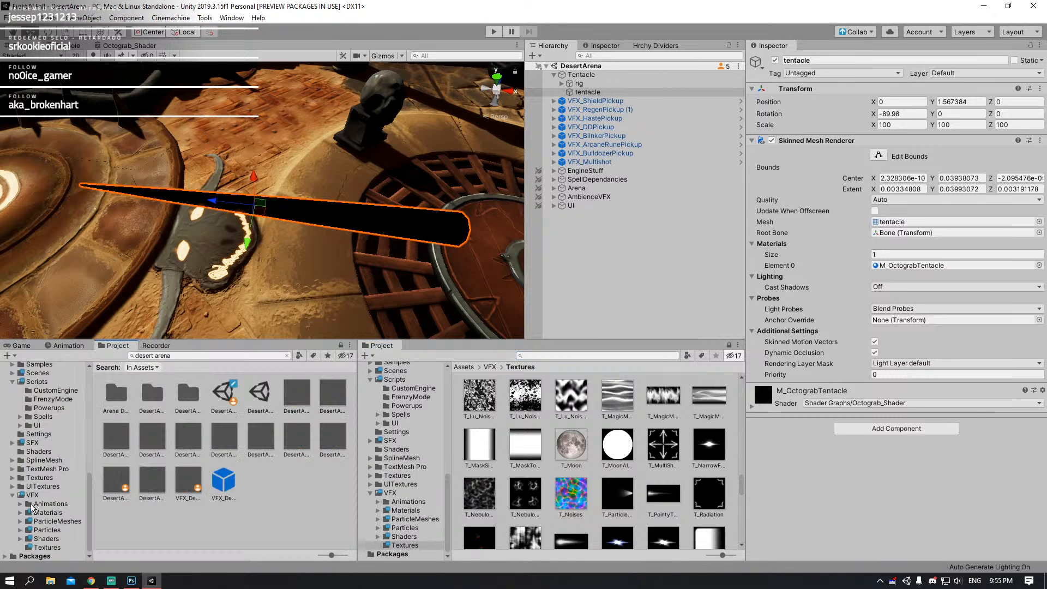
scroll(31, 507, up, 10)
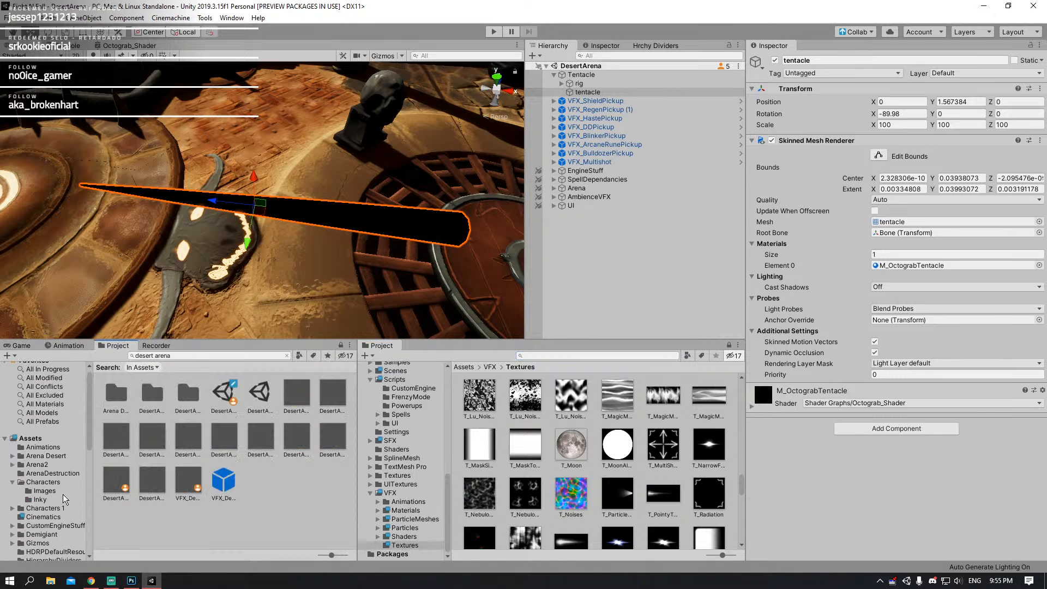
click(43, 482)
scroll(48, 504, down, 10)
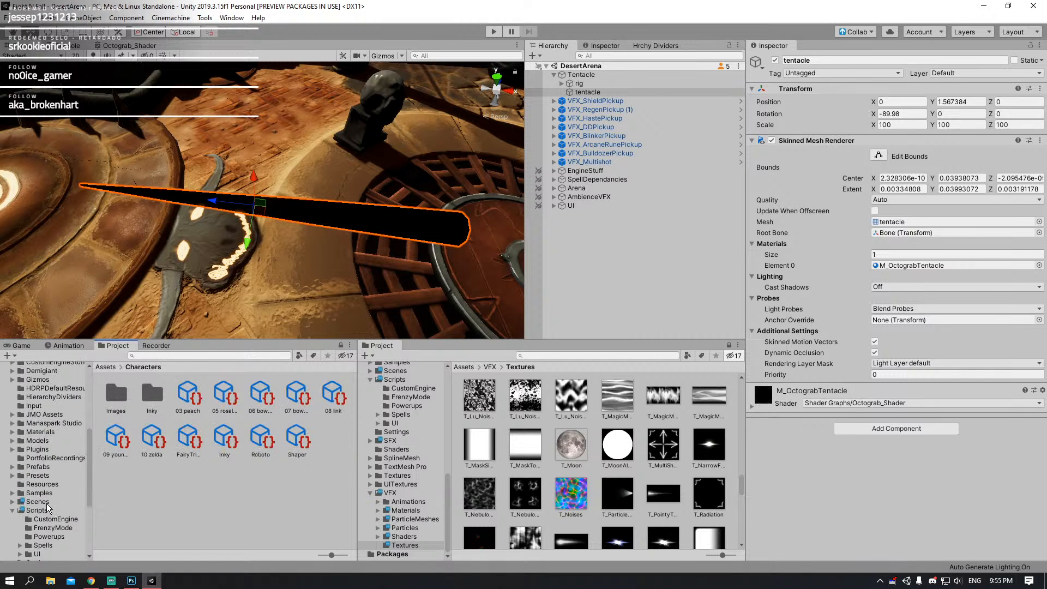
click(37, 510)
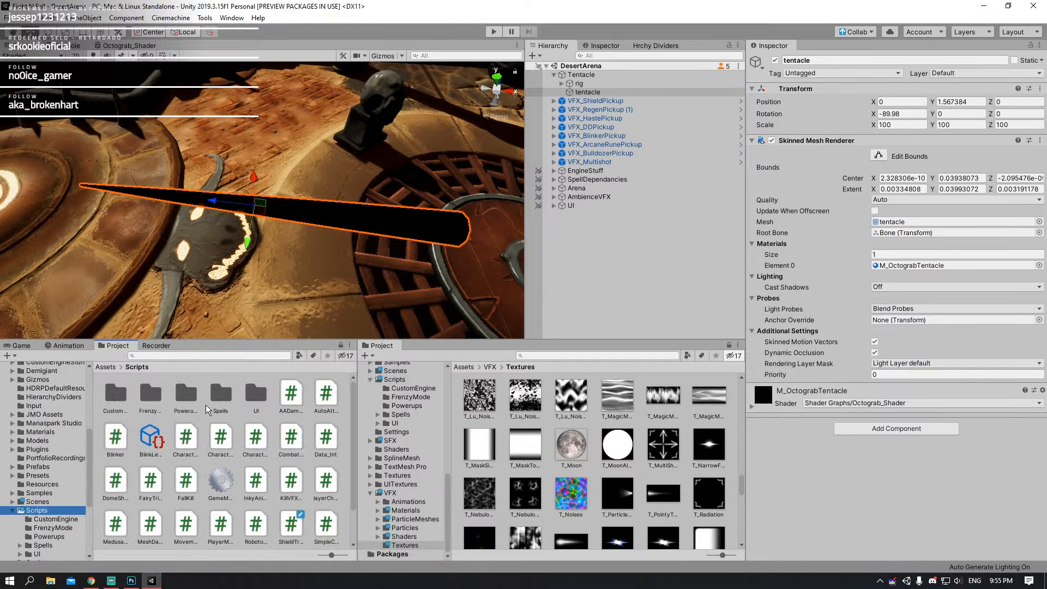
double_click(220, 395)
double_click(151, 393)
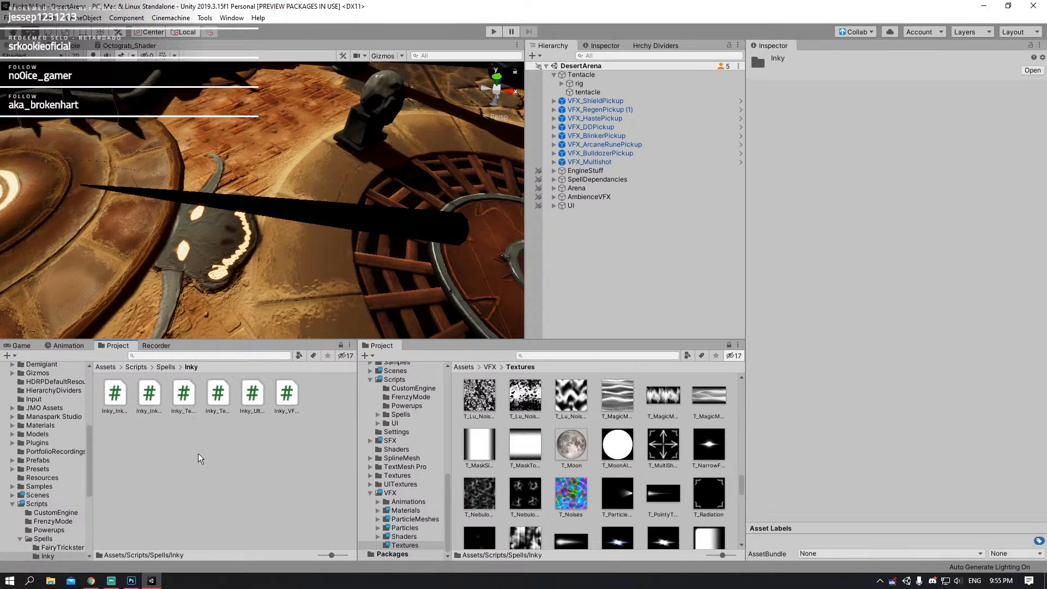
- Open the Inky_Ultimate script in Visual Studio
click(287, 394)
click(243, 400)
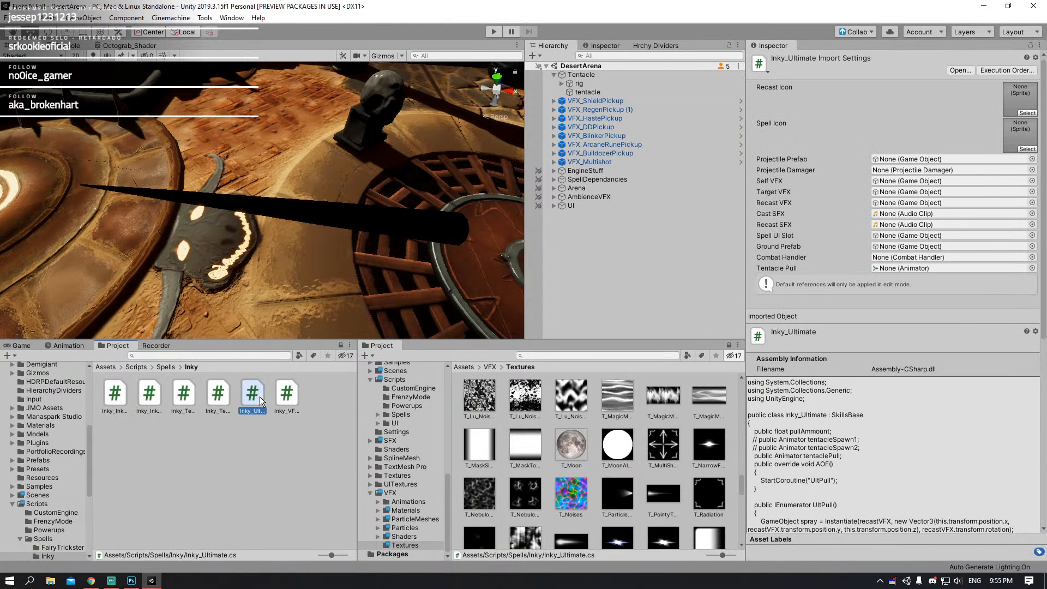
double_click(260, 397)
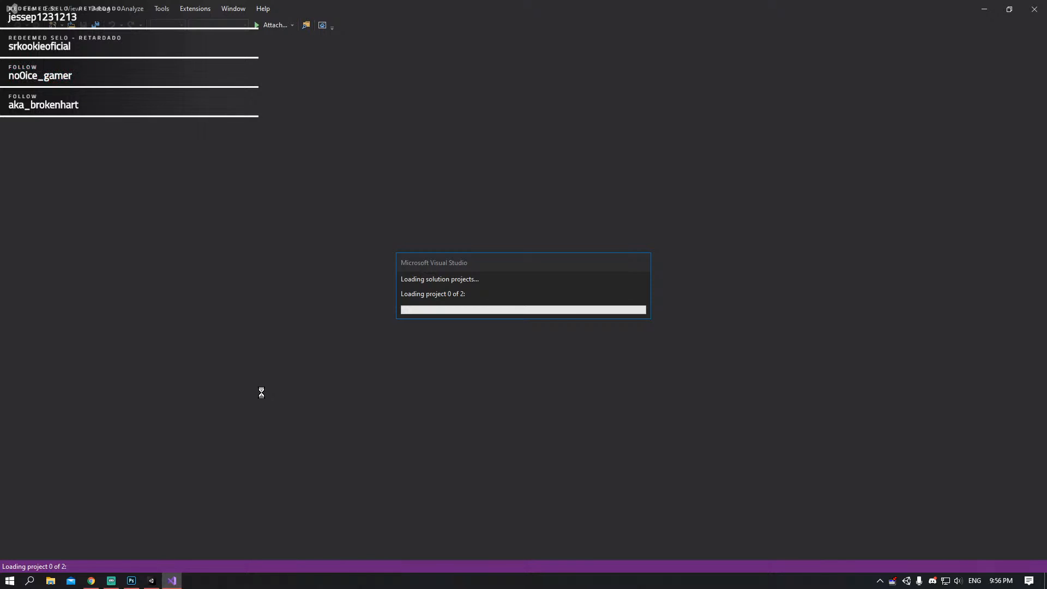
click(92, 582)
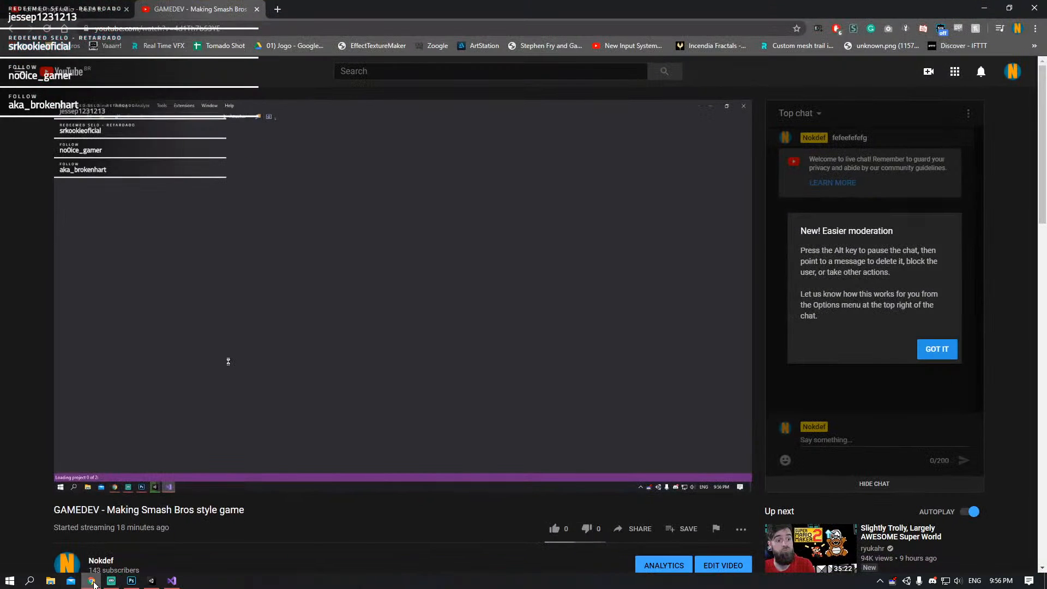
click(92, 581)
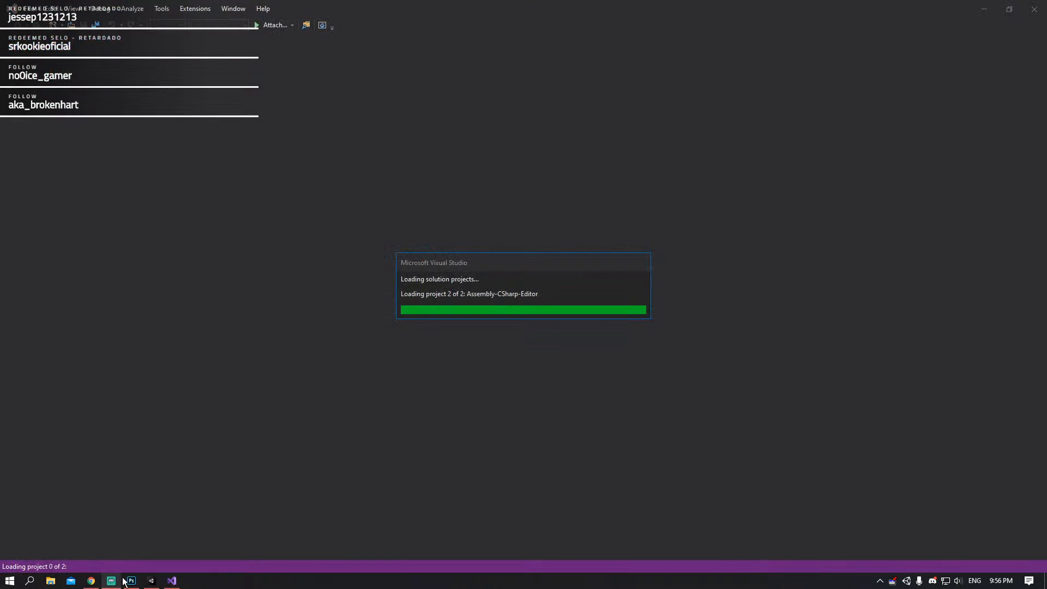
mouse_move(126, 586)
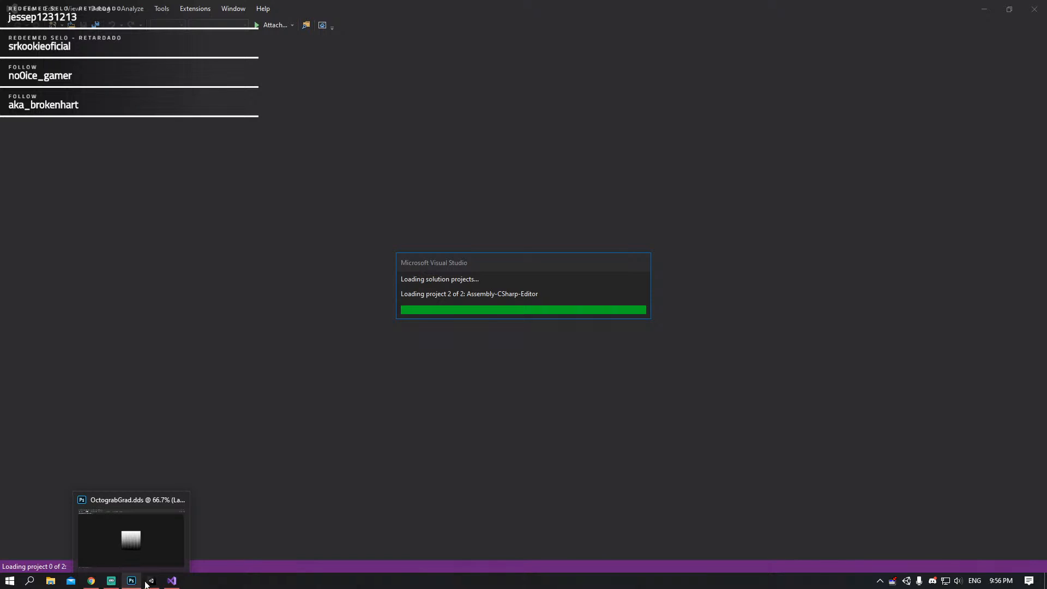
click(905, 583)
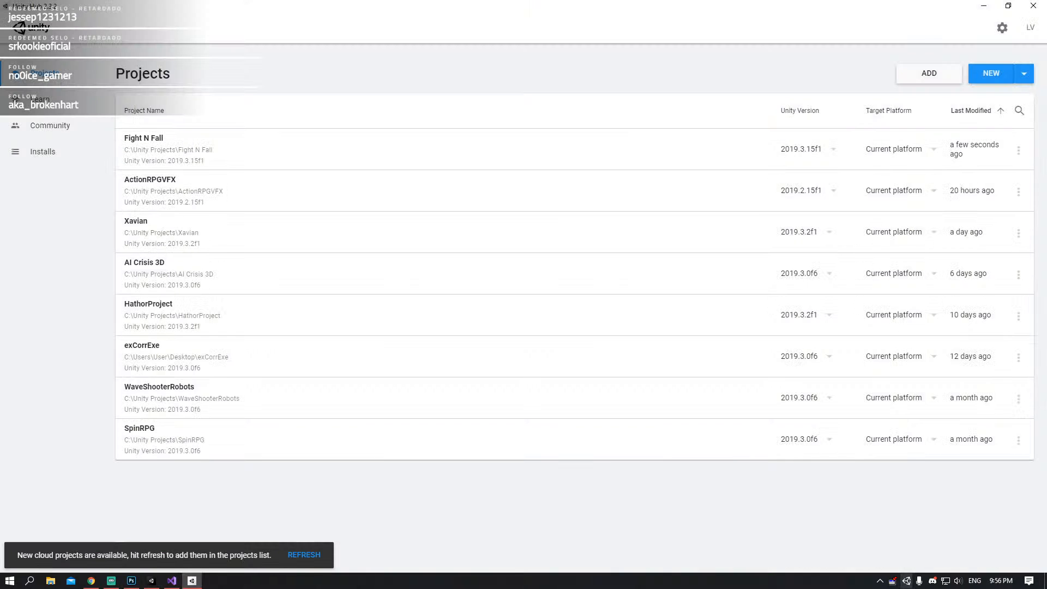
click(1034, 5)
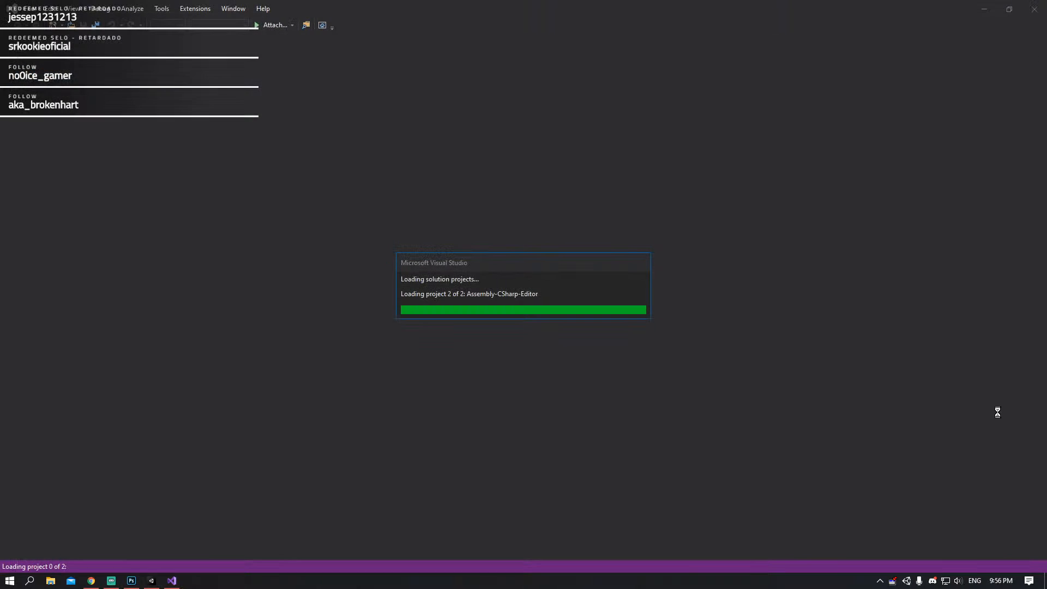
- Switch to Discord and view the orange robot character image posted in the game server's roboto devlog channel
click(935, 581)
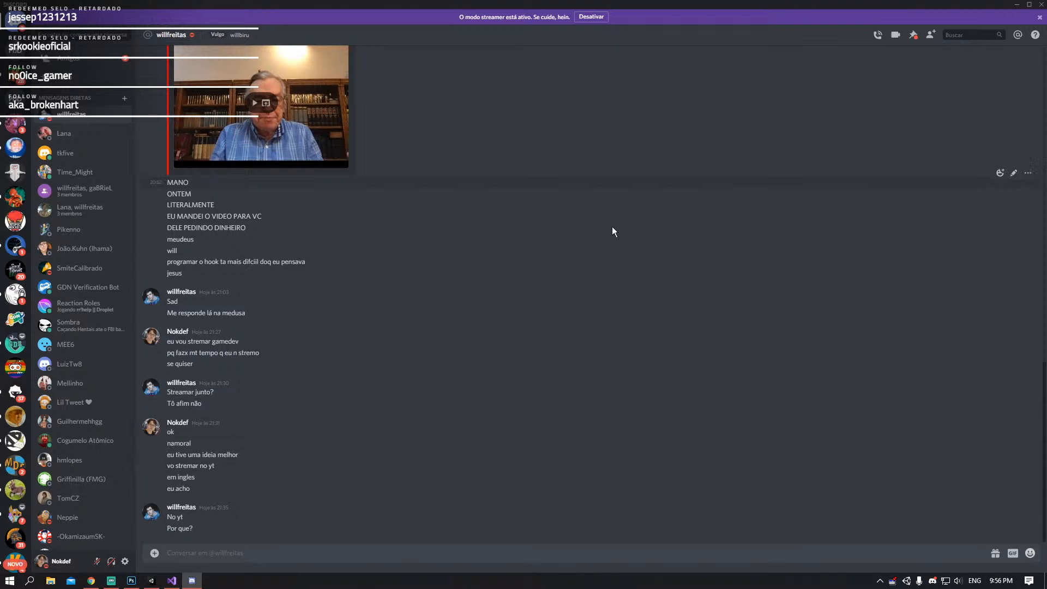
scroll(16, 393, down, 3)
click(16, 413)
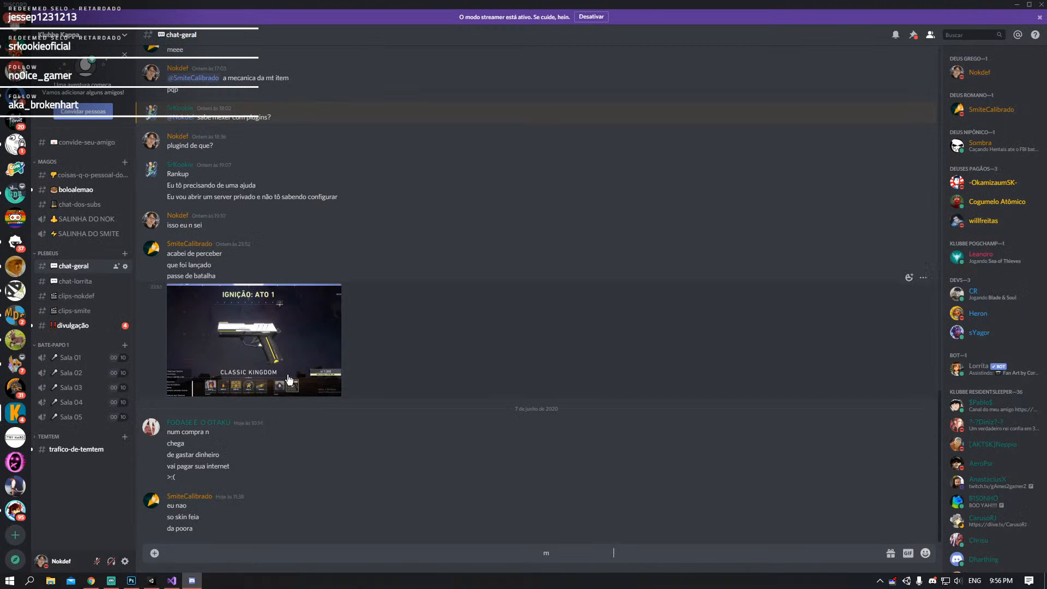
scroll(16, 336, up, 3)
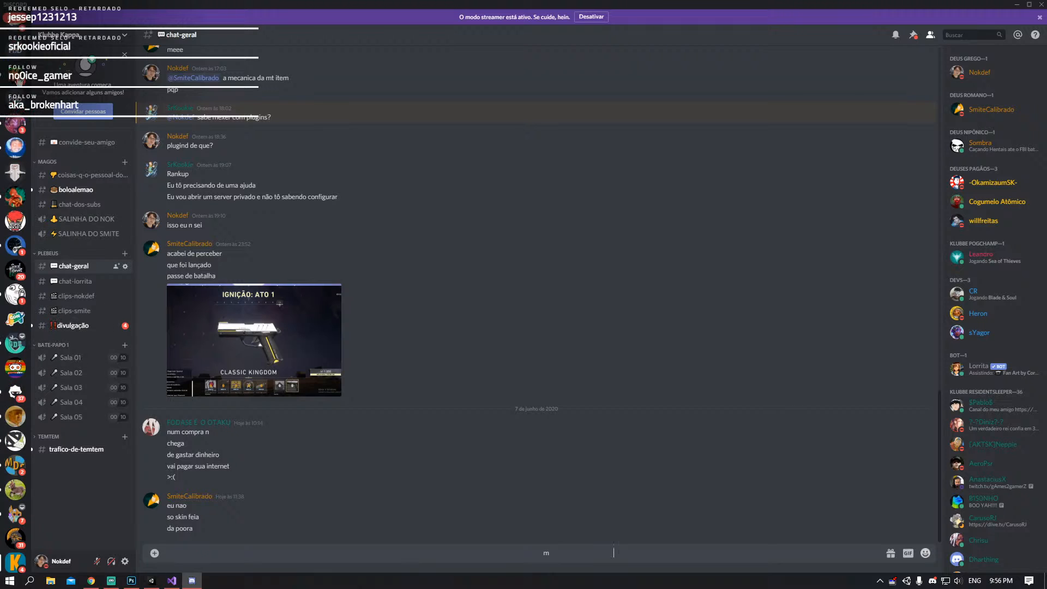
click(10, 201)
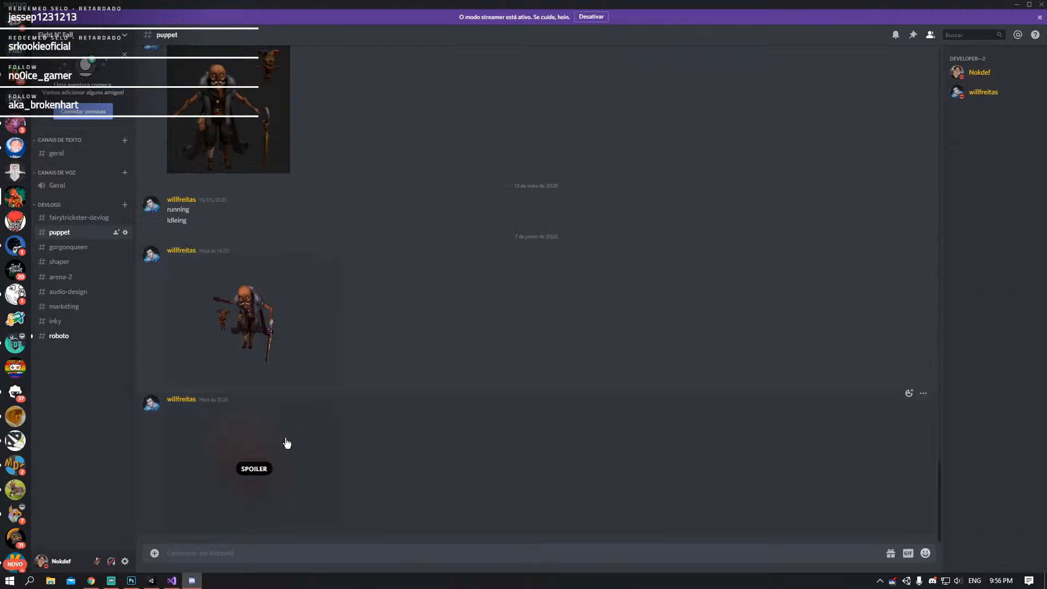
click(58, 342)
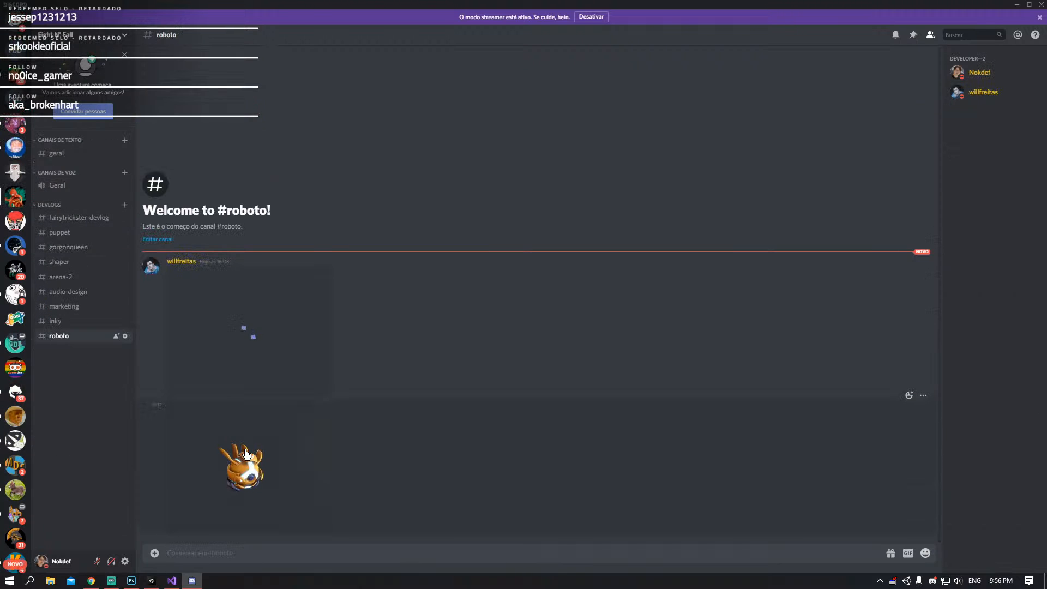
click(247, 452)
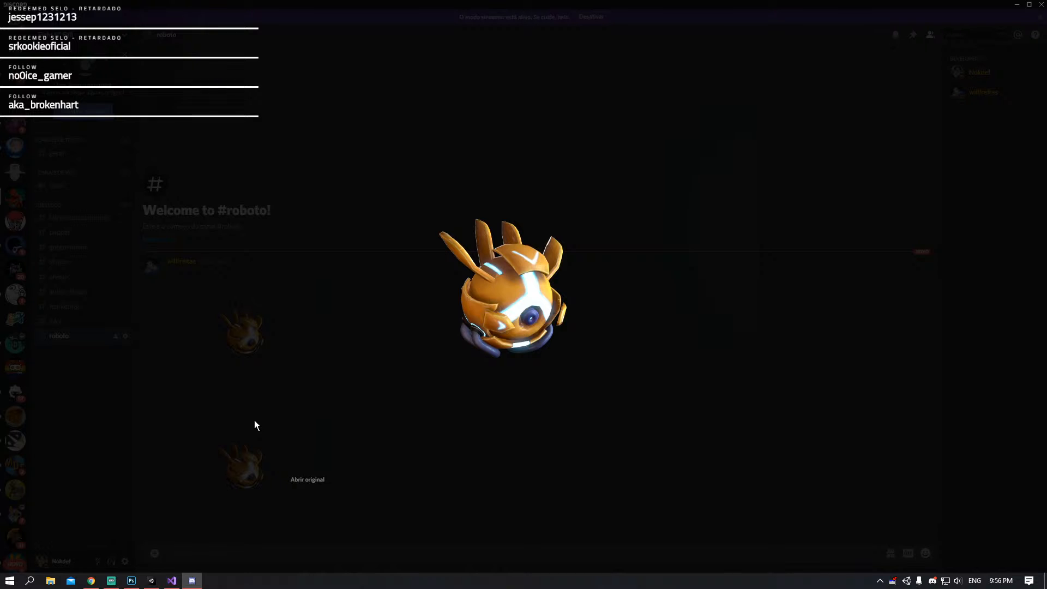
click(204, 329)
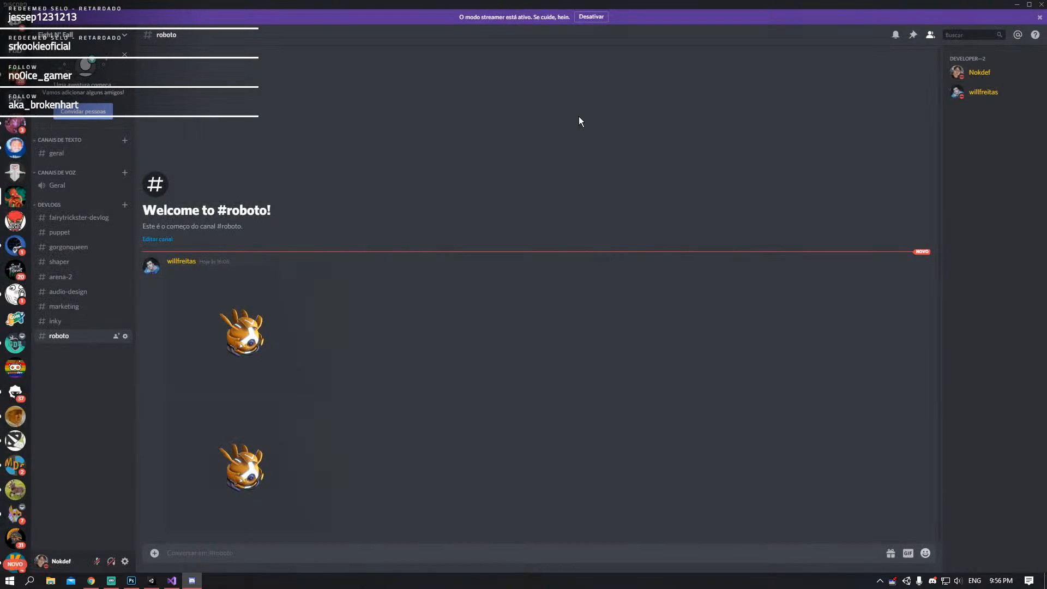
- Close Discord and read through the UltPull coroutine in the Inky_Ultimate script
click(1041, 4)
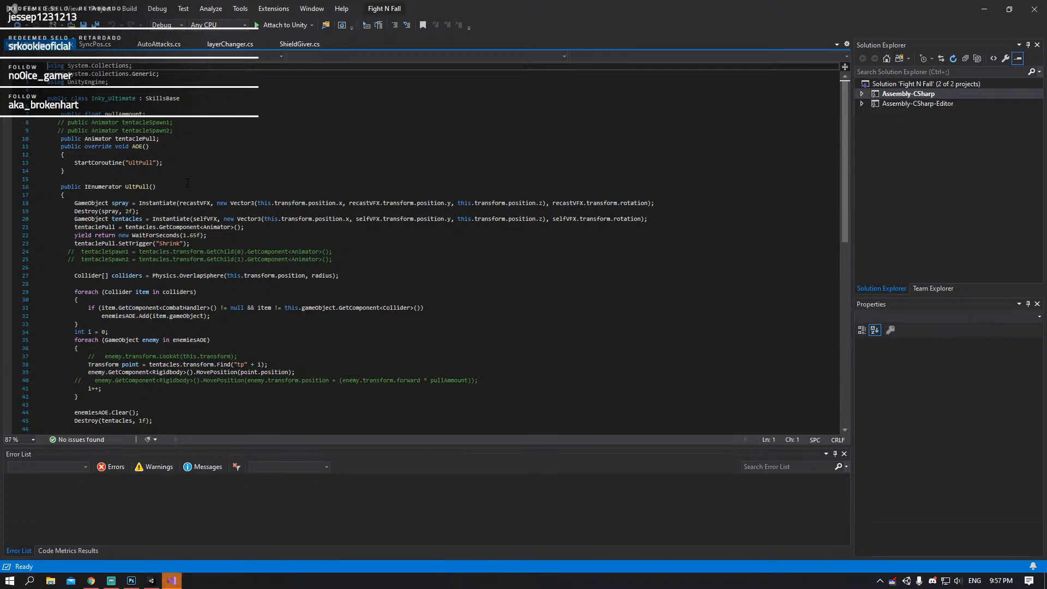
scroll(188, 183, down, 2)
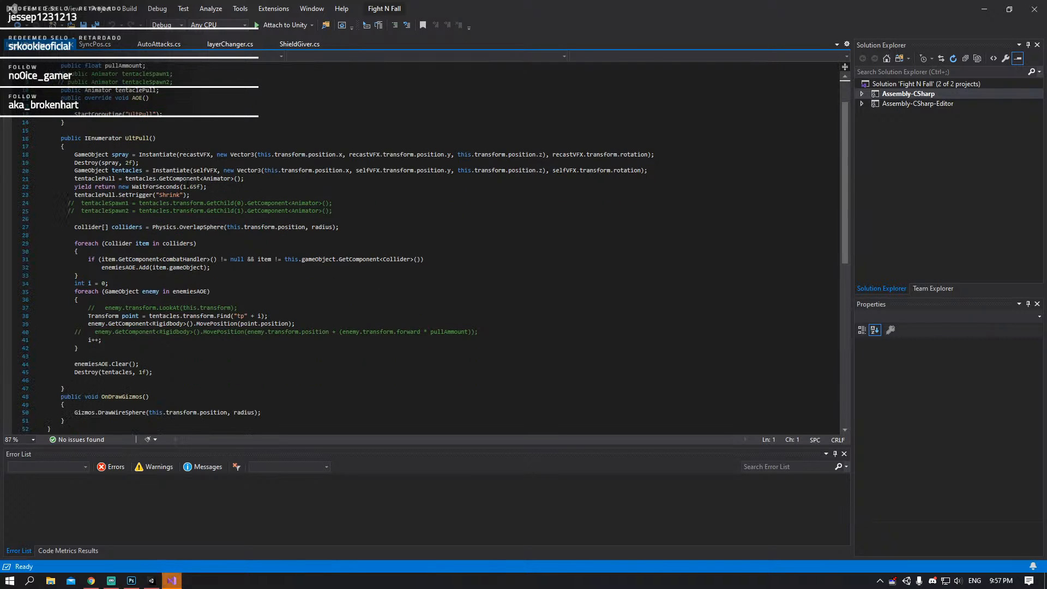
scroll(187, 182, down, 4)
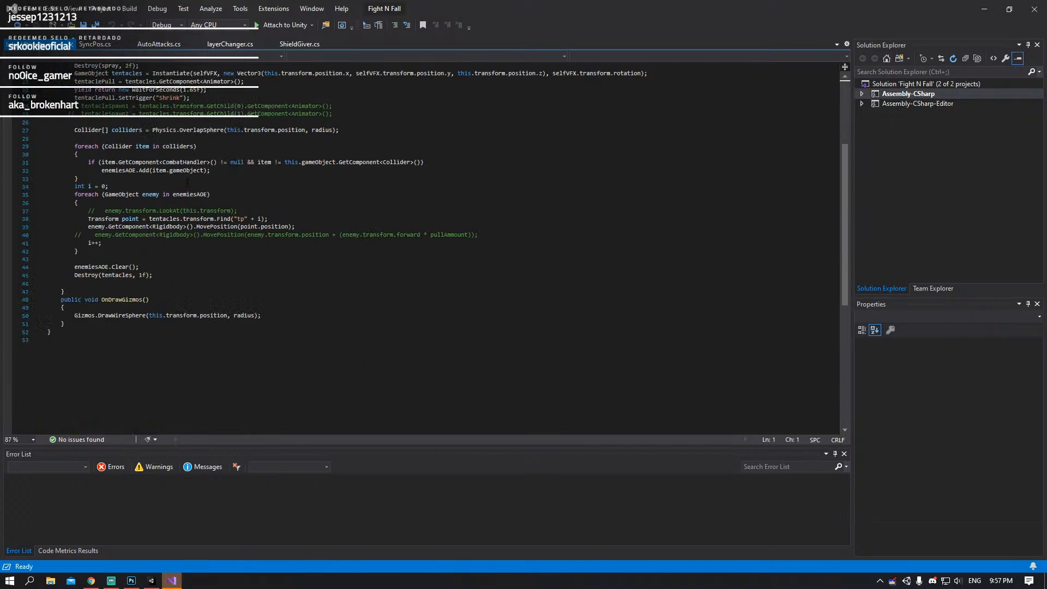
scroll(188, 182, up, 4)
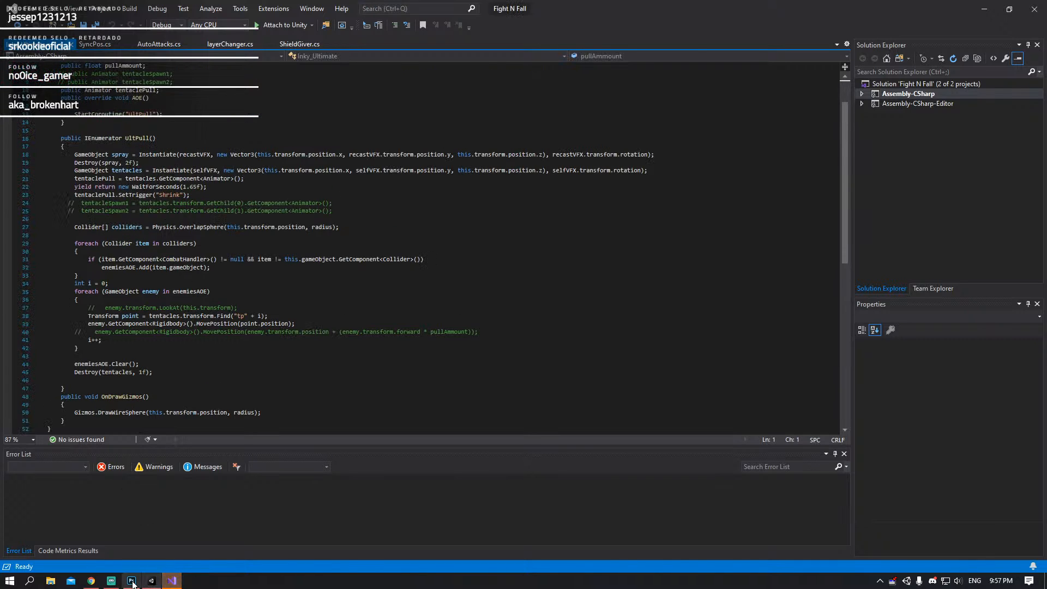
- Switch to Unity and search the project assets for char_inky
mouse_move(153, 582)
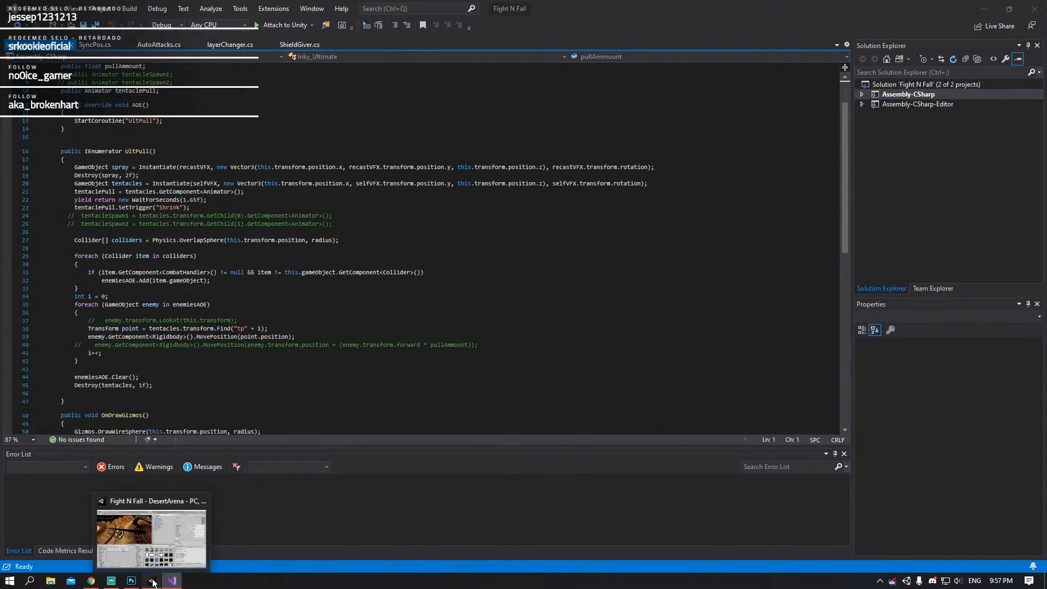
click(185, 537)
click(256, 470)
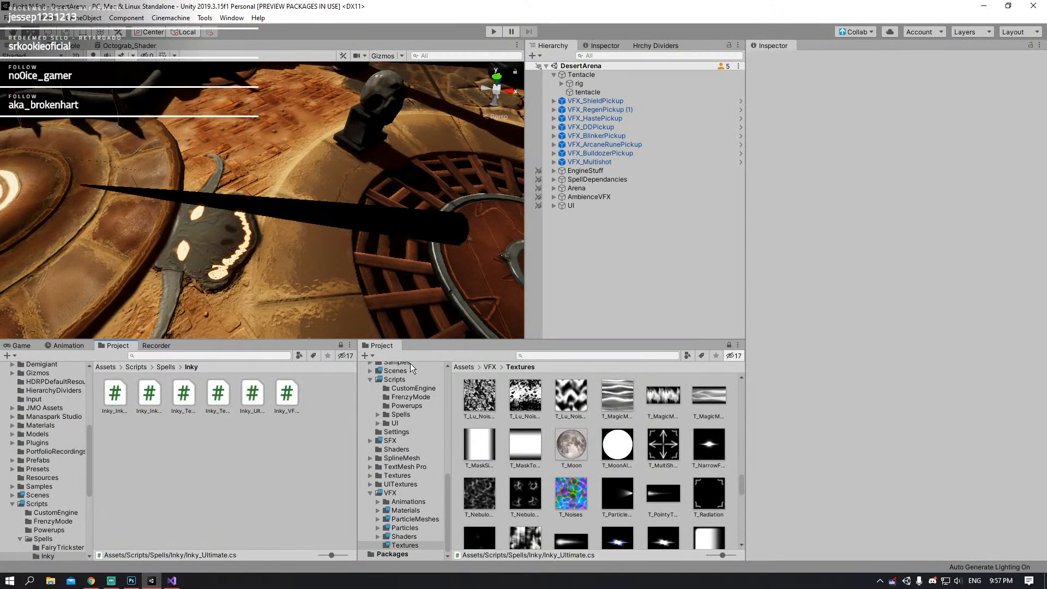
click(545, 355)
text(char)
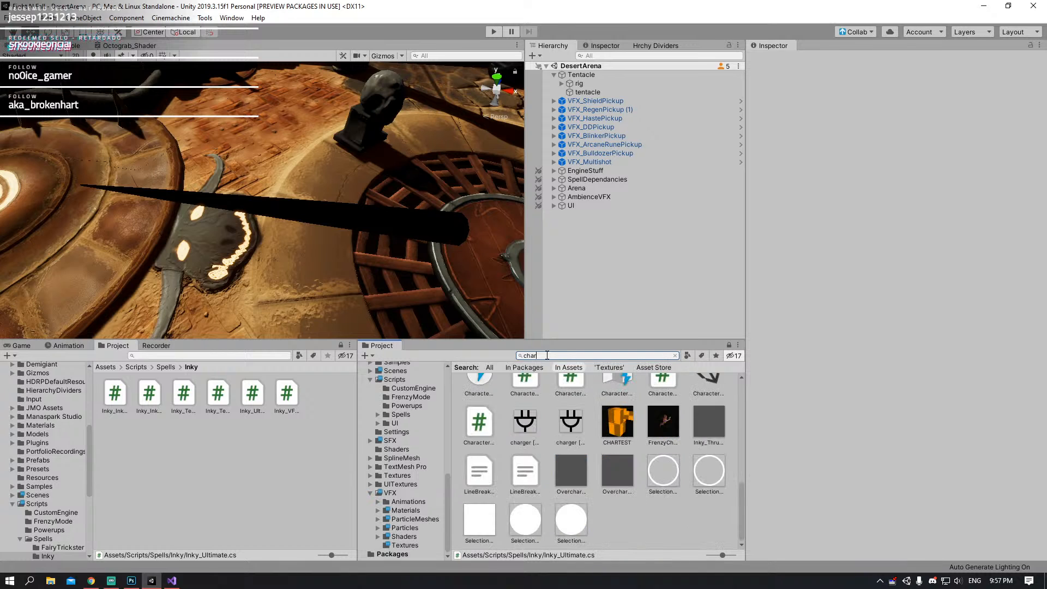
key(BackSpace)
text(_inky)
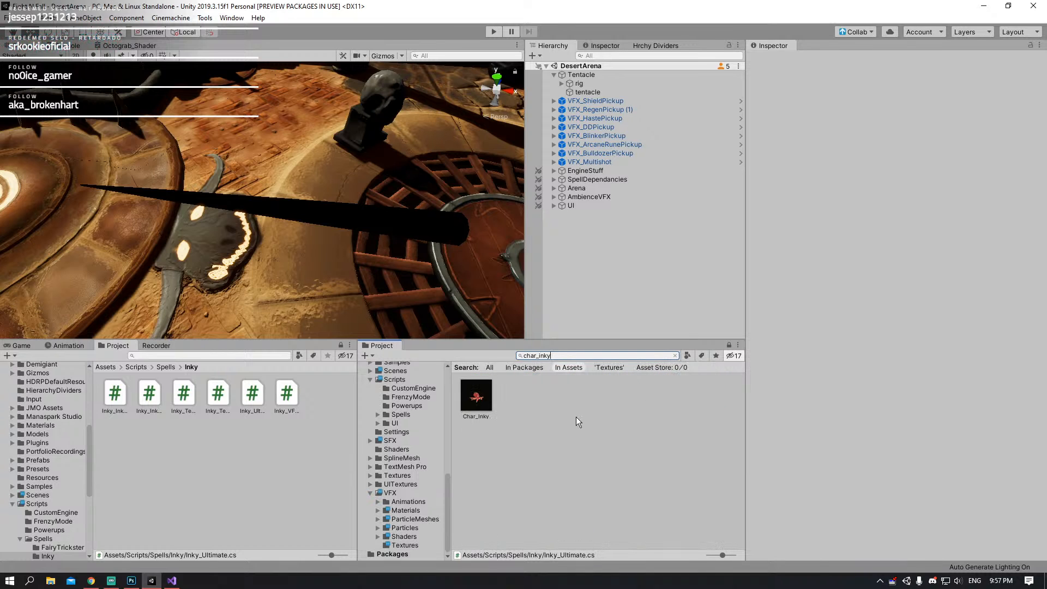
- Place the Char_Inky prefab in the scene to inspect its components and child spells, and delete it from the scene
click(470, 405)
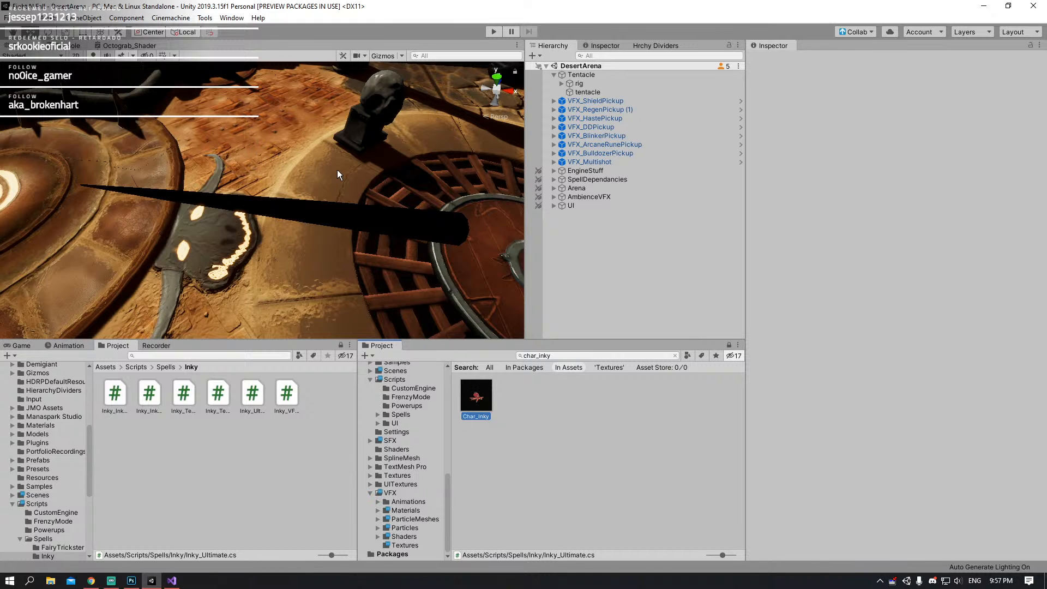
drag(336, 174, 337, 175)
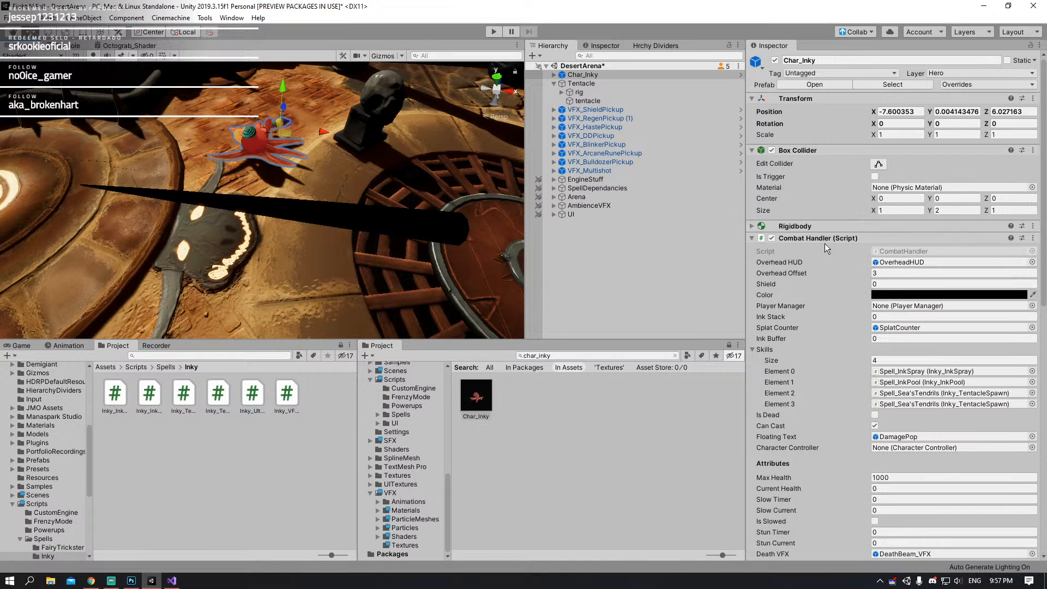
drag(820, 238, 551, 77)
click(822, 238)
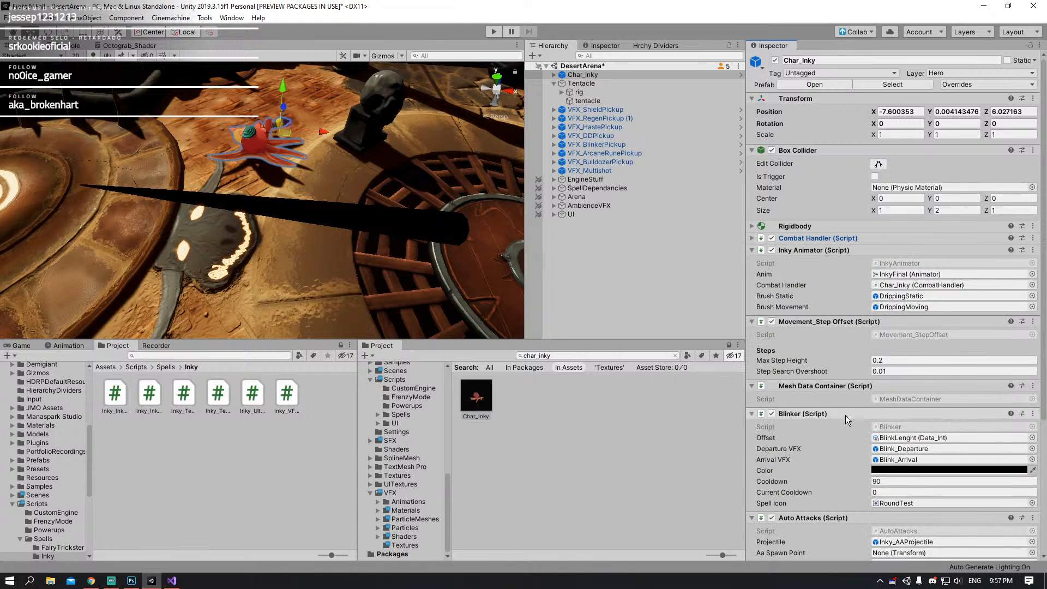
click(551, 73)
click(554, 75)
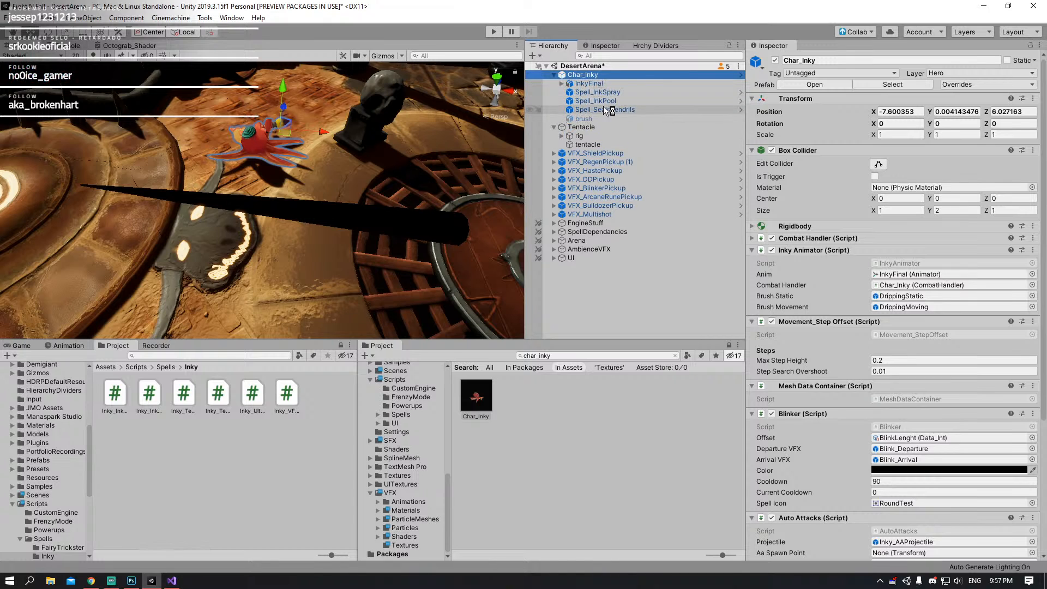
key(Delete)
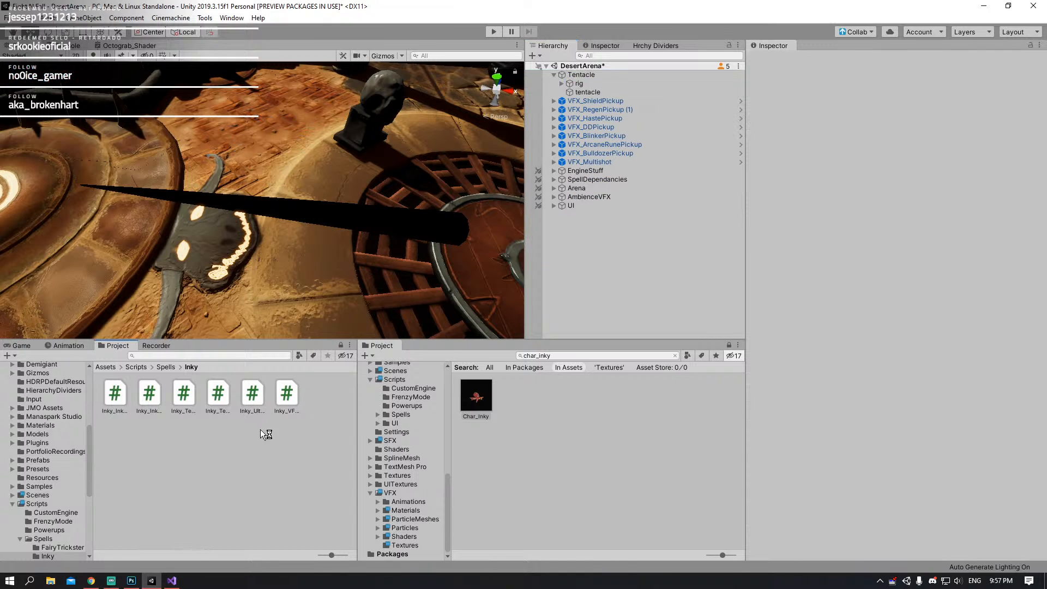
- Create a C# script named Inky_Octograb in the Spells > Inky folder and open it in Visual Studio
right_click(228, 441)
mouse_move(310, 133)
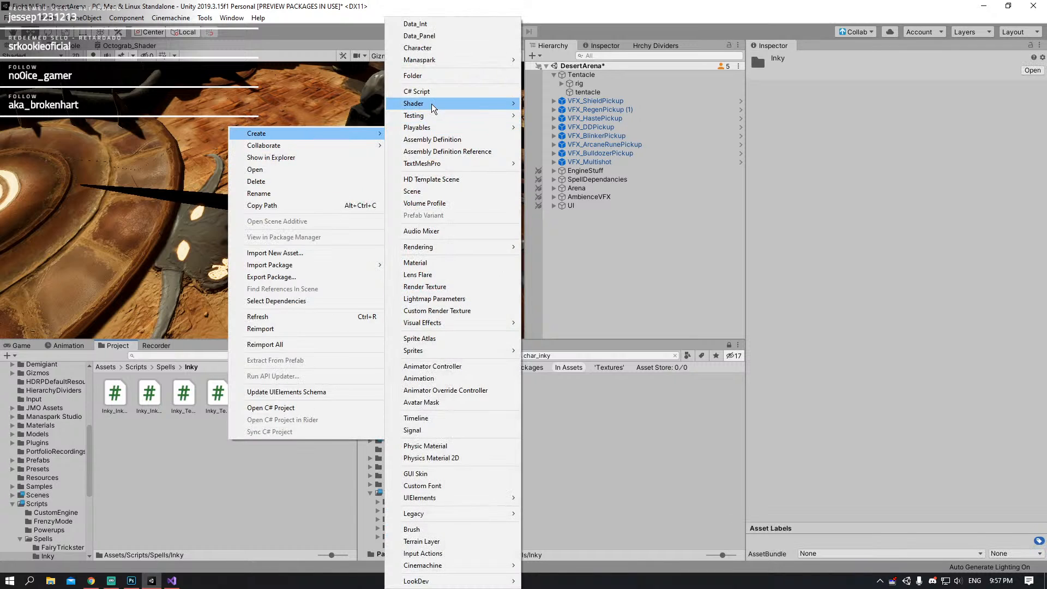
click(416, 91)
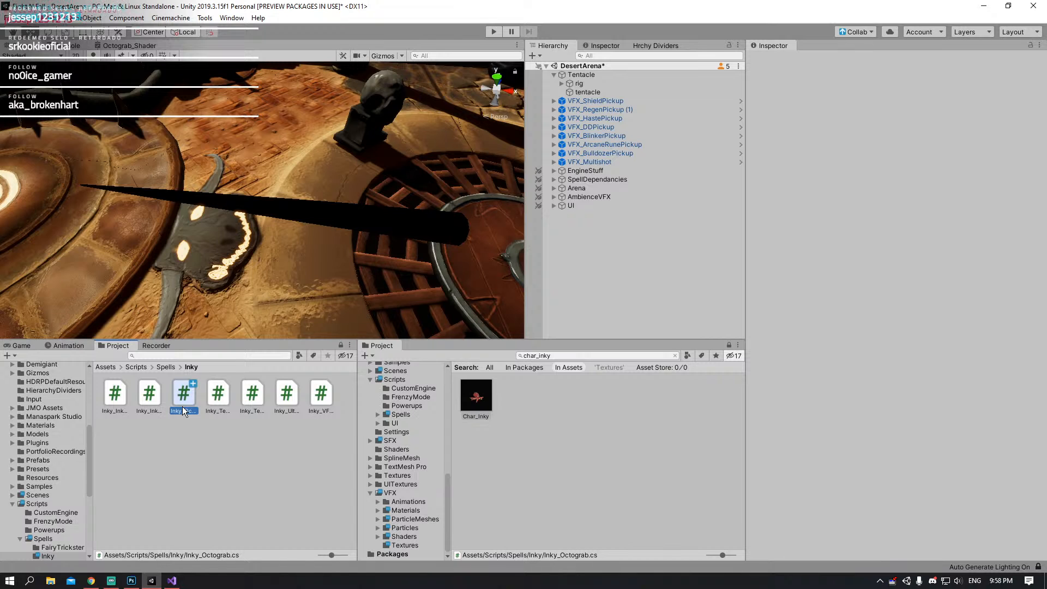
double_click(183, 406)
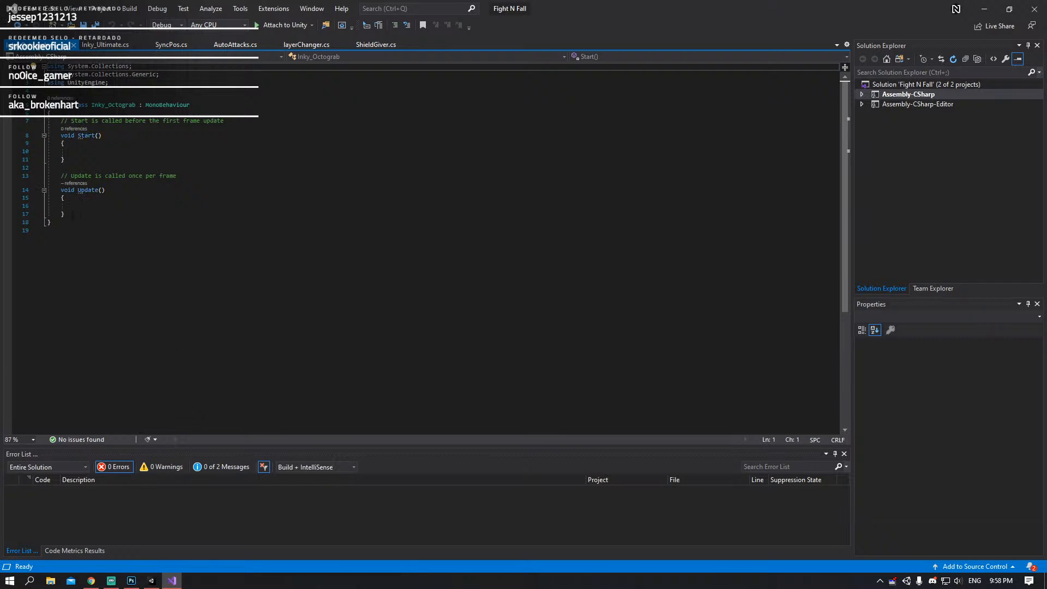
- Remove the Start and Update methods from the Inky_Octograb class and enter skill in place of its base class
drag(64, 215, 48, 121)
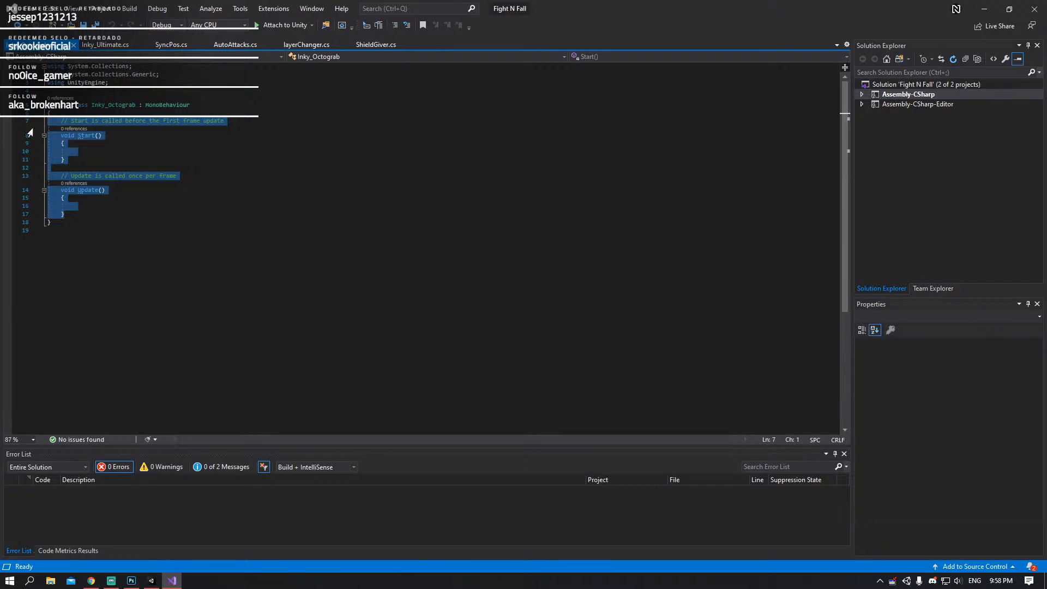
key(Delete)
click(155, 104)
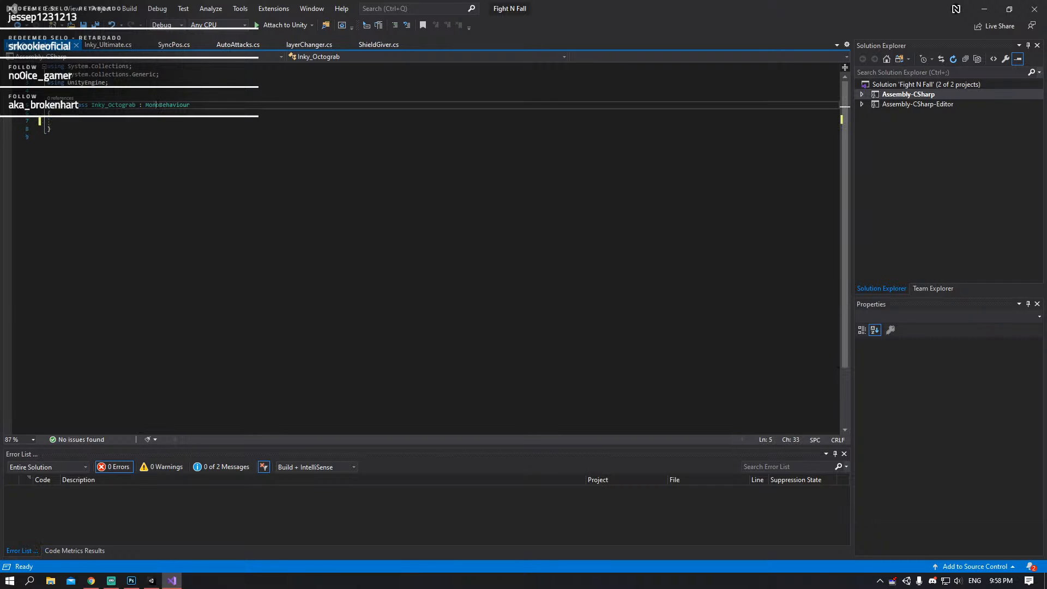
double_click(176, 104)
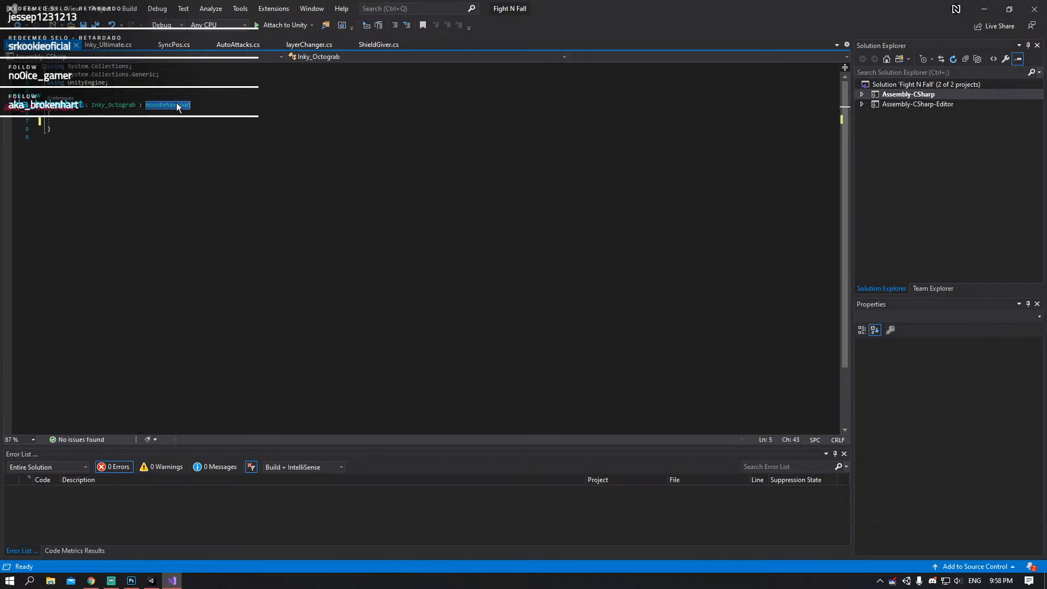
text(skill)
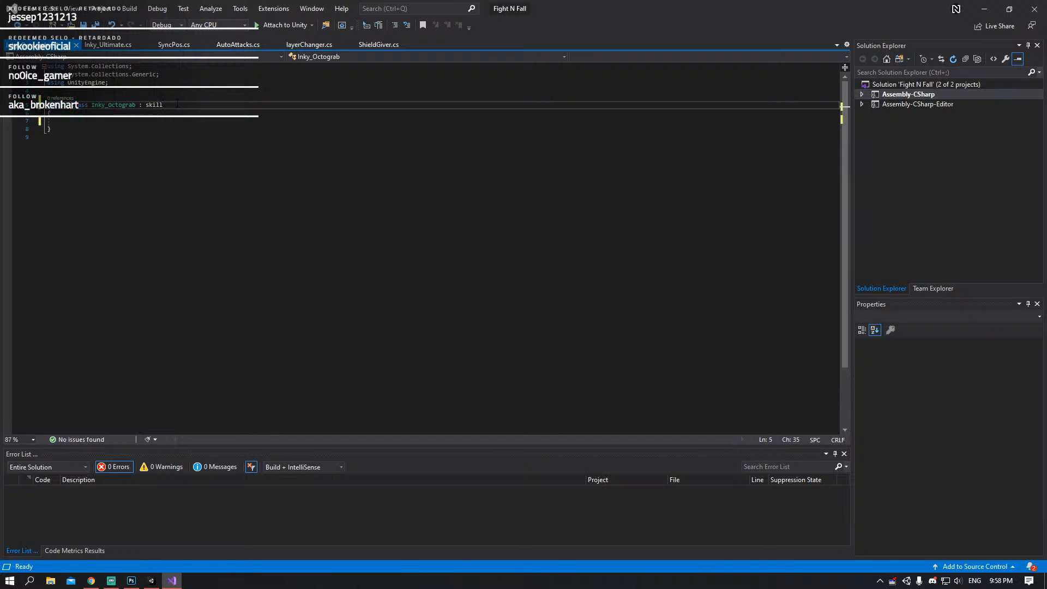
- Switch to Streamlabs OBS to look at the live stream's preview and audio mixer
click(112, 580)
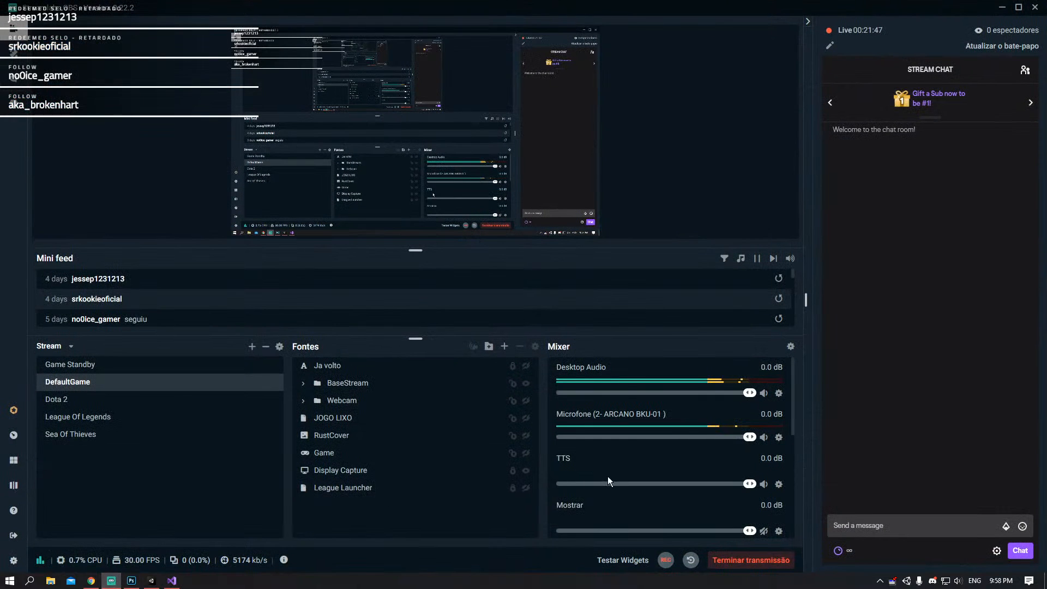